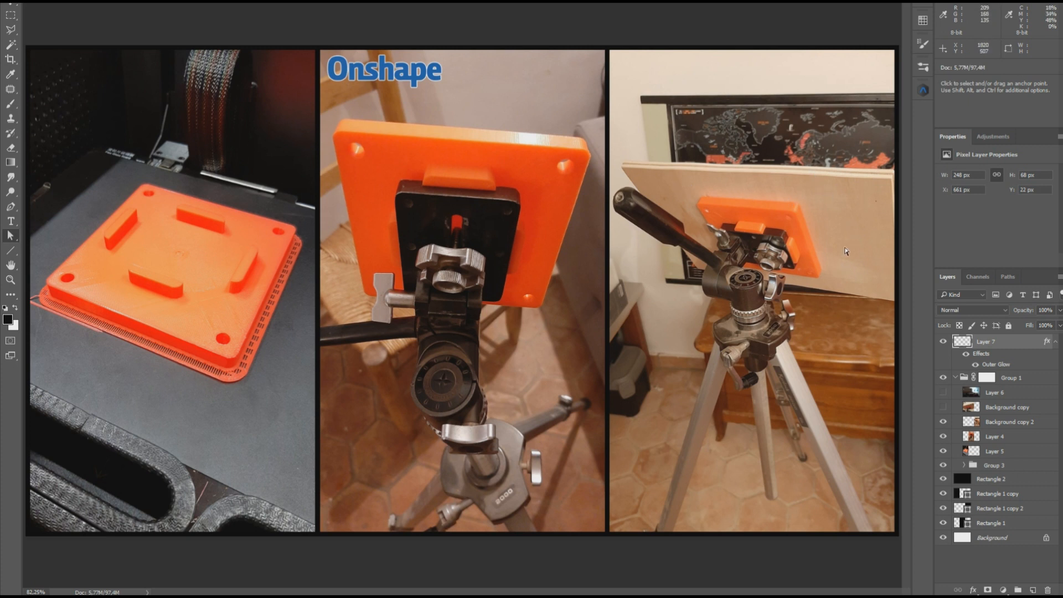
Show the Background copy and Layer 6 photos of the projector on its support, and hide both again.
click(944, 409)
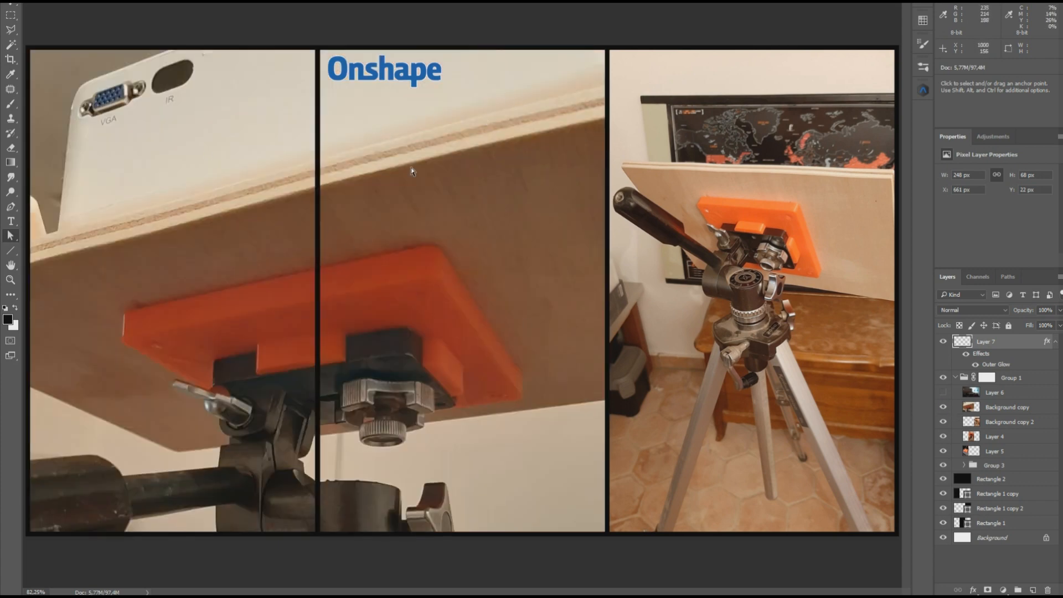
click(943, 392)
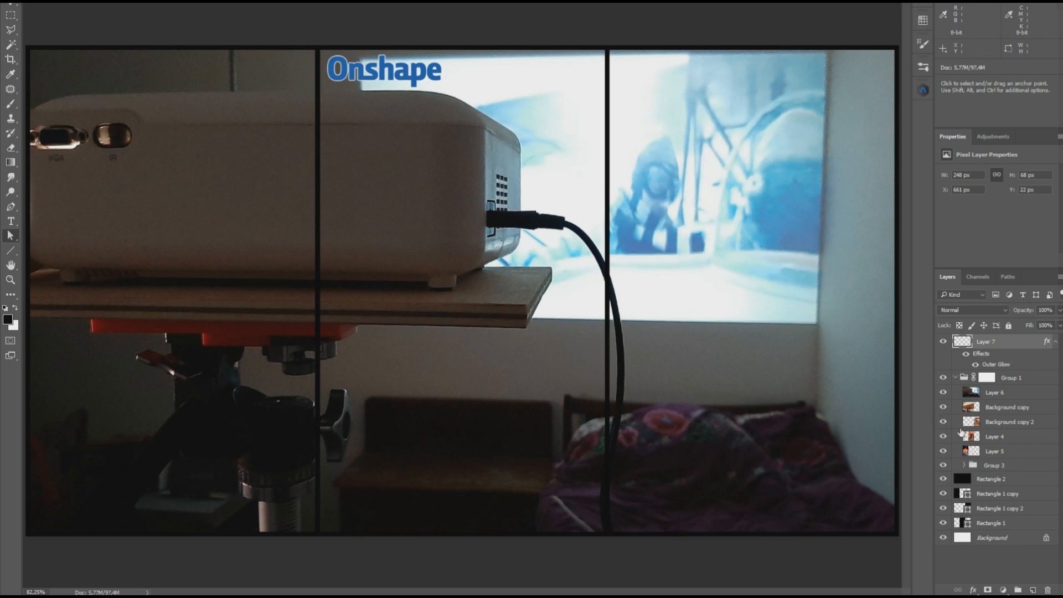
click(944, 394)
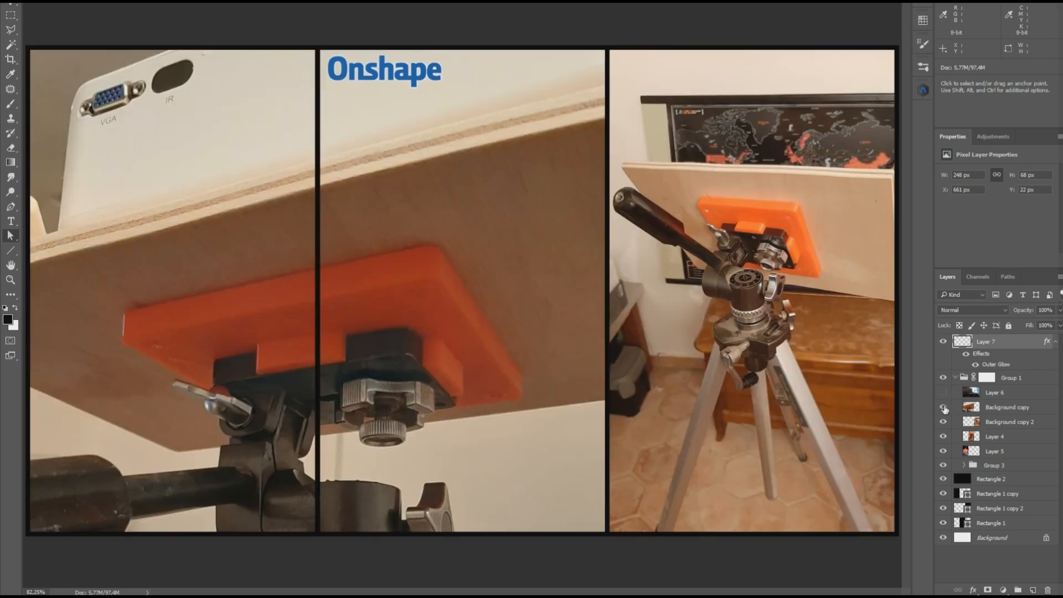
click(944, 408)
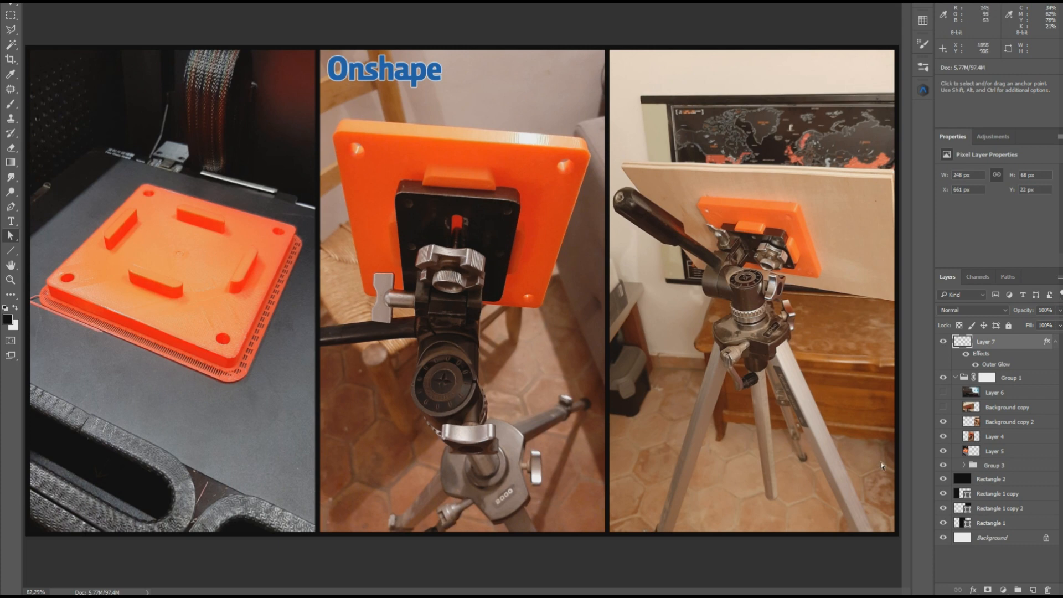
Hide Background copy 2, Layer 4 and Layer 5 to examine the annotated tripod plate dimensions, briefly comparing Layer 4's photo of the mounted plate.
click(944, 424)
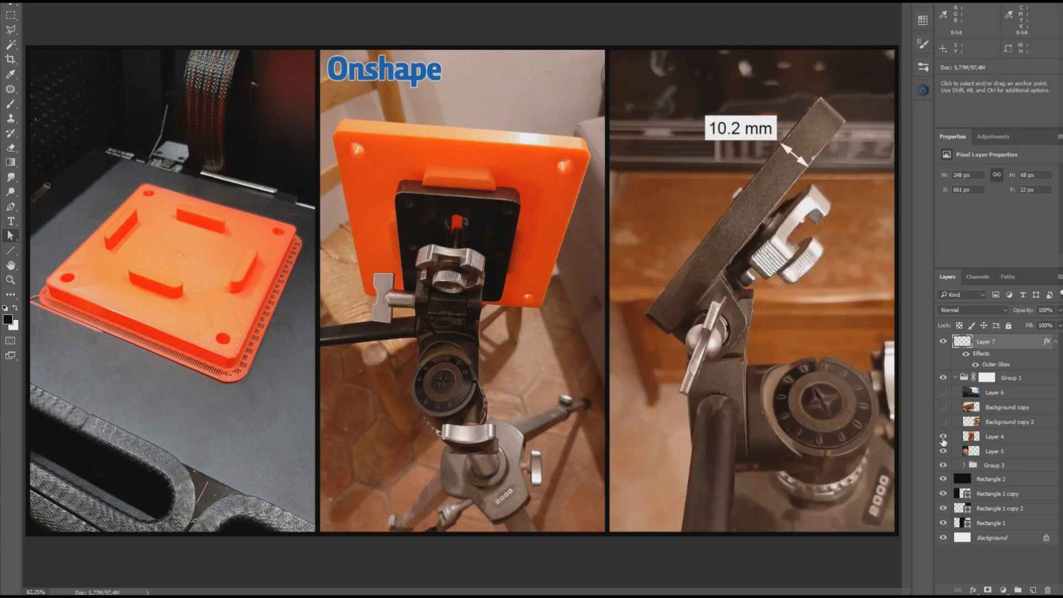
click(944, 438)
click(944, 451)
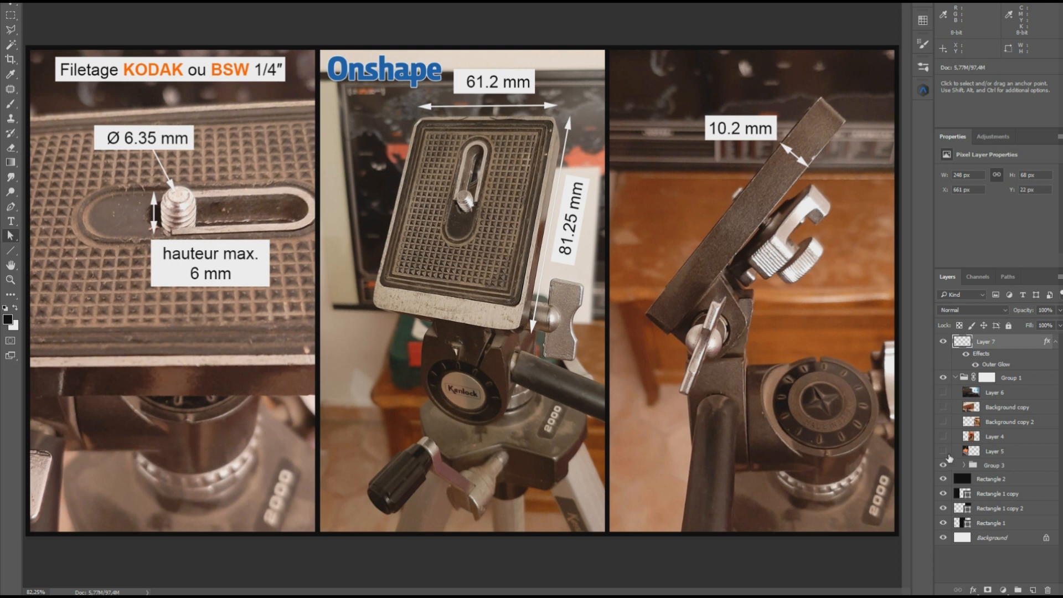
click(944, 437)
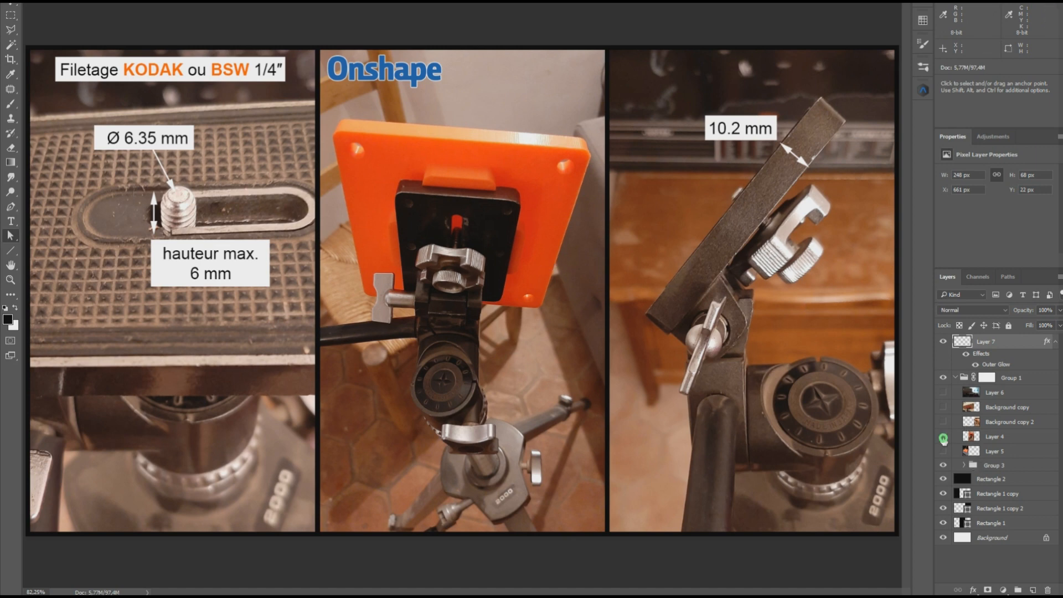
click(944, 437)
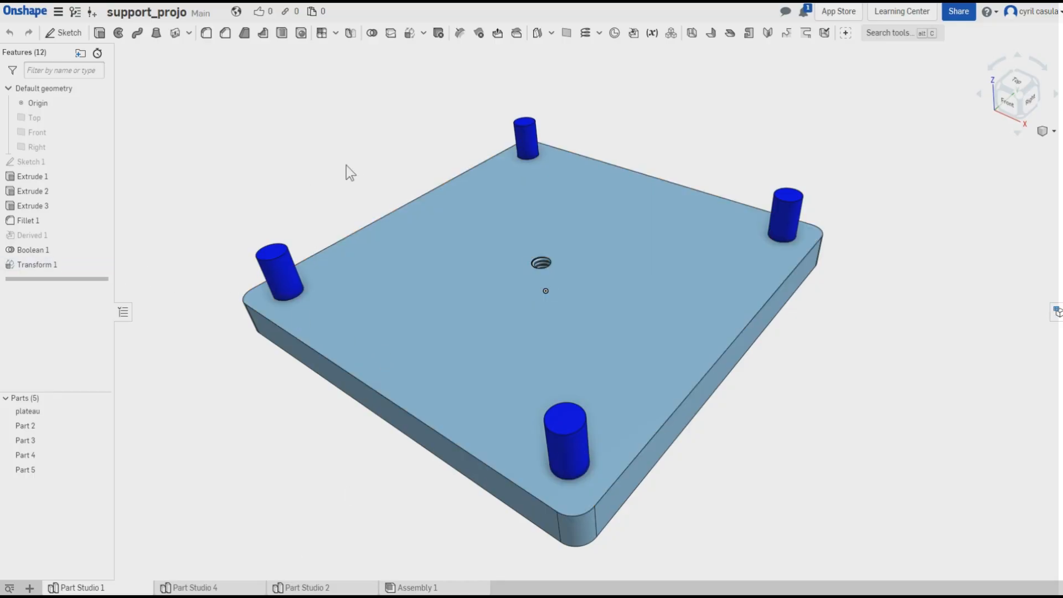
Switch to Onshape, inspect the finished plate from above and below, and create a new Part Studio in the support_projo document.
right_drag(358, 187, 380, 218)
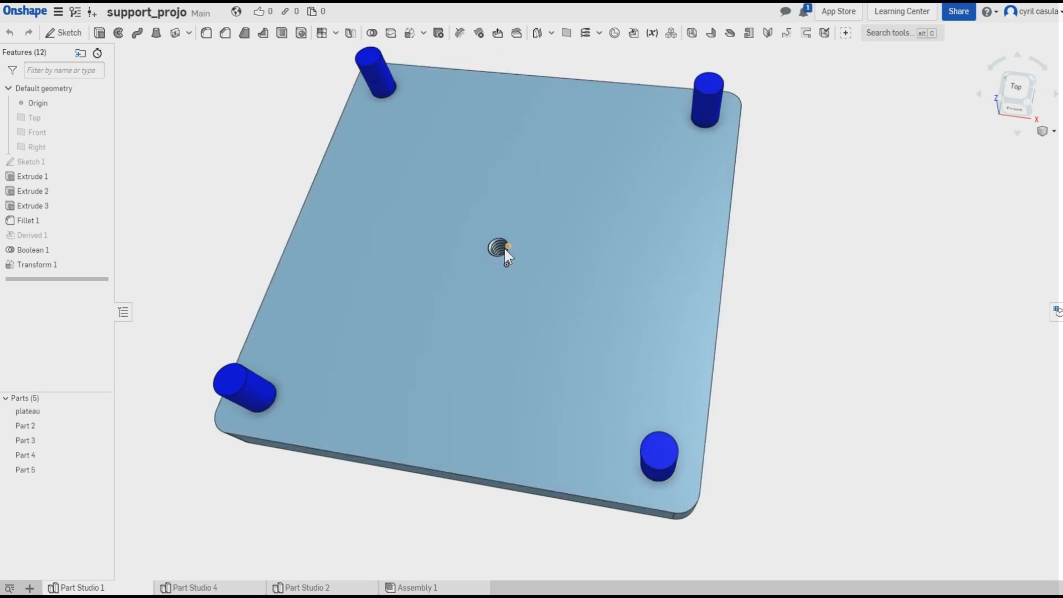
right_drag(318, 174, 259, 114)
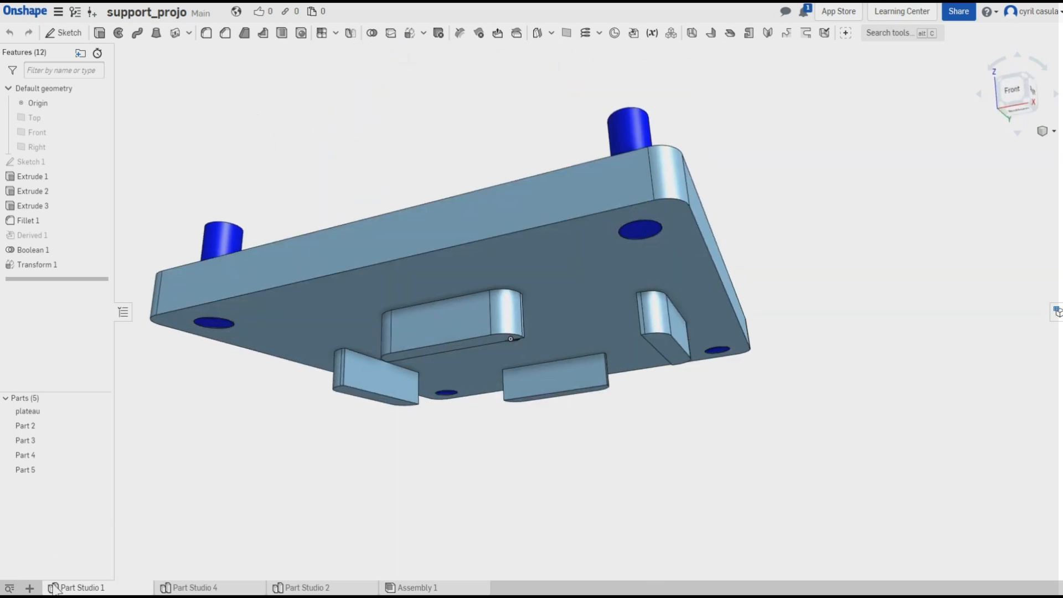
click(30, 589)
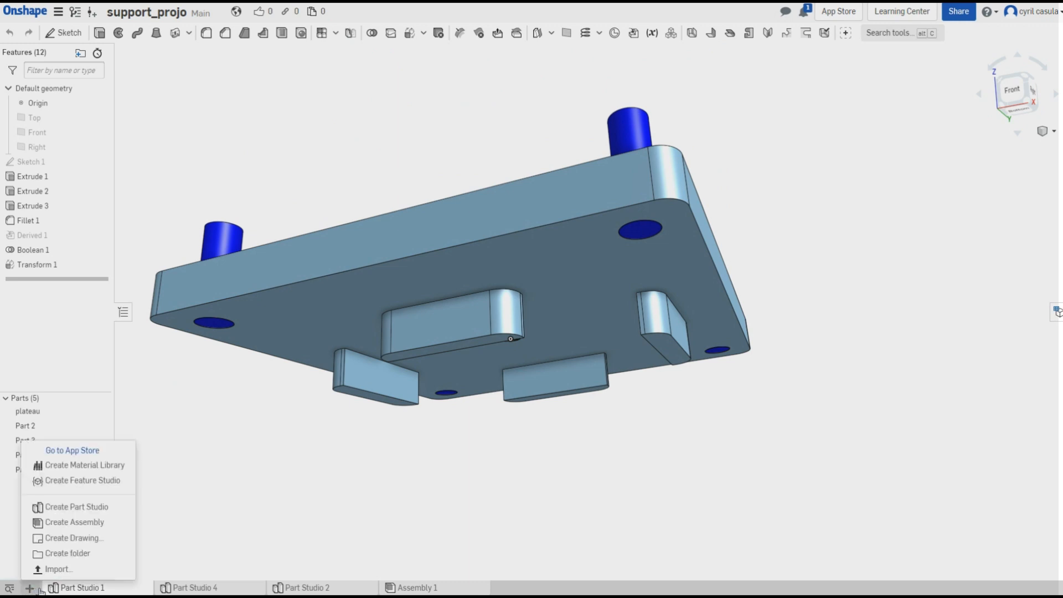
click(74, 509)
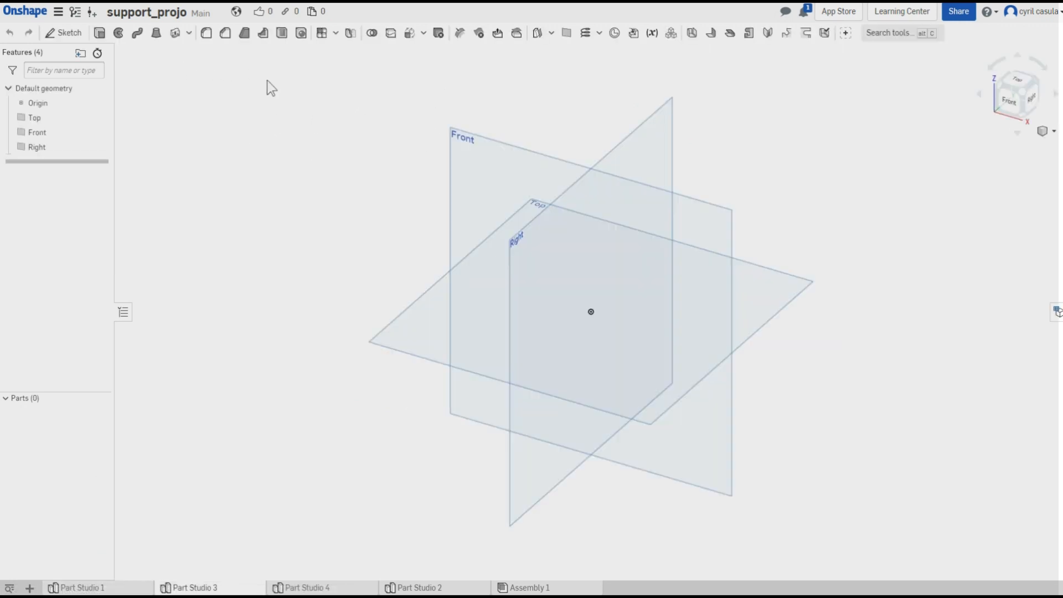
Start a sketch on the Top plane and draw a center point rectangle about 72 × 51 mm centred on the origin.
click(65, 35)
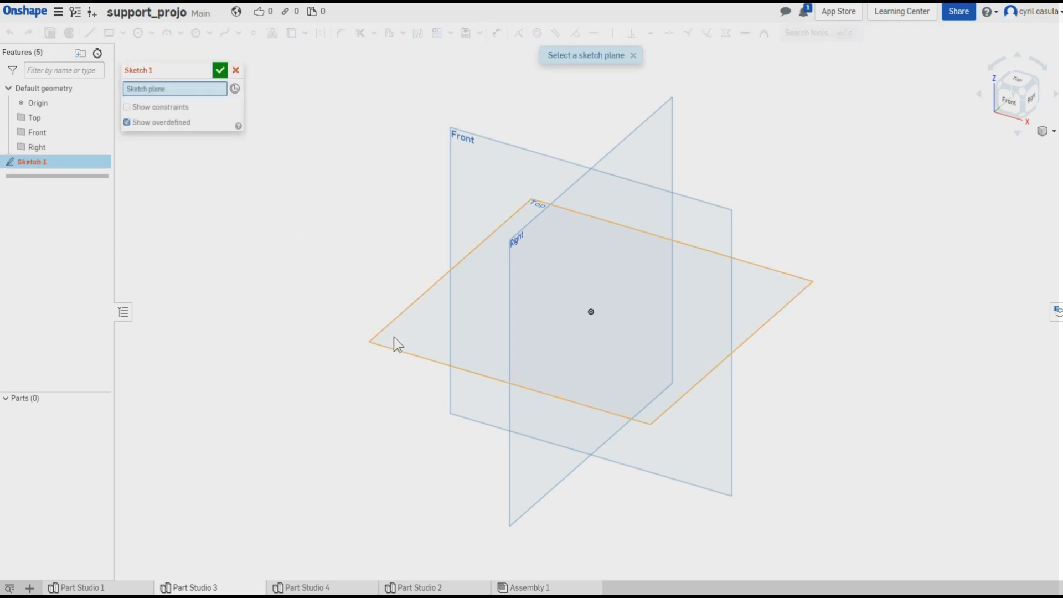
click(407, 326)
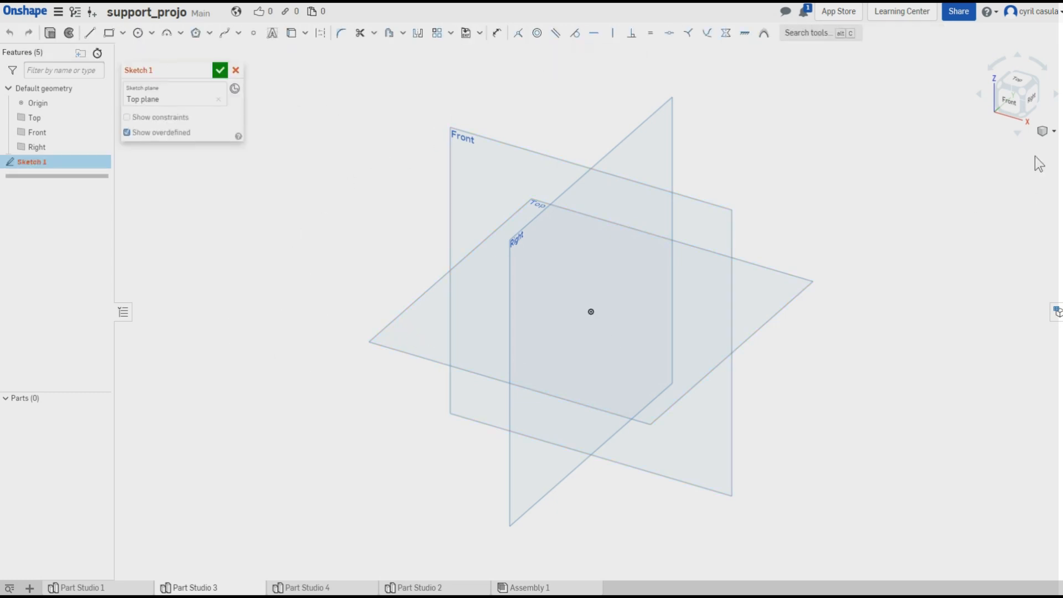
click(1019, 83)
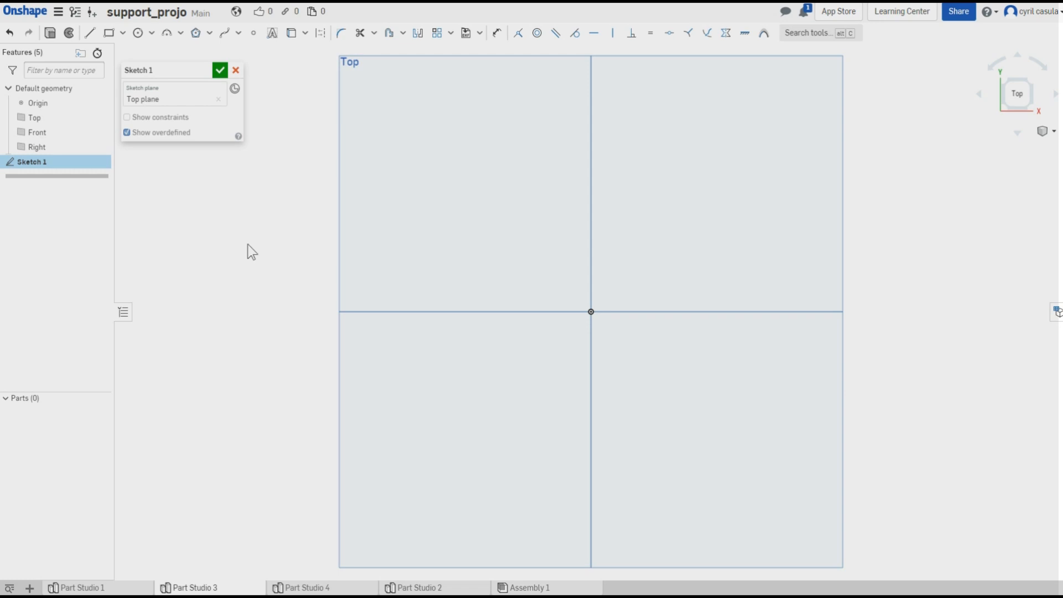
click(122, 33)
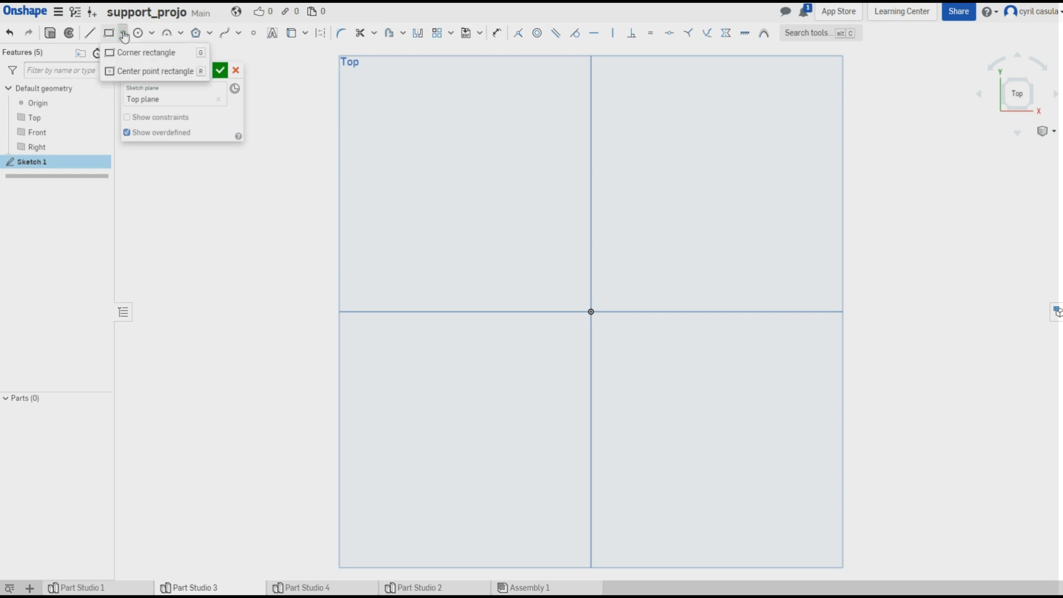
click(169, 75)
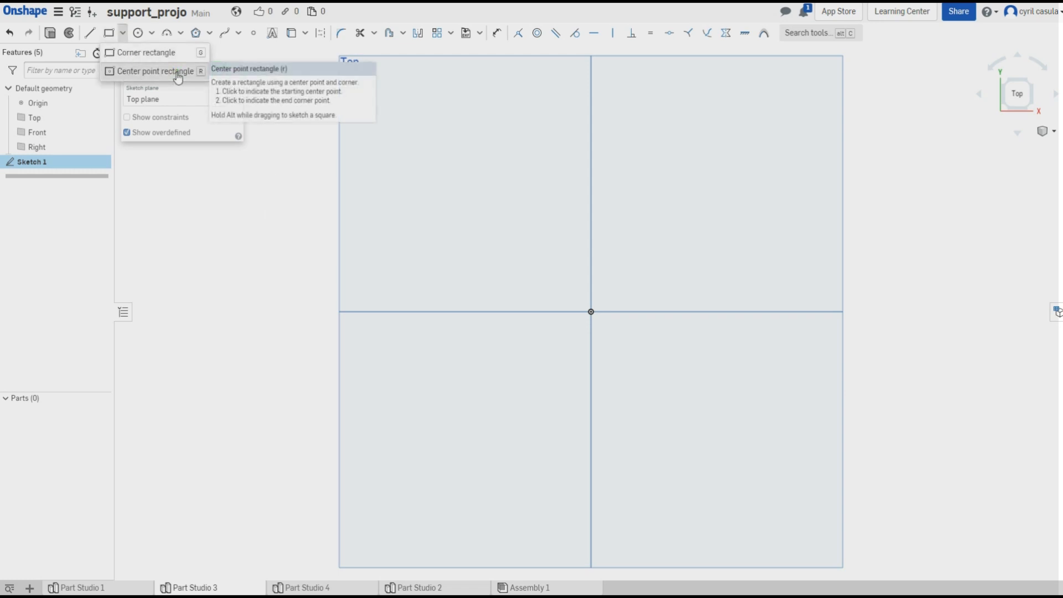
click(591, 313)
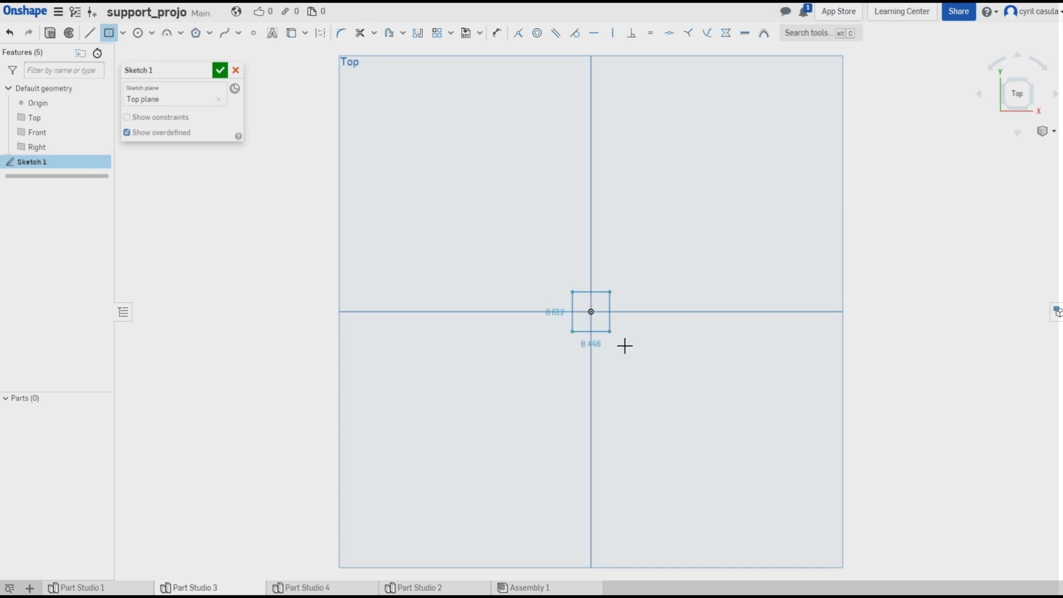
click(713, 401)
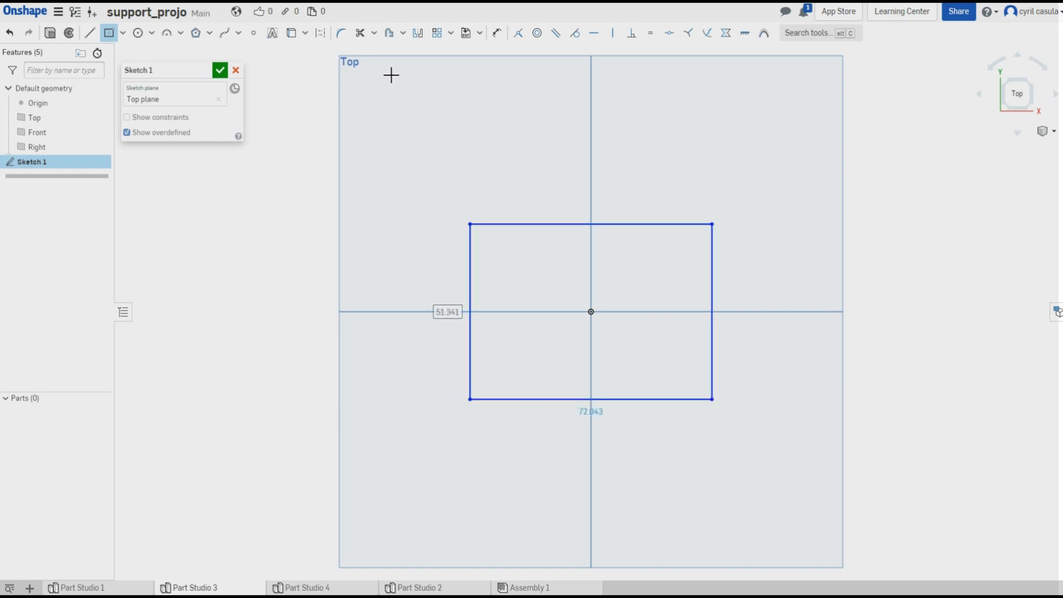
Dimension the rectangle to 81.3 mm wide and 61.25 mm high.
click(498, 36)
click(564, 230)
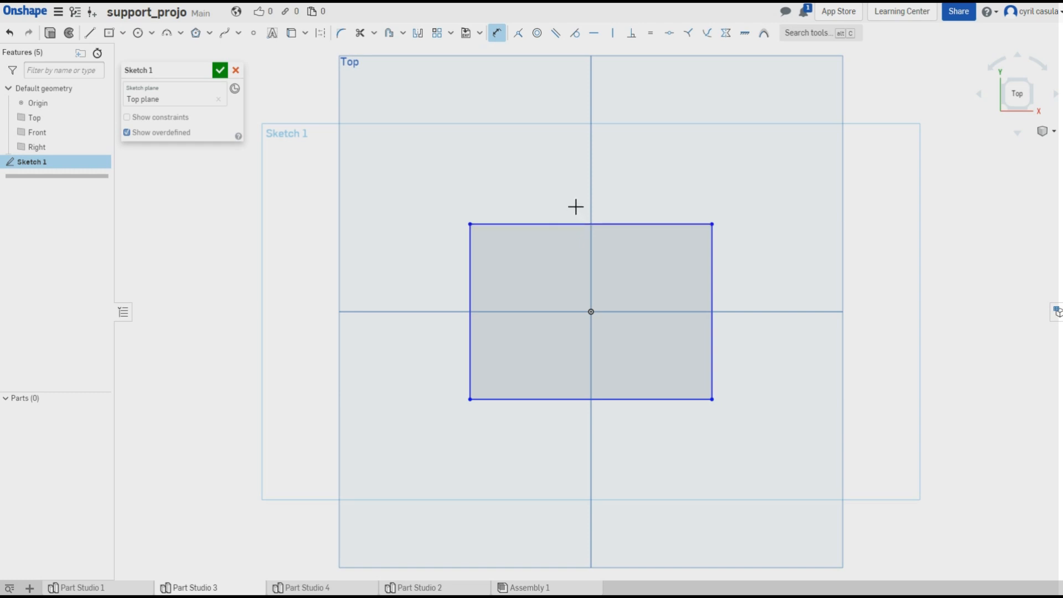
click(526, 192)
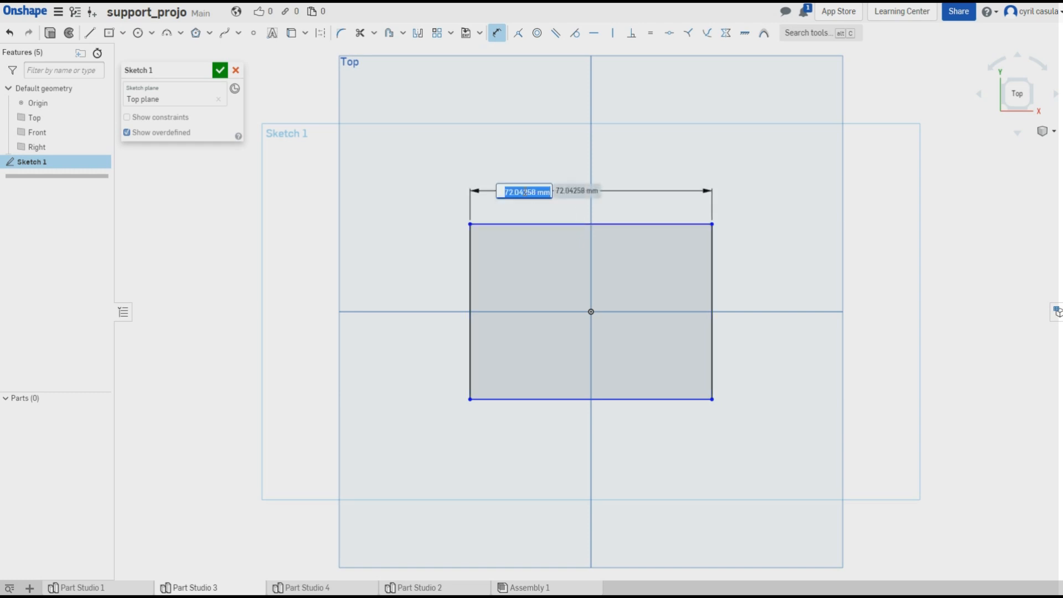
text(81.3)
key(Return)
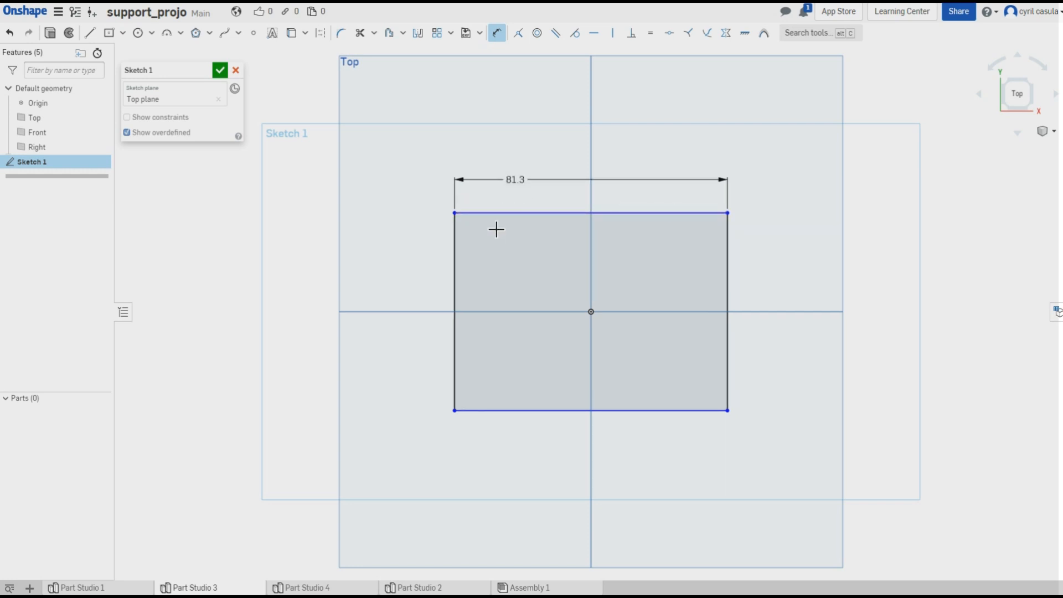
click(733, 262)
click(784, 286)
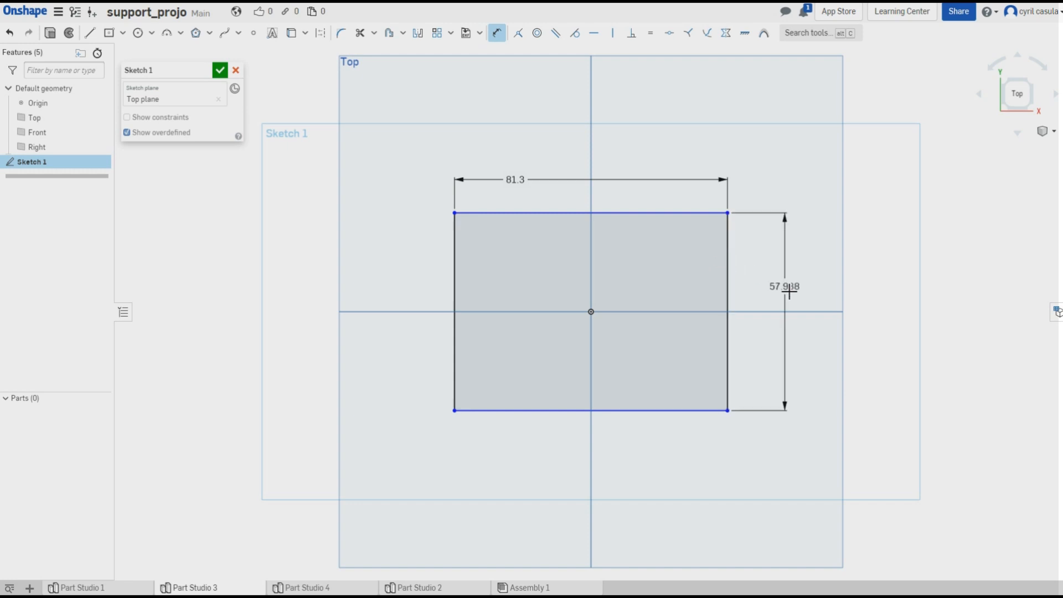
text(62)
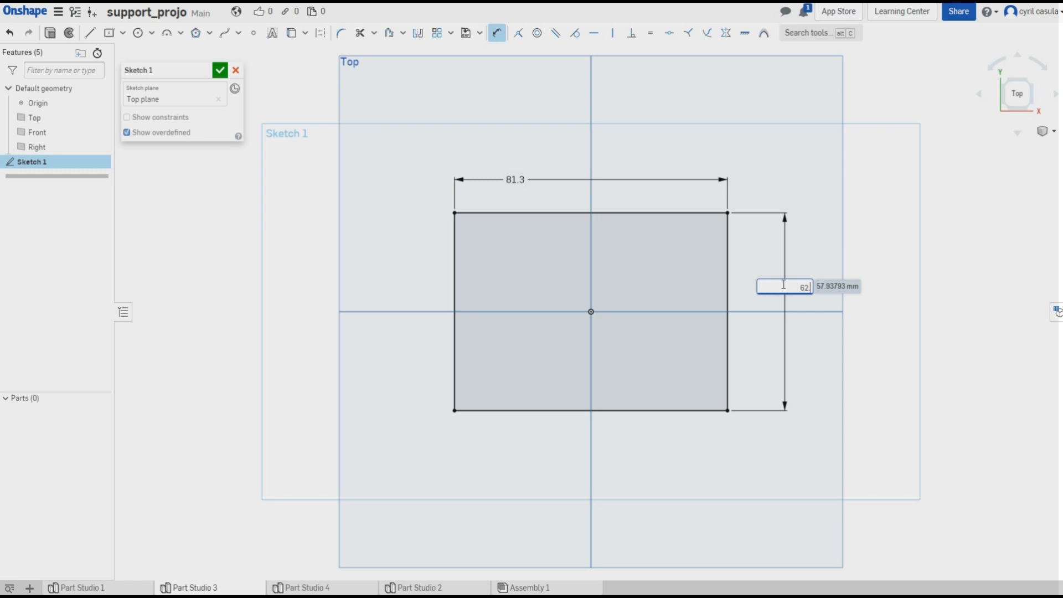
text(.25)
key(Return)
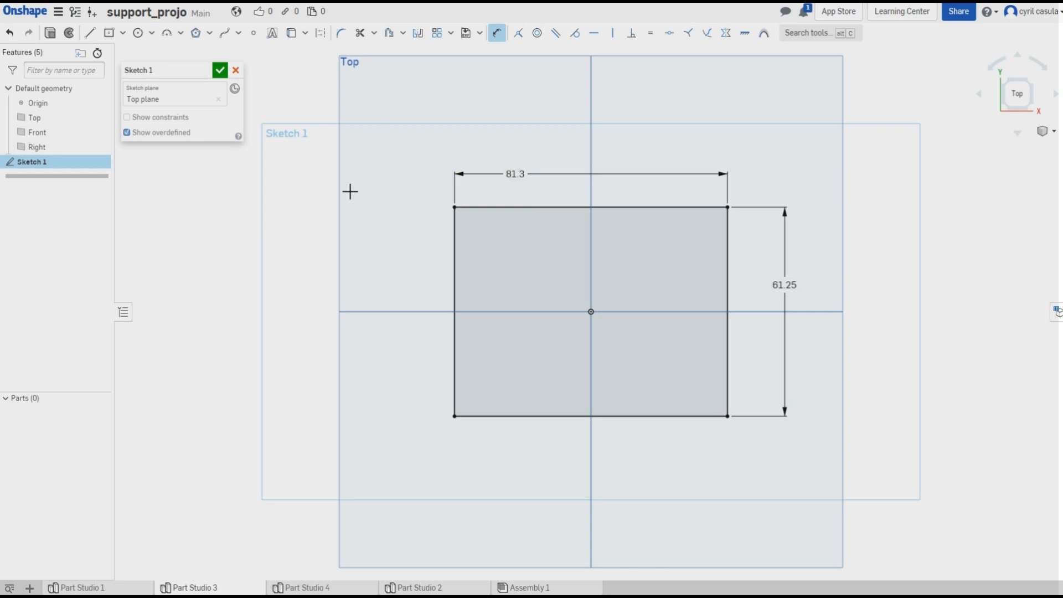
Draw a three-sided line outline about 24 × 5 mm projecting outward from the rectangle's upper edge as a tab.
click(91, 35)
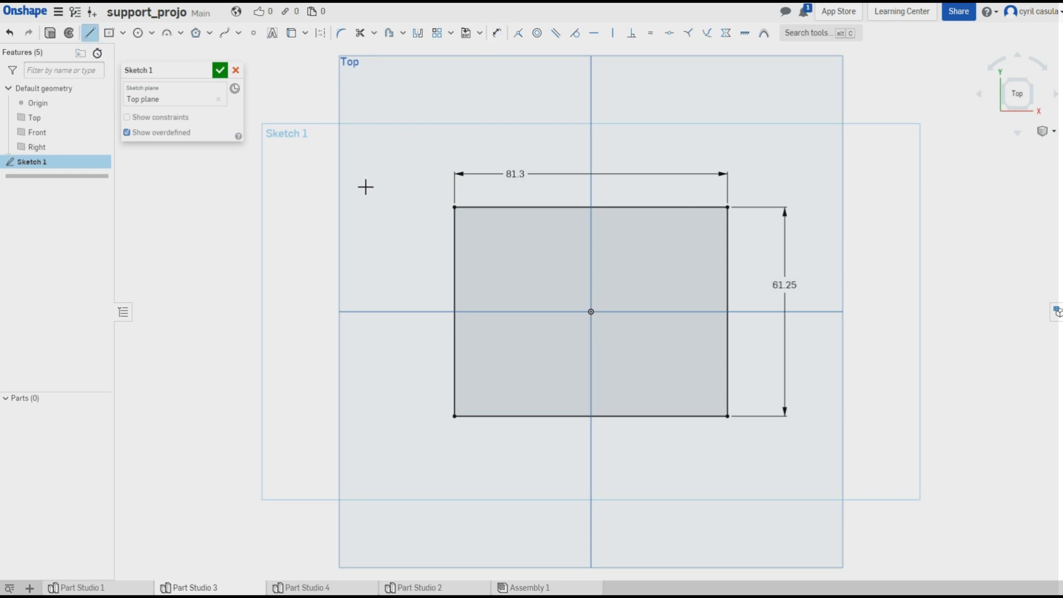
click(559, 207)
click(642, 191)
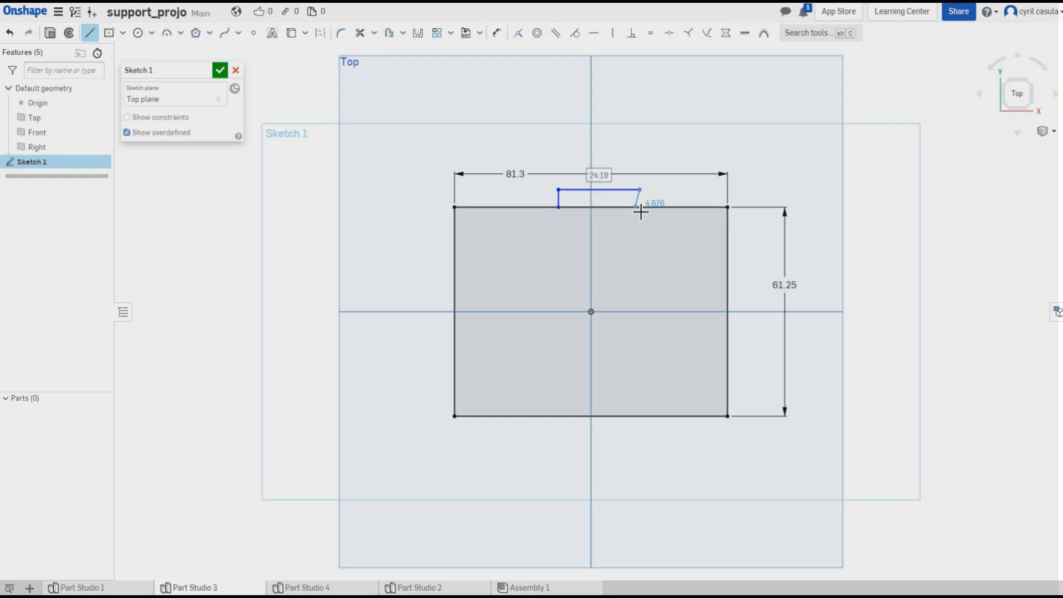
click(641, 208)
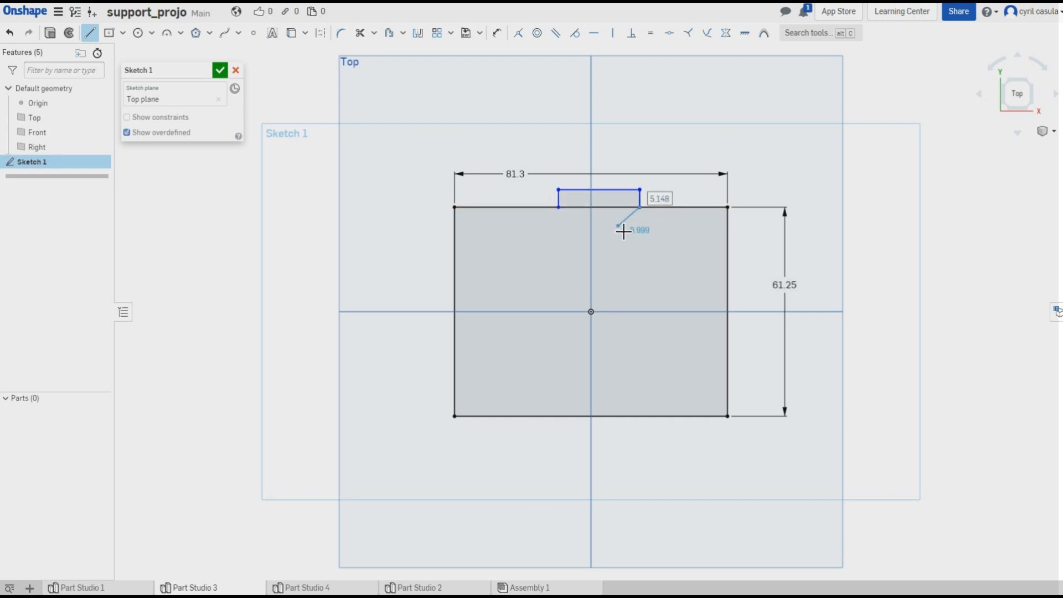
key(Escape)
click(592, 202)
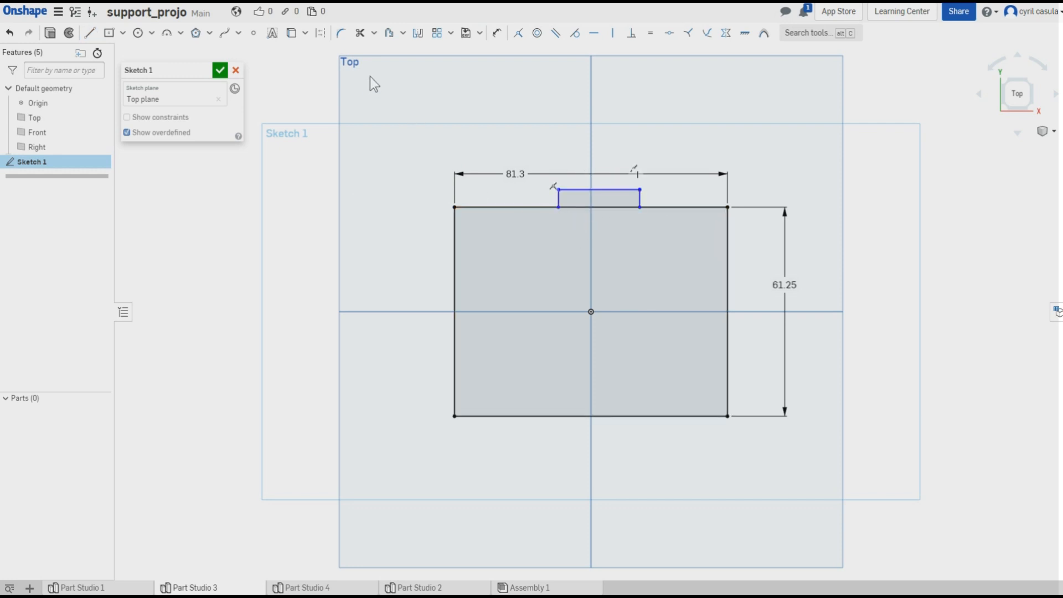
Dimension the tab on the upper edge to 35 mm long and 5 mm high.
click(497, 34)
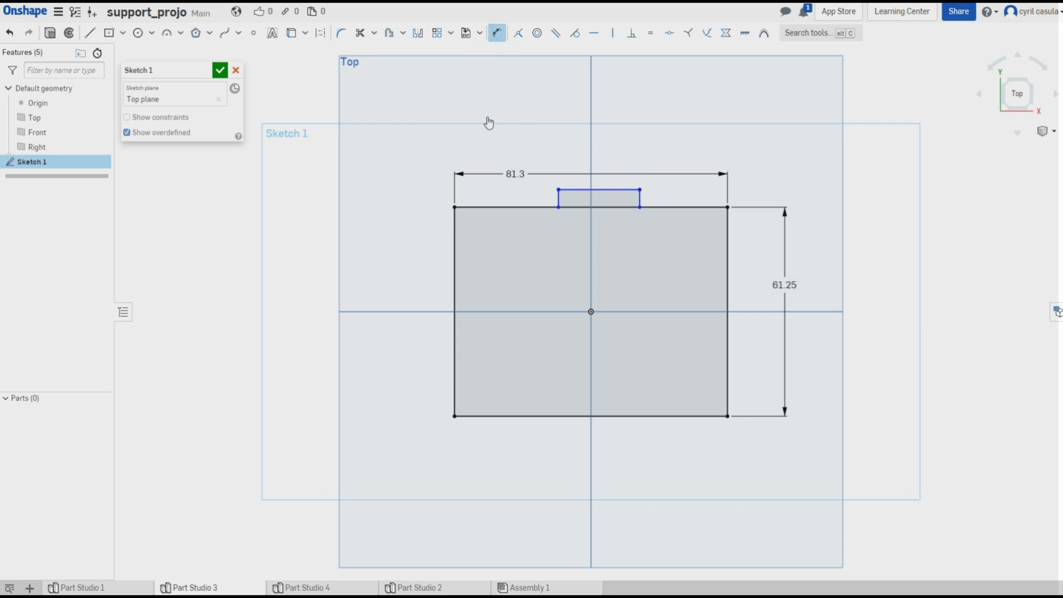
click(617, 194)
click(612, 165)
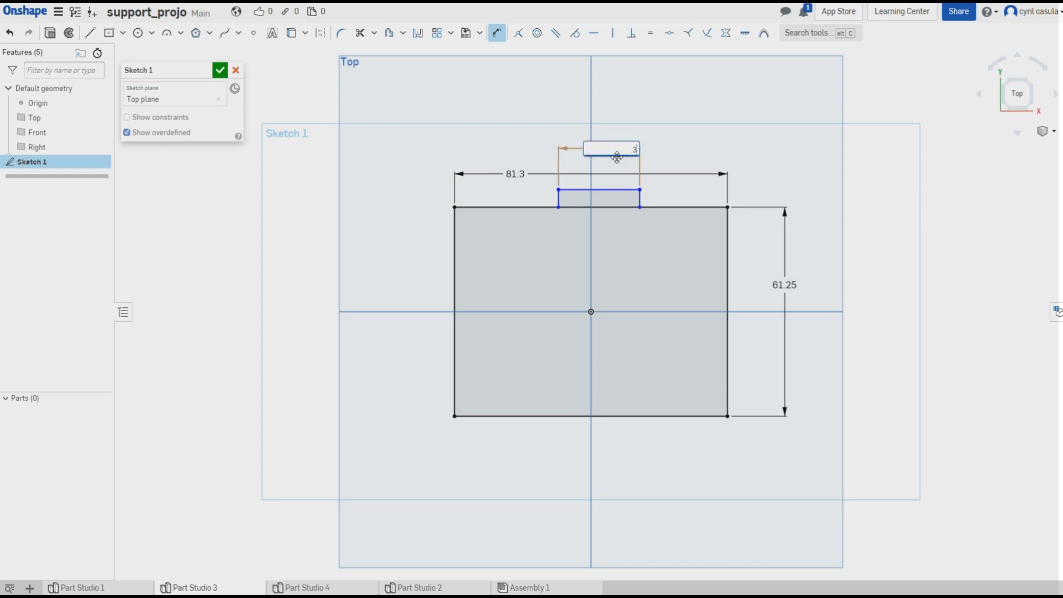
key(Return)
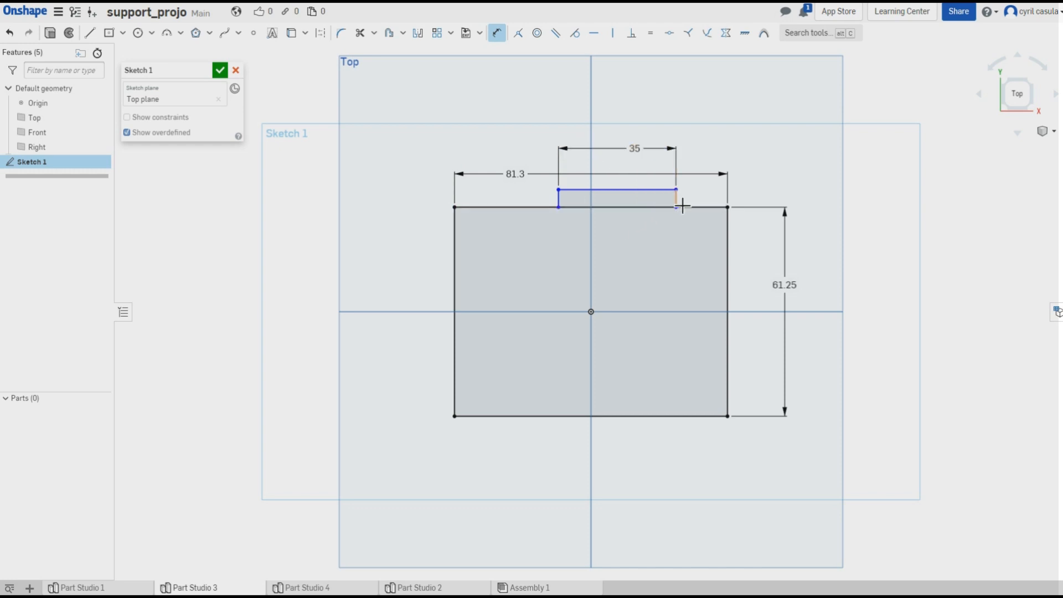
click(677, 198)
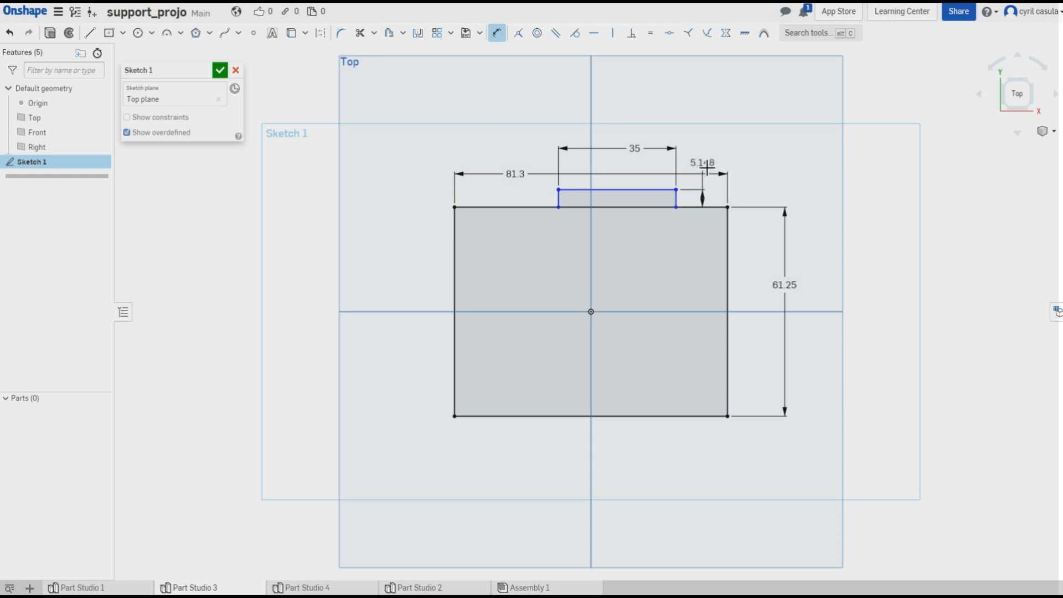
click(708, 159)
key(Return)
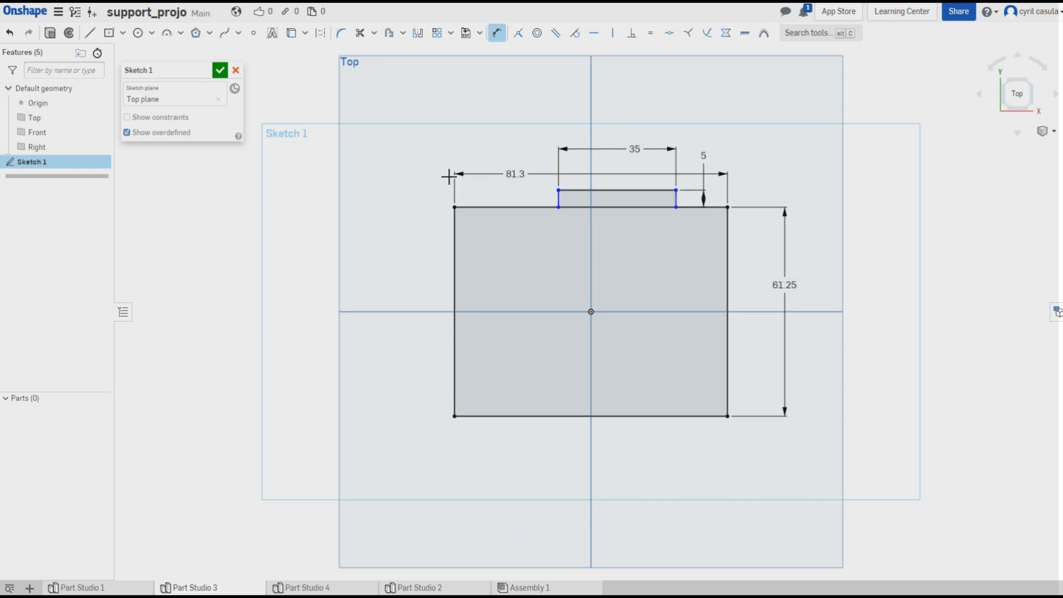
Fillet both outer corners of the upper tab with a 5 mm radius and place the radius dimension clear of the tab.
click(341, 33)
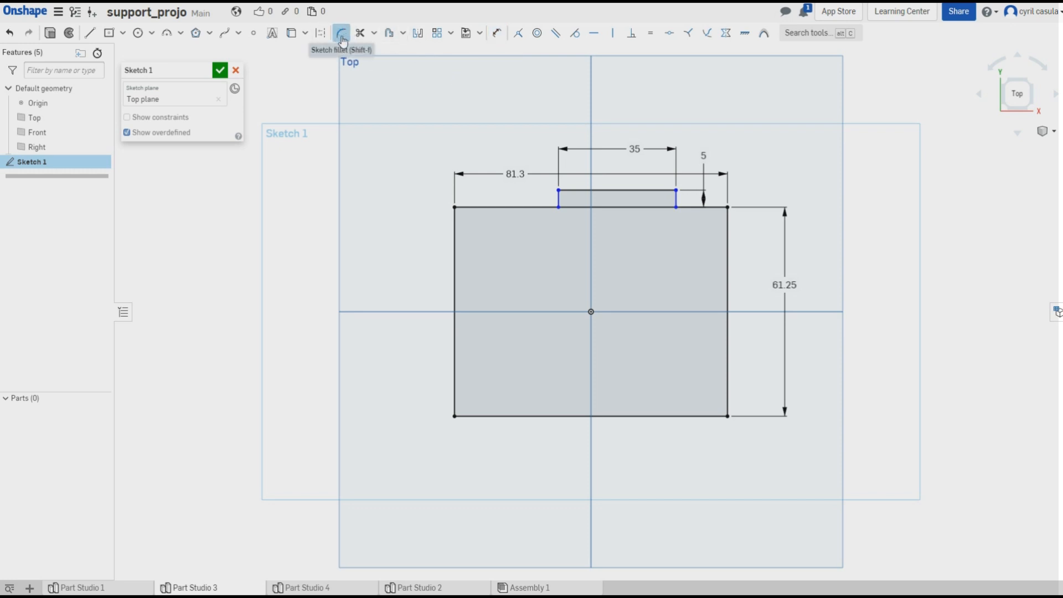
click(559, 206)
drag(543, 200, 539, 241)
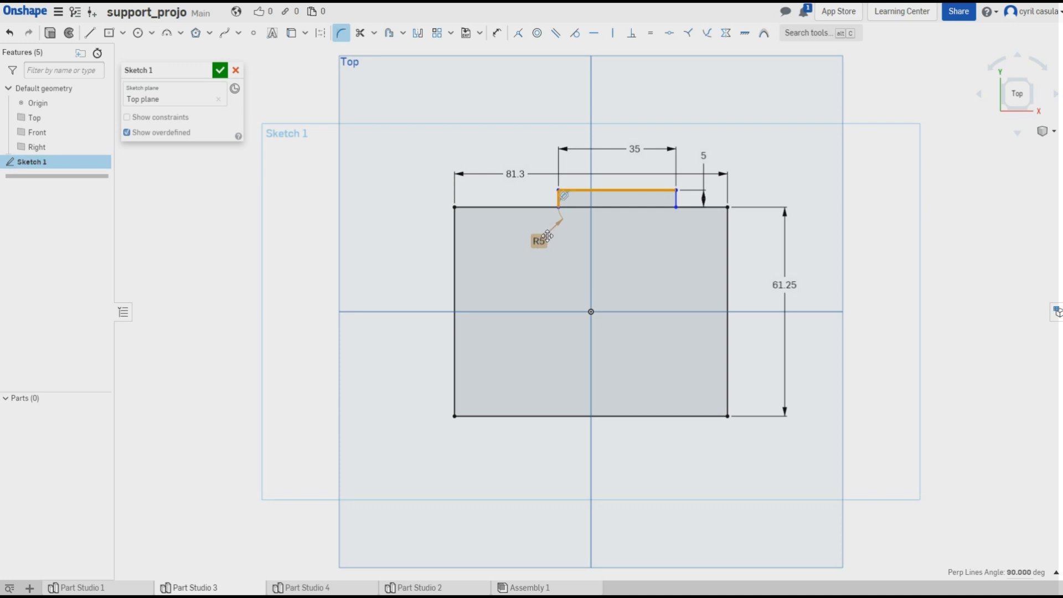
click(556, 243)
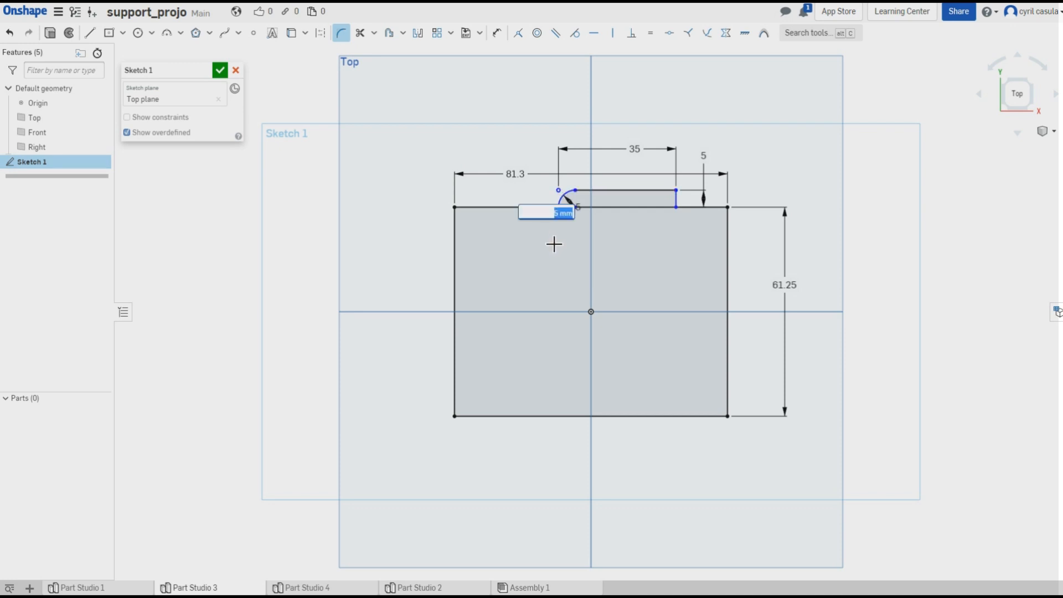
key(Return)
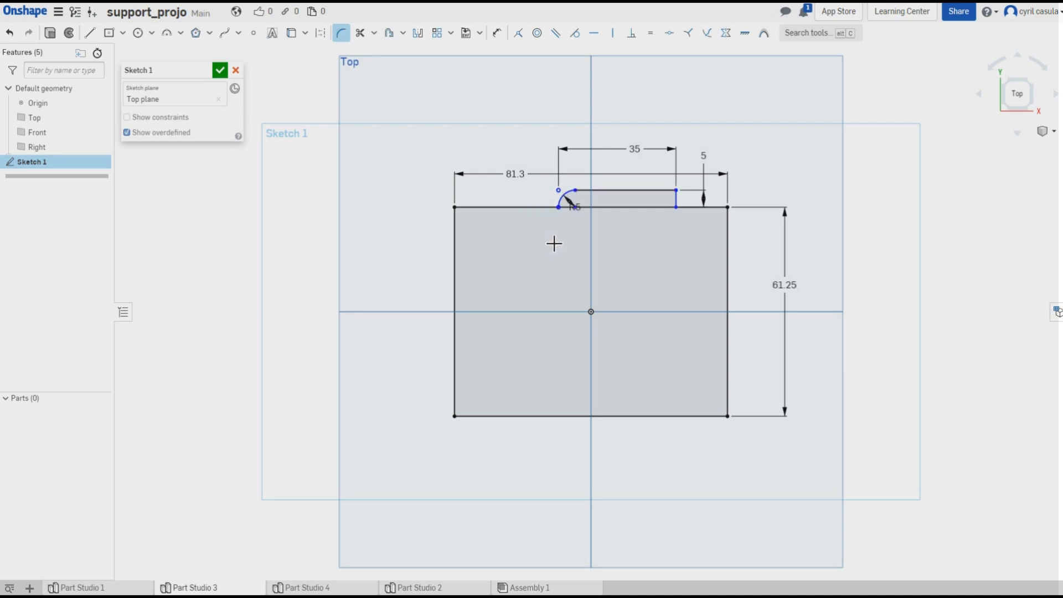
click(667, 192)
click(679, 202)
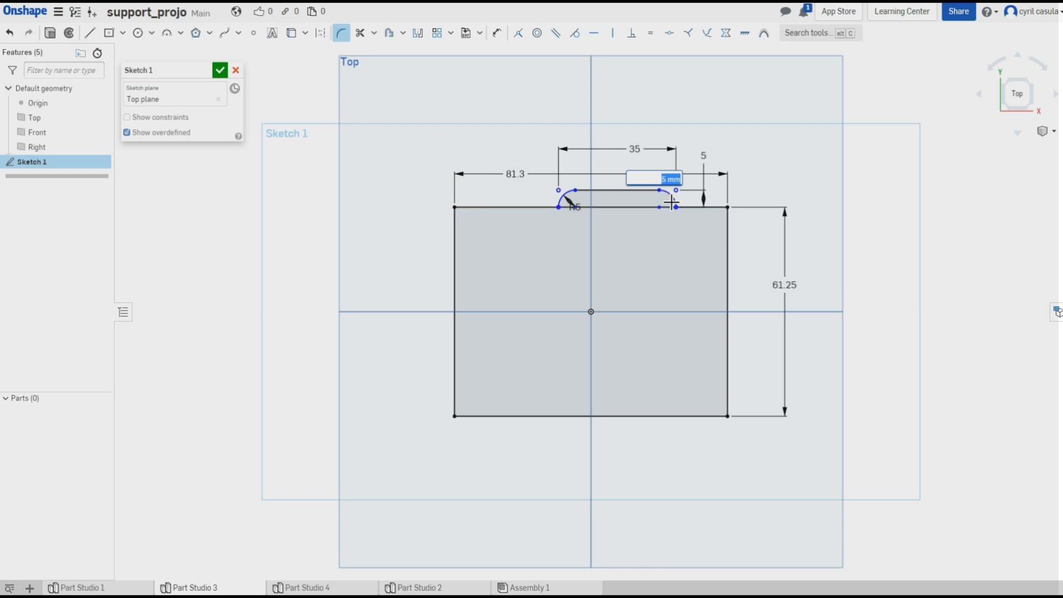
key(Return)
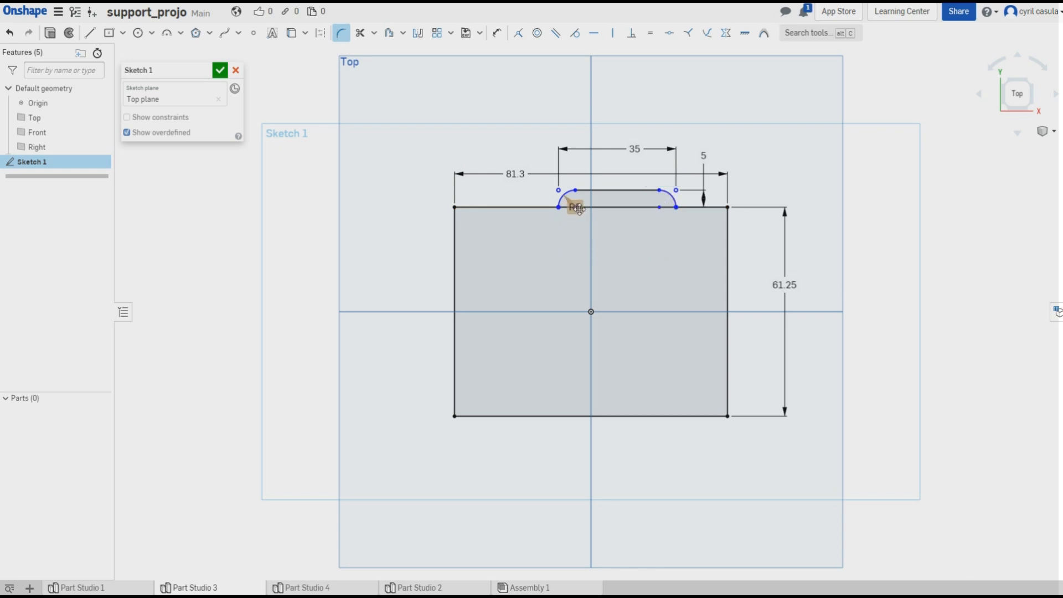
drag(573, 207, 532, 236)
Draw a vertical construction line about 109 mm long and a horizontal one about 125 mm long, both crossing at the origin.
click(94, 35)
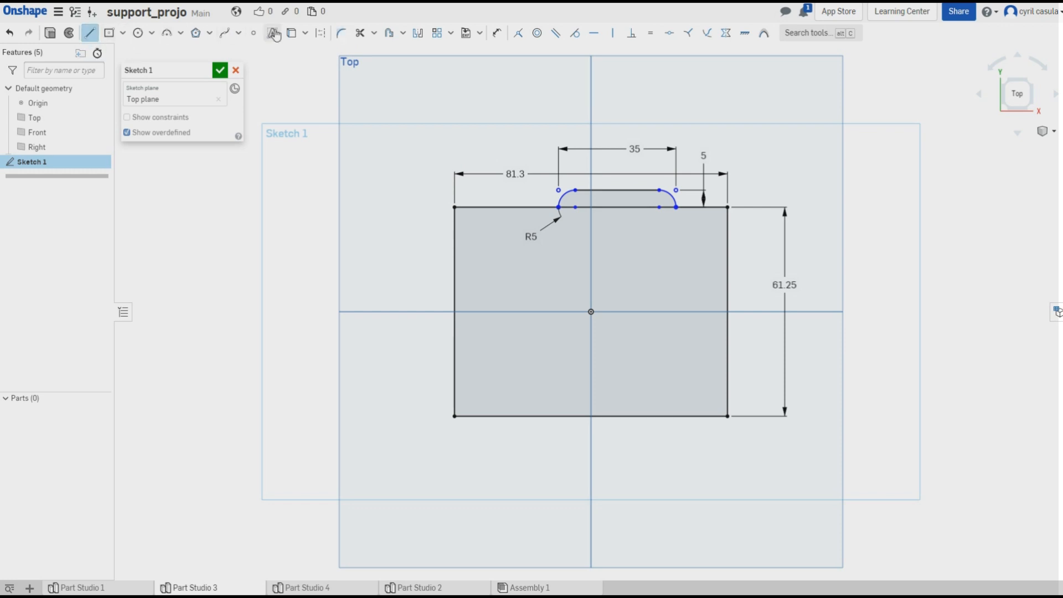
click(321, 35)
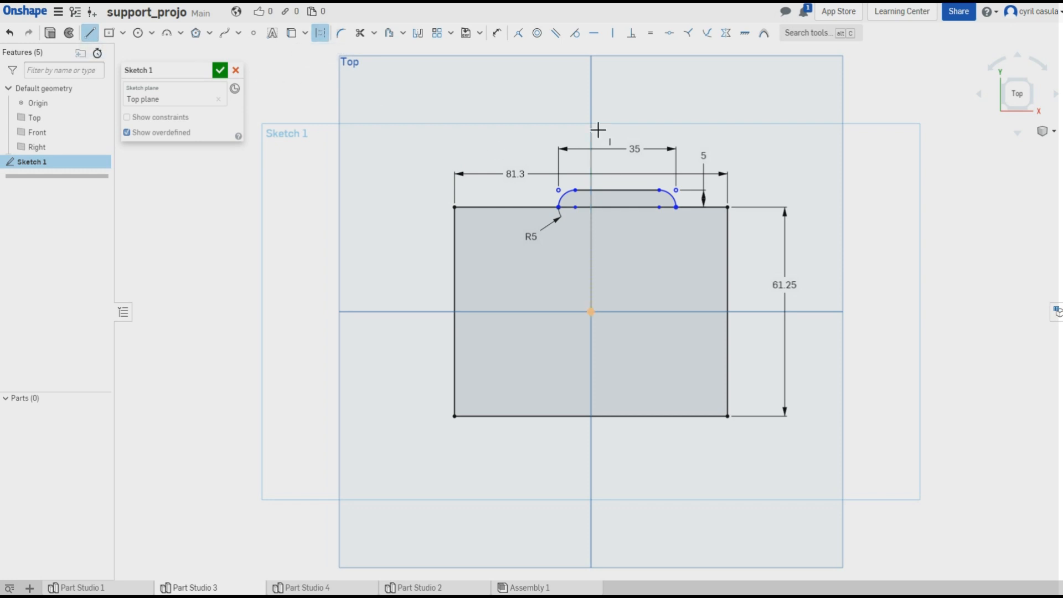
click(591, 110)
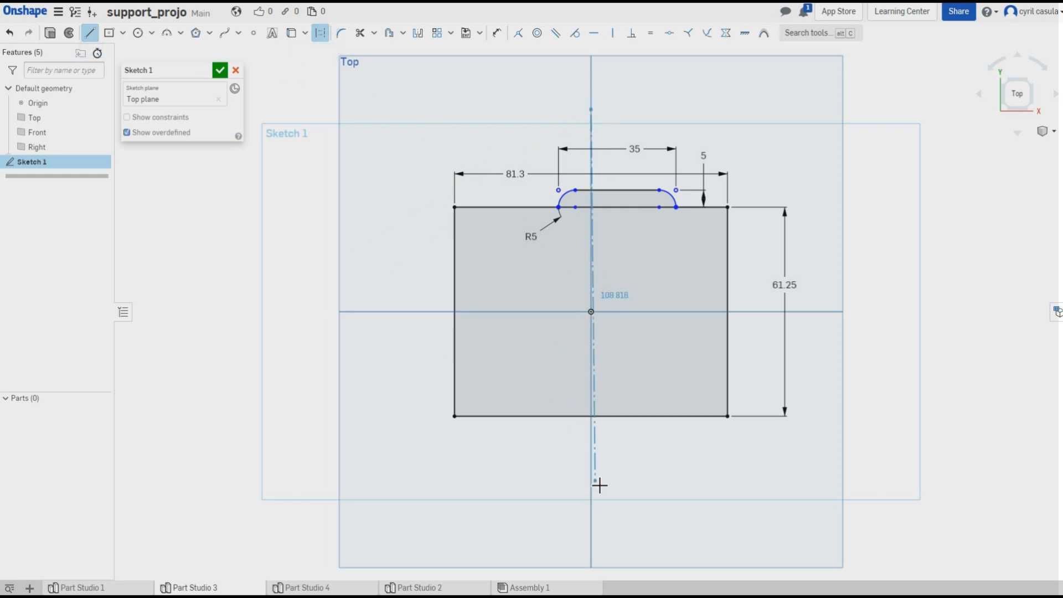
click(591, 478)
key(Escape)
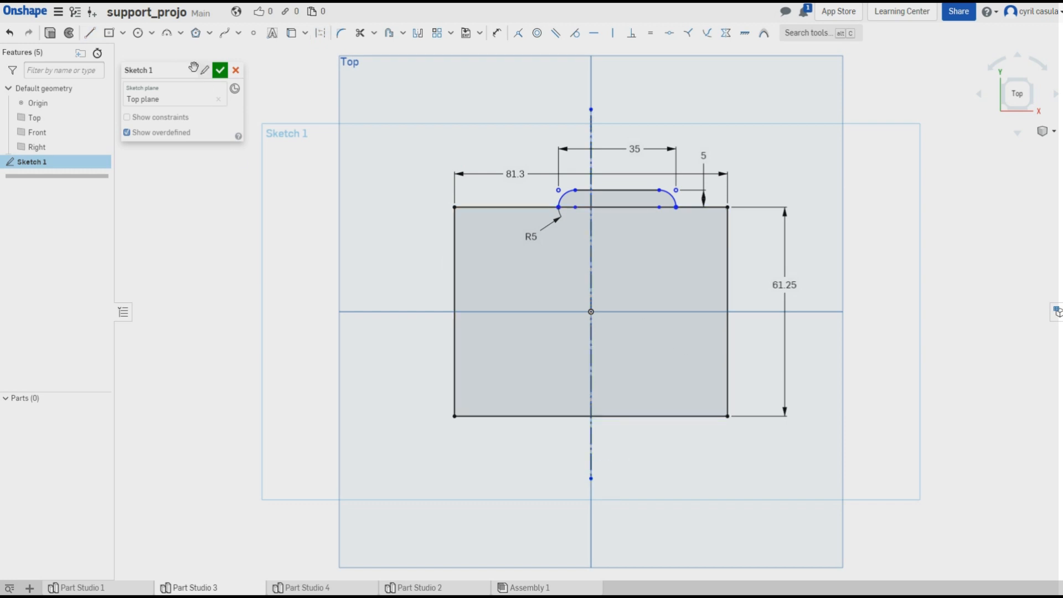
click(321, 32)
click(395, 312)
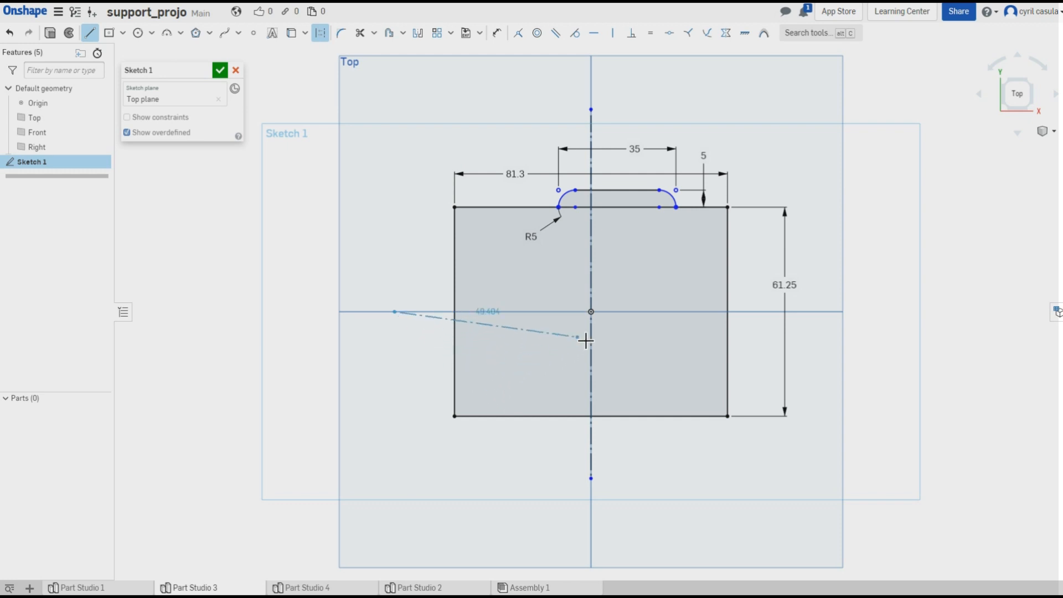
click(817, 312)
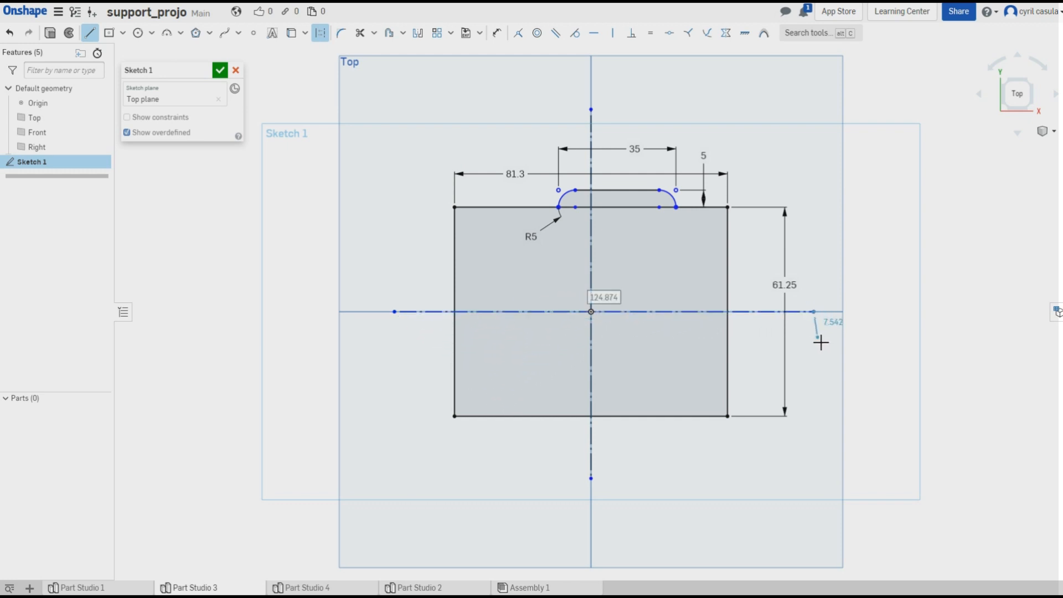
key(Escape)
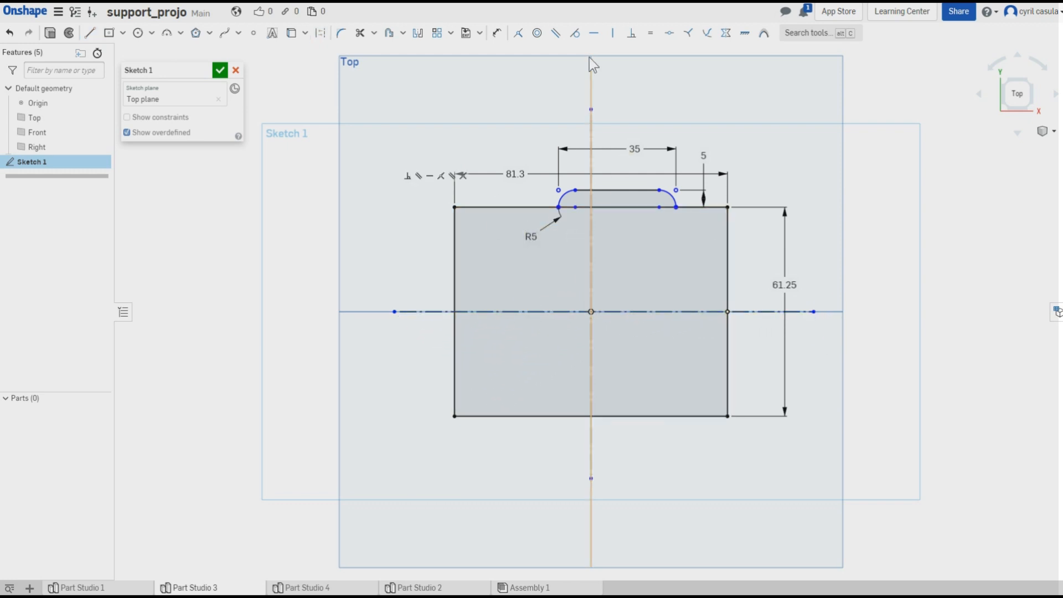
Centre the upper tab by applying a Midpoint constraint between its outer edge and the vertical construction line's upper endpoint.
click(670, 34)
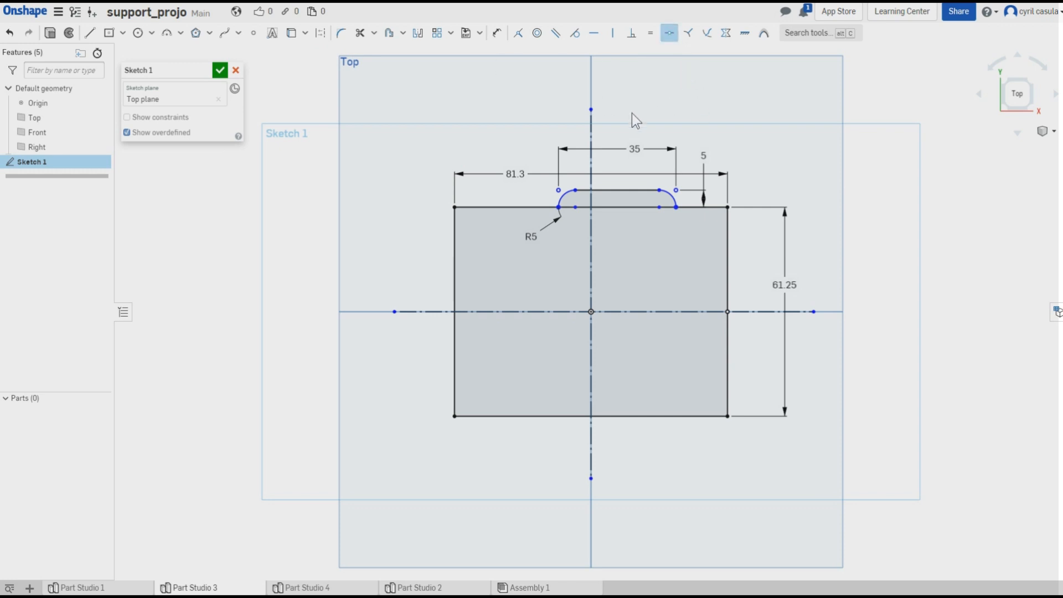
click(622, 191)
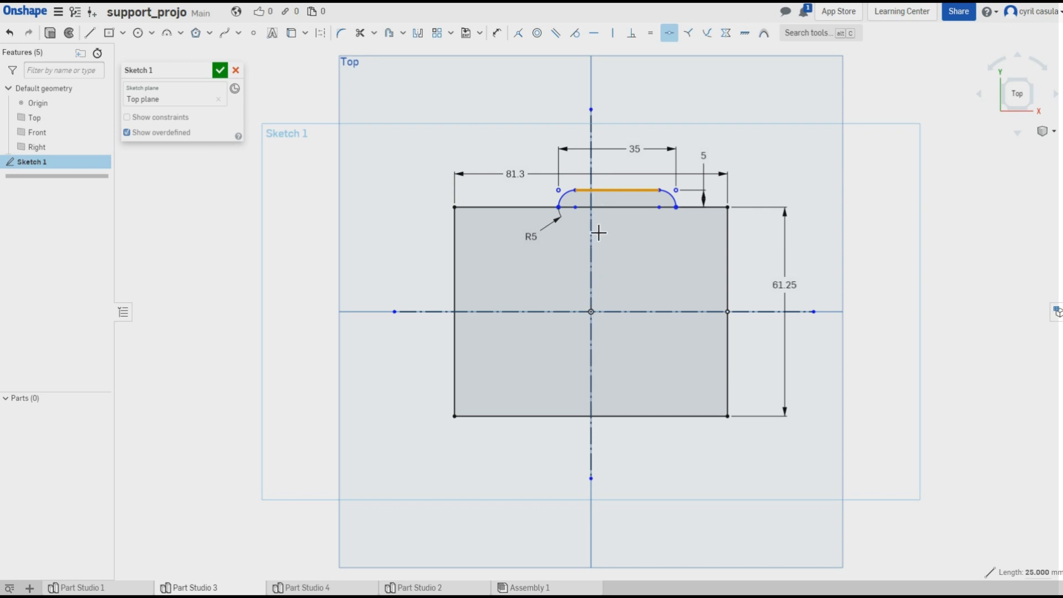
click(595, 113)
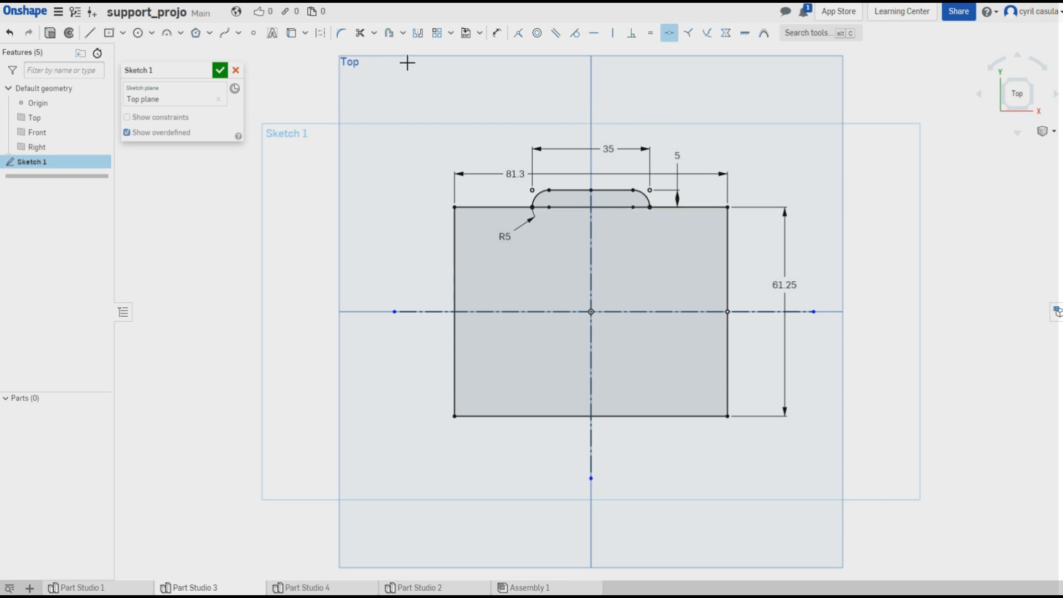
Mirror the upper tab's outline across the horizontal construction line onto the rectangle's lower edge.
click(419, 34)
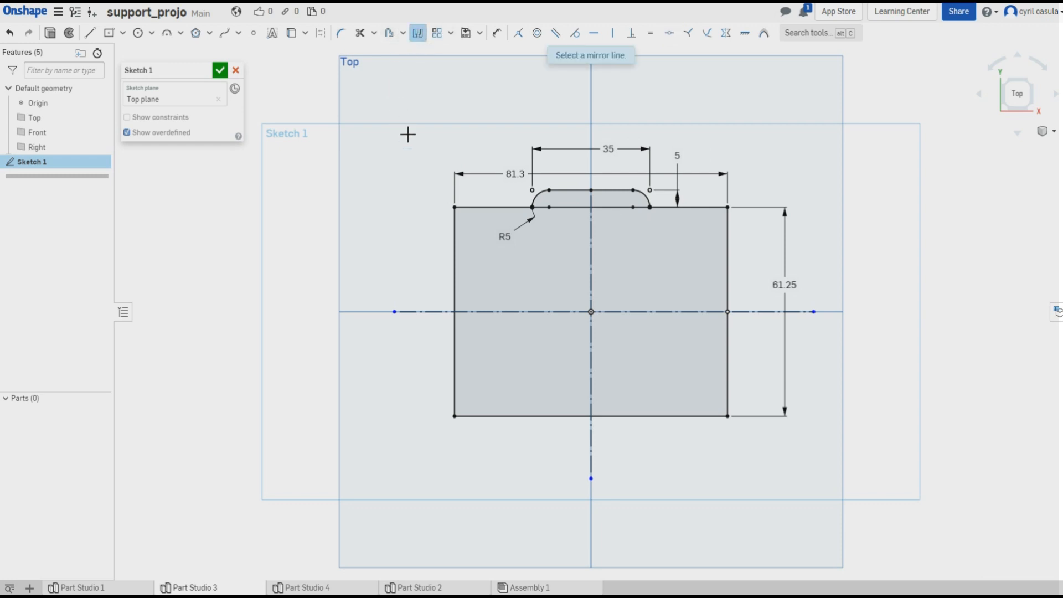
click(437, 314)
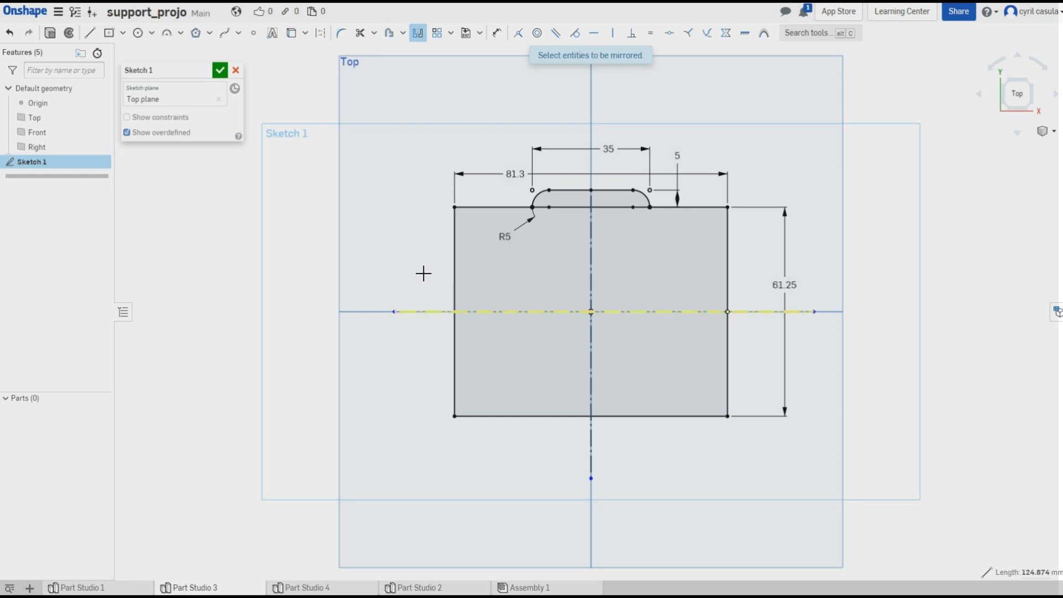
click(573, 192)
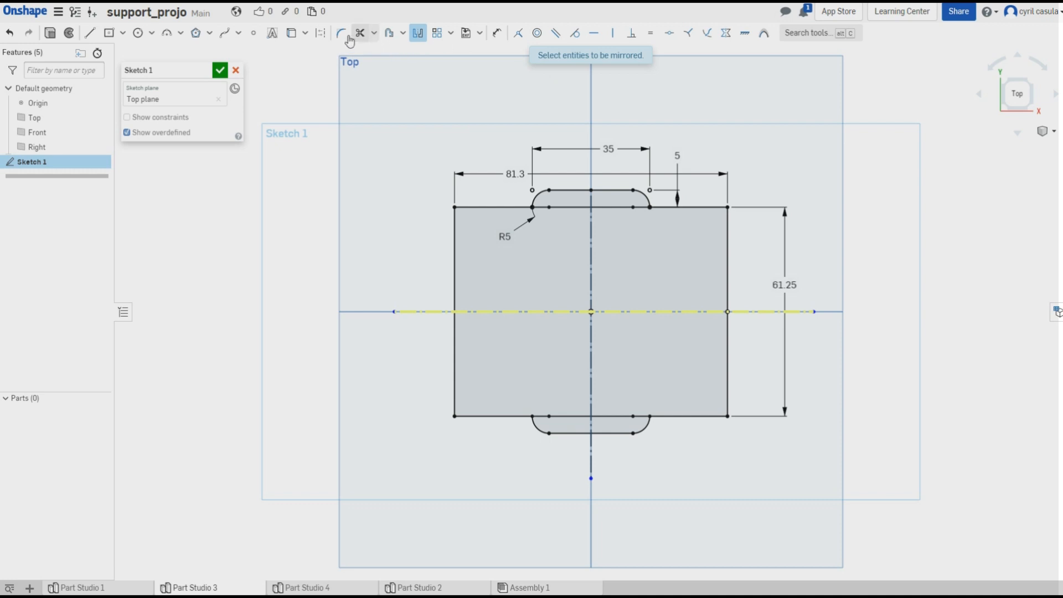
Draw a three-sided line outline about 6 × 22 mm projecting outward from the rectangle's left edge as a side tab.
click(88, 35)
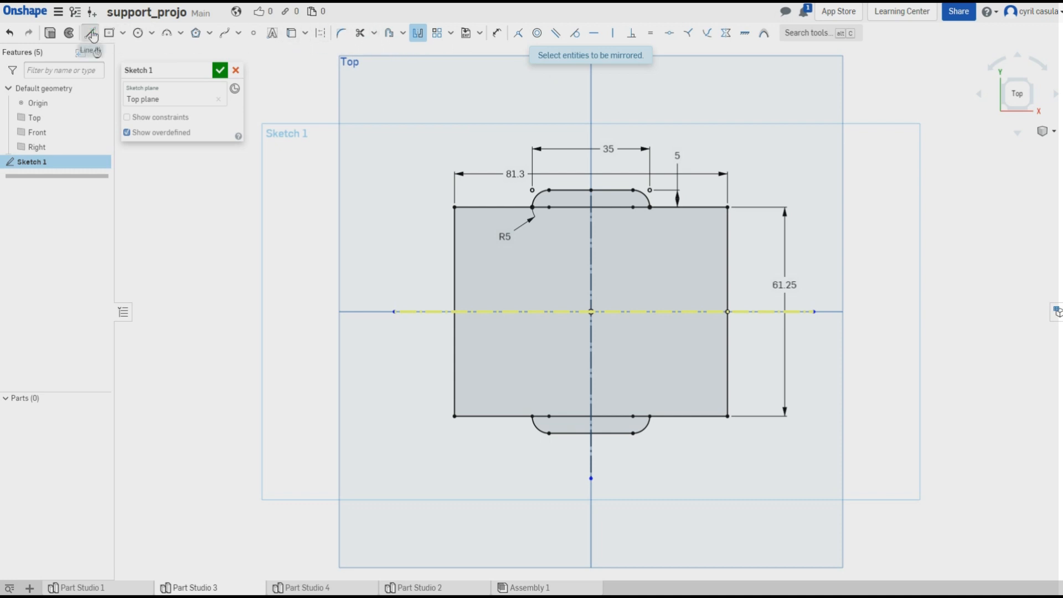
click(454, 273)
click(434, 274)
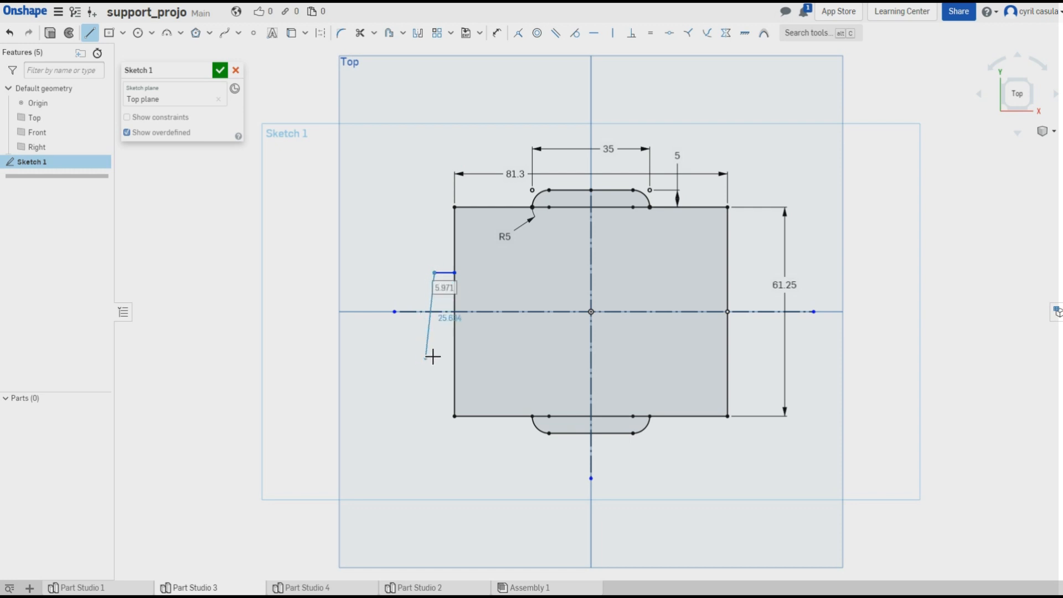
click(435, 348)
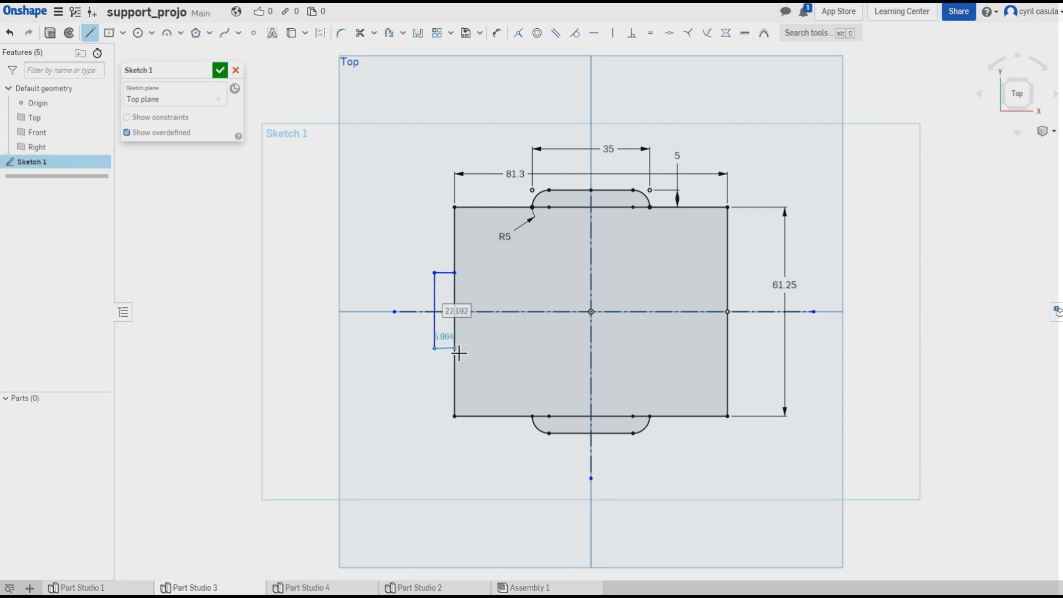
click(454, 348)
key(Escape)
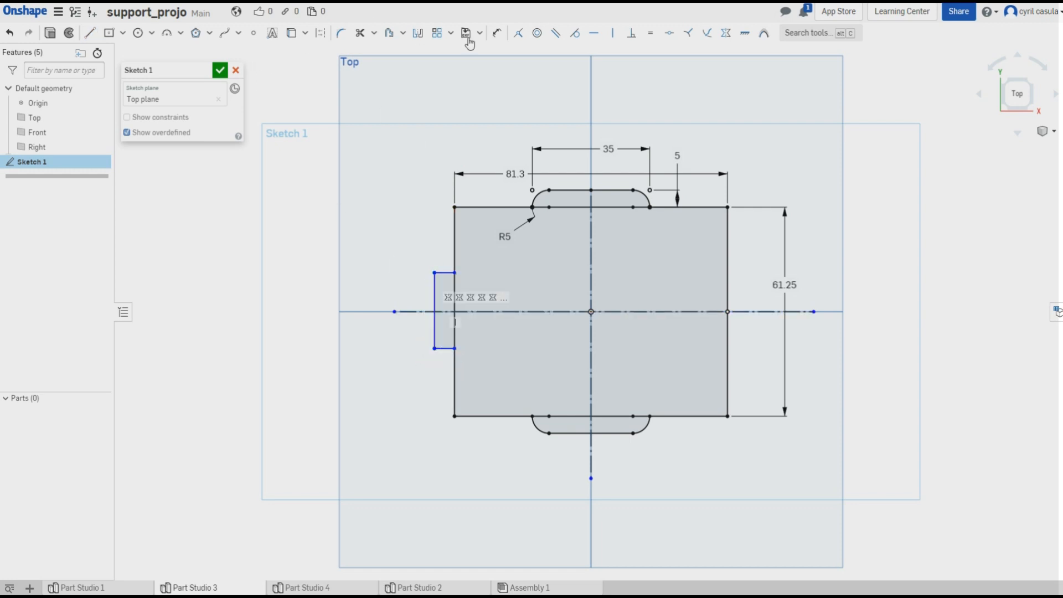
Dimension the tab on the rectangle's left edge to 35 mm long and 5 mm deep.
click(497, 33)
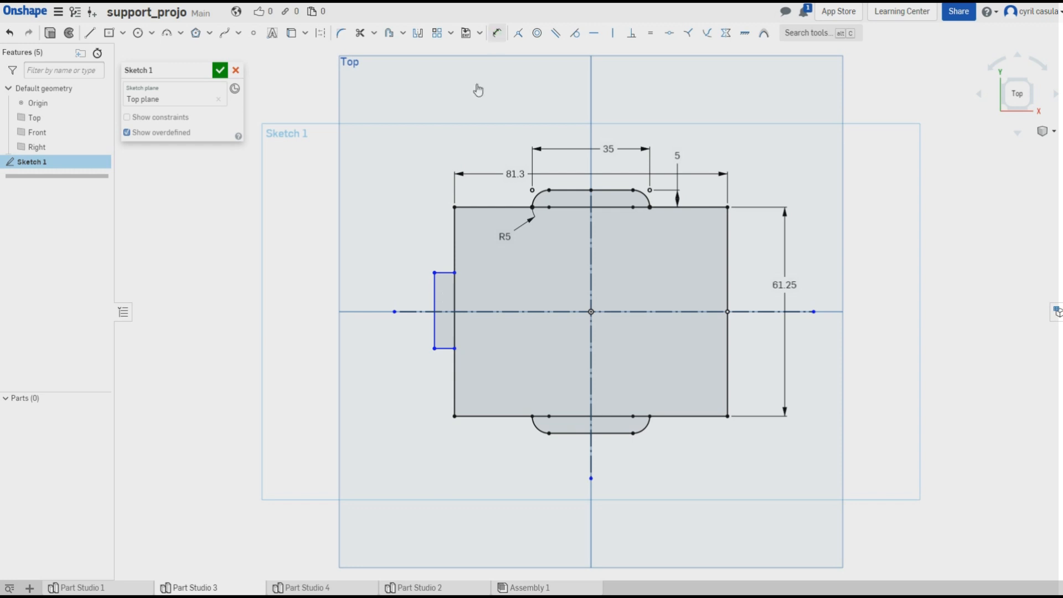
click(438, 303)
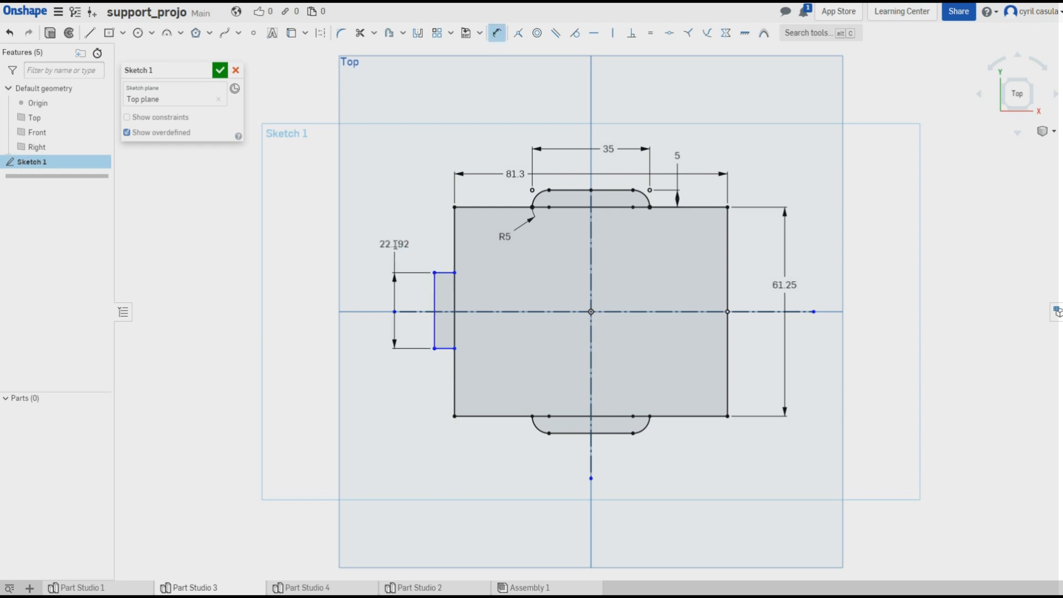
click(396, 244)
text(35)
key(Return)
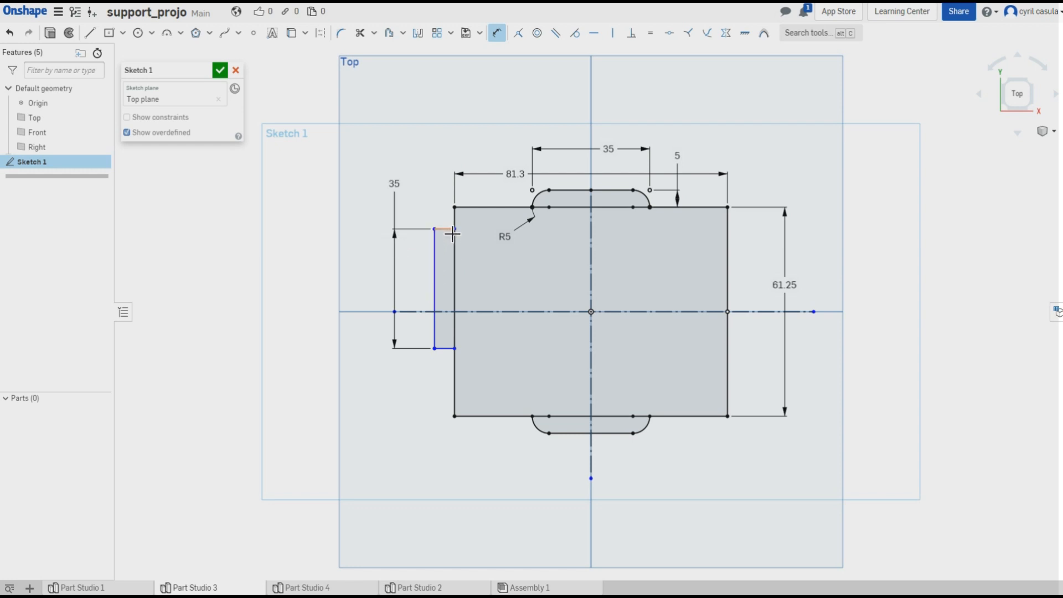
click(415, 199)
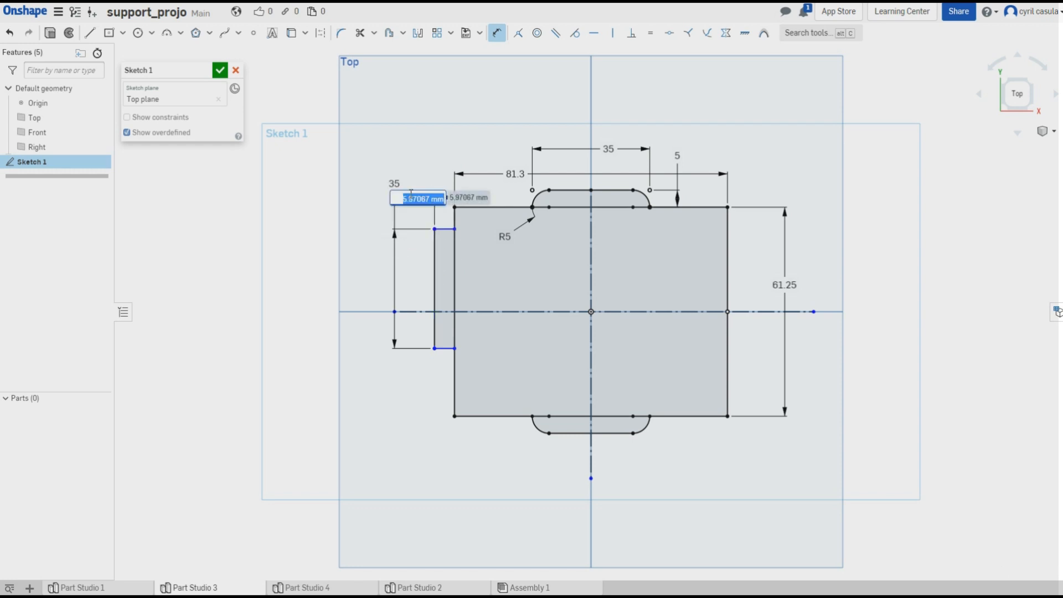
text(5)
key(Return)
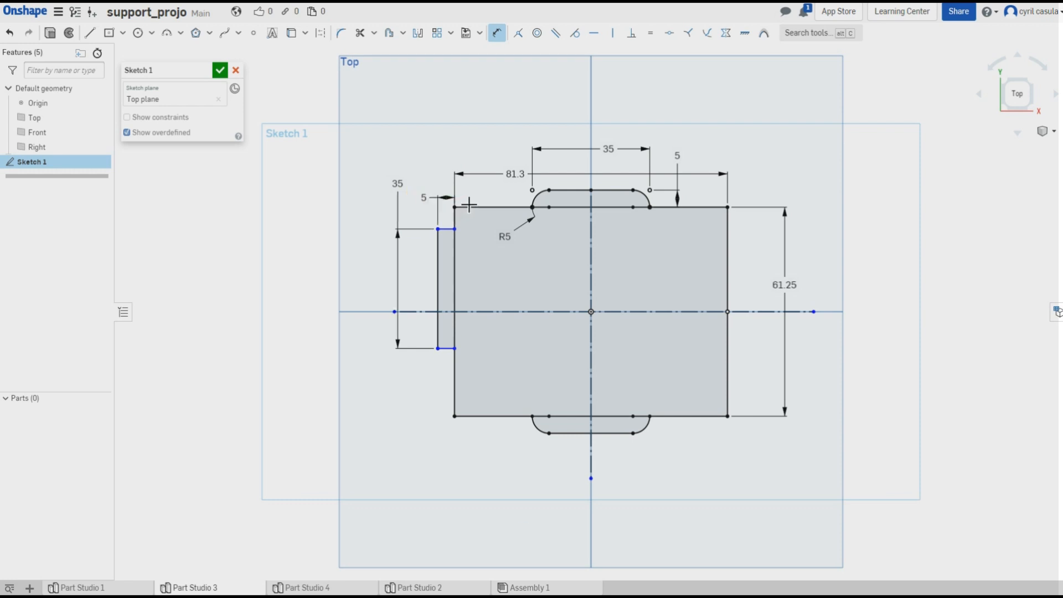
Fillet both outer corners of the left tab with a 5 mm radius and move the radius dimension inside the rectangle.
click(339, 34)
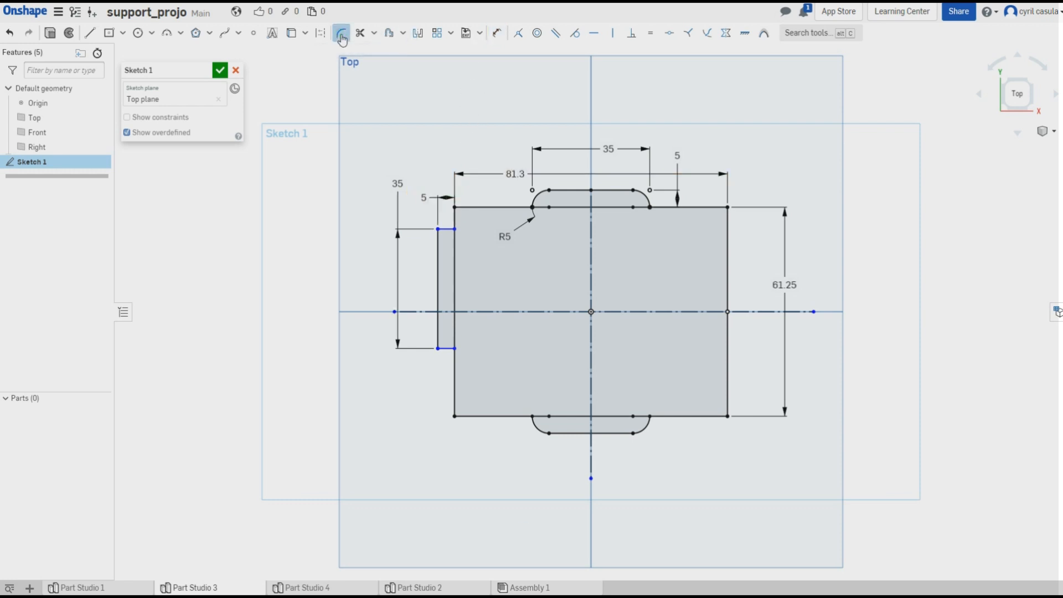
click(448, 230)
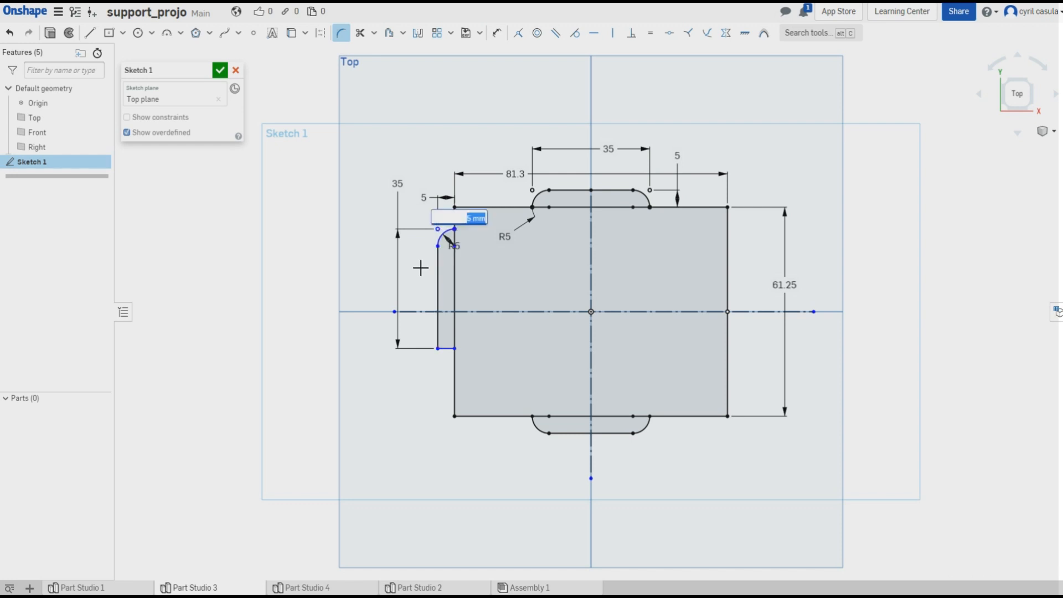
key(Return)
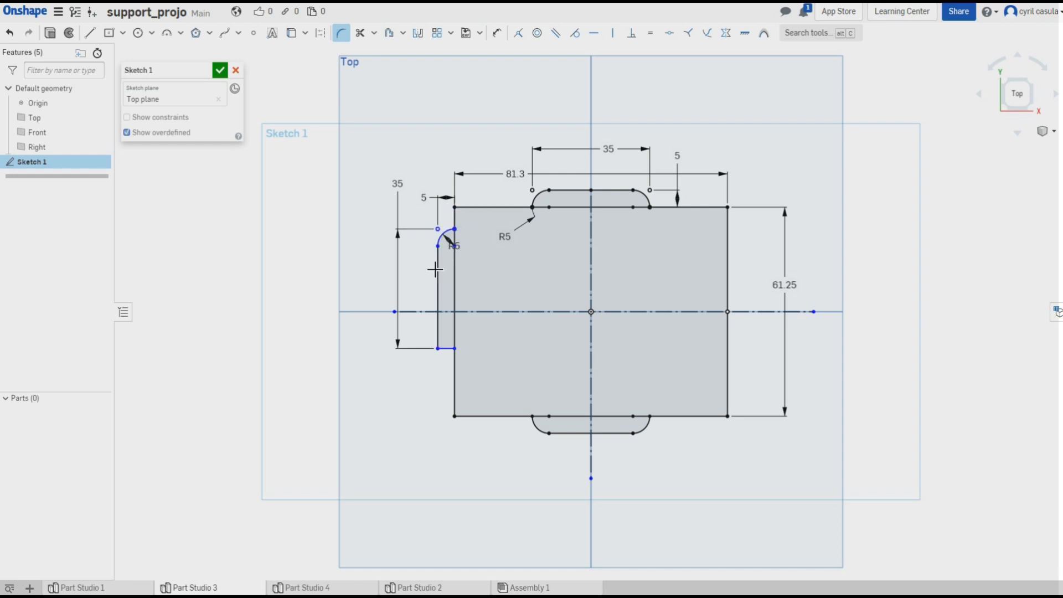
click(448, 339)
key(Return)
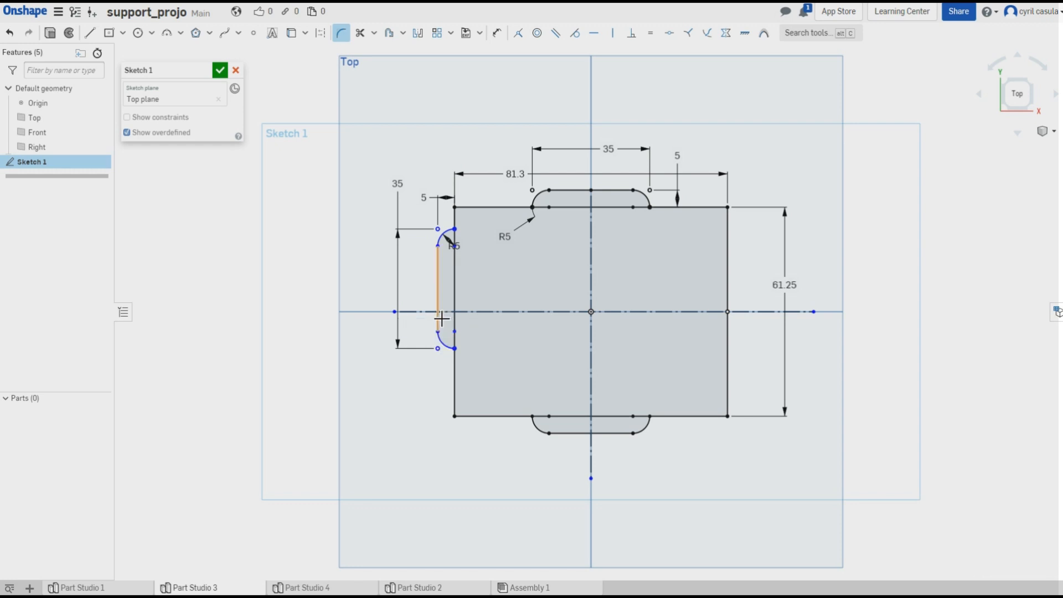
drag(453, 244, 485, 255)
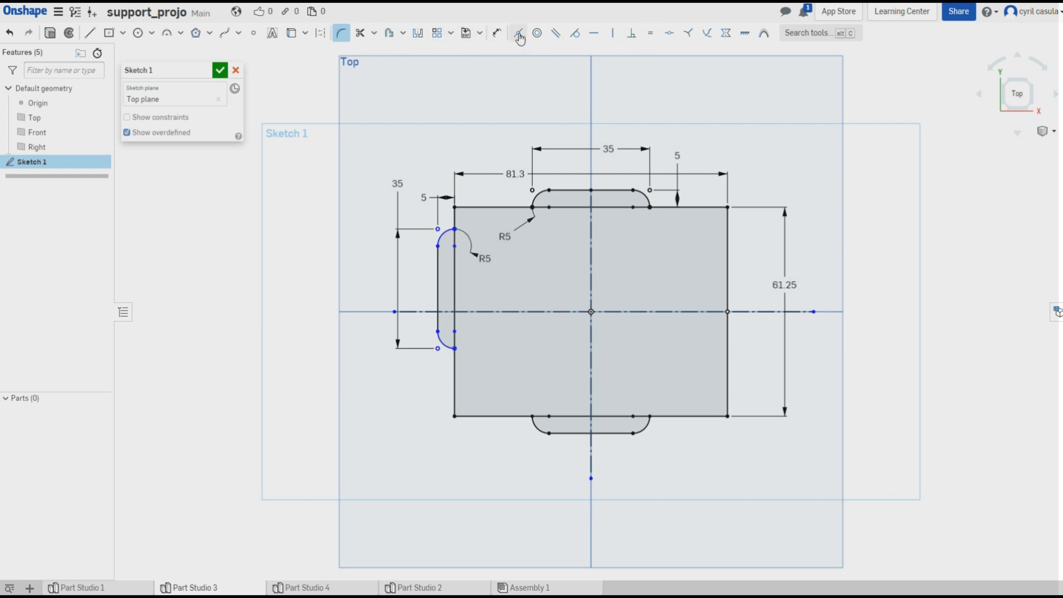
Centre the left tab on the horizontal construction line with a Midpoint constraint between its outer edge and the line's left endpoint.
click(669, 33)
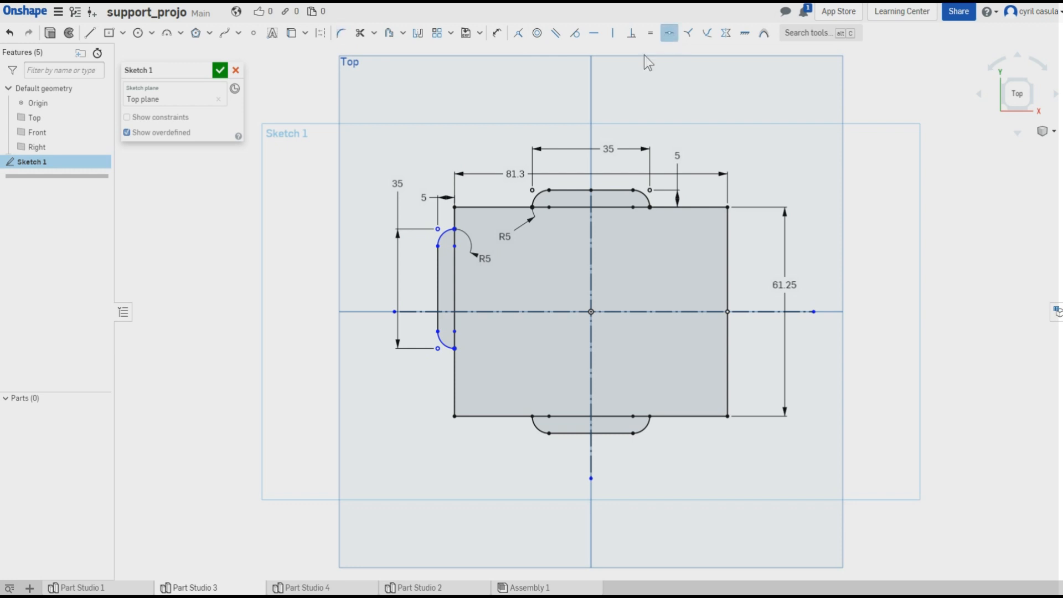
click(443, 274)
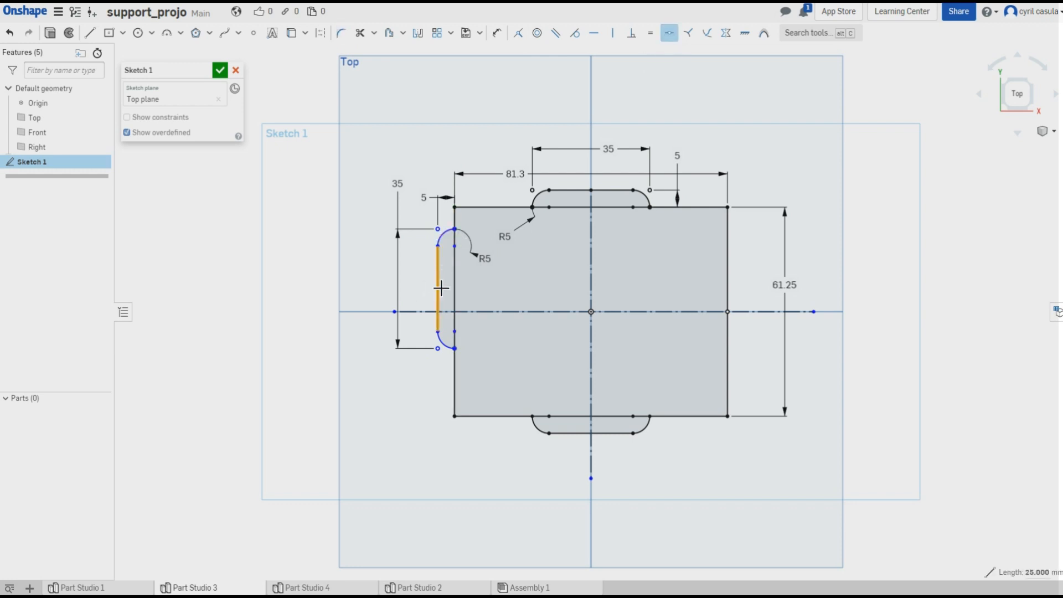
click(397, 313)
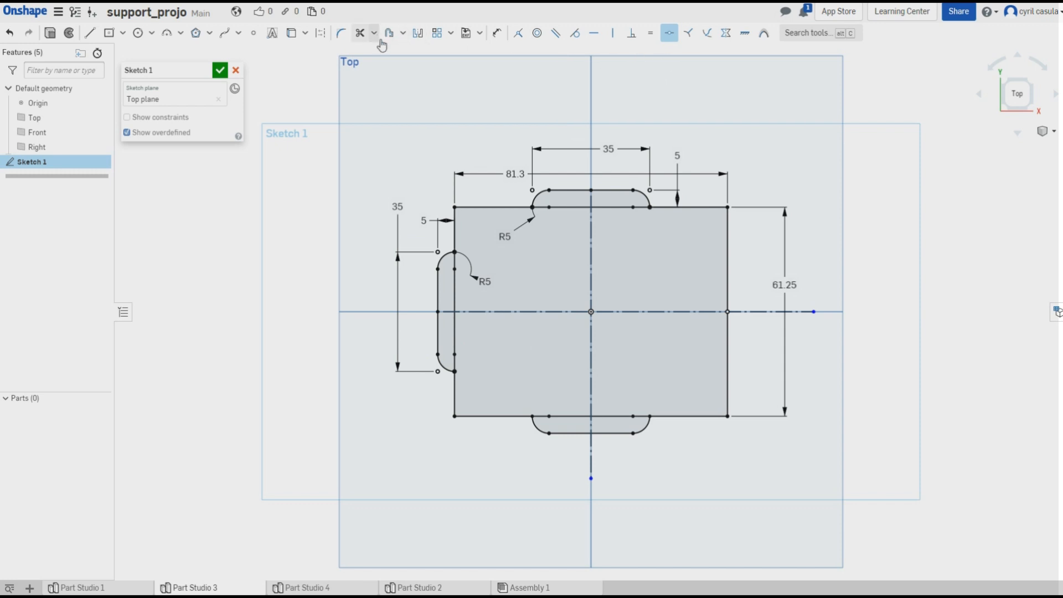
Mirror the left tab's outline across the vertical construction line onto the rectangle's right edge.
click(418, 33)
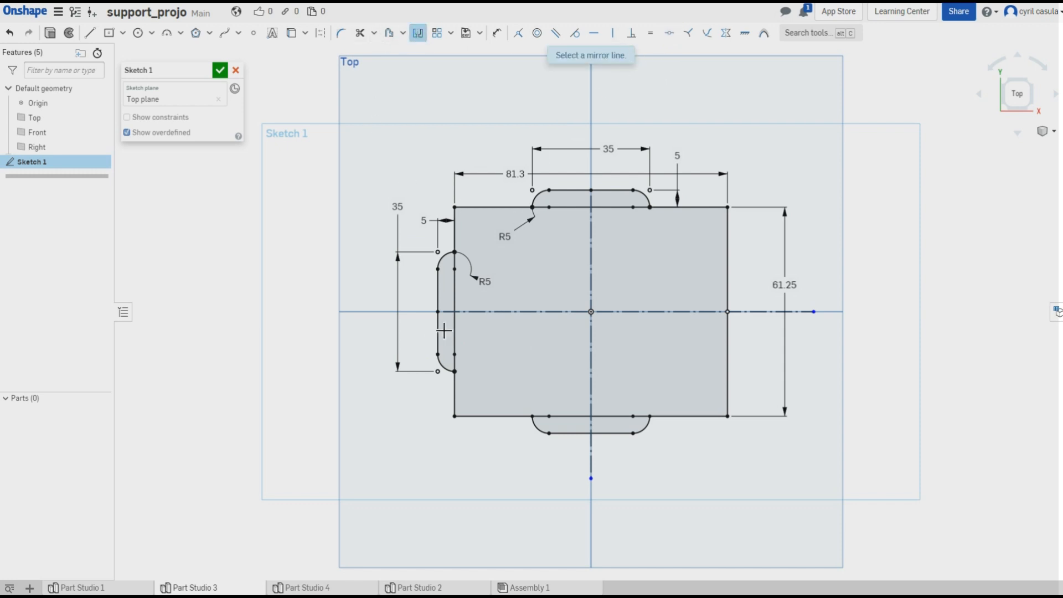
click(592, 270)
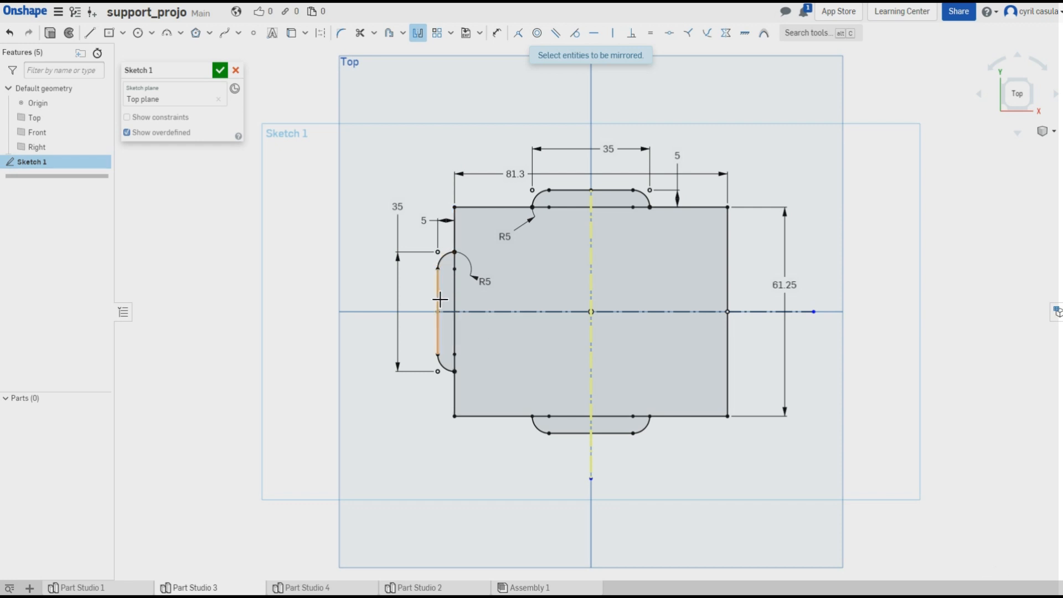
click(437, 272)
click(445, 367)
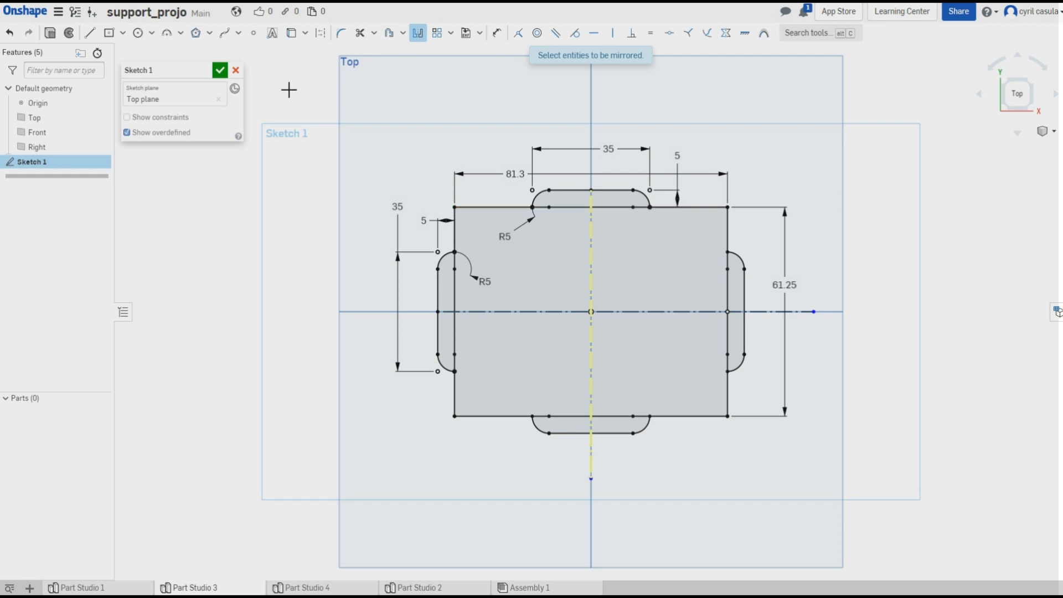
Draw an outer centre-point rectangle about 158 × 126 mm around the origin, enclosing the tabbed outline.
click(110, 35)
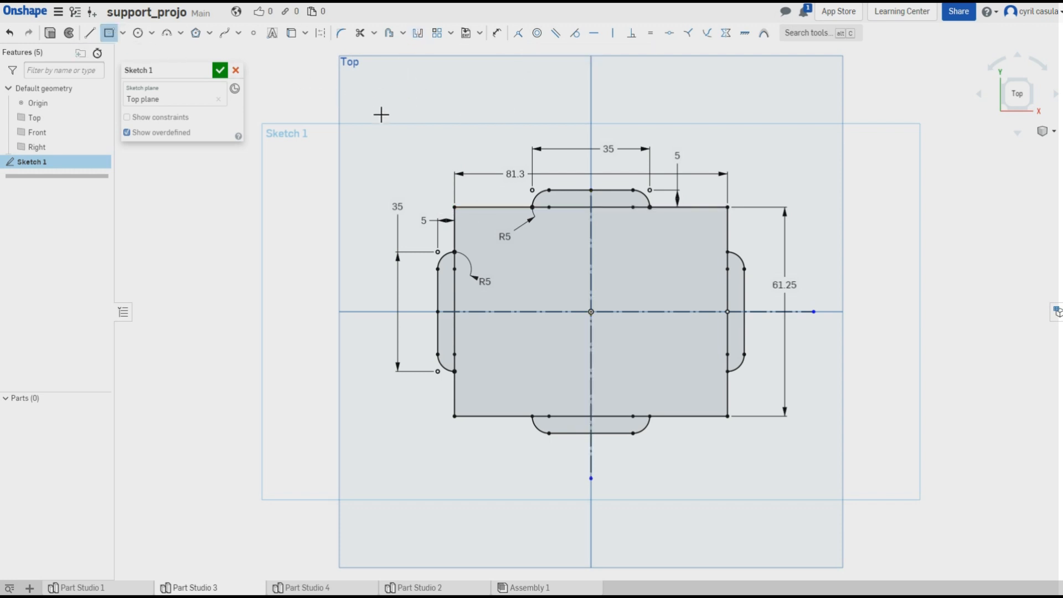
click(592, 313)
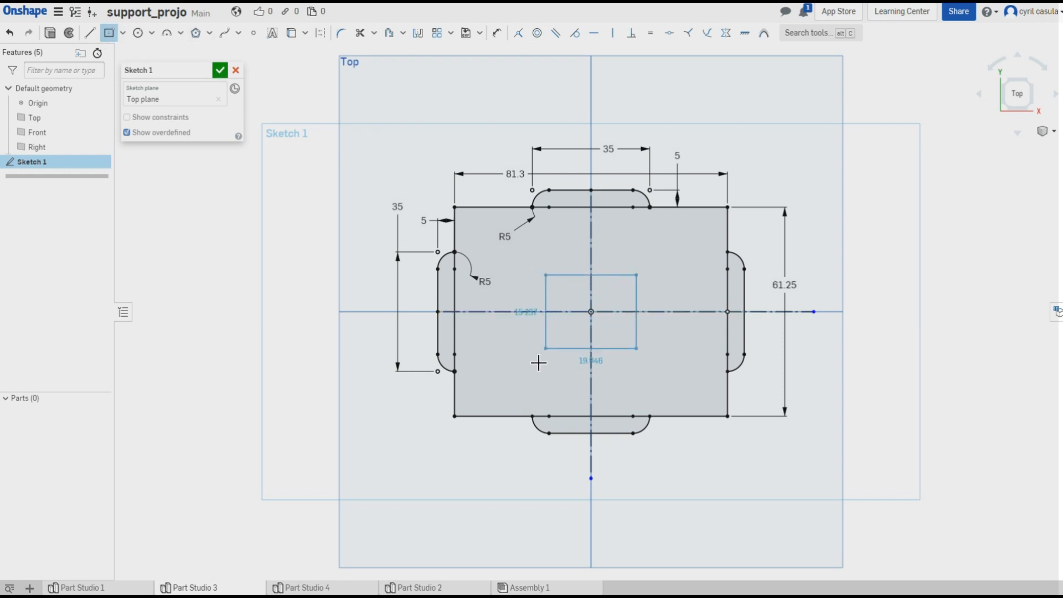
click(330, 532)
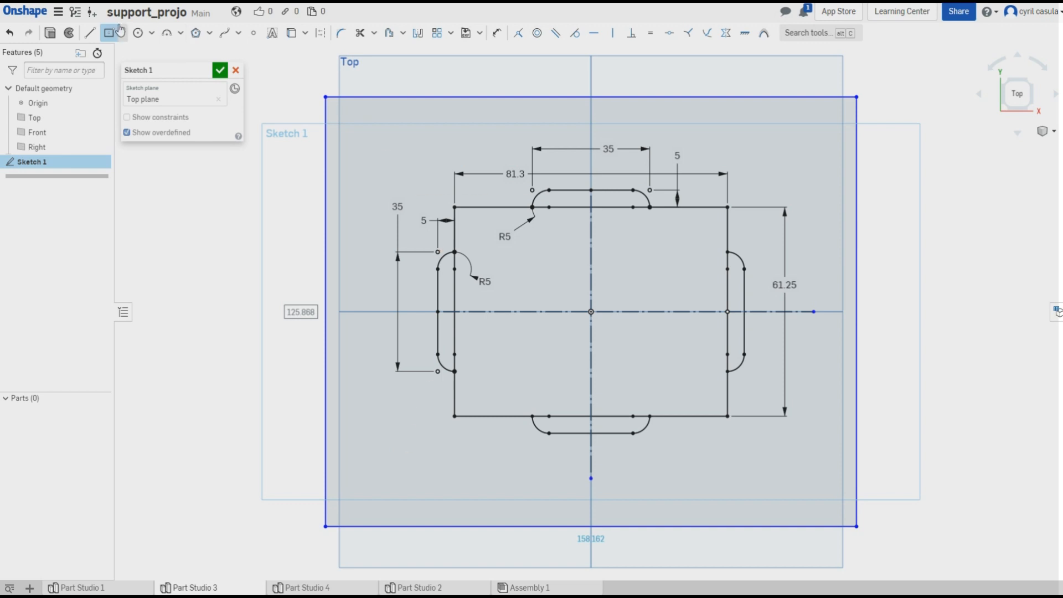
Draw a circle near the outer rectangle's upper-left corner and dimension its diameter to 7.9 mm.
click(138, 34)
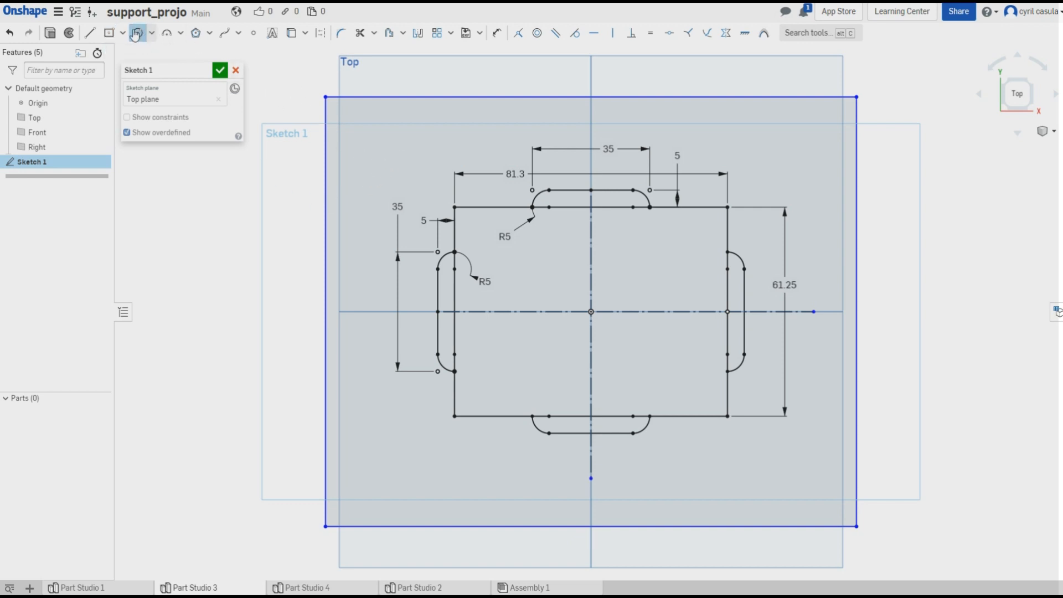
click(398, 153)
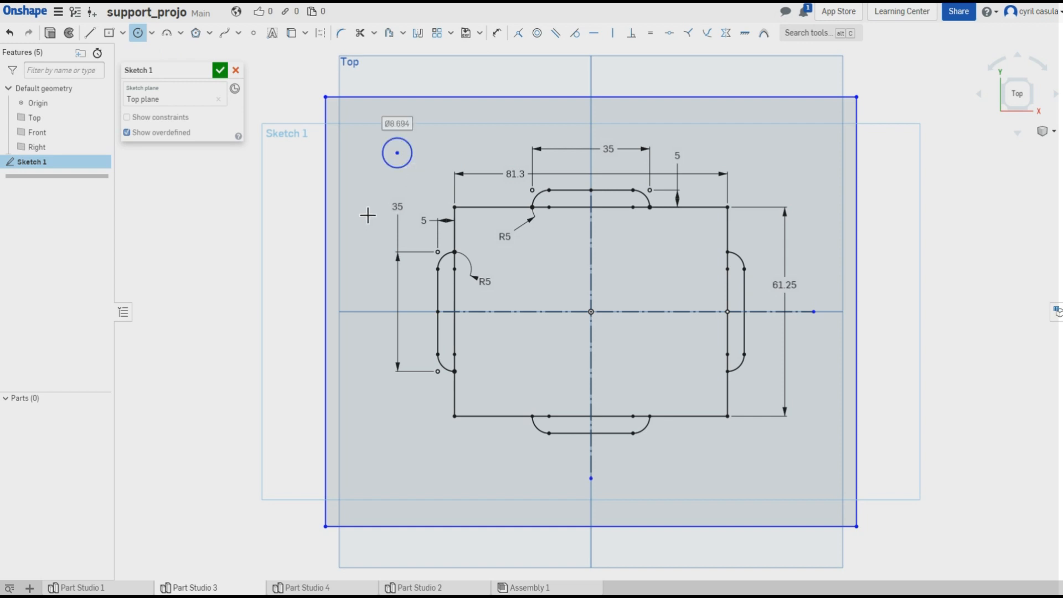
click(498, 35)
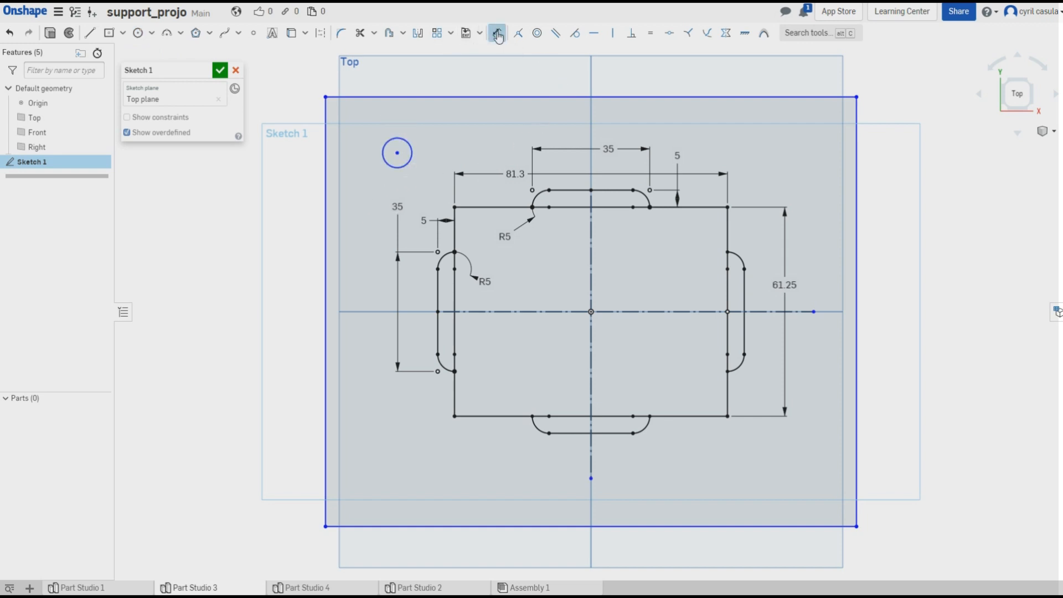
click(388, 162)
click(367, 195)
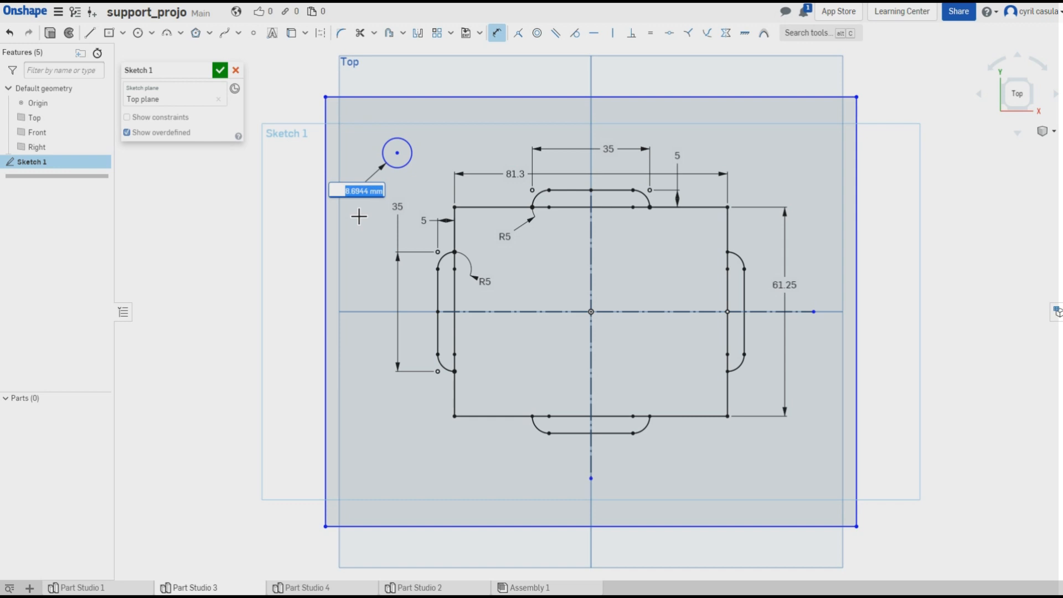
text(7.9)
key(Return)
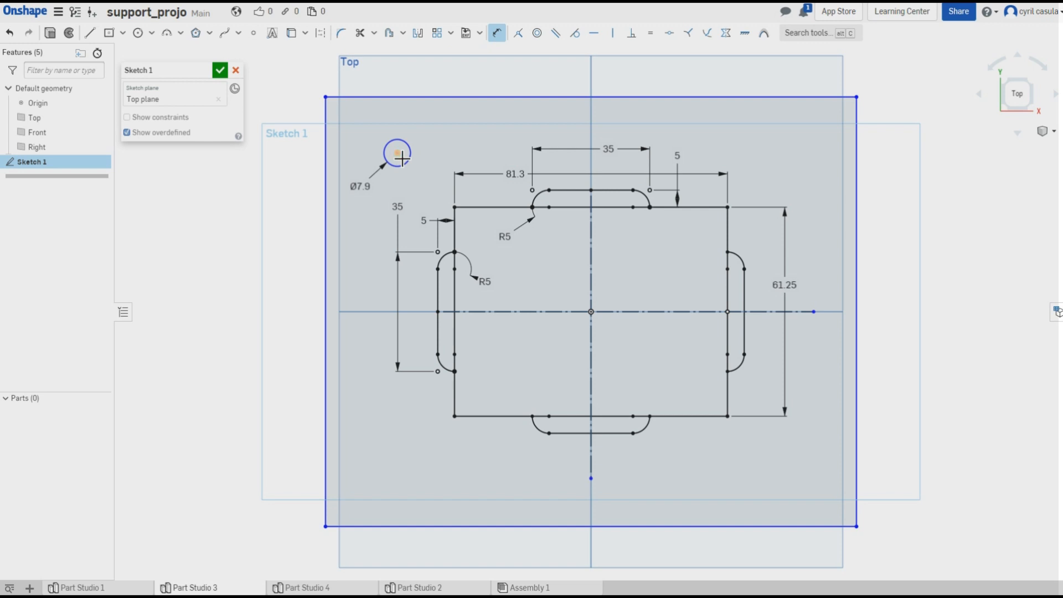
Dimension the circle's centre 50 mm above the horizontal centreline and 50 mm left of the vertical centreline.
click(591, 312)
click(294, 233)
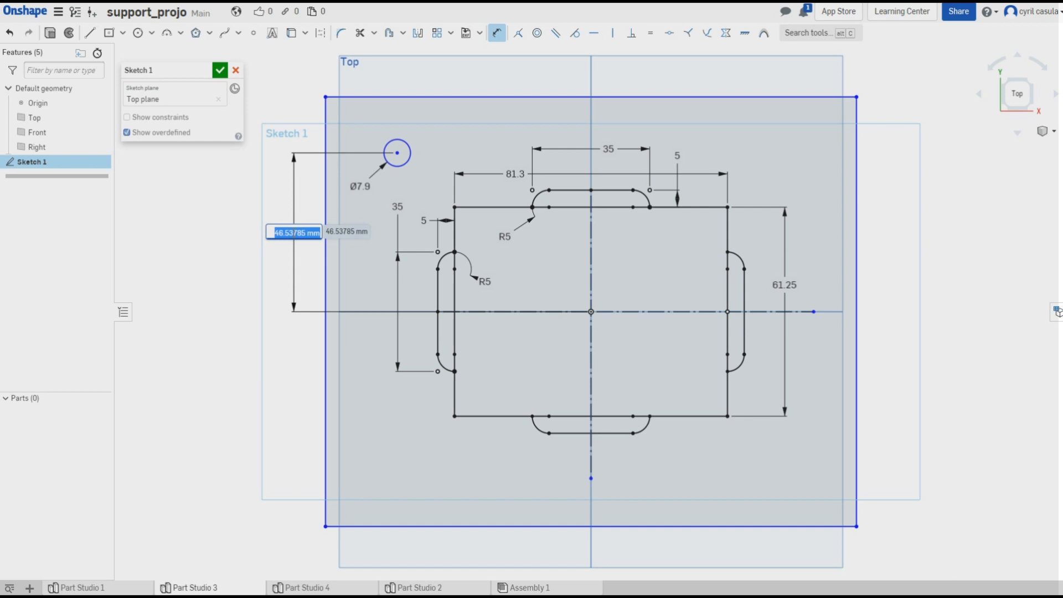
text(50)
key(Escape)
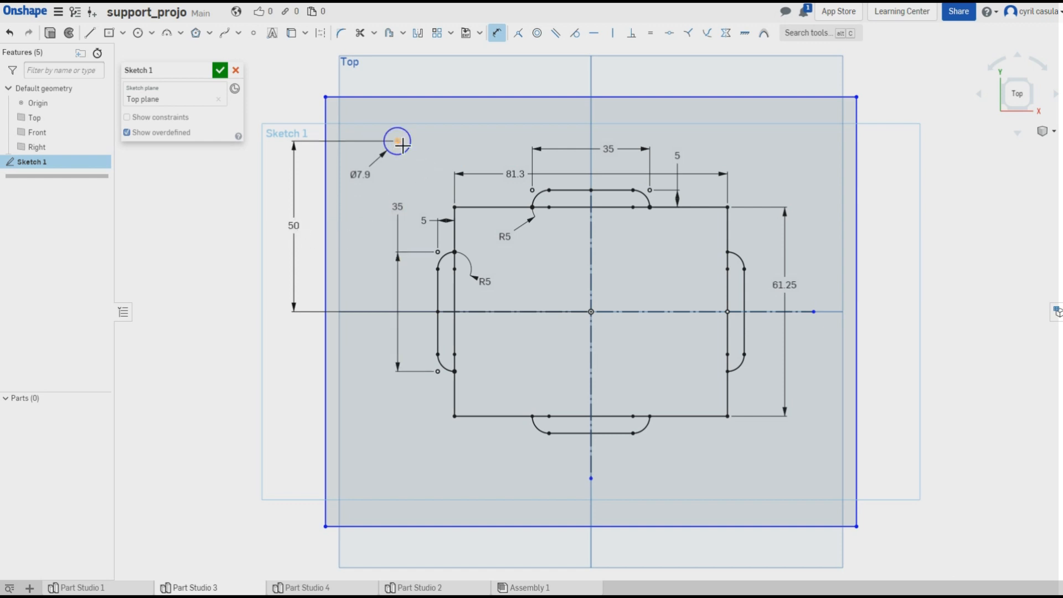
click(591, 239)
click(501, 79)
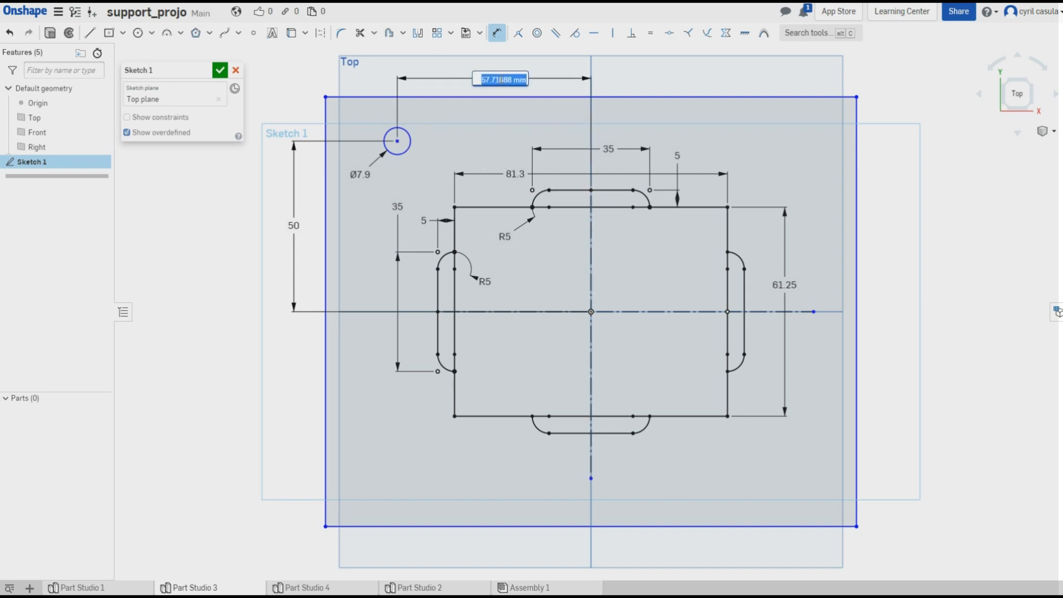
text(60)
key(Return)
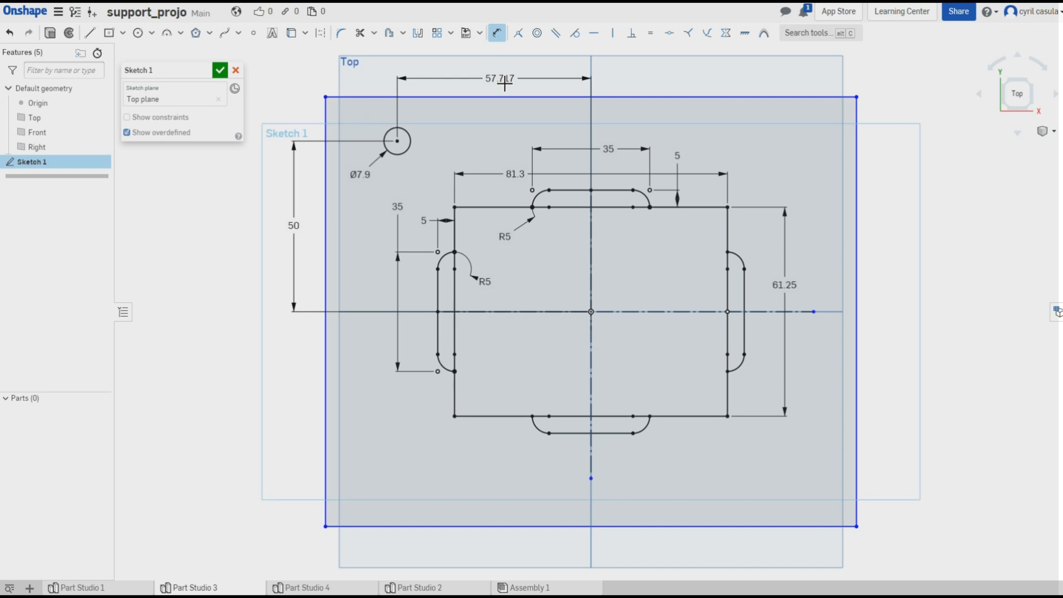
Create a linear sketch pattern of the 7.9 mm circle with 2 instances in the horizontal direction.
click(437, 34)
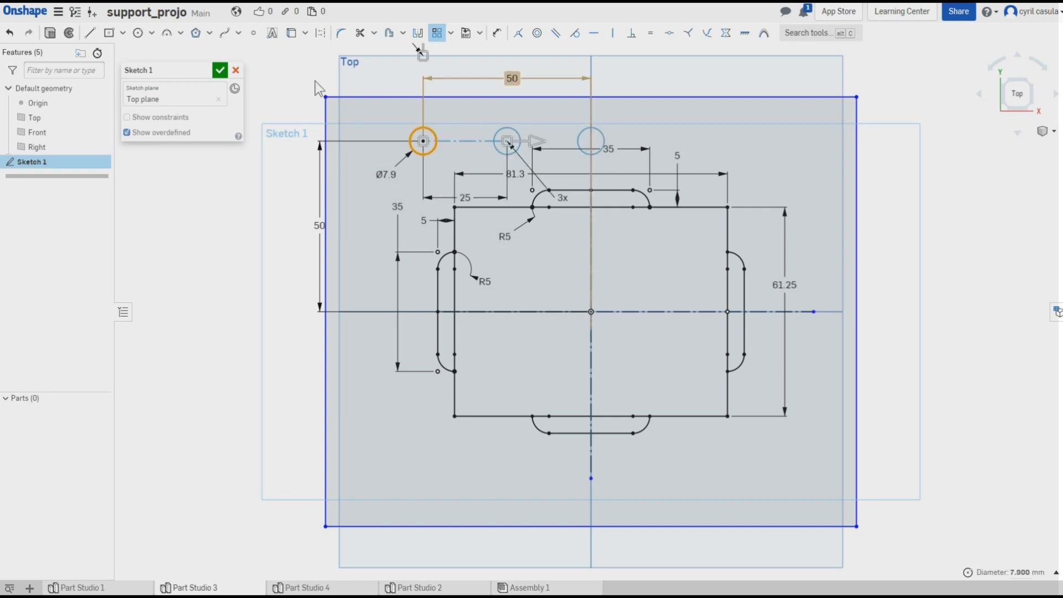
mouse_move(282, 178)
middle_down()
mouse_move(283, 239)
mouse_move(285, 228)
middle_up()
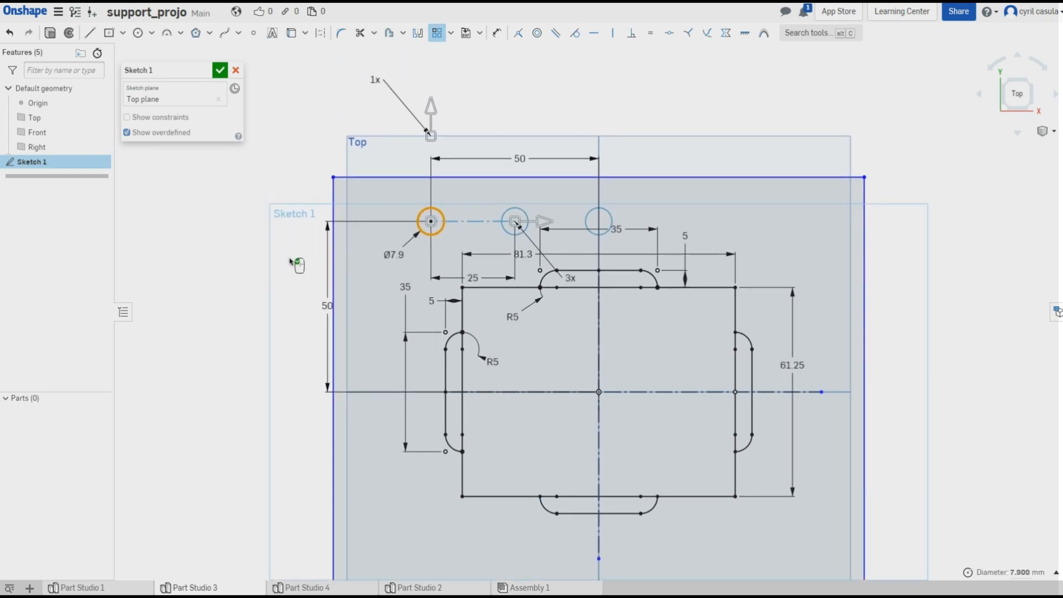
scroll(331, 221, up, 3)
scroll(417, 209, down, 2)
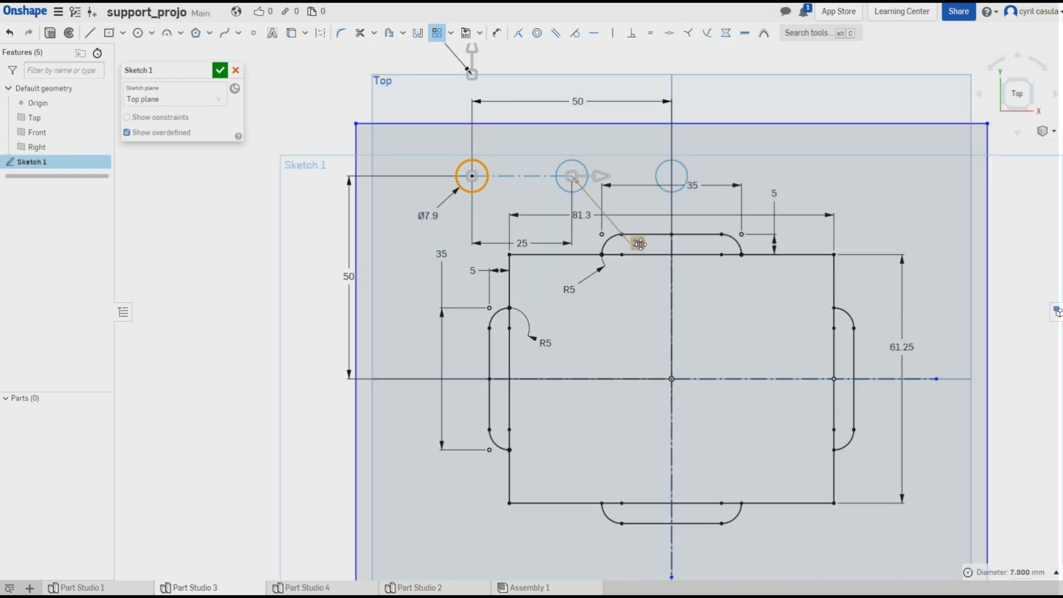
middle_drag(295, 185, 286, 238)
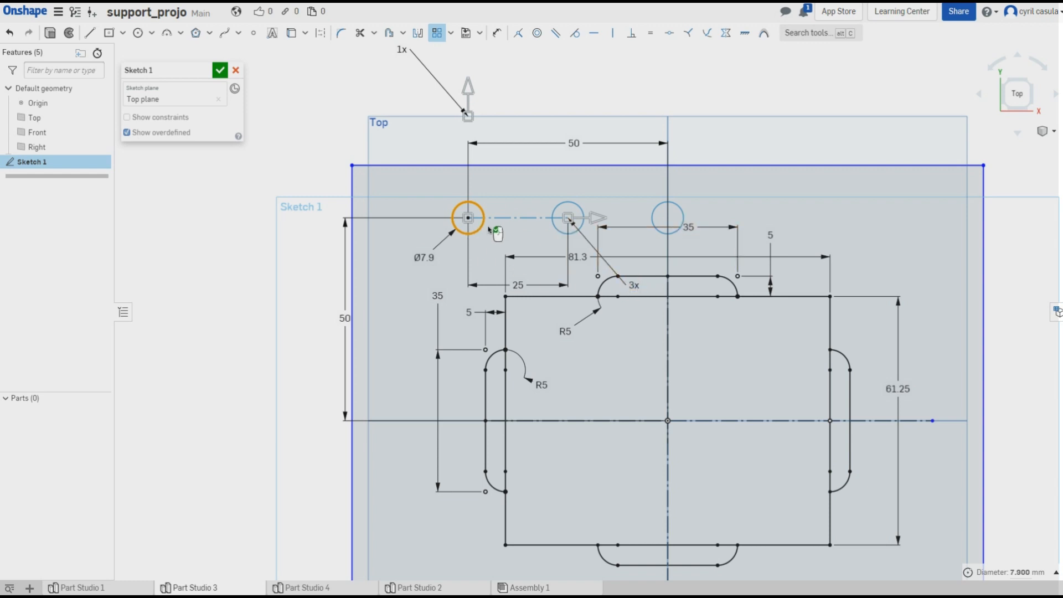
double_click(634, 285)
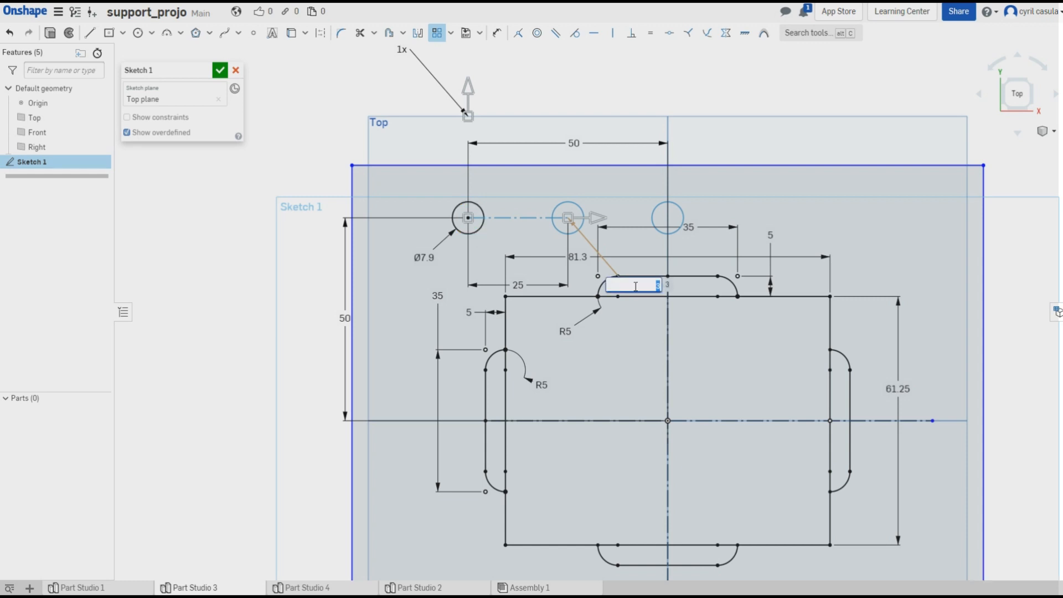
text(2)
key(Return)
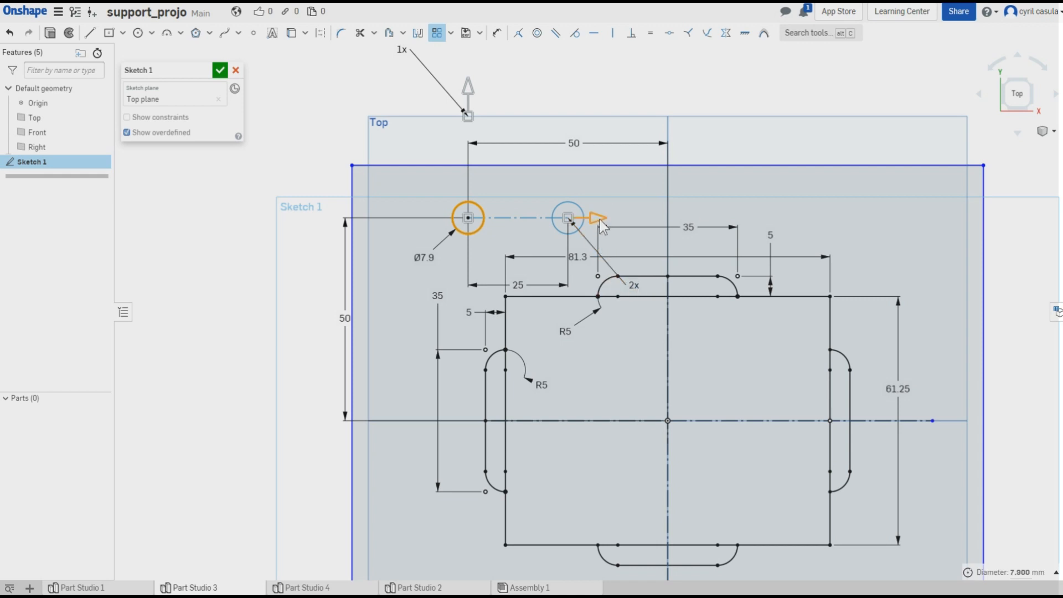
Extend the circle pattern's horizontal spacing to the right and set it to 100 mm.
drag(602, 226, 936, 258)
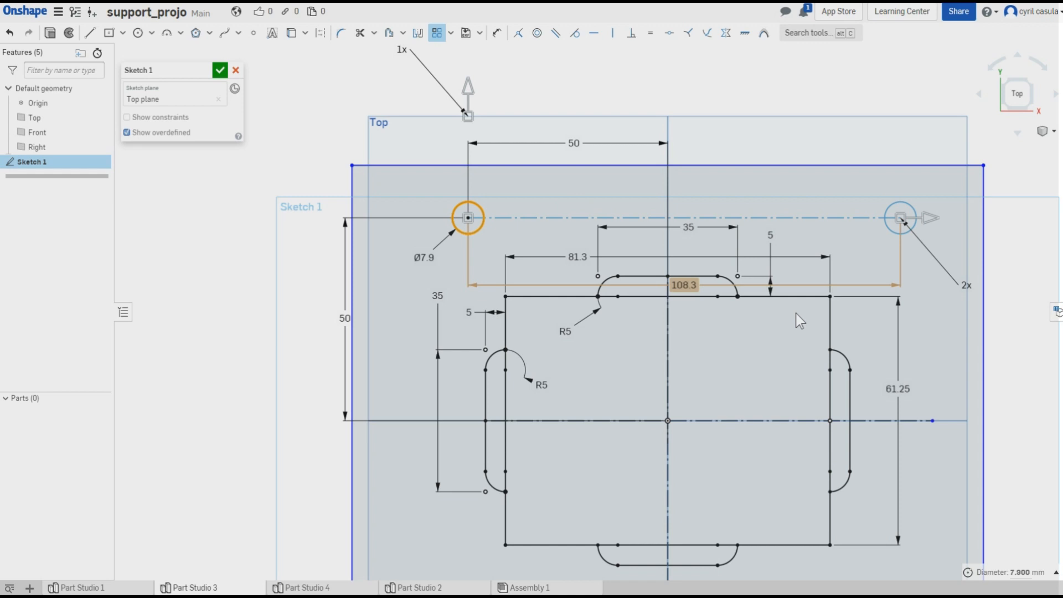
double_click(692, 292)
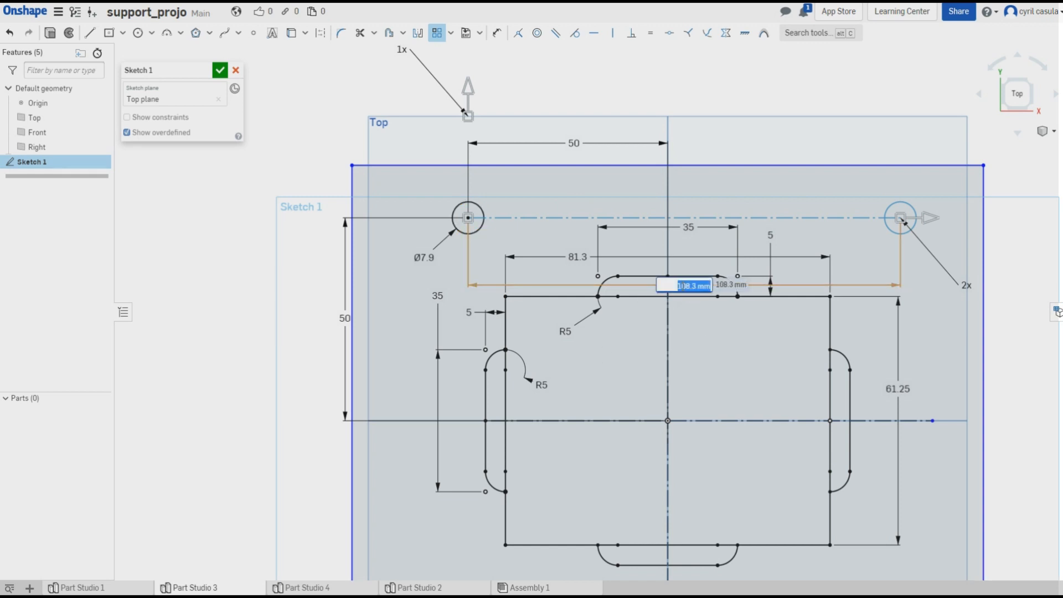
text(100)
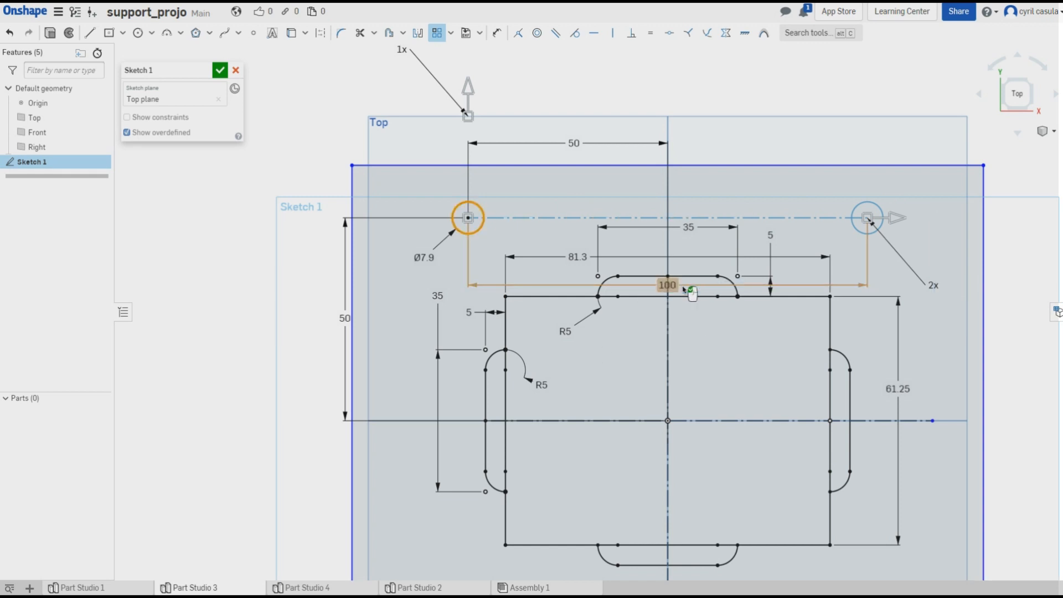
key(Return)
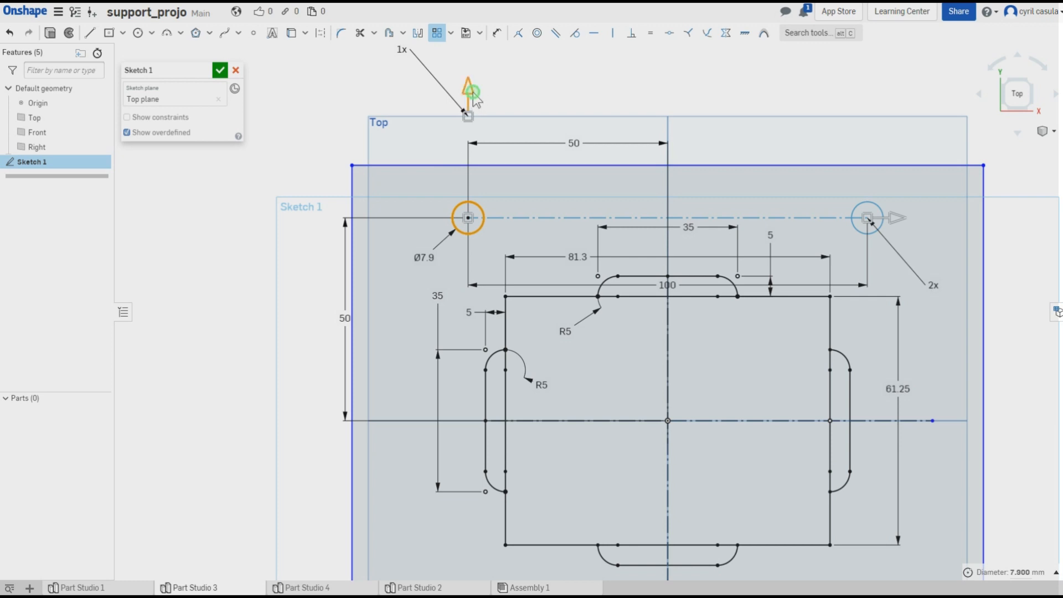
Extend the circle pattern downward to 2 vertical instances with 100 mm spacing, moving the spacing dimension clear of the tab radius.
drag(474, 98, 493, 521)
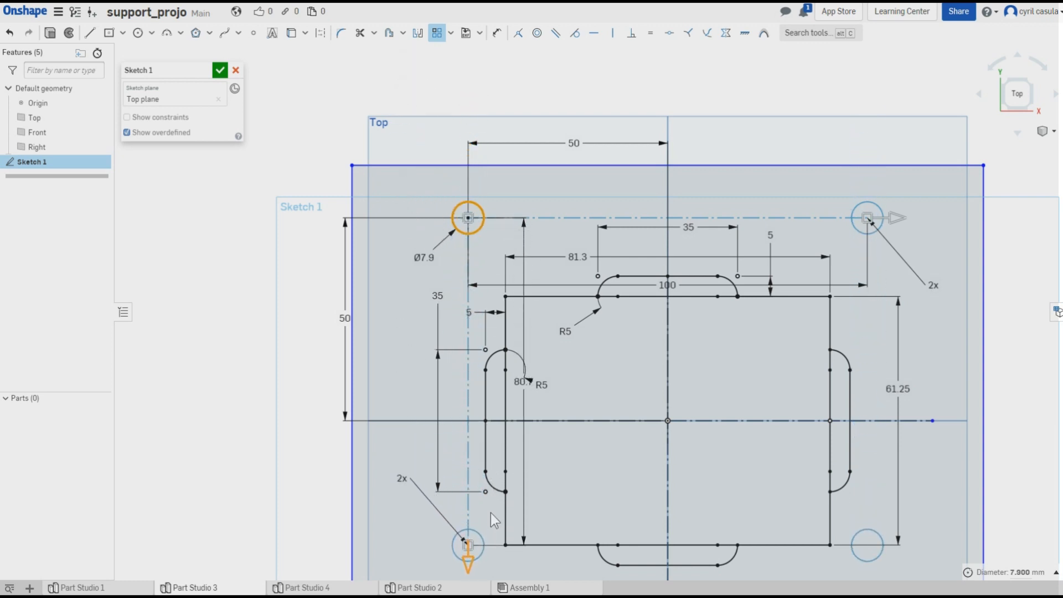
mouse_move(619, 397)
middle_down()
mouse_move(604, 195)
mouse_move(607, 280)
middle_up()
scroll(590, 289, up, 1)
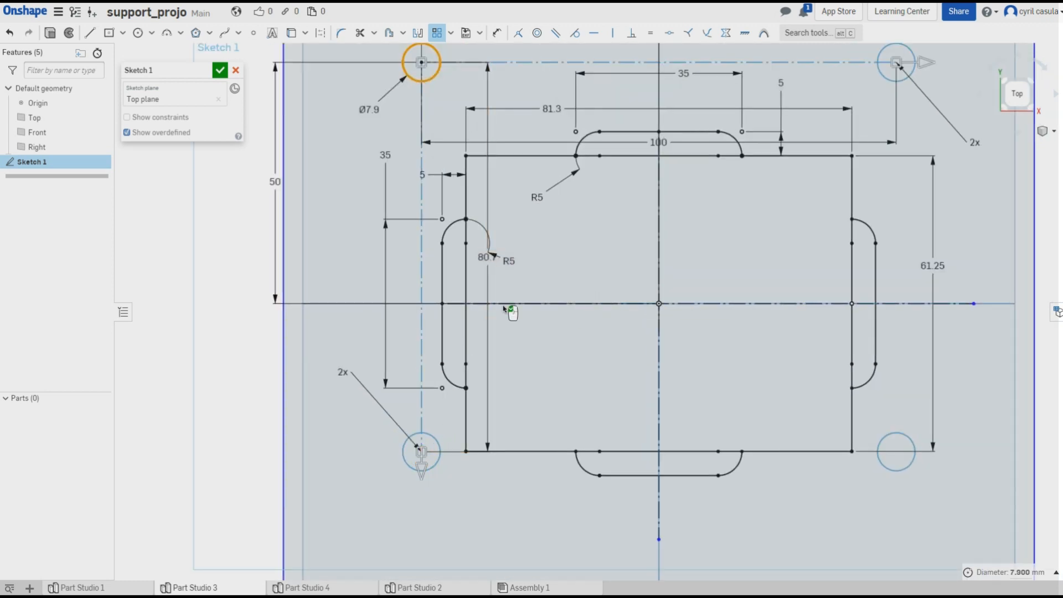
drag(484, 258, 549, 259)
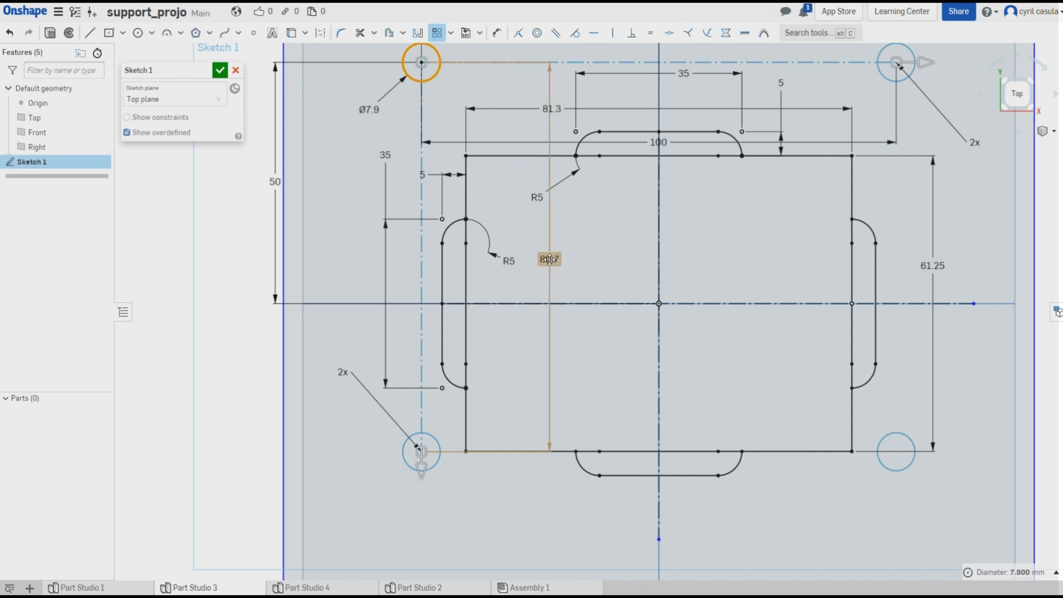
double_click(548, 260)
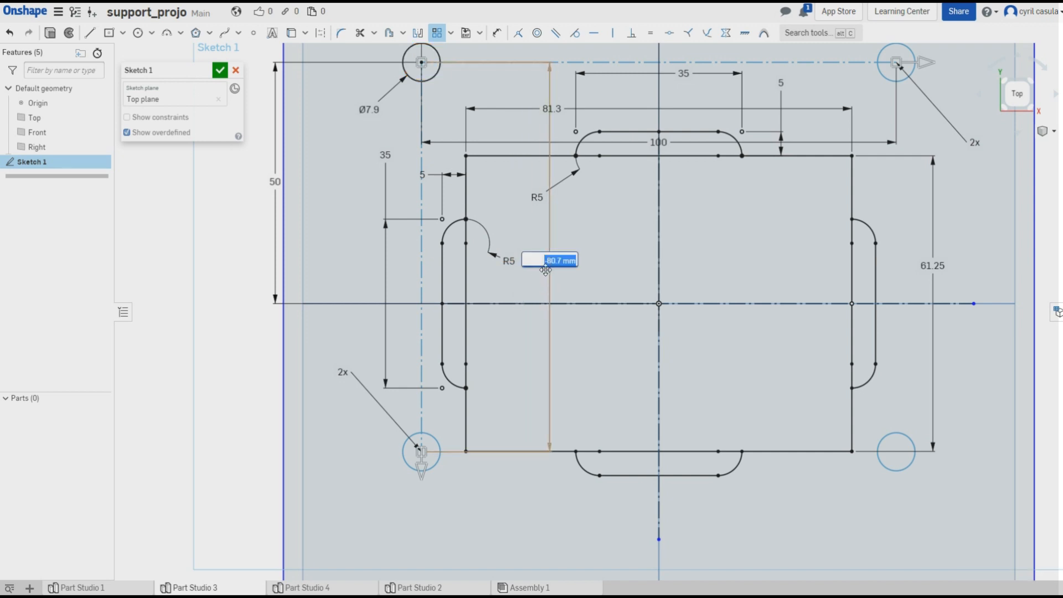
key(BackSpace)
key(Return)
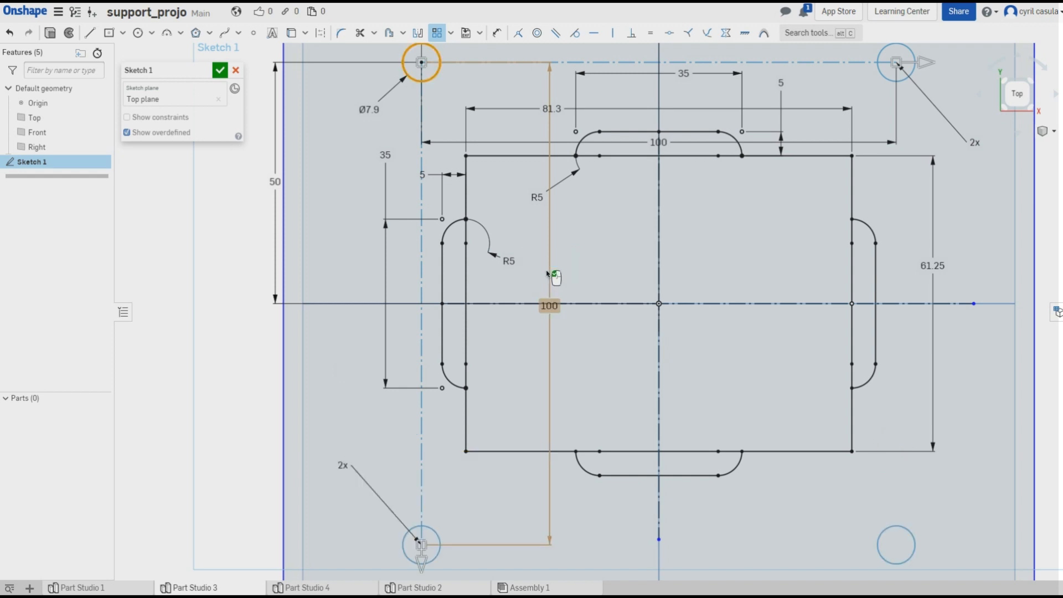
key(f)
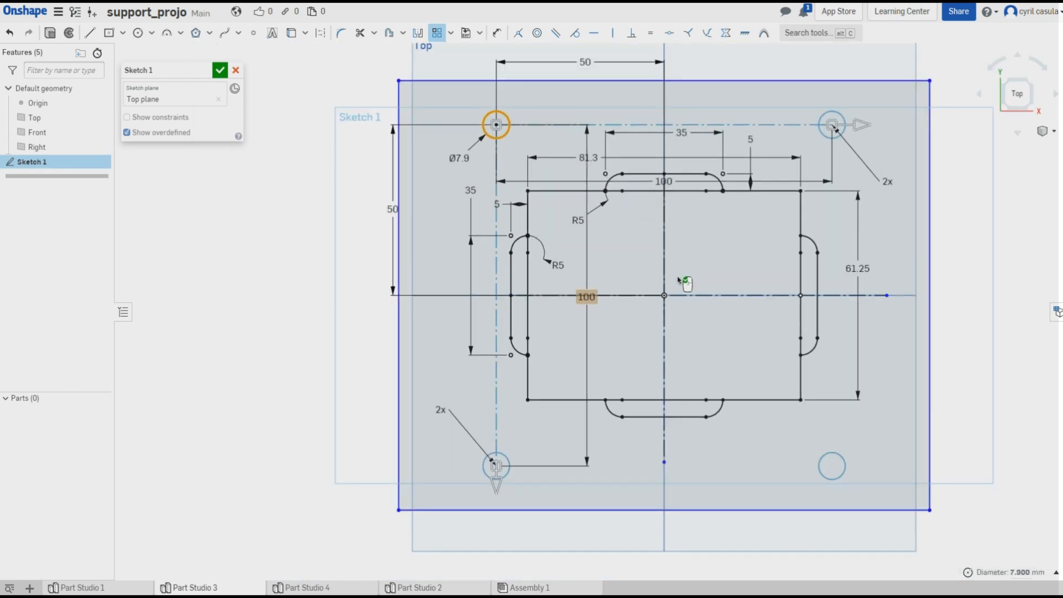
scroll(724, 308, down, 1)
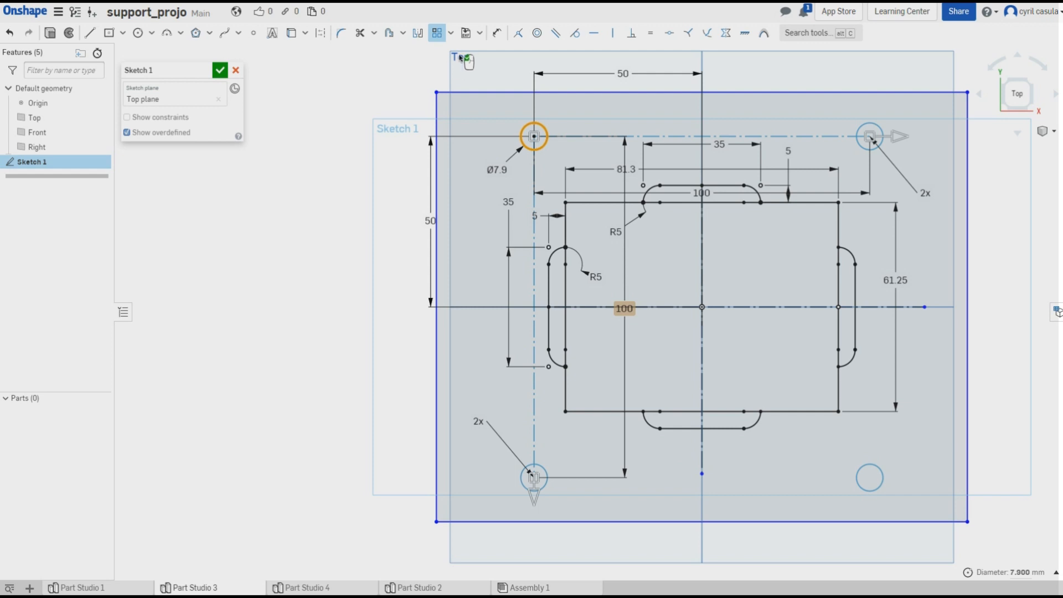
Dimension the horizontal distance from the outer rectangle's upper-left corner to the upper-left circle's centre as 20 mm.
key(Return)
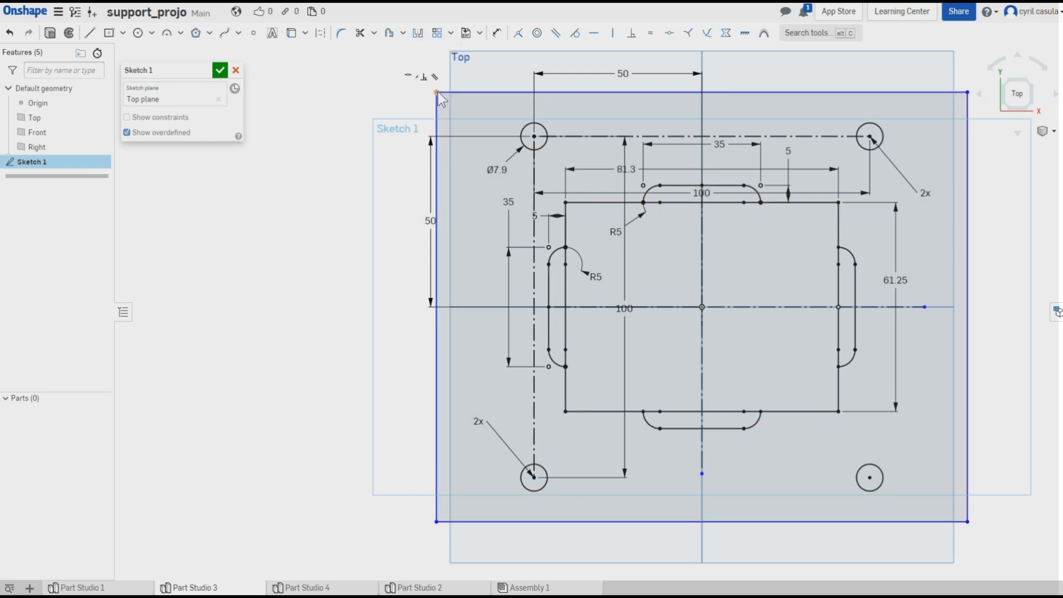
click(498, 34)
click(539, 141)
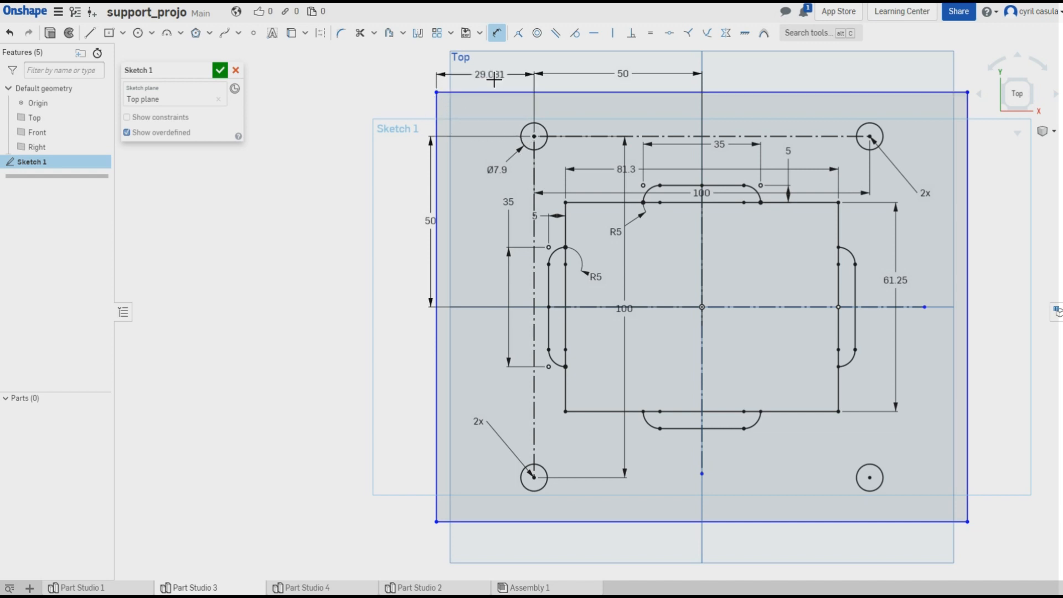
click(493, 78)
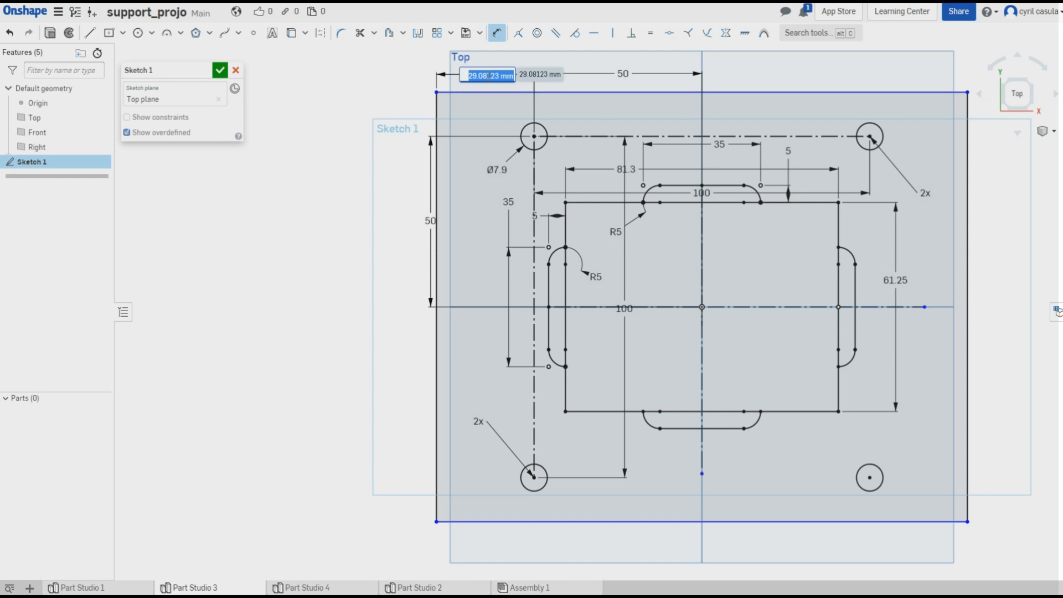
text(20)
key(Escape)
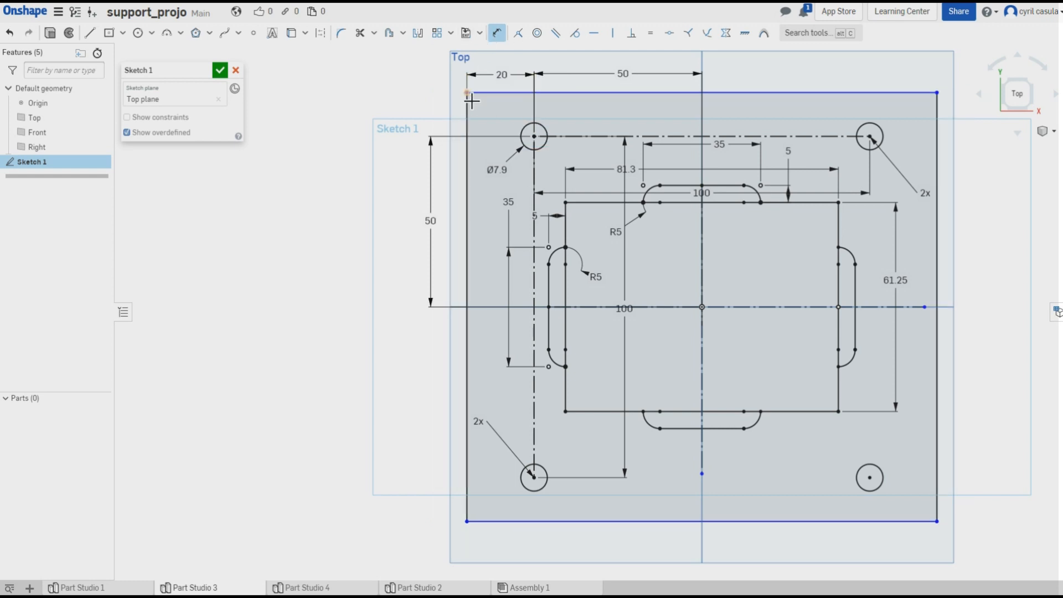
Dimension the vertical distance from the outer rectangle's upper-left corner to the upper-left circle's centre as 20 mm.
click(534, 137)
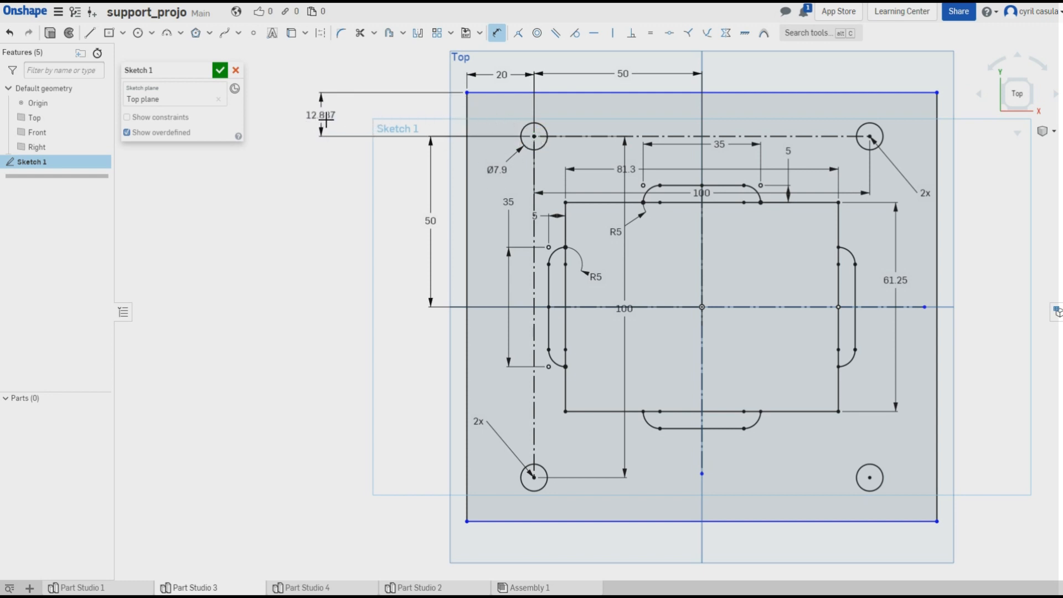
click(323, 116)
text(2)
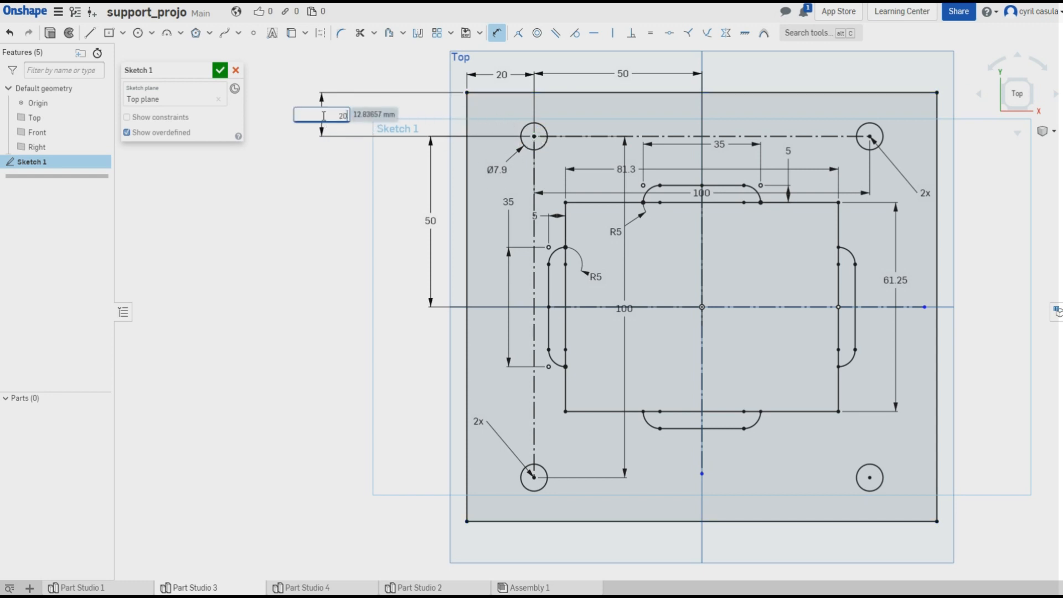
text(0)
key(Return)
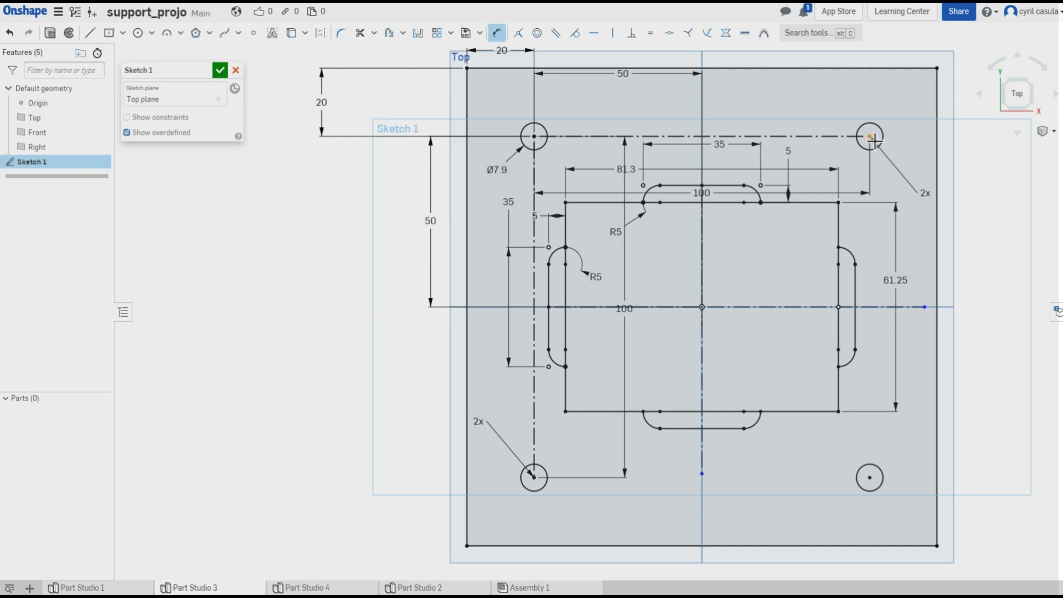
Add a driven horizontal dimension between the lower-left circle's centre and the outer rectangle's left edge.
click(535, 479)
click(468, 481)
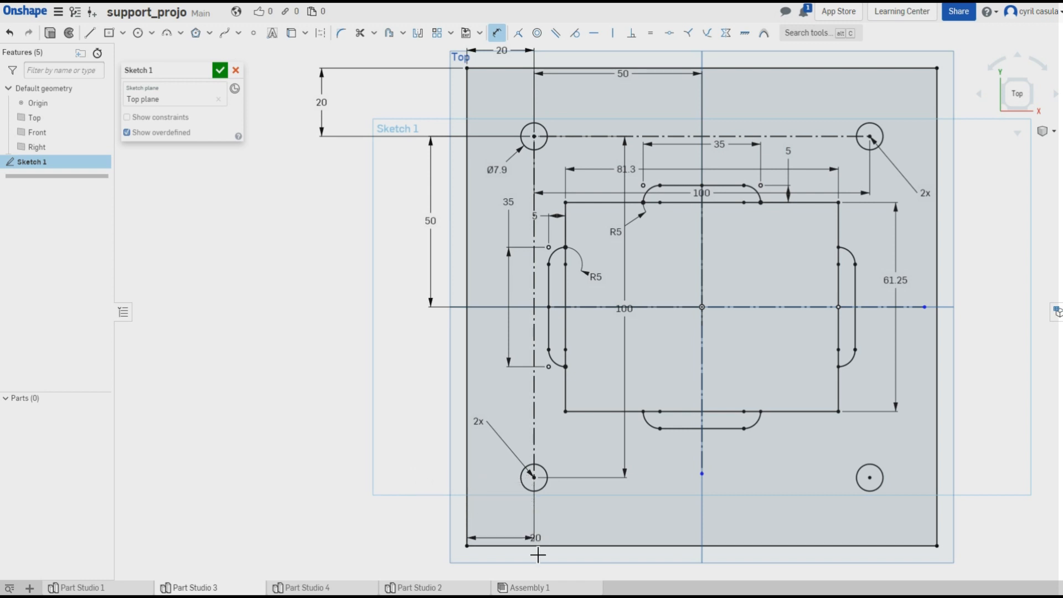
click(428, 486)
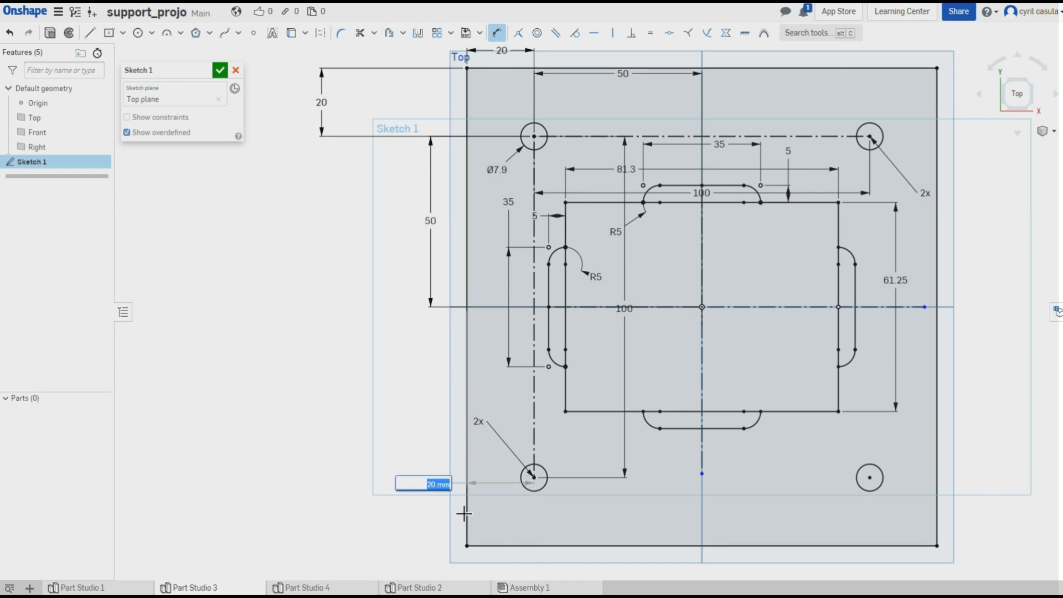
key(Return)
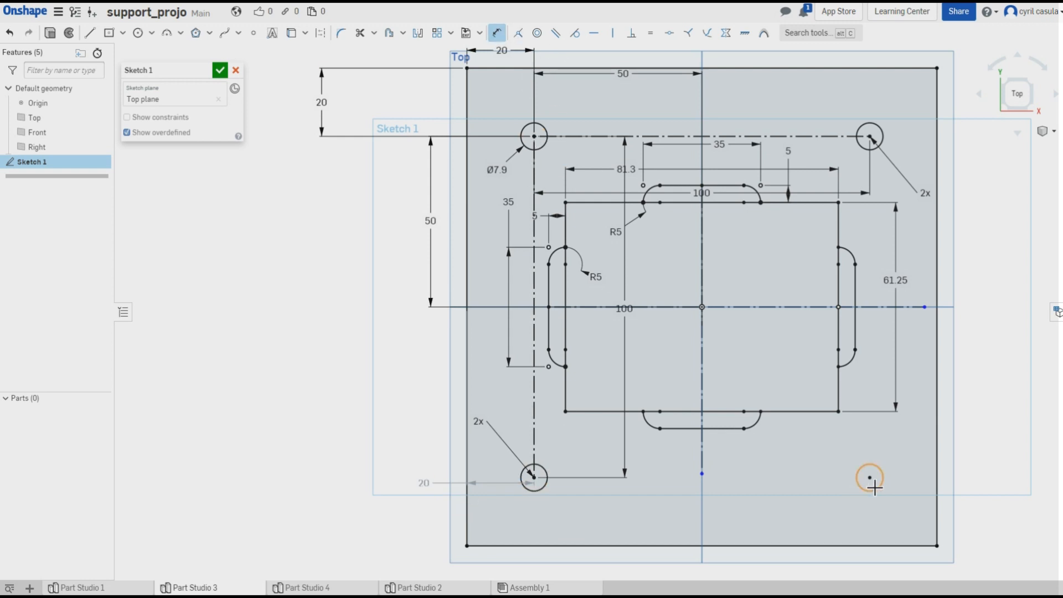
Add driven dimensions from the lower-right circle to the outer rectangle's bottom edge and from the upper-right circle to its right edge.
click(879, 547)
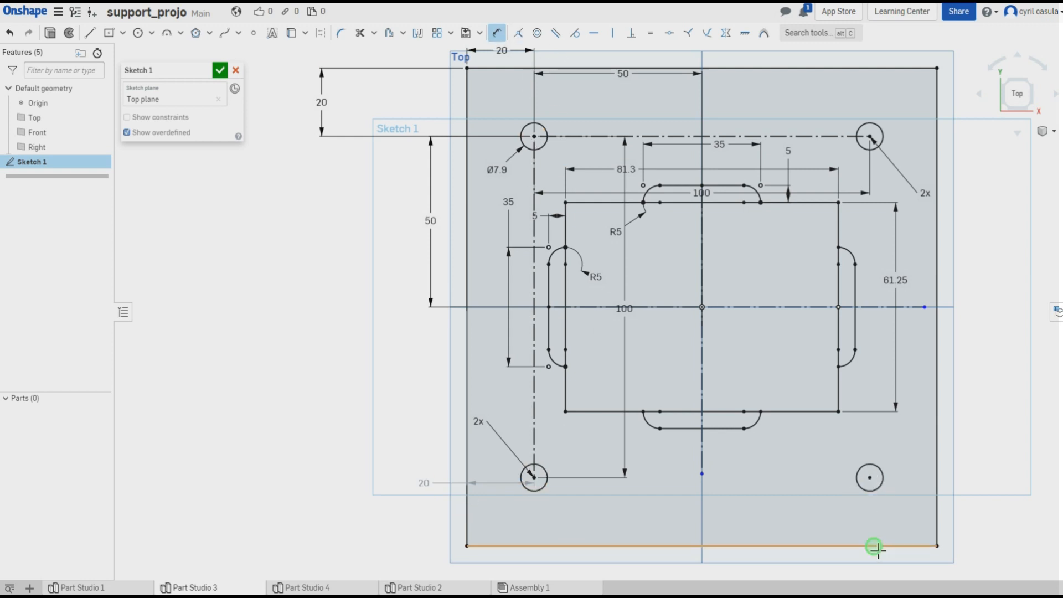
click(979, 520)
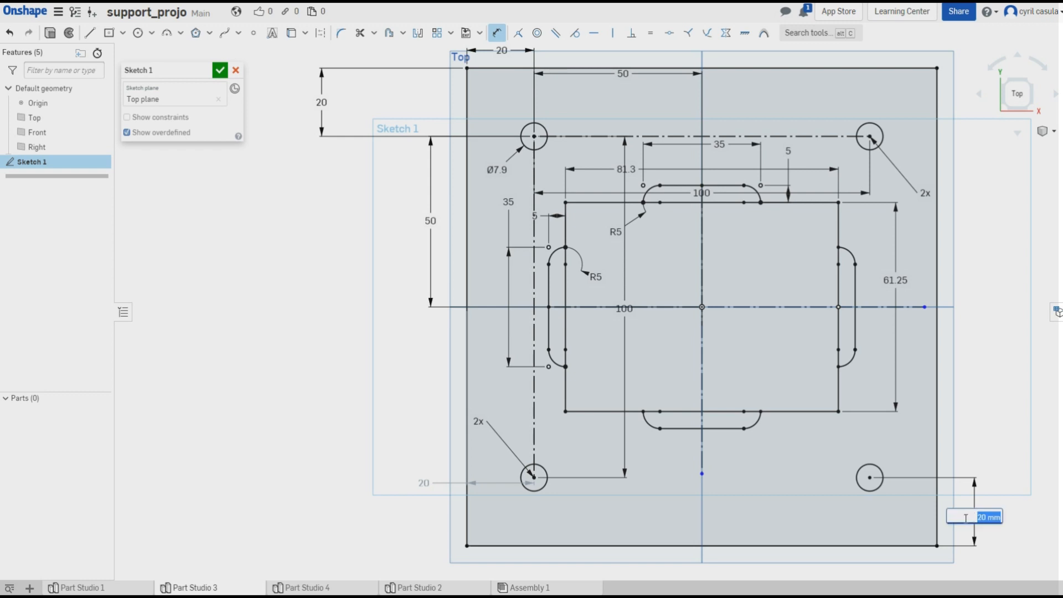
key(Return)
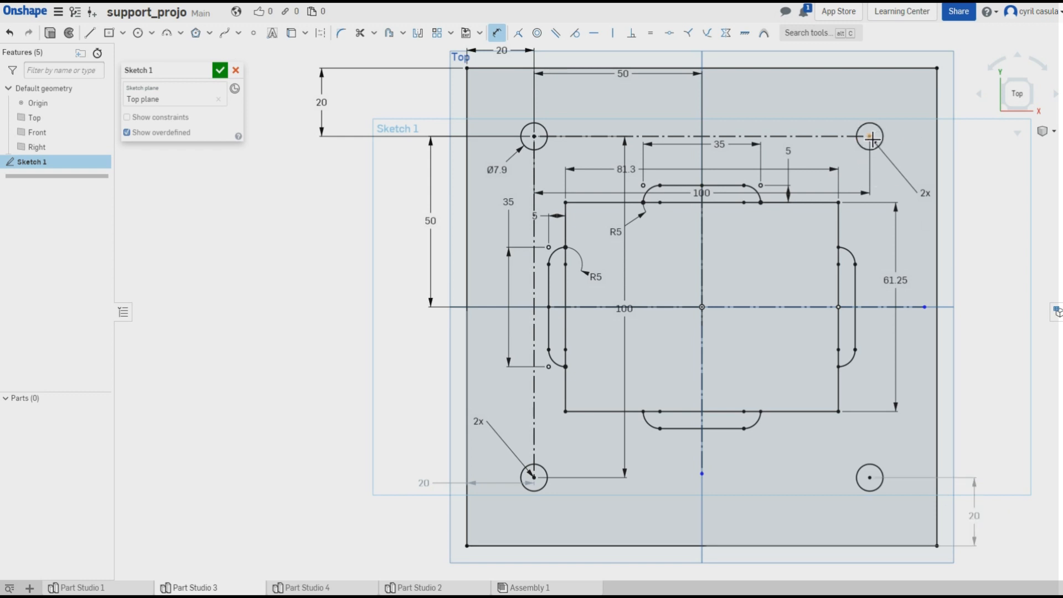
click(942, 142)
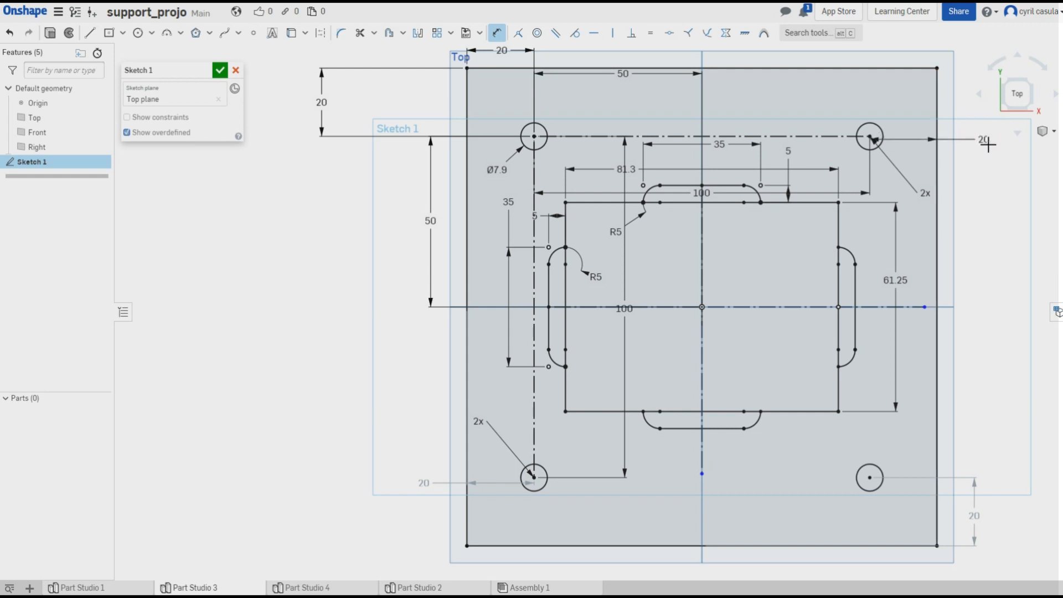
click(988, 111)
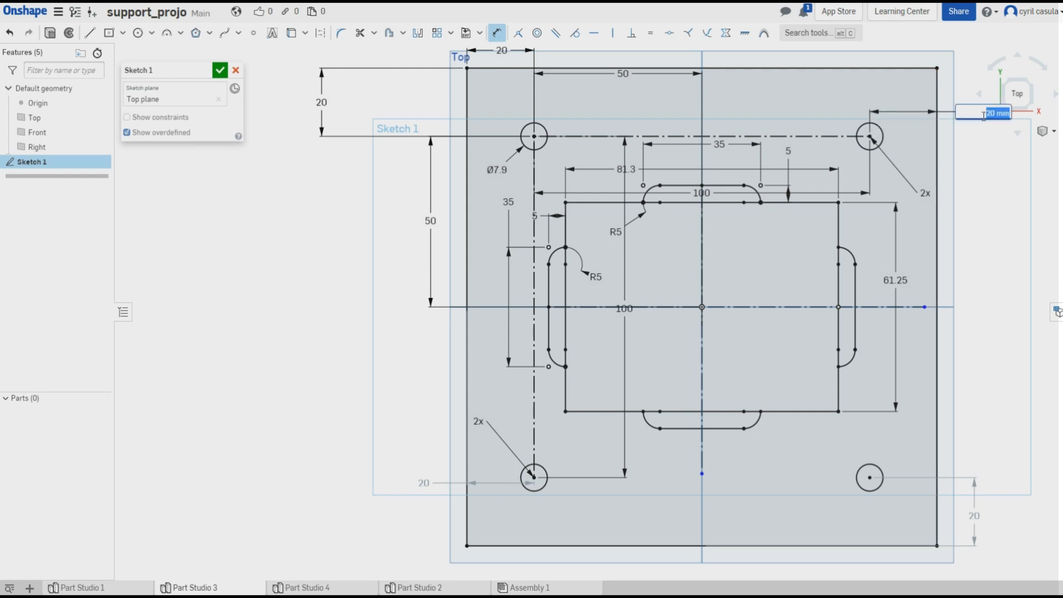
key(Return)
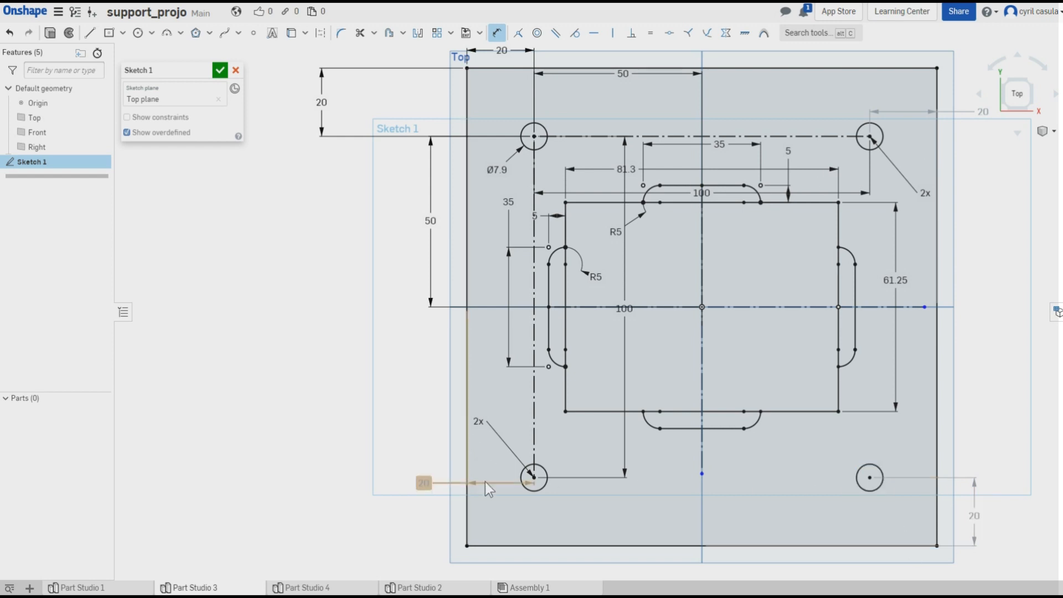
Move the vertical 100 mm and 50 mm dimensions outside the plate's left edge and lower the lower-left circle's driven dimension.
mouse_move(385, 257)
middle_down()
mouse_move(327, 247)
mouse_move(300, 264)
middle_up()
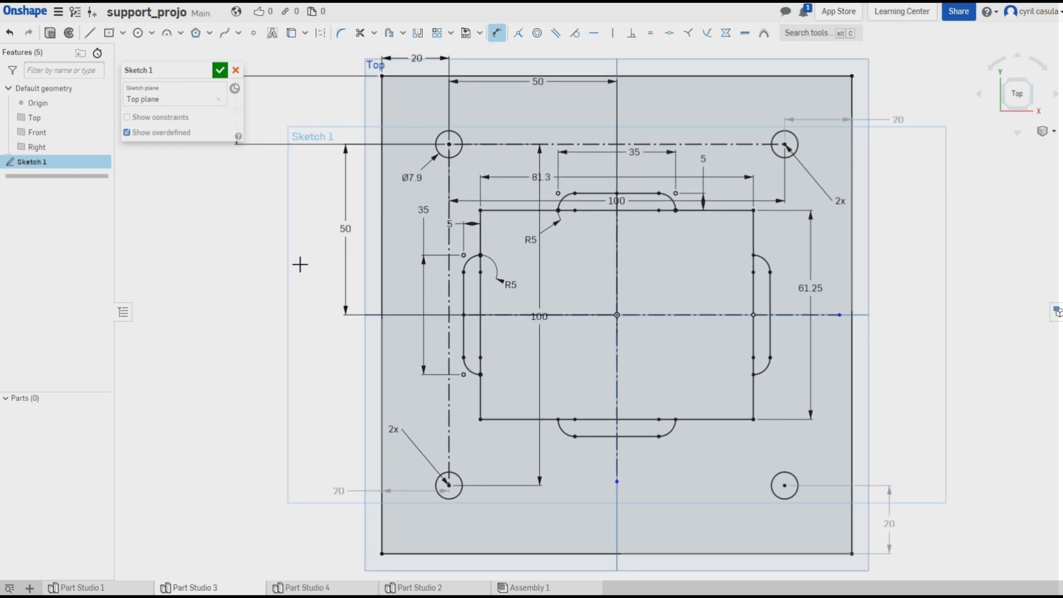
scroll(304, 264, up, 1)
scroll(305, 264, down, 2)
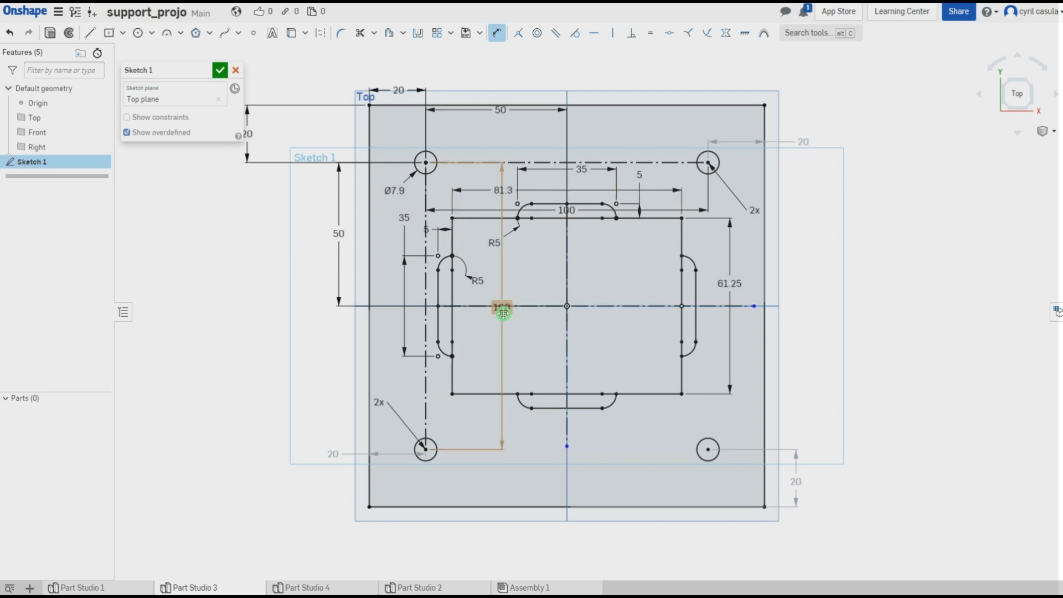
drag(503, 313, 353, 320)
drag(338, 233, 334, 232)
drag(347, 319, 313, 318)
drag(333, 455, 341, 476)
drag(333, 232, 340, 238)
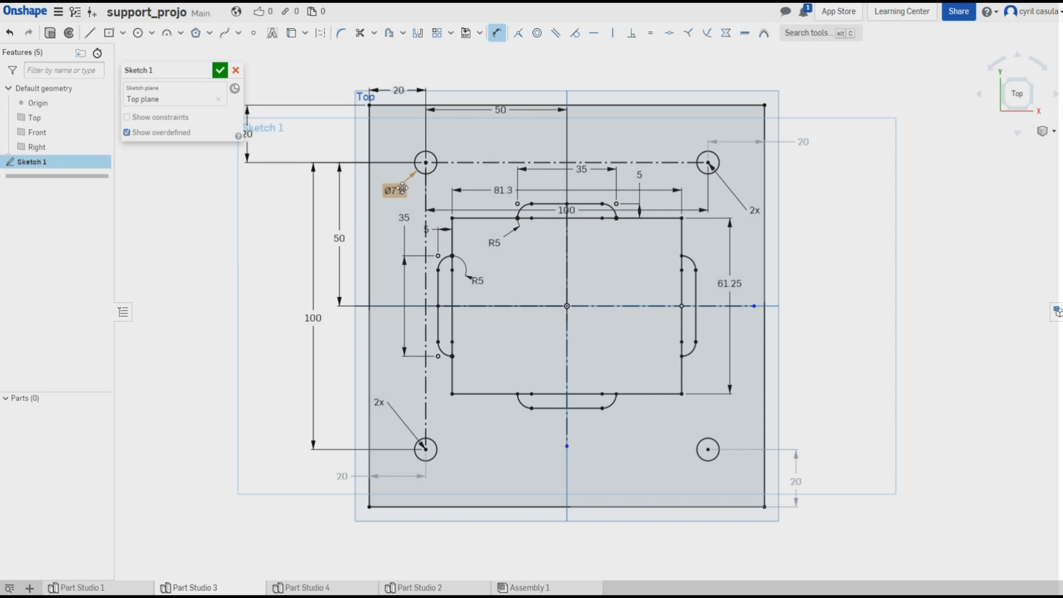
Reposition the horizontal 50, 35 and 100 mm, the 61.25 mm and the left tab's 5 mm dimensions for legibility, and finish the sketch.
mouse_move(503, 109)
mouse_down()
mouse_move(501, 140)
mouse_move(503, 92)
mouse_up()
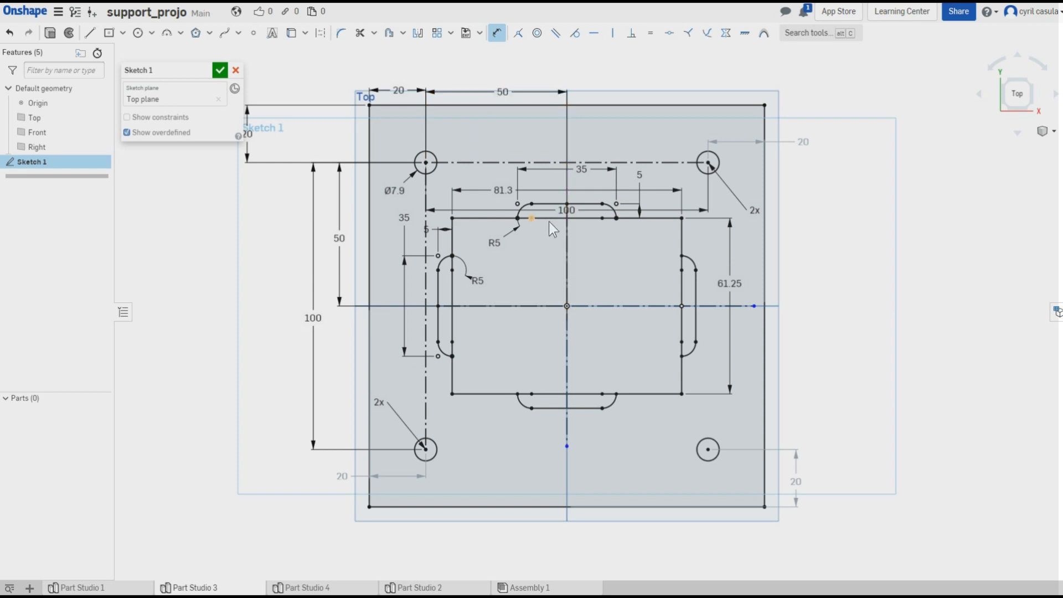
drag(731, 285, 801, 285)
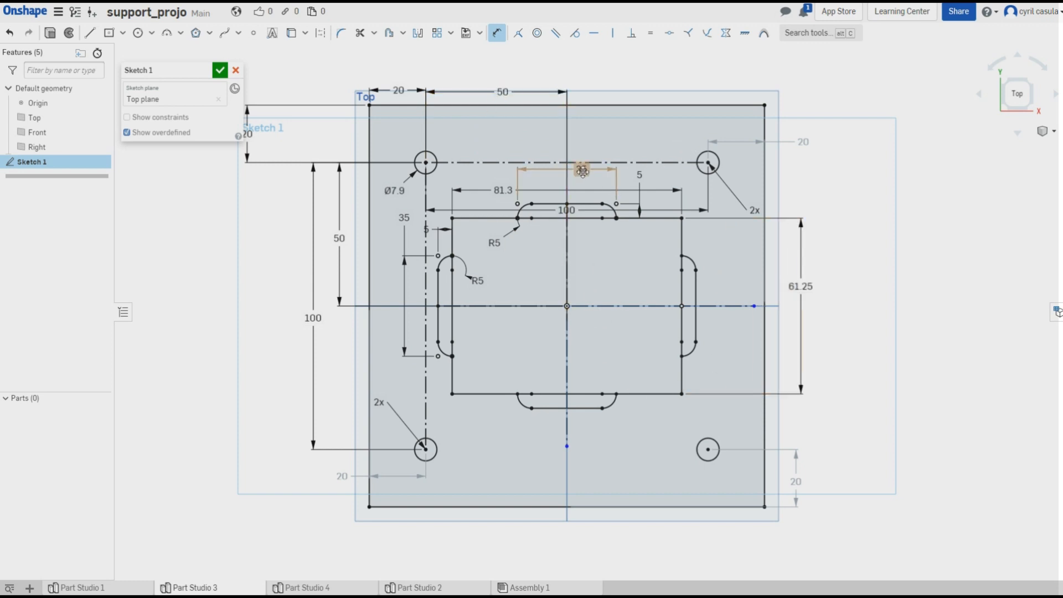
drag(579, 173, 594, 141)
drag(566, 210, 608, 70)
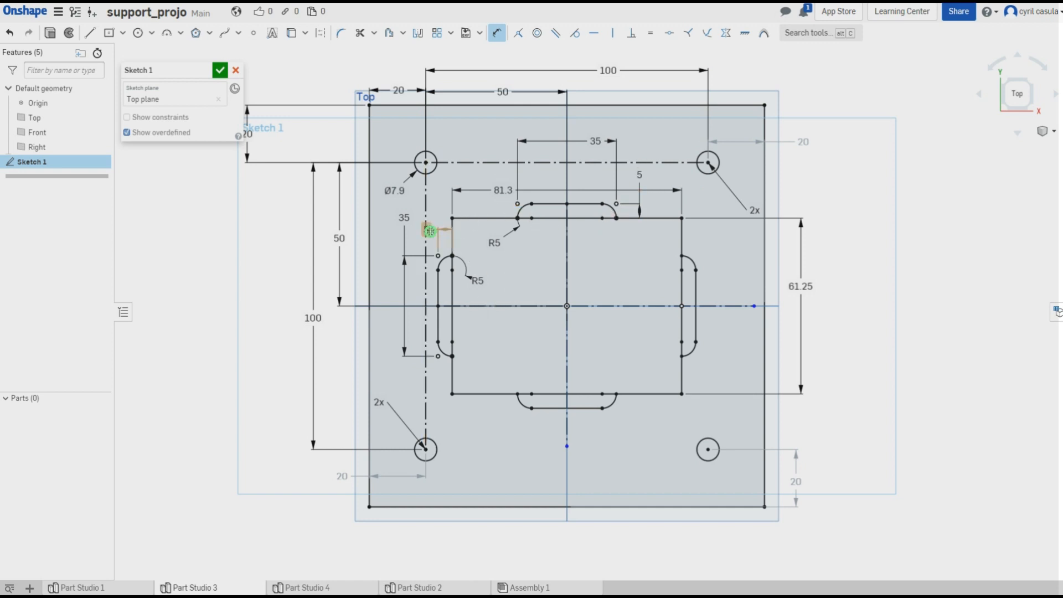
drag(430, 231, 414, 233)
click(220, 70)
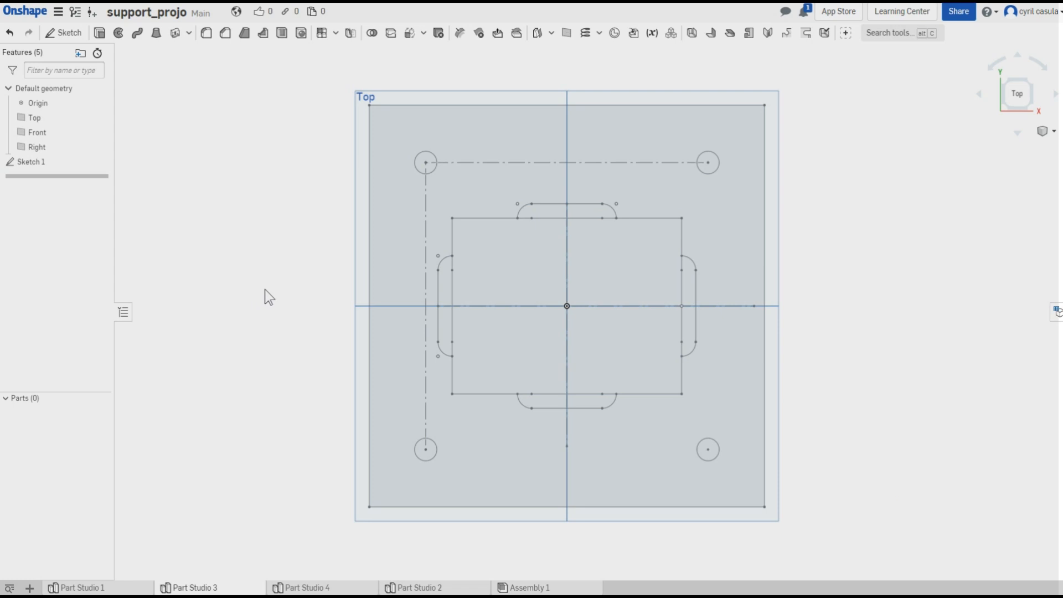
Turn on perspective display with the finished sketch seen at an angle from above.
mouse_move(314, 367)
right_down()
mouse_move(317, 325)
mouse_move(354, 308)
mouse_move(344, 331)
mouse_move(335, 320)
right_up()
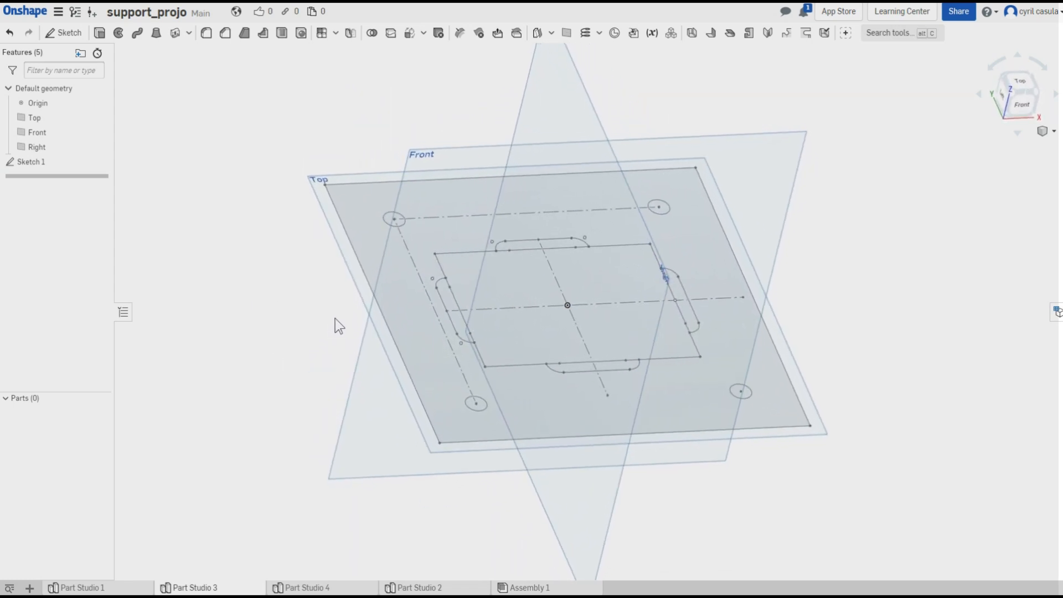
click(1046, 132)
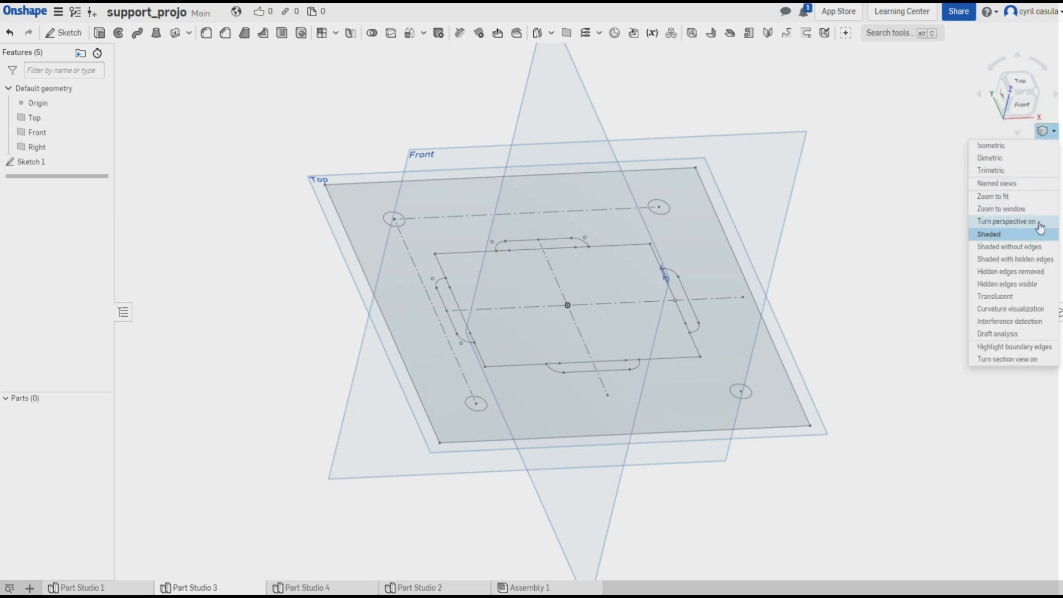
click(1041, 223)
right_drag(907, 281, 822, 273)
scroll(822, 273, up, 5)
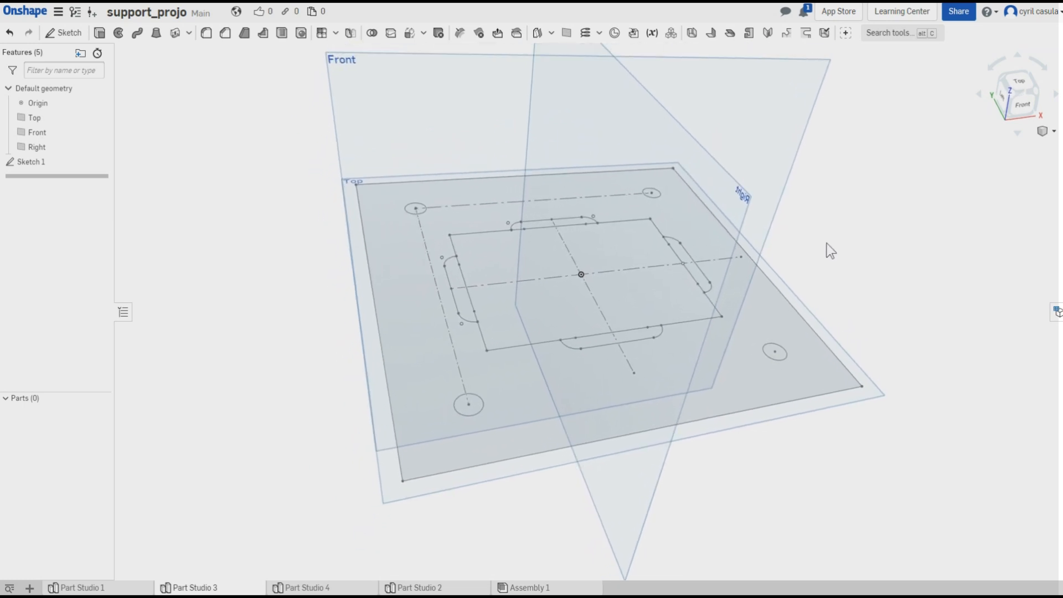
scroll(838, 221, down, 4)
scroll(839, 221, up, 3)
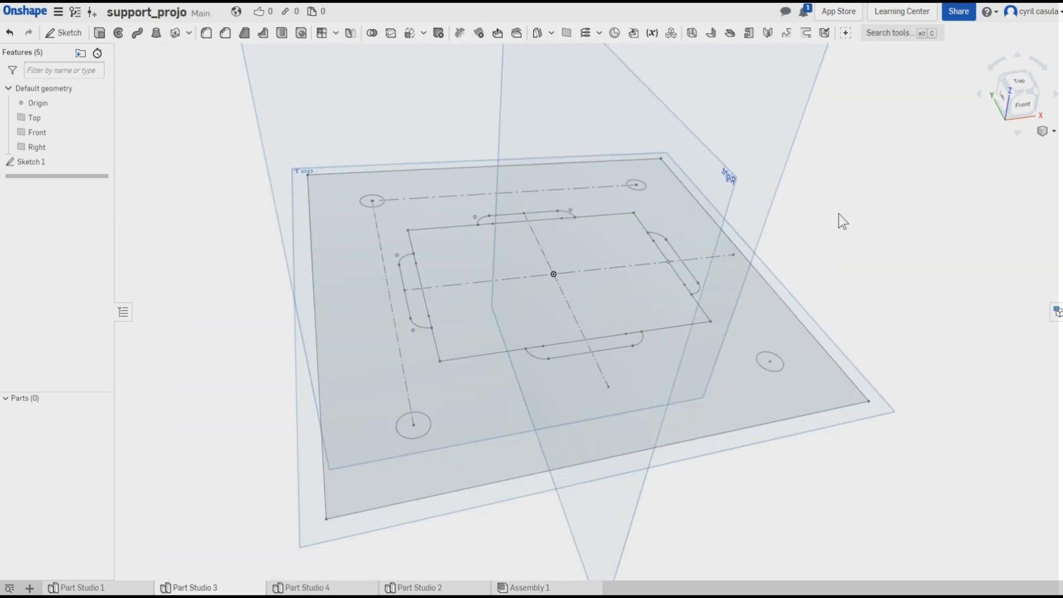
Extrude the central rectangle and the surrounding plate region 10 mm as a new solid, leaving the tab slots and four holes open.
click(99, 34)
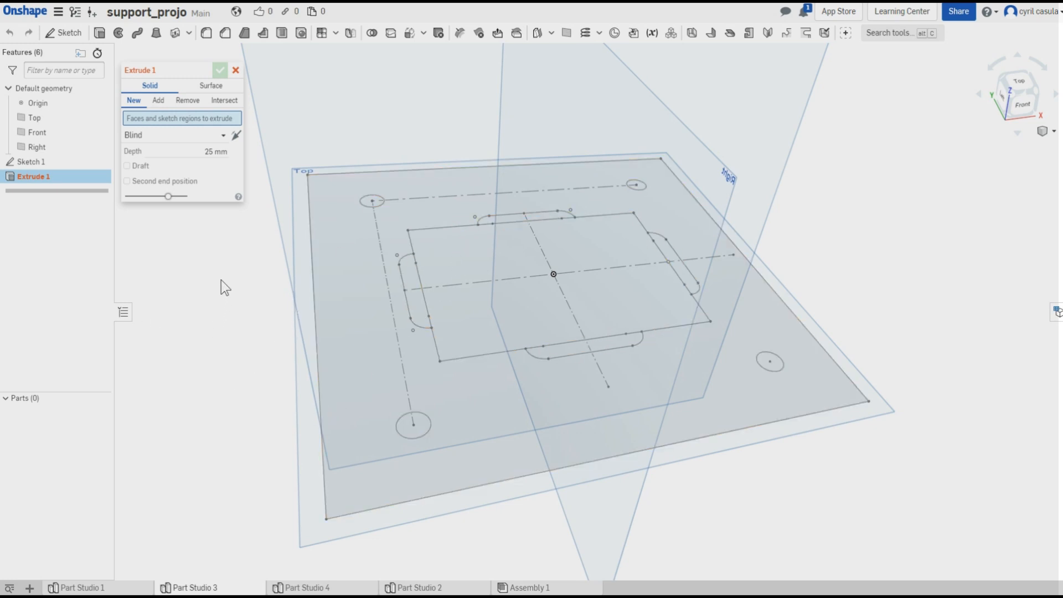
click(457, 255)
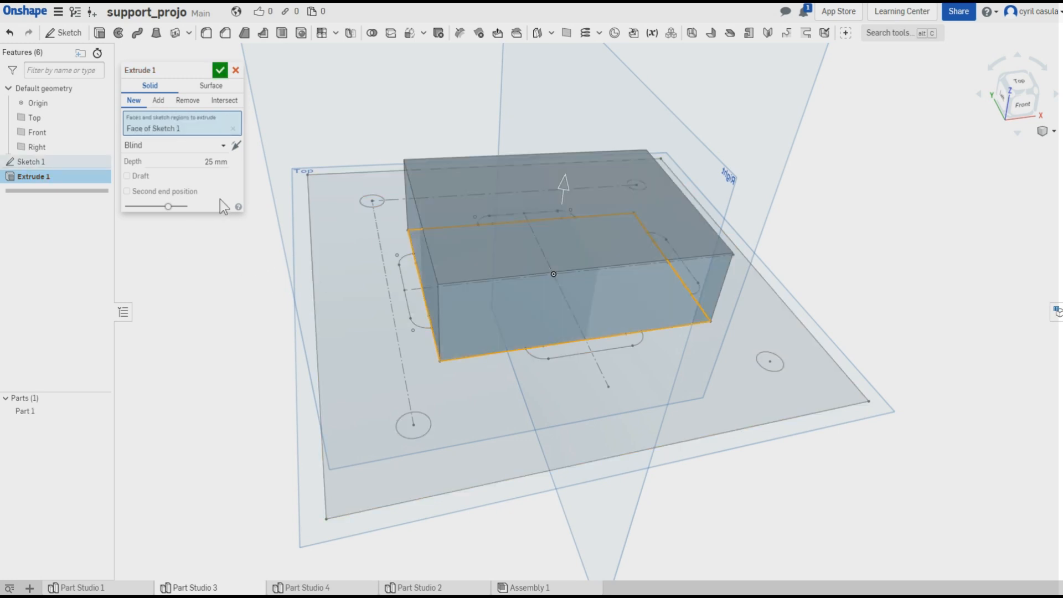
click(188, 161)
text(10)
key(Return)
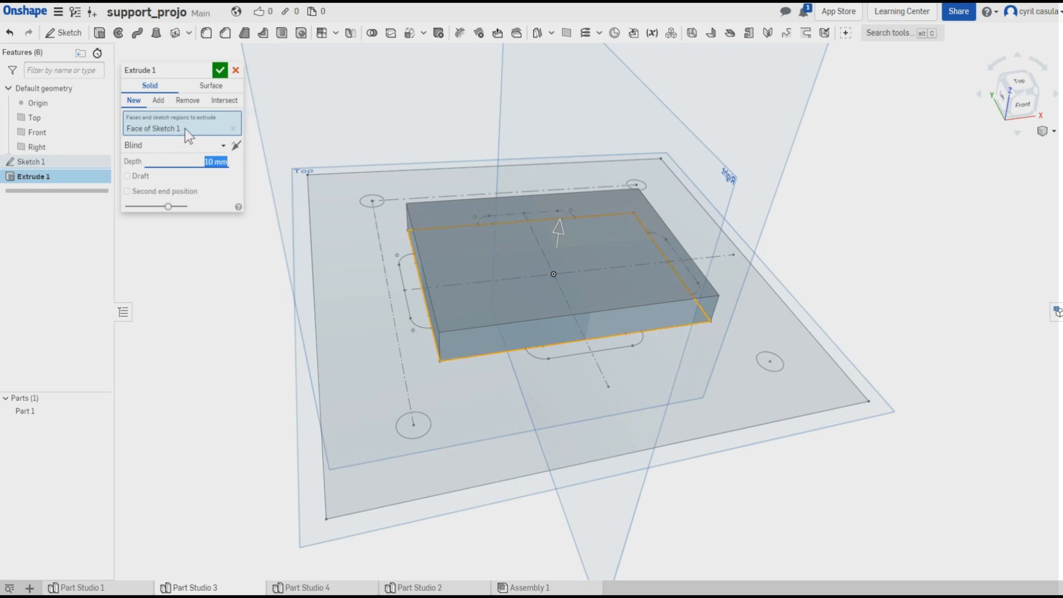
click(357, 271)
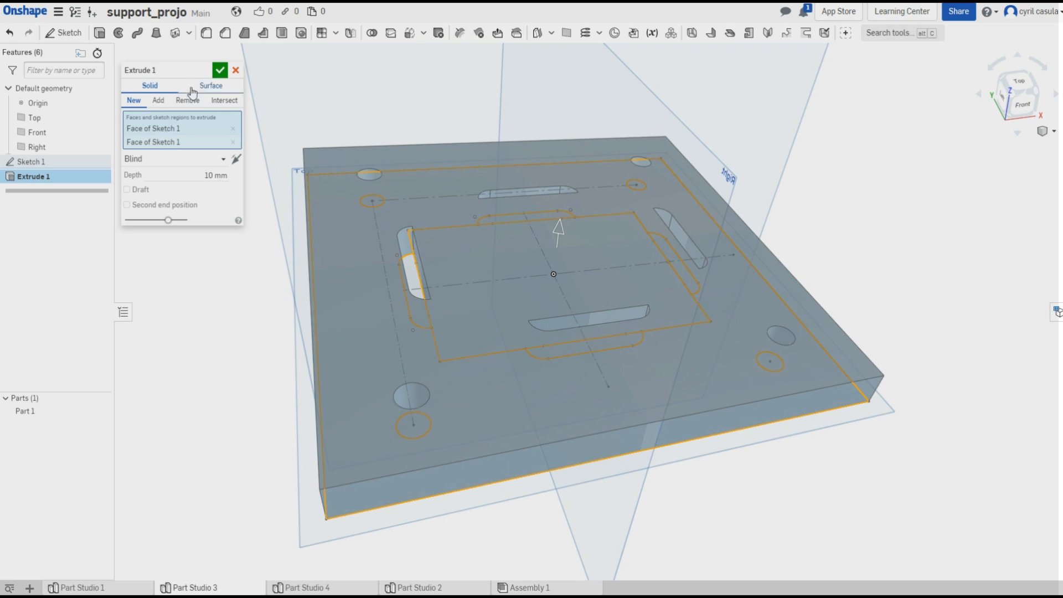
click(221, 71)
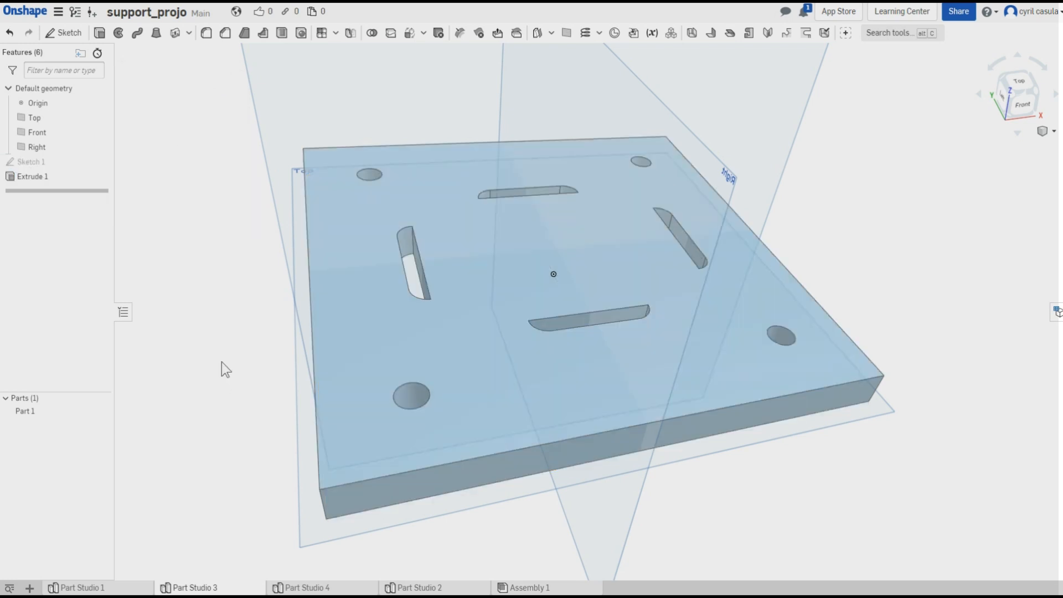
Examine the extruded plate with its slots and holes from several angles.
right_drag(235, 362, 244, 347)
scroll(241, 349, down, 4)
scroll(238, 351, up, 2)
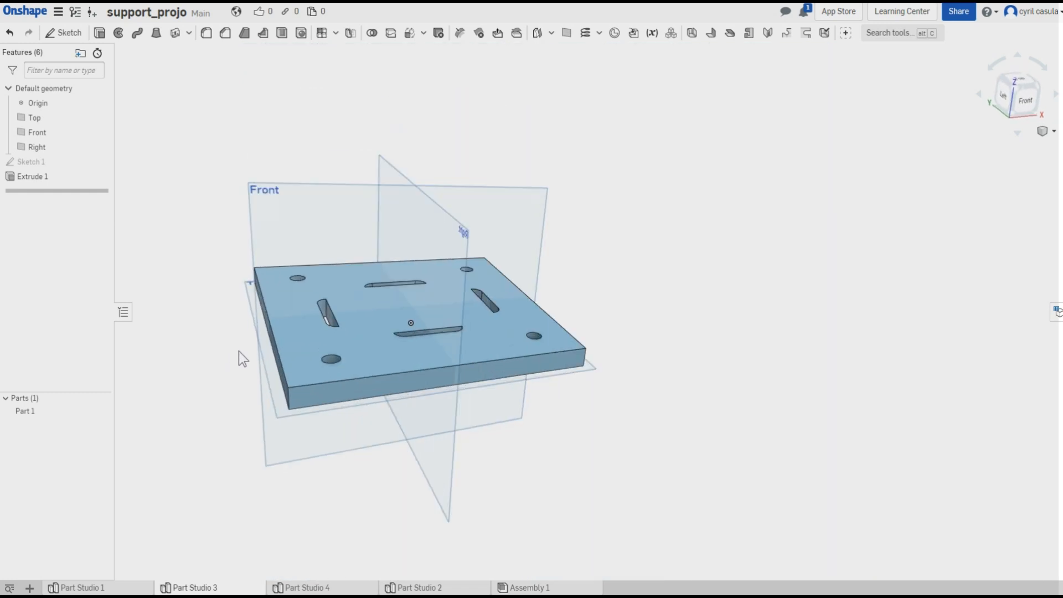
middle_drag(213, 348, 339, 332)
scroll(339, 332, up, 4)
right_drag(340, 333, 332, 356)
scroll(347, 340, down, 5)
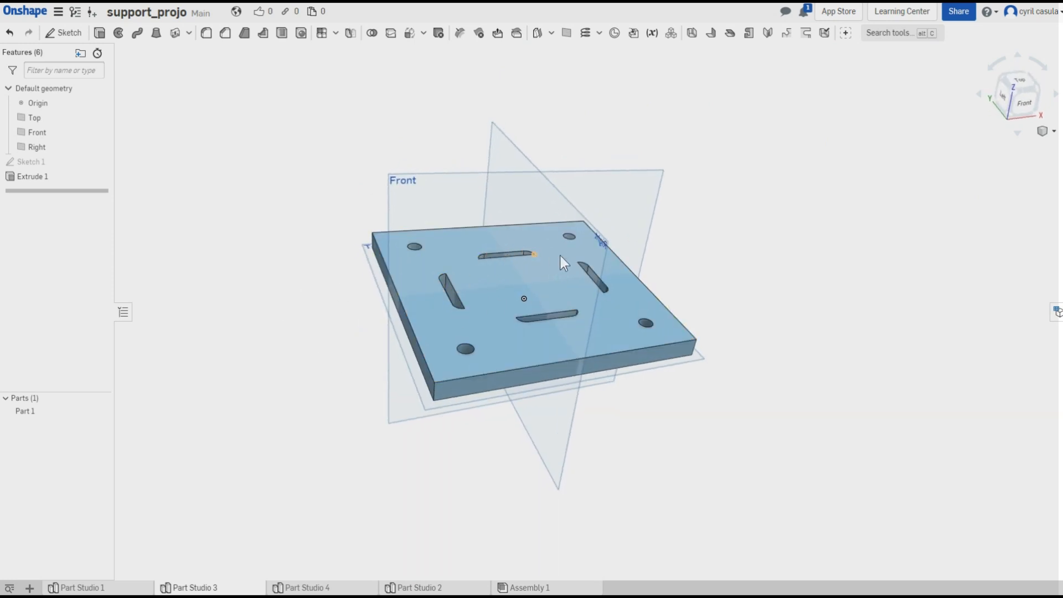
Reopen the plate's extrusion to review its selected sketch regions, and close it with the settings kept.
double_click(64, 176)
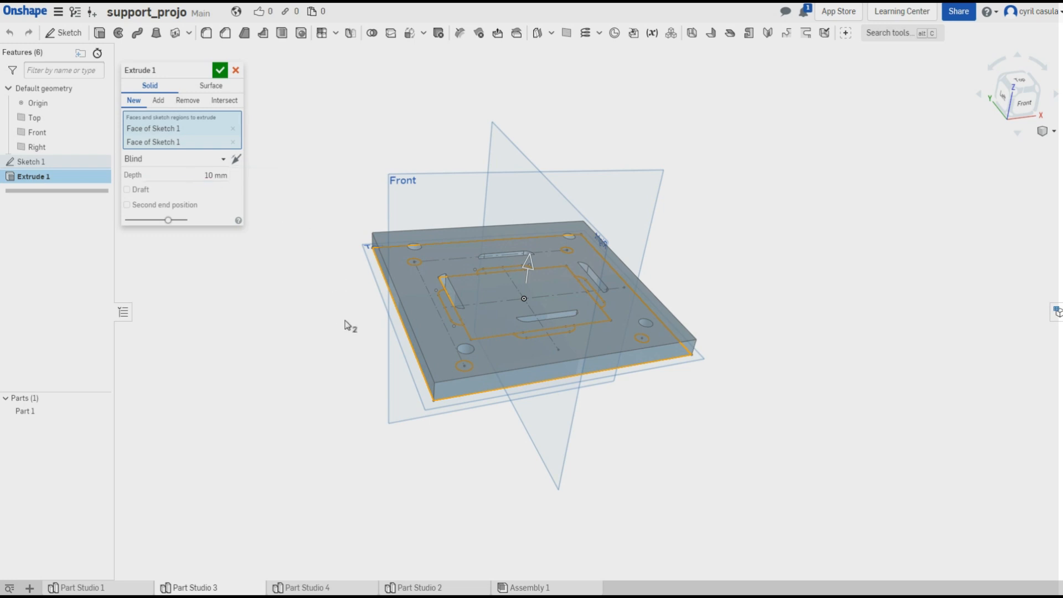
mouse_move(347, 323)
right_down()
mouse_move(361, 311)
mouse_move(344, 316)
mouse_move(350, 327)
right_up()
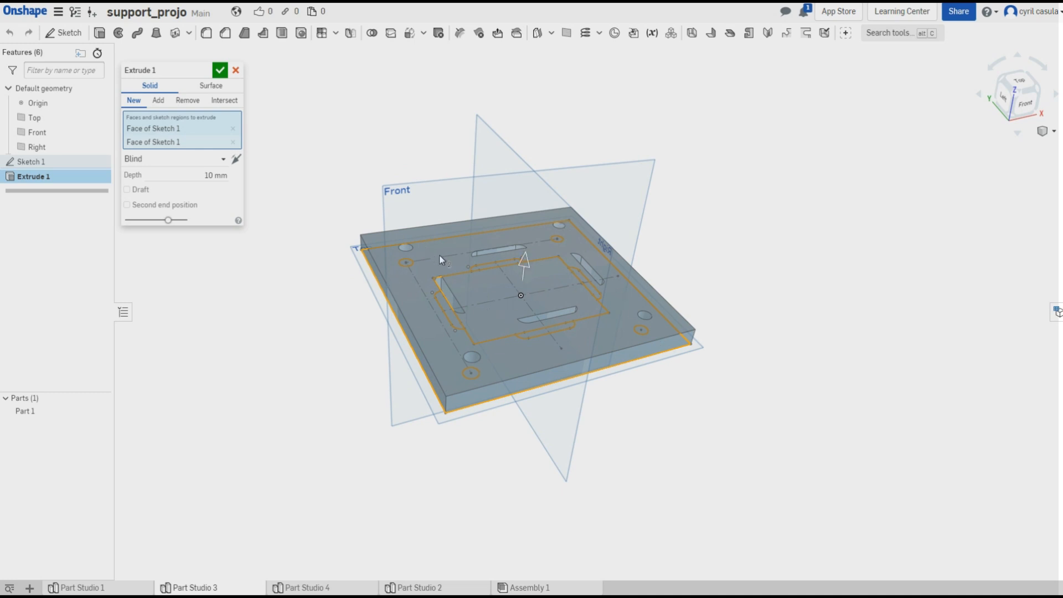
click(220, 70)
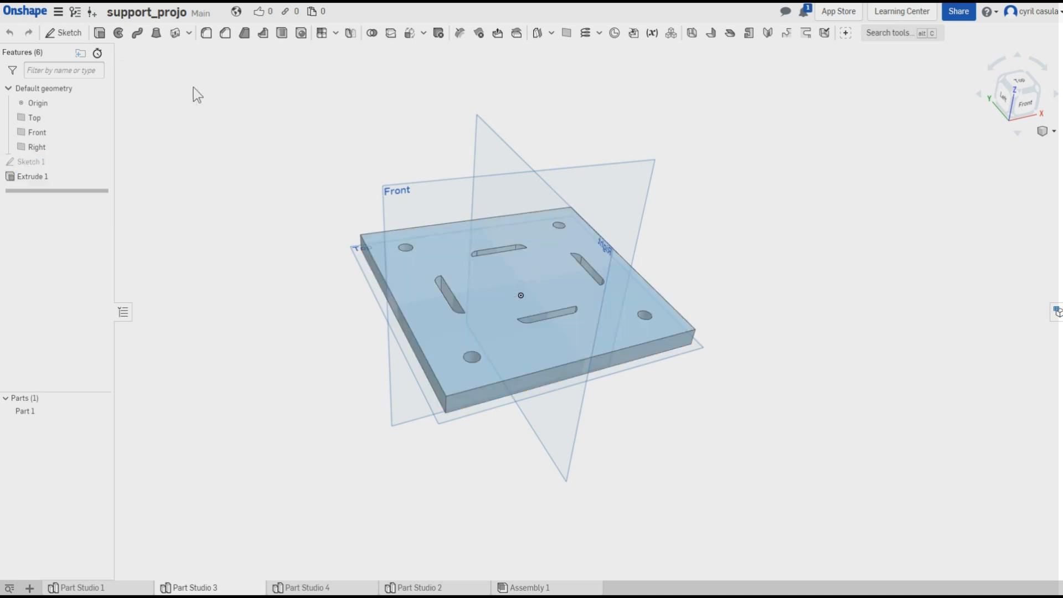
Start a new symmetric extrusion and show Sketch 1, with the plate seen from below.
click(99, 33)
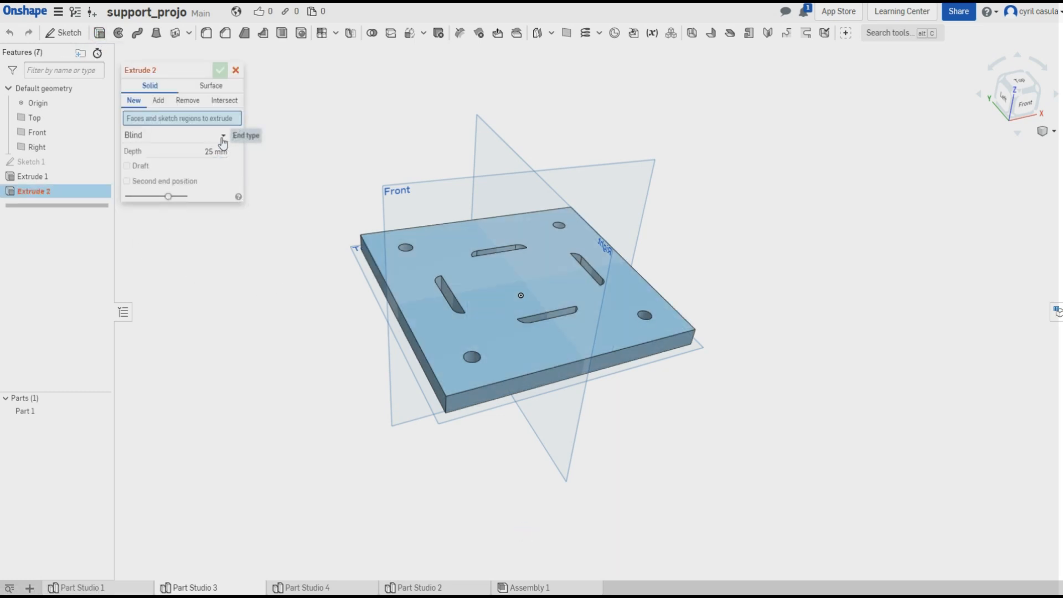
click(222, 135)
click(165, 169)
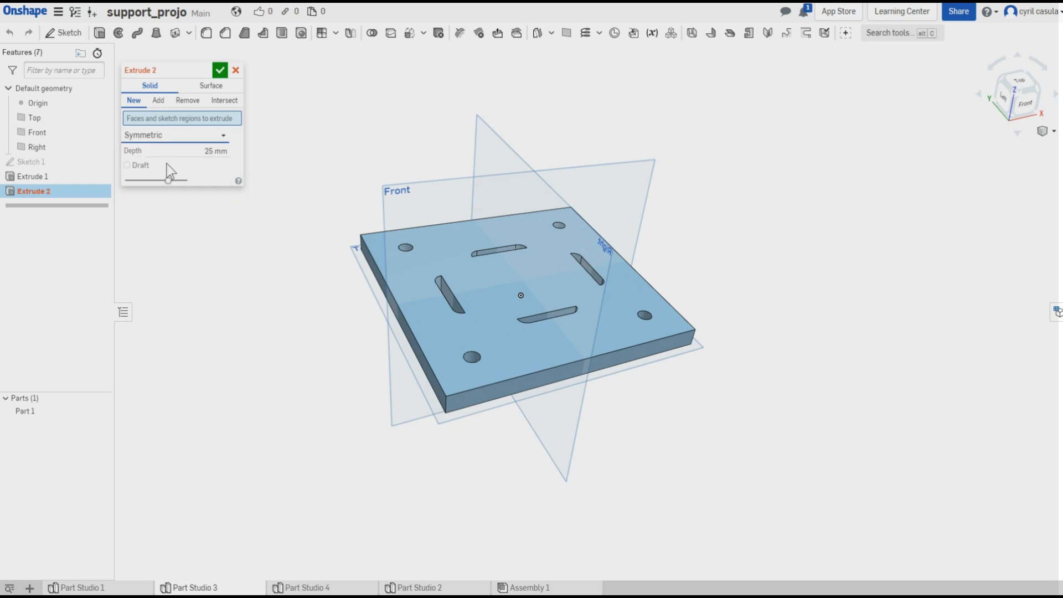
mouse_move(365, 349)
right_down()
mouse_move(358, 331)
mouse_move(365, 348)
right_up()
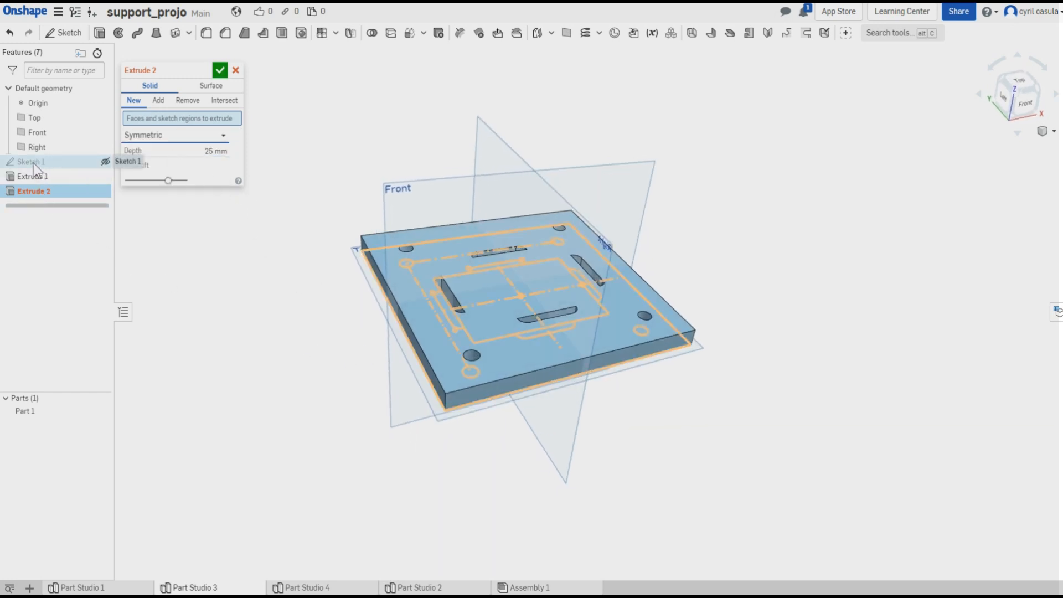
click(105, 163)
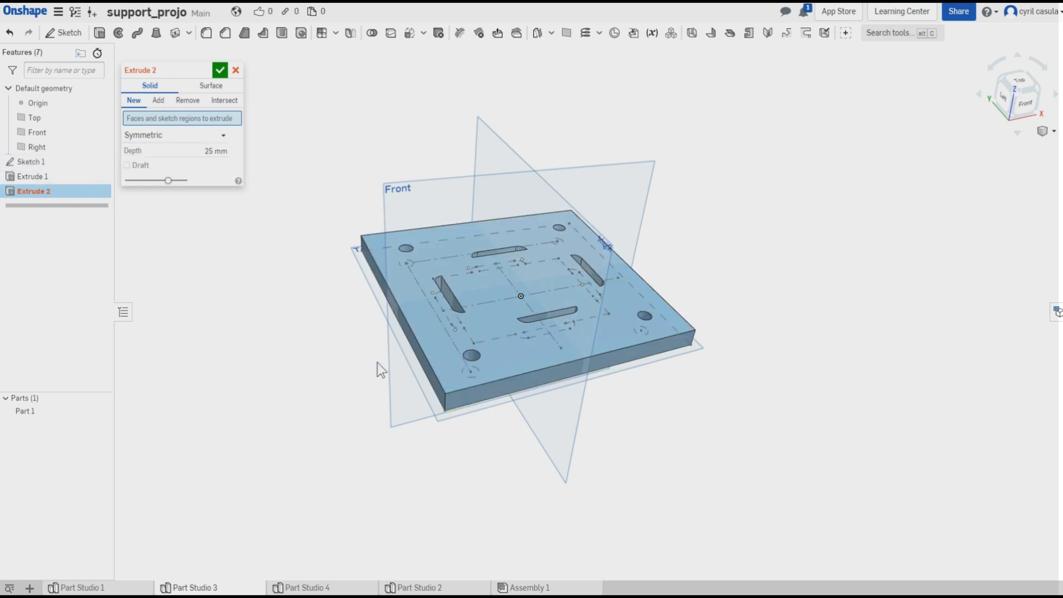
right_drag(378, 364, 388, 353)
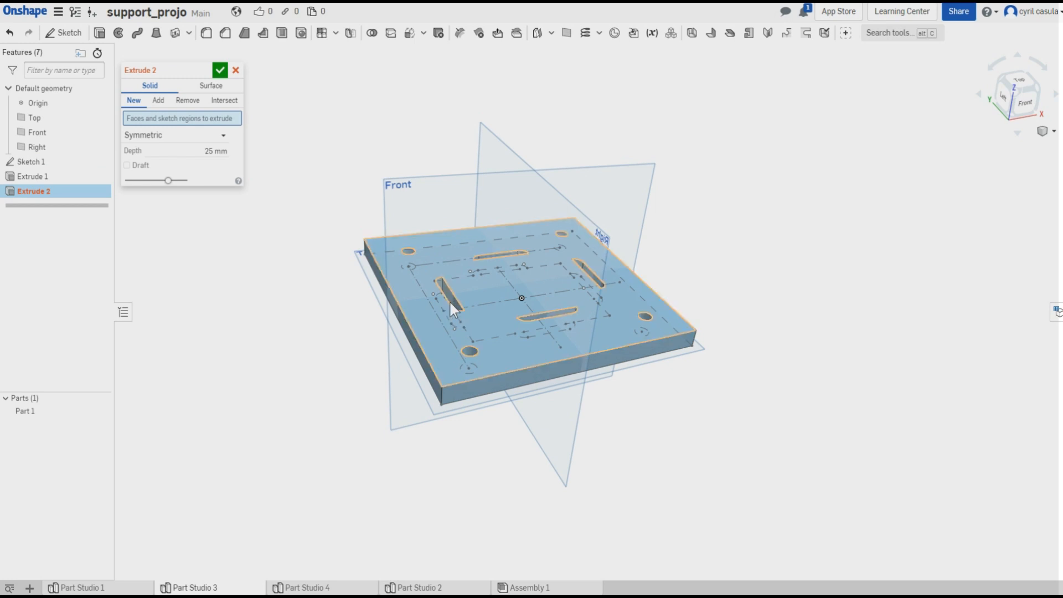
right_drag(328, 352, 333, 319)
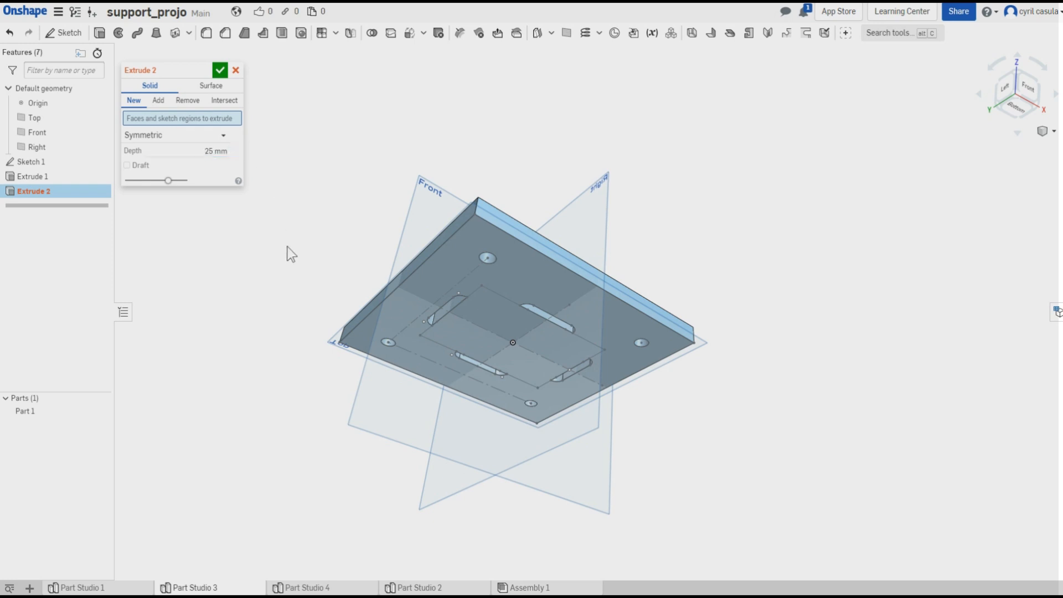
Select the four tab regions around the central rectangle as profiles for the symmetric extrusion that adds to the plate.
click(456, 304)
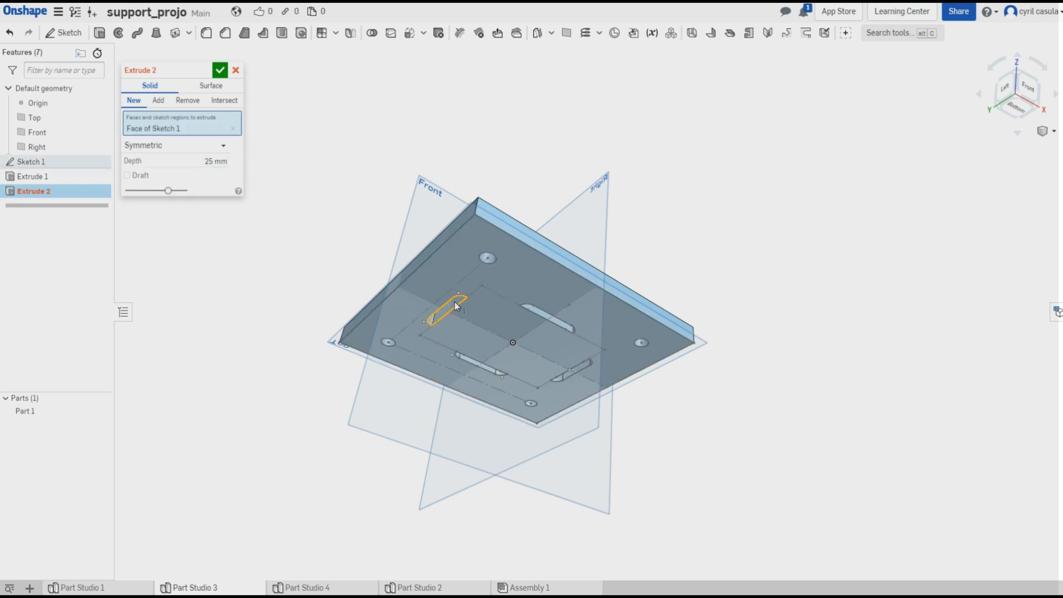
click(540, 314)
click(581, 368)
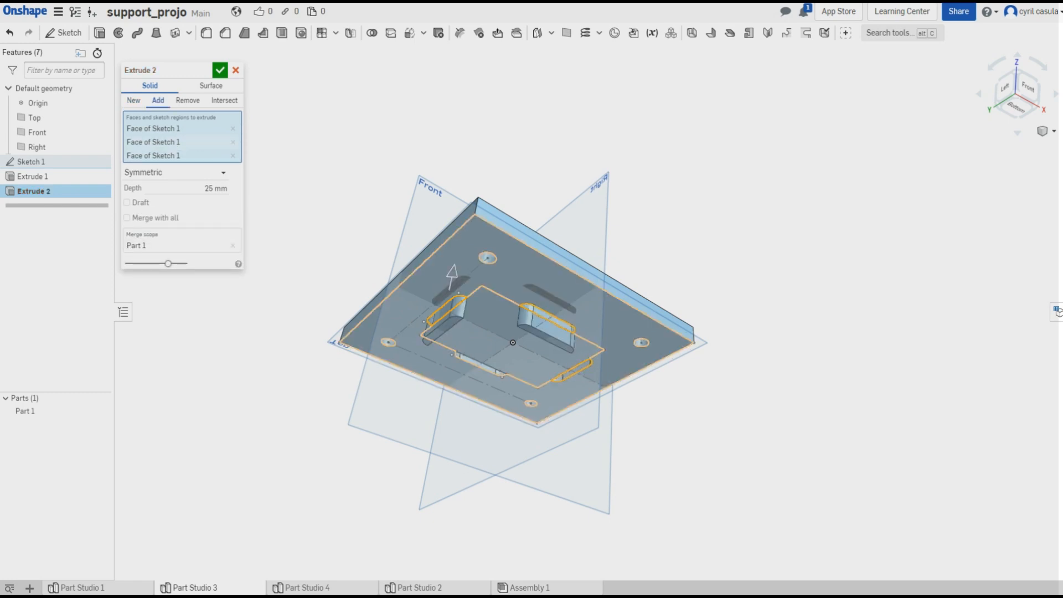
click(488, 367)
right_drag(497, 371, 325, 286)
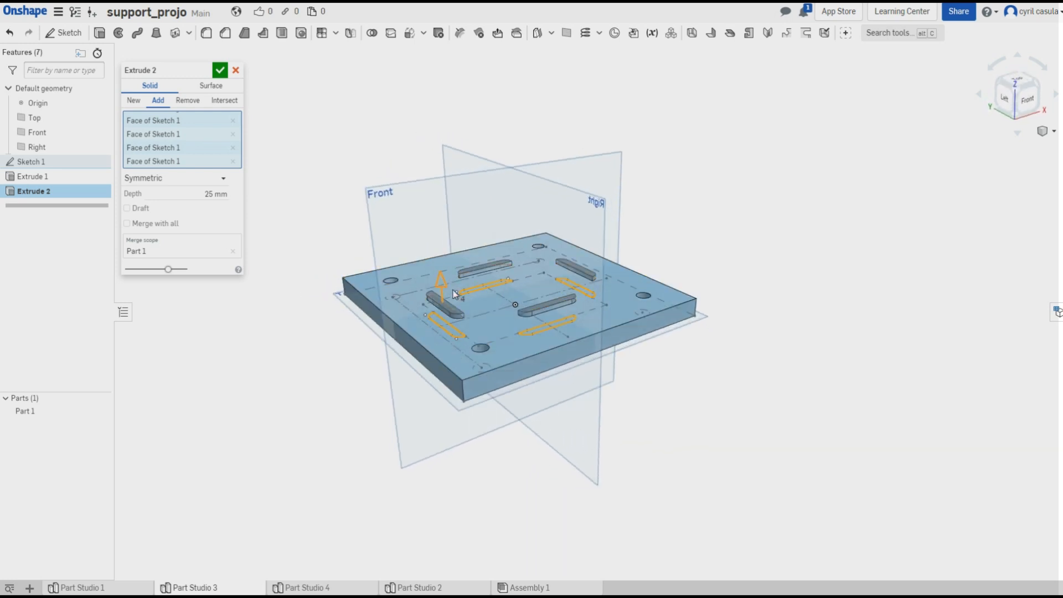
Set the four tabs' symmetric extrusion depth to 20 mm and complete the extrusion, merged with the plate.
click(197, 195)
text(1)
key(Return)
right_drag(341, 361, 338, 313)
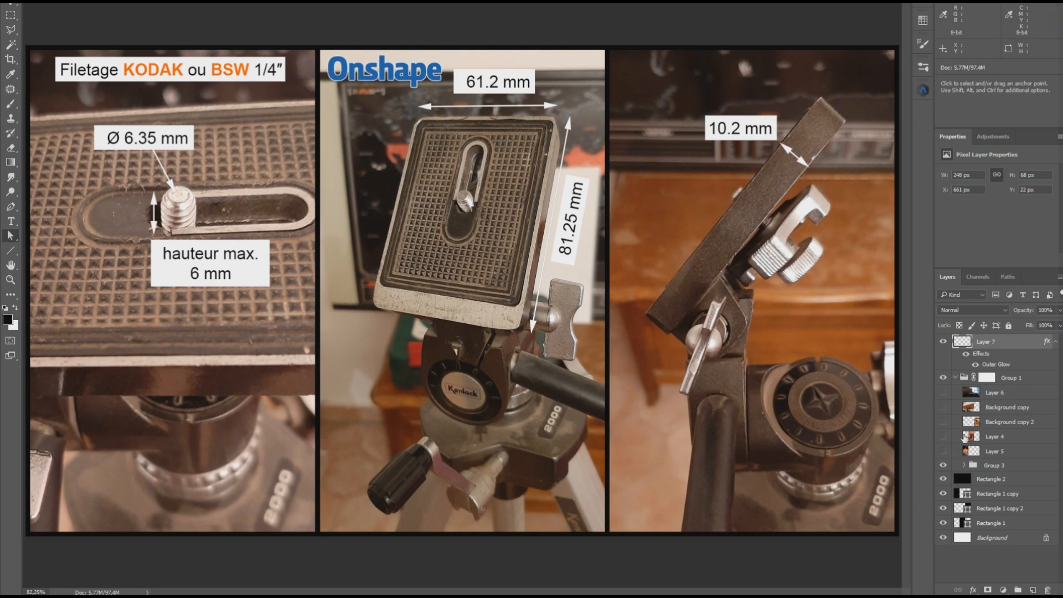
click(944, 437)
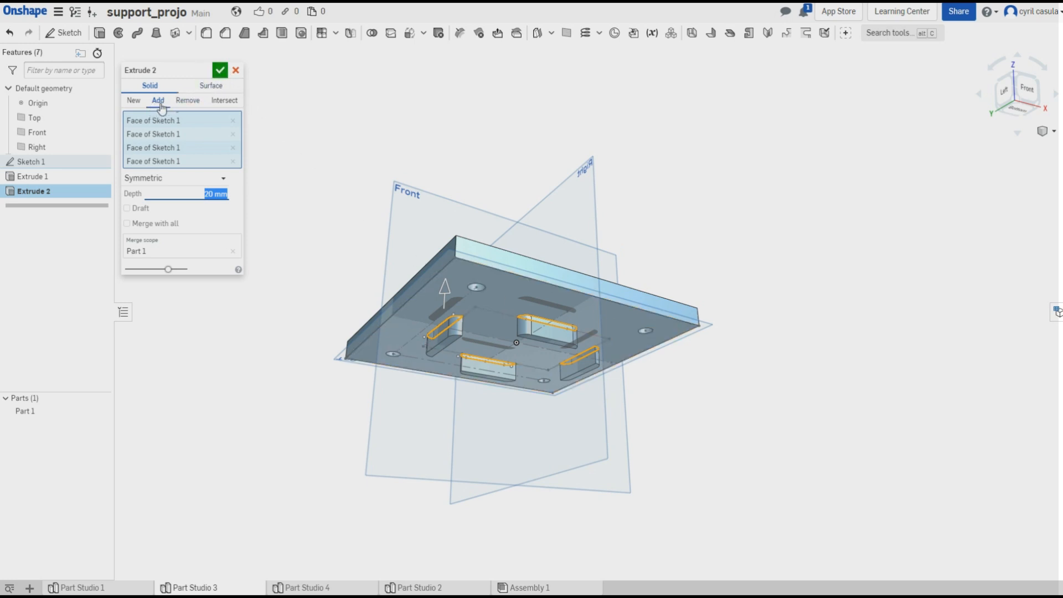
click(222, 72)
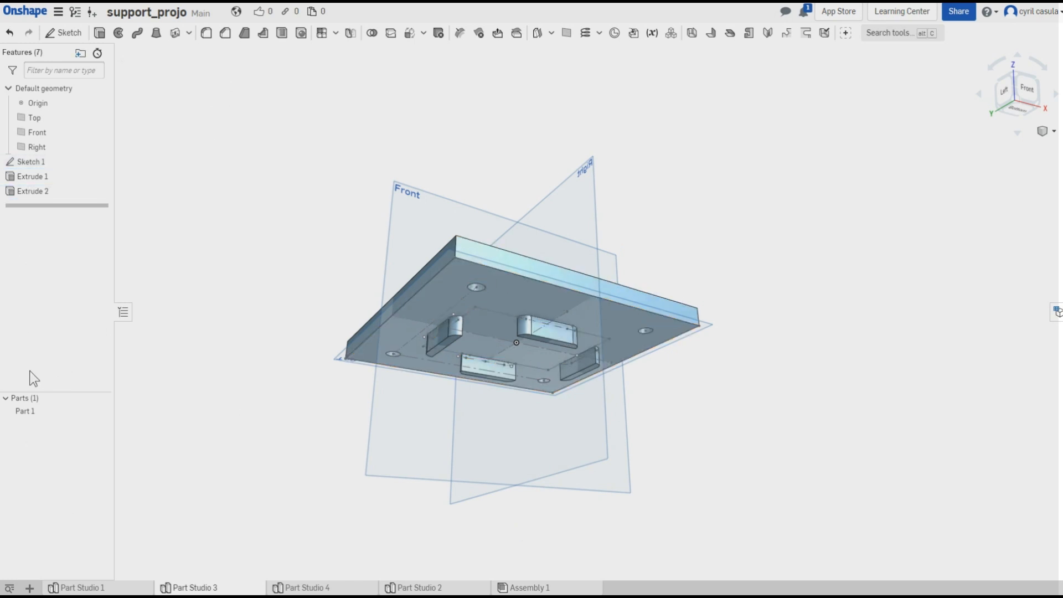
Rename the plate part as platine.
right_click(52, 412)
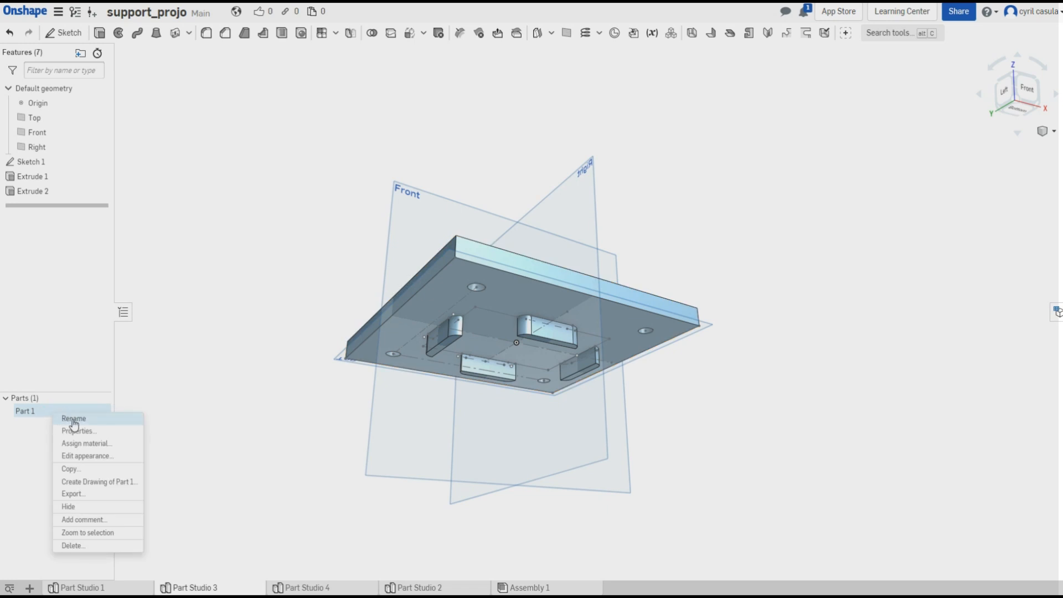
click(74, 420)
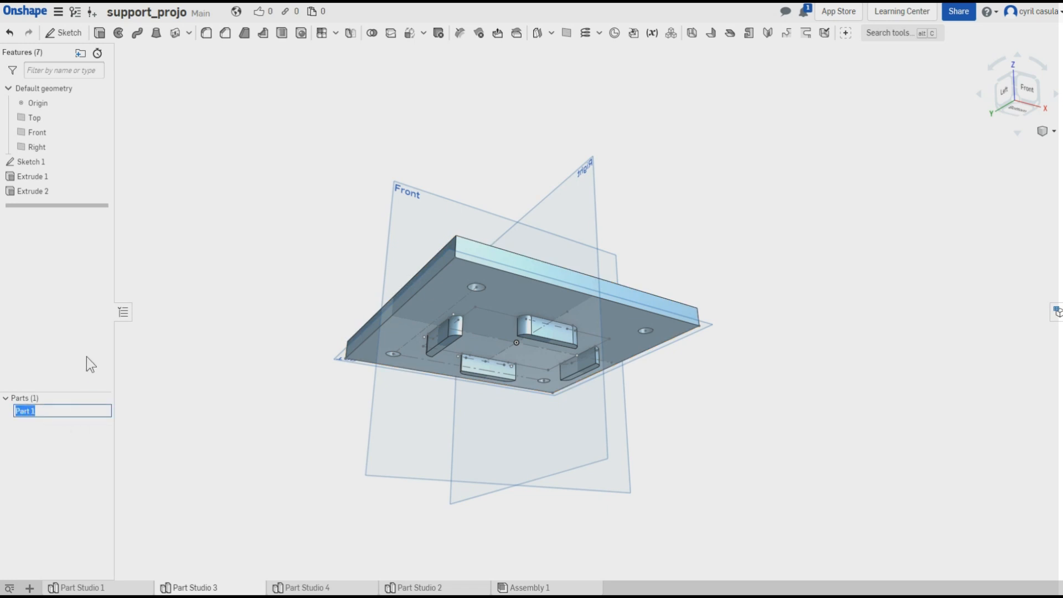
text(platine)
key(Return)
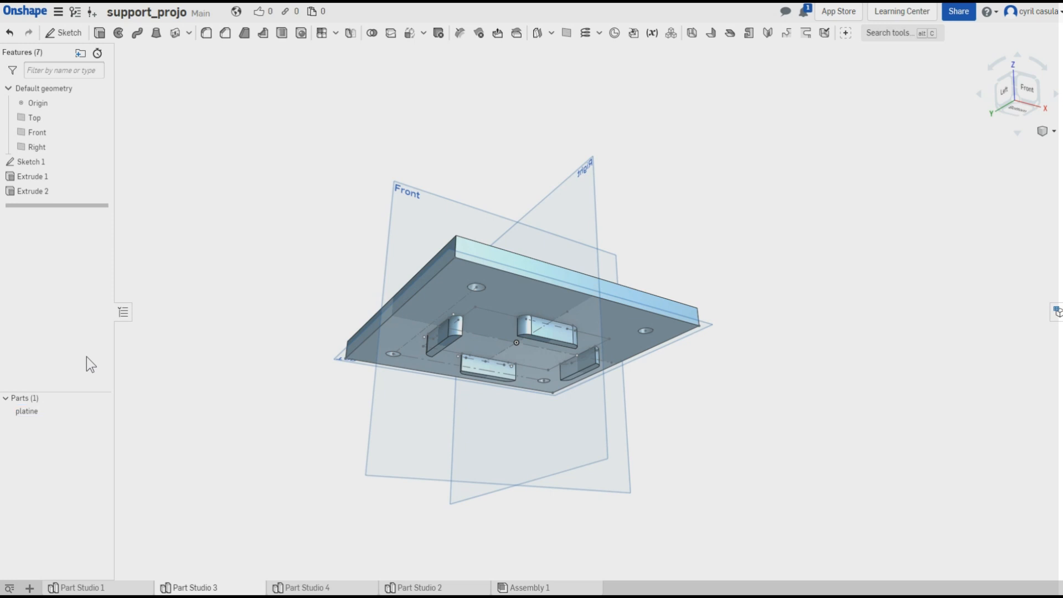
Start a blind extrusion of the four corner hole circles from the plate sketch as new separate parts.
right_drag(327, 216, 294, 175)
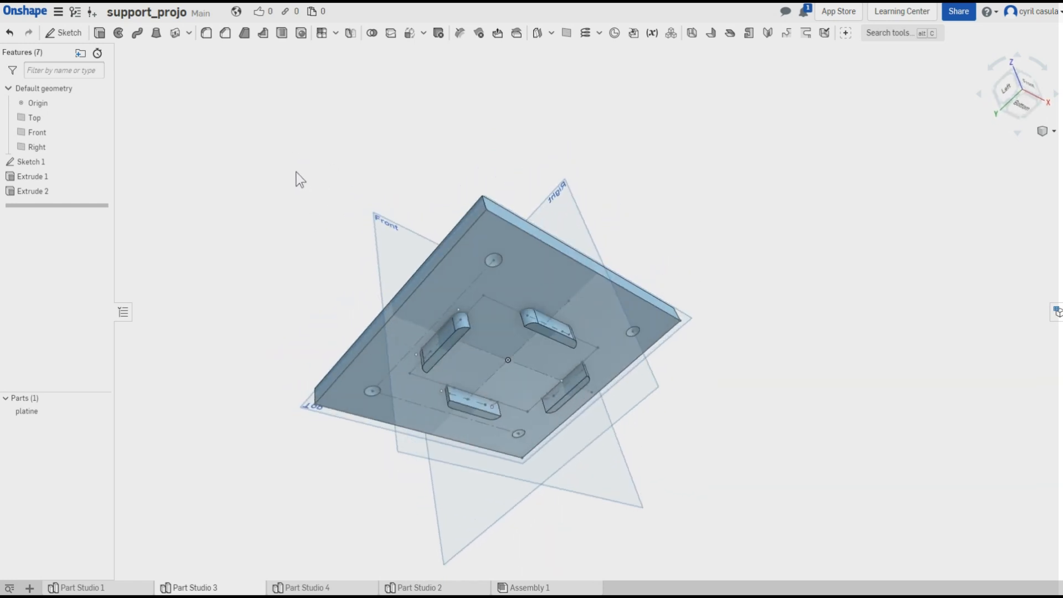
click(101, 34)
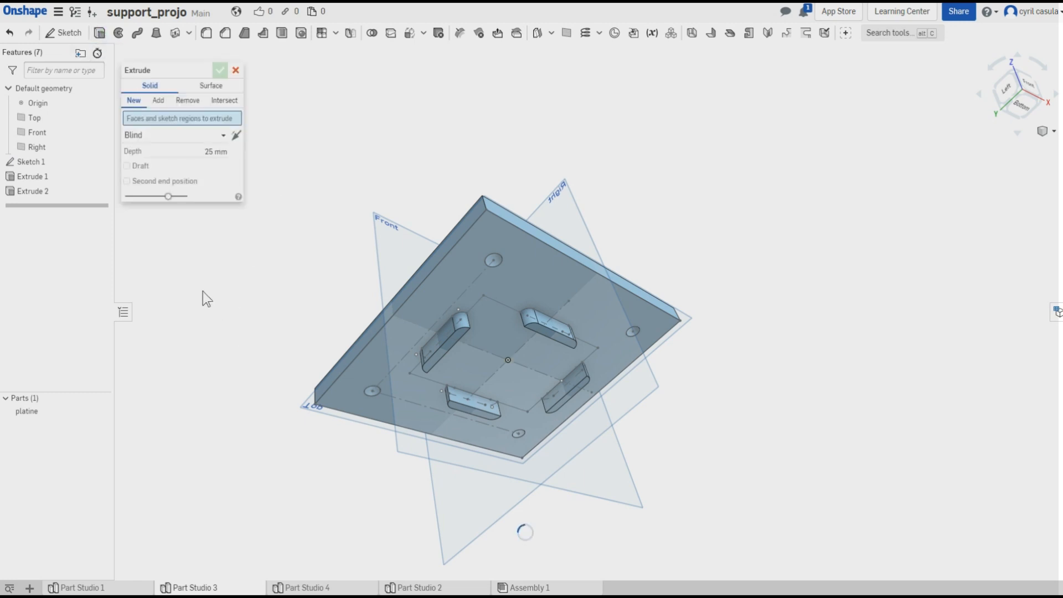
click(372, 391)
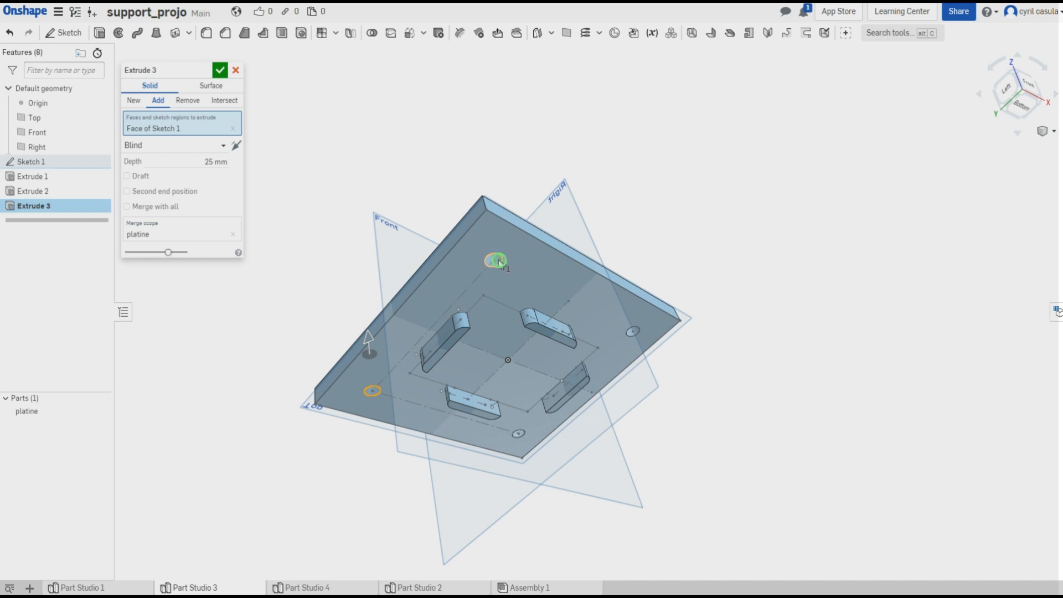
click(495, 259)
click(635, 332)
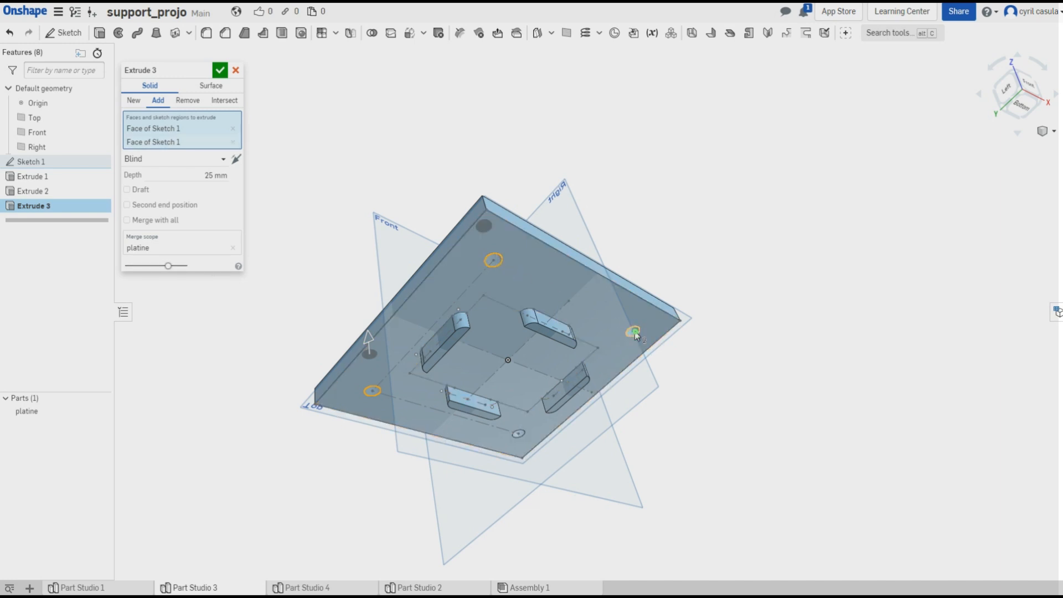
click(522, 433)
mouse_move(522, 433)
right_down()
mouse_move(327, 209)
mouse_move(357, 214)
right_up()
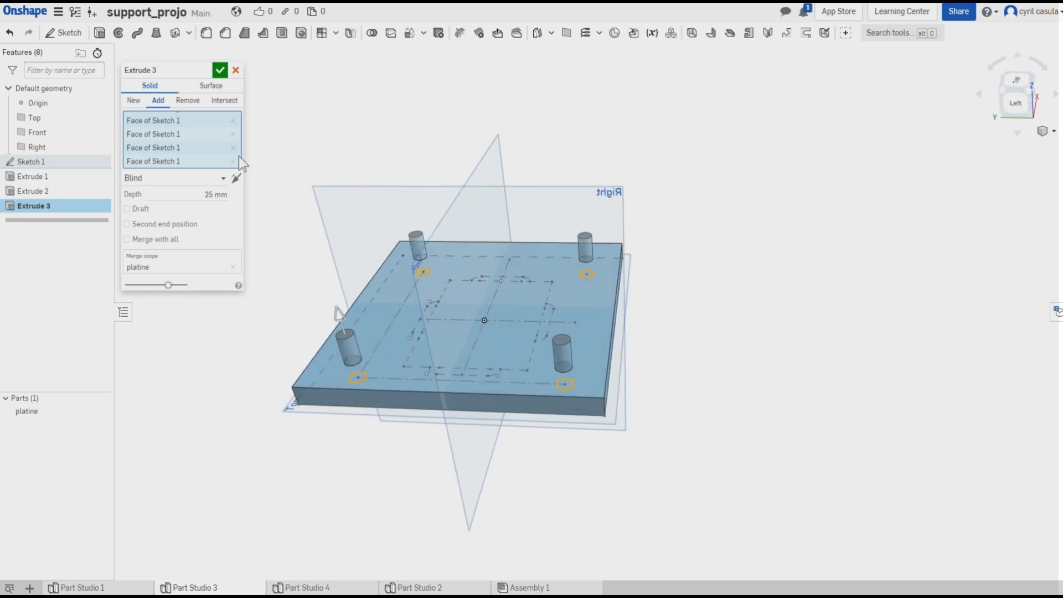
click(134, 103)
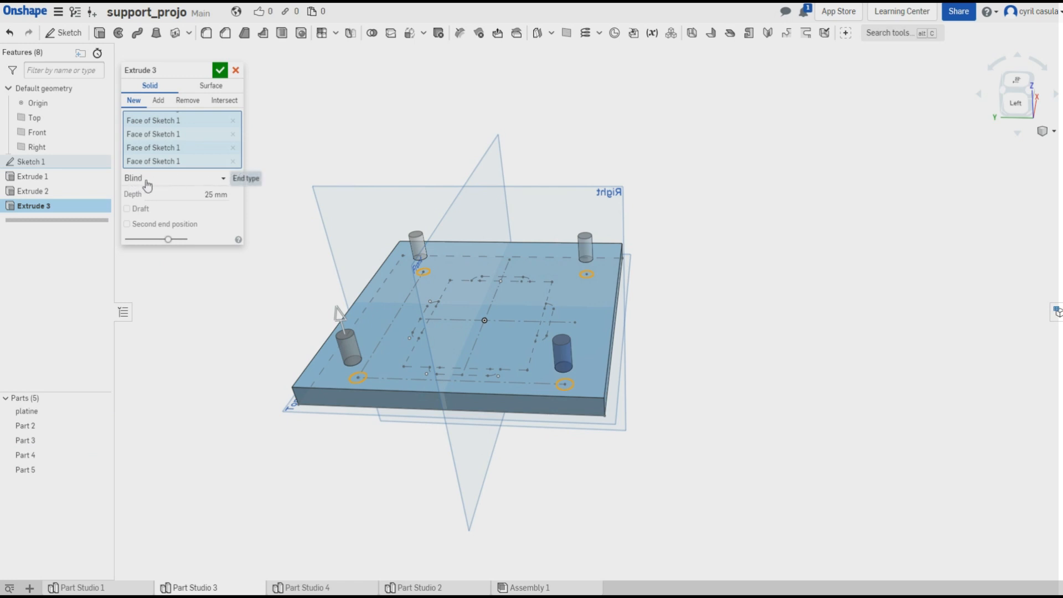
Set the four corner cylinders' blind extrusion depth to 20 mm and complete the extrusion.
right_drag(267, 336, 260, 290)
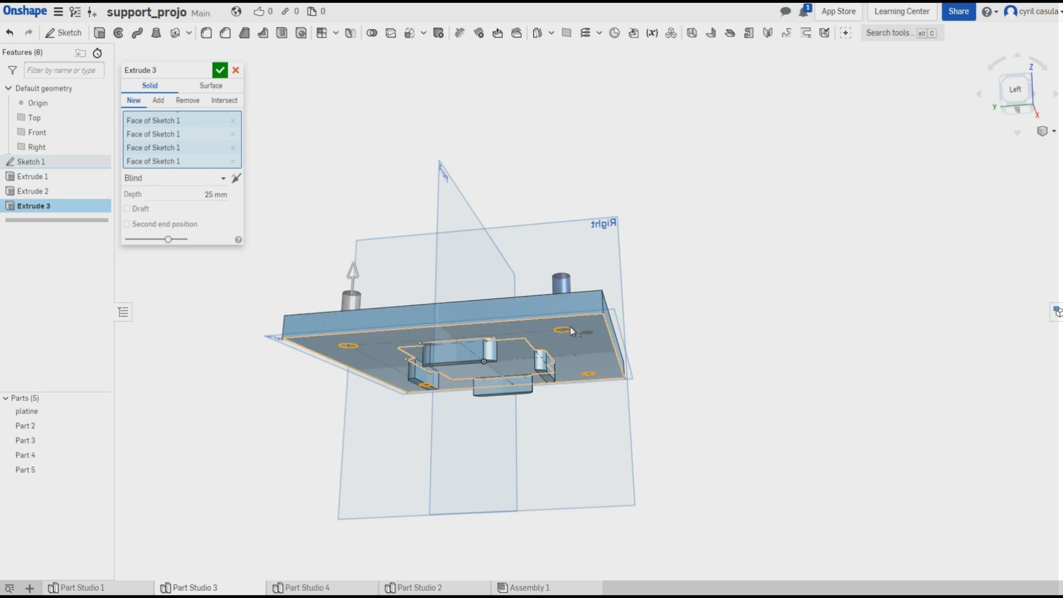
right_drag(463, 205, 465, 251)
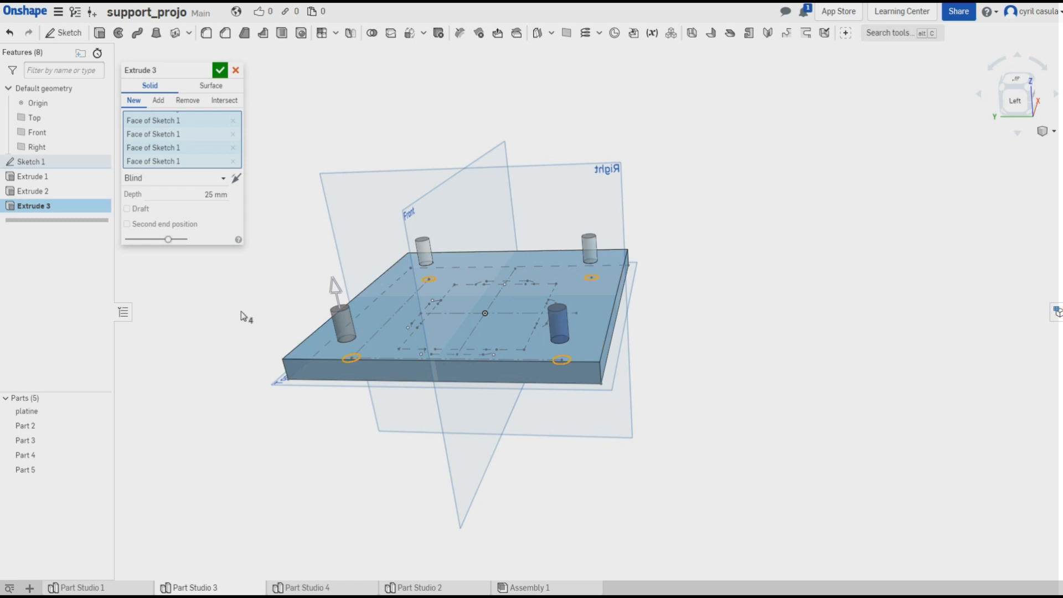
click(197, 196)
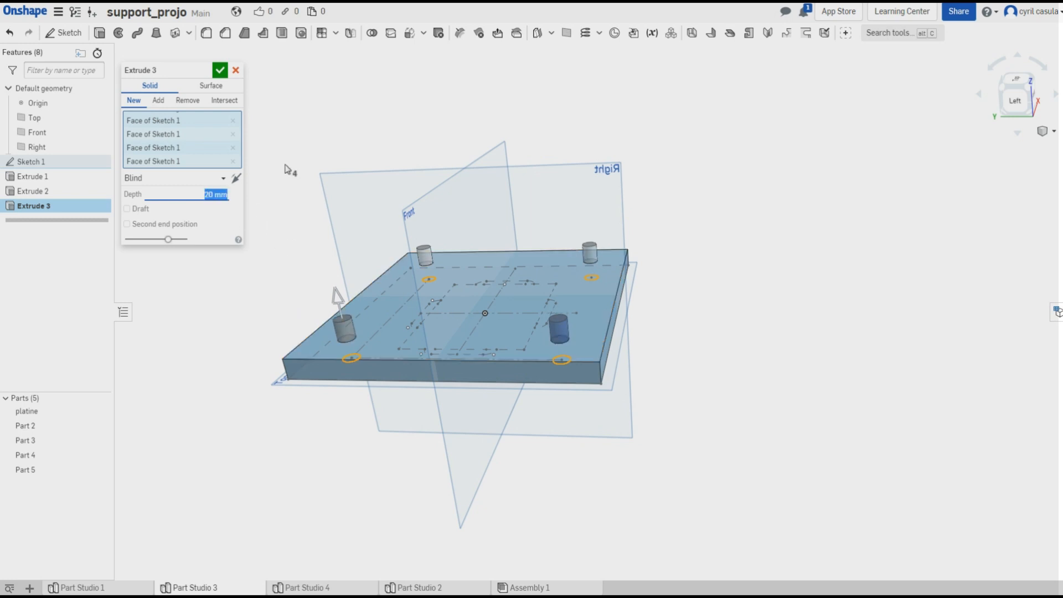
click(220, 70)
mouse_move(240, 258)
right_down()
mouse_move(258, 256)
mouse_move(243, 278)
mouse_move(254, 277)
mouse_move(247, 268)
right_up()
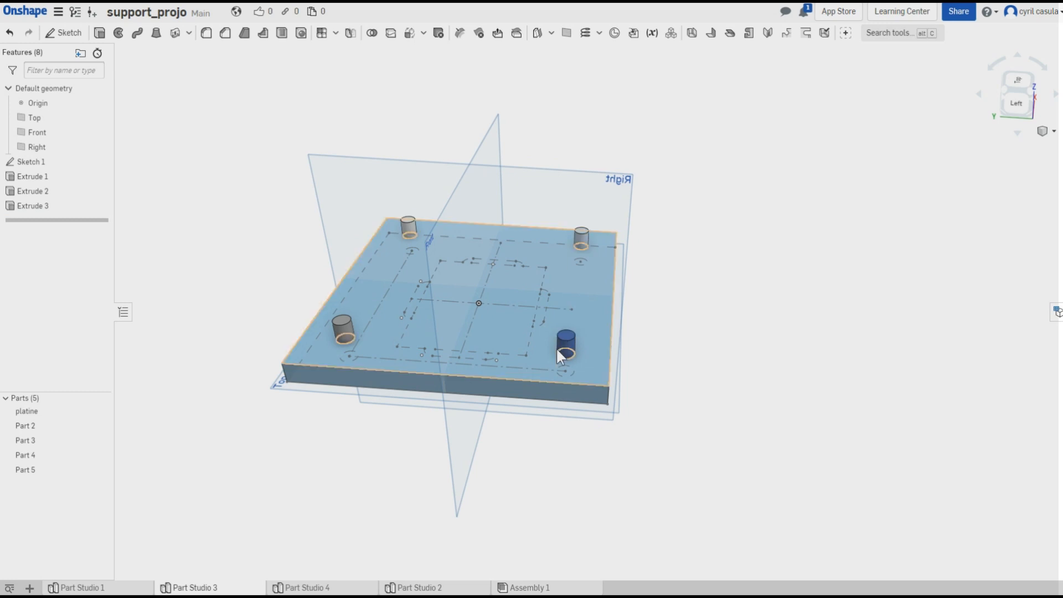
Change the appearance of the cylinder Part 2 to blue (0000FF).
right_click(65, 424)
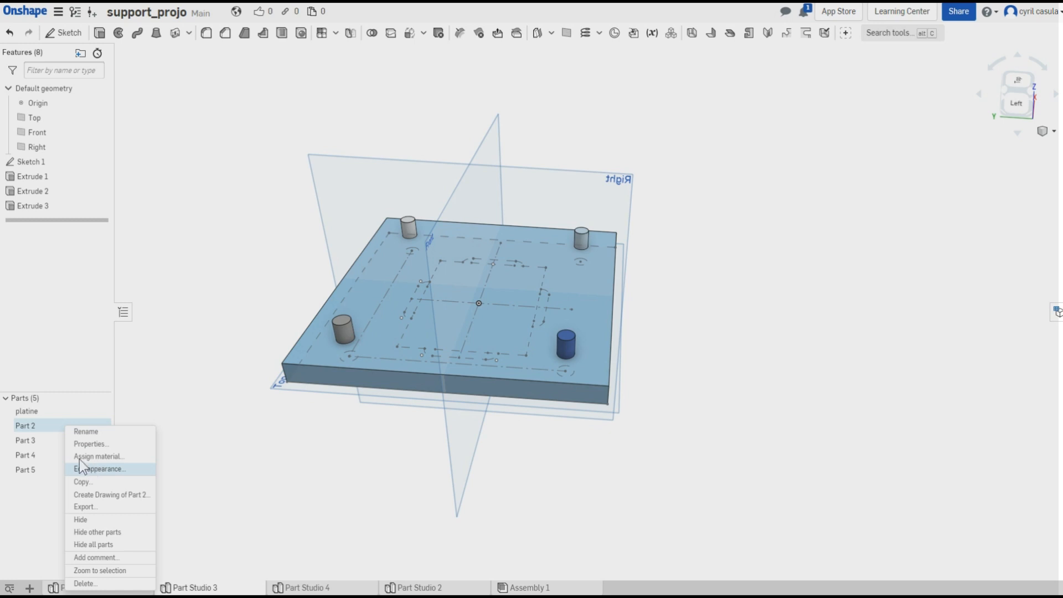
click(95, 469)
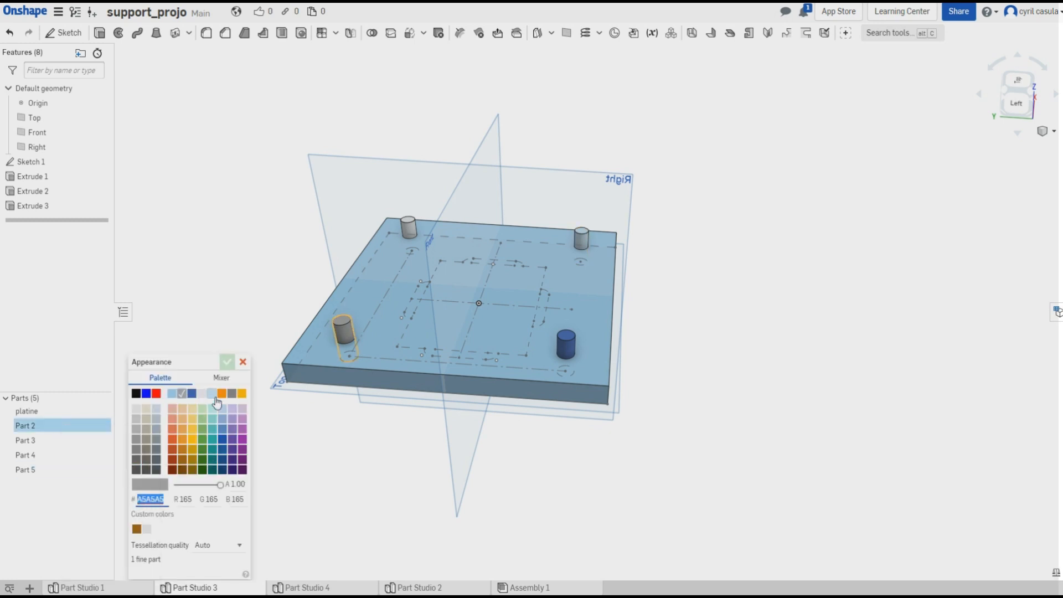
click(146, 393)
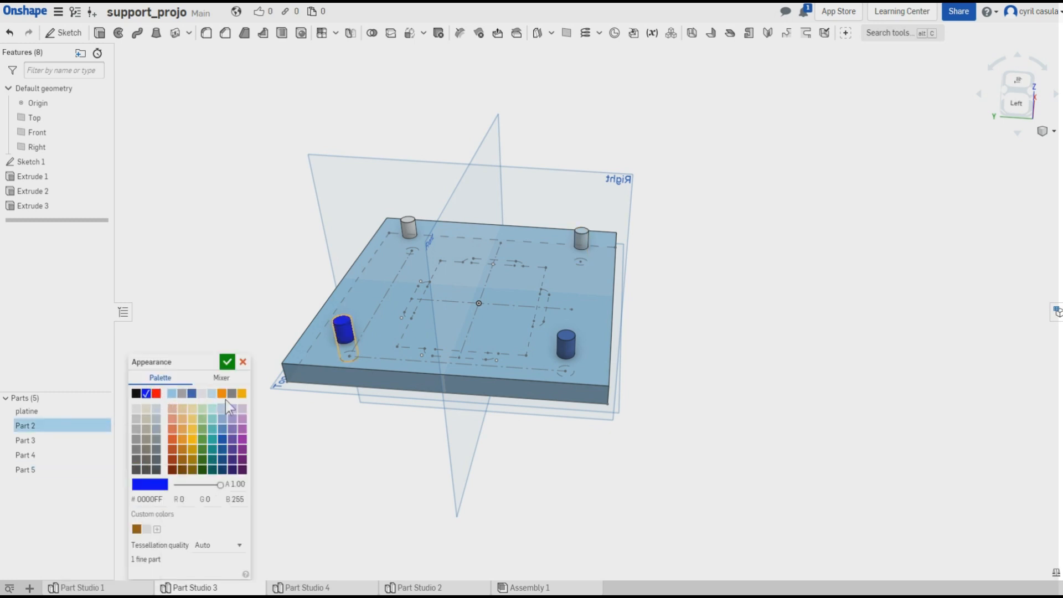
click(227, 361)
Change the appearance of the cylinder Part 3 to the same pure blue as Part 2.
right_click(65, 439)
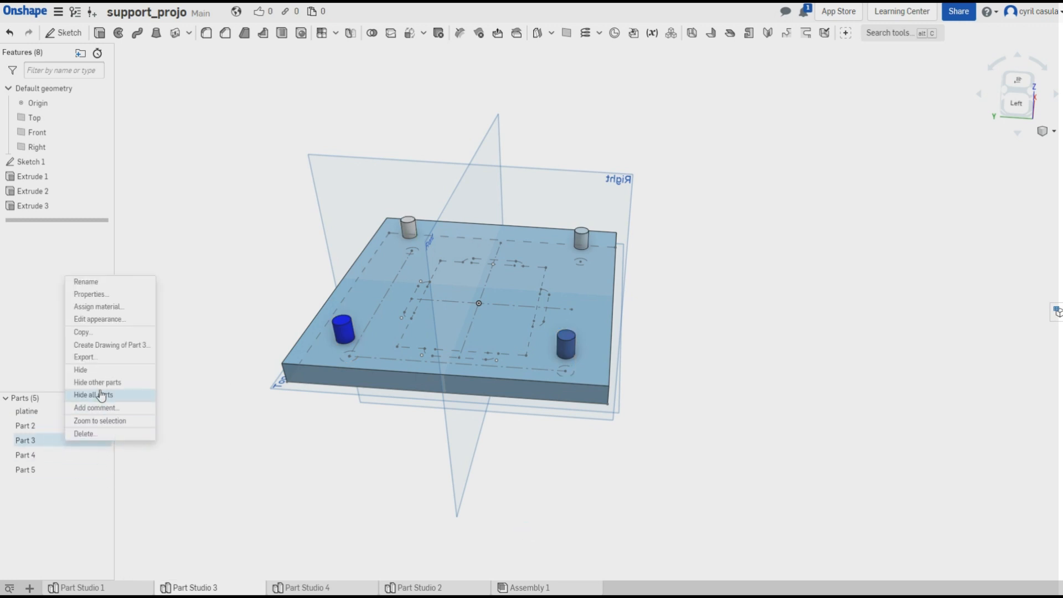
click(136, 319)
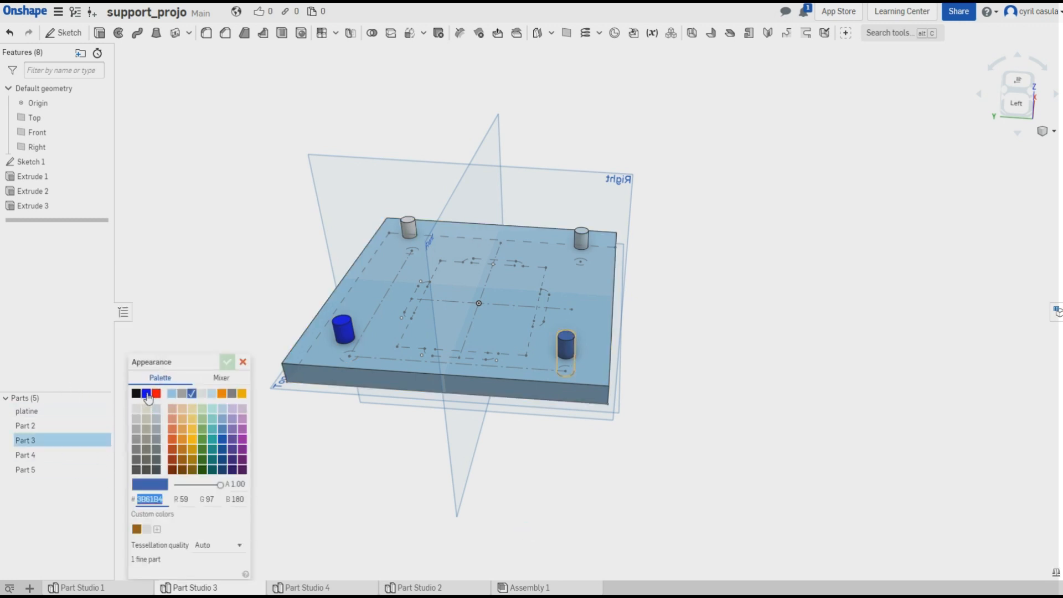
click(146, 393)
click(227, 362)
Change the appearance of the cylinder Part 4 to pure blue (0000FF).
right_click(54, 453)
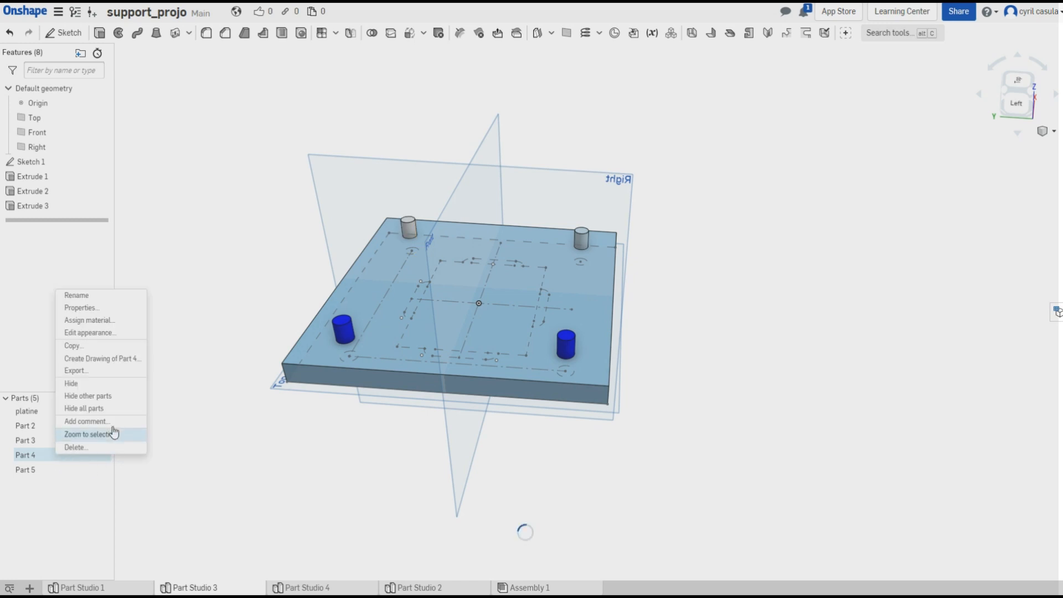
click(103, 336)
click(147, 393)
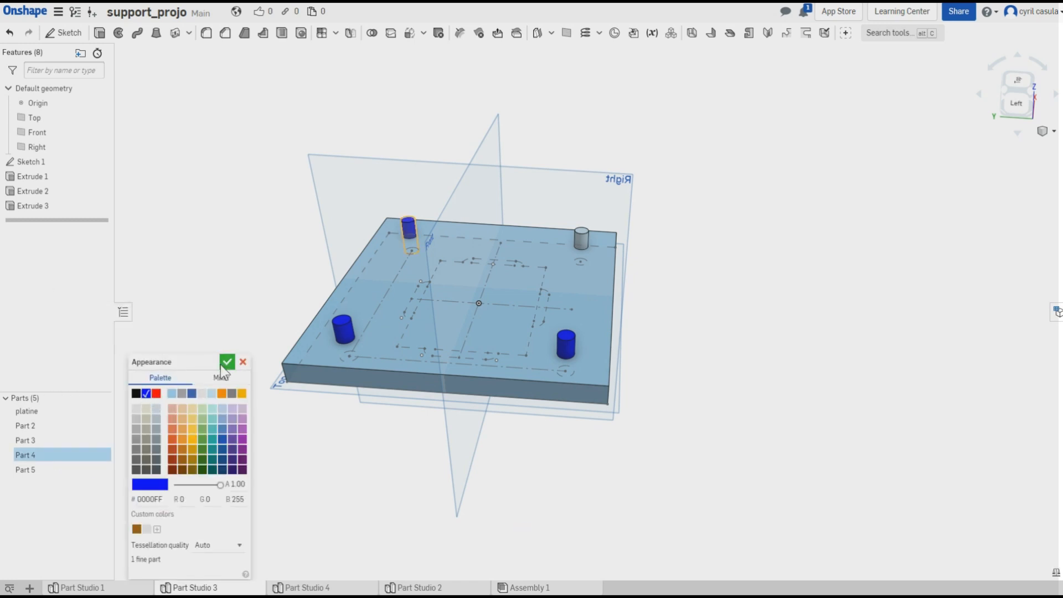
click(227, 362)
Change the appearance of the last grey cylinder, Part 5, to the same pure blue as the other cylinders.
right_click(63, 472)
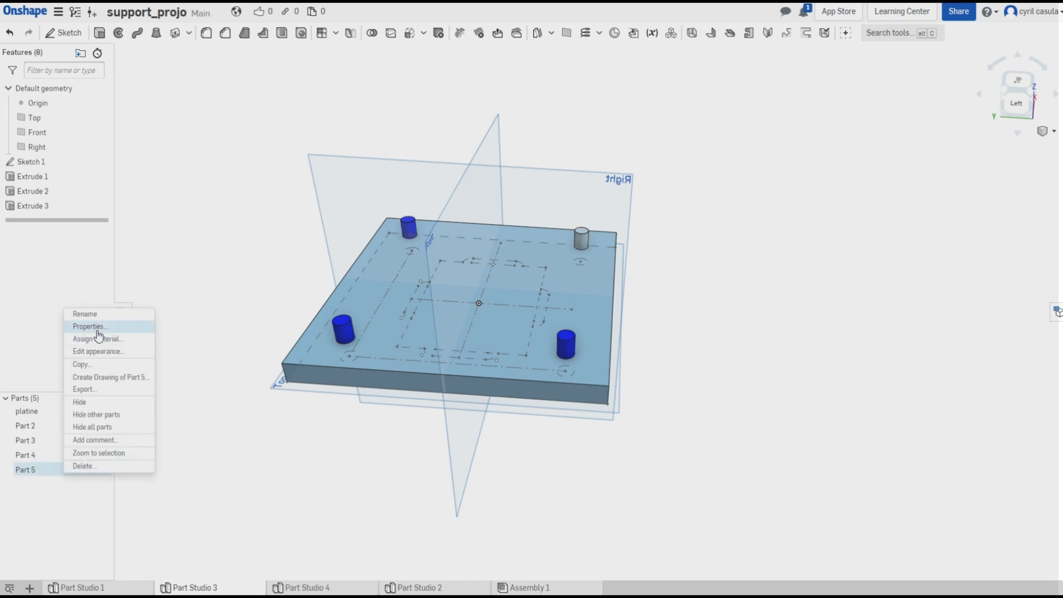
click(100, 353)
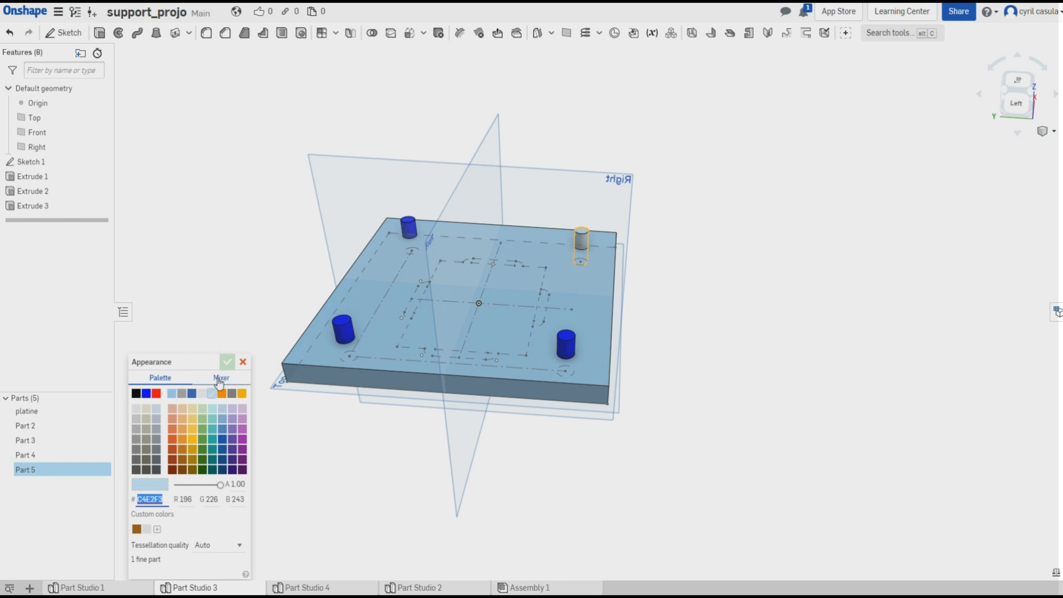
click(147, 393)
click(228, 362)
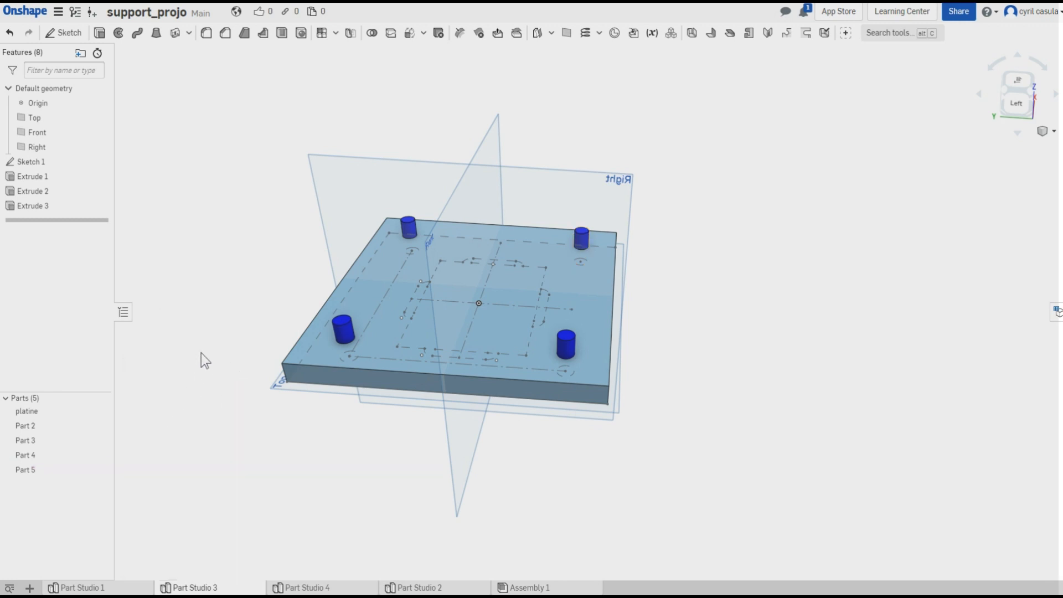
right_drag(201, 353, 164, 293)
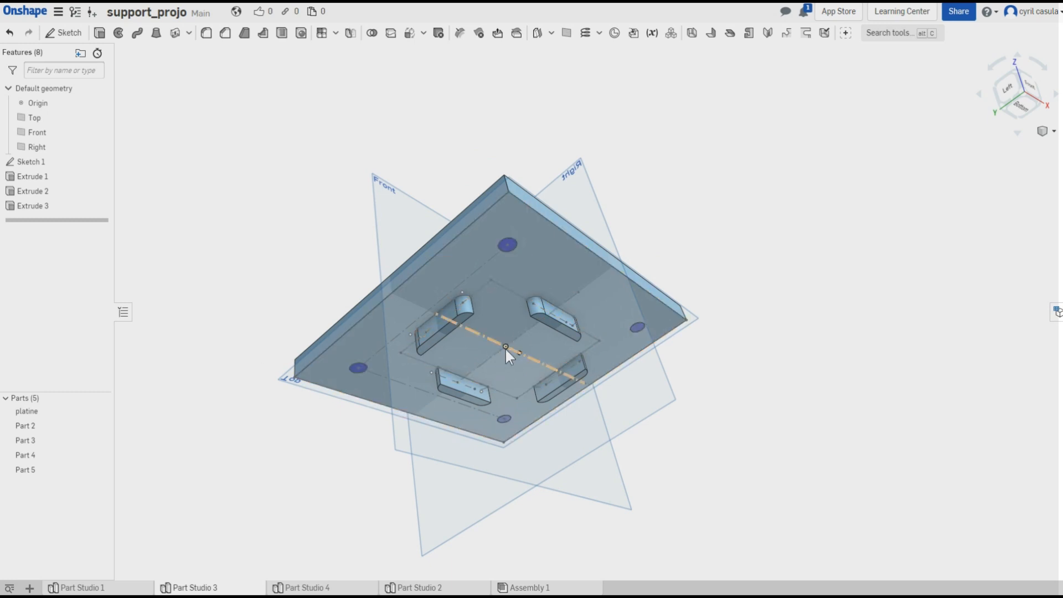
right_drag(475, 217, 349, 294)
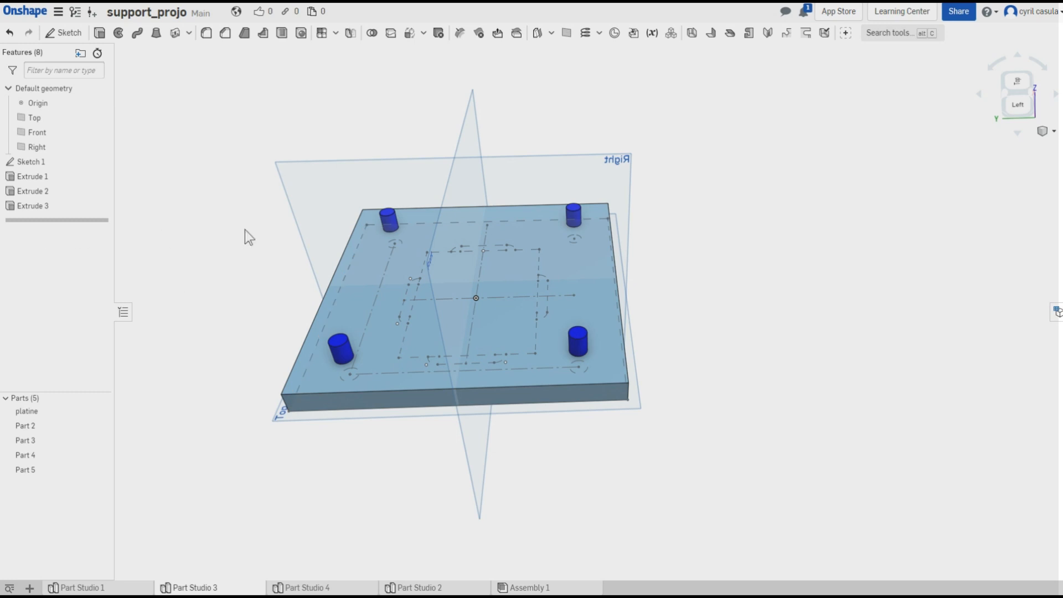
right_drag(207, 274, 212, 267)
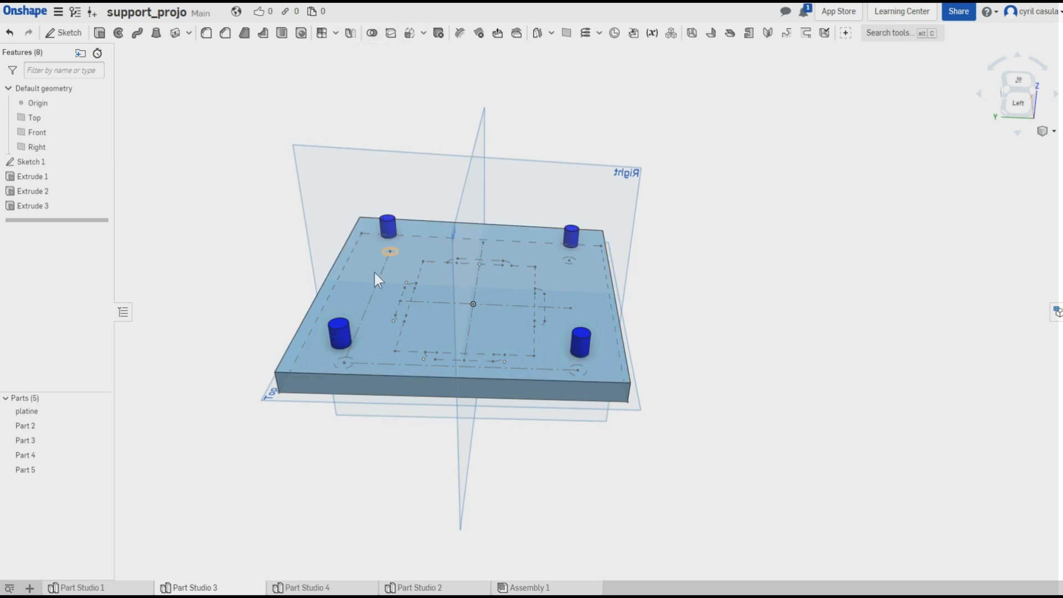
mouse_move(168, 378)
right_down()
mouse_move(206, 399)
mouse_move(207, 333)
mouse_move(164, 386)
right_up()
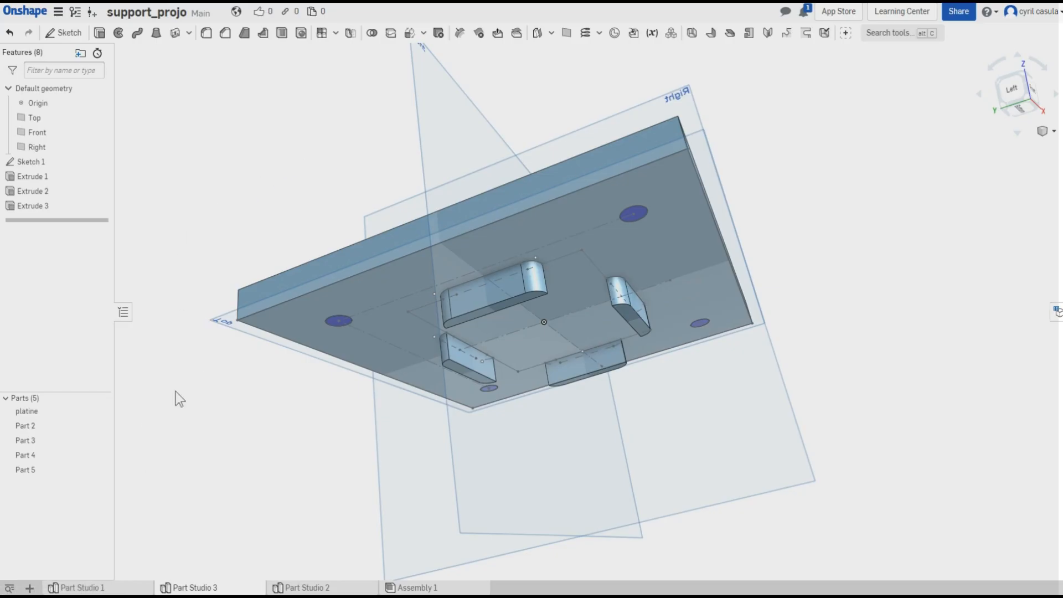
Create a new Part Studio and start a sketch on the Front plane, viewed face-on.
click(30, 588)
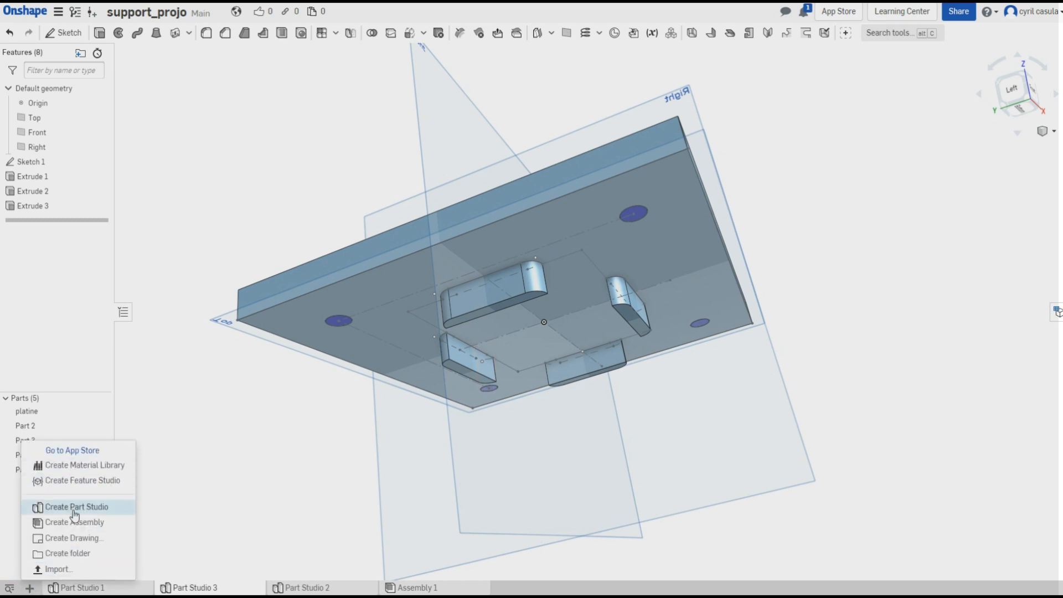
click(74, 507)
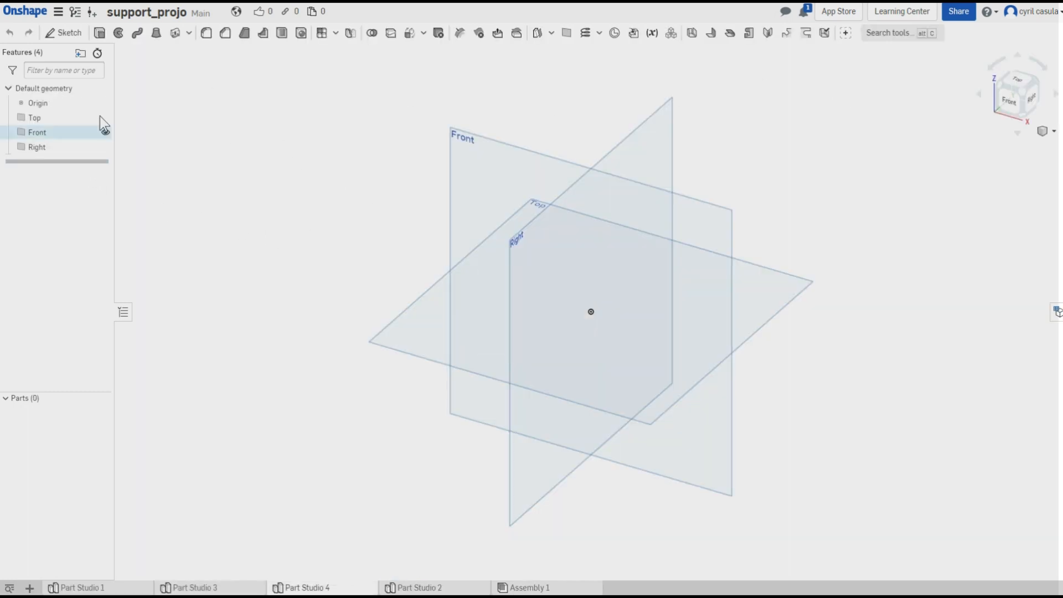
click(64, 32)
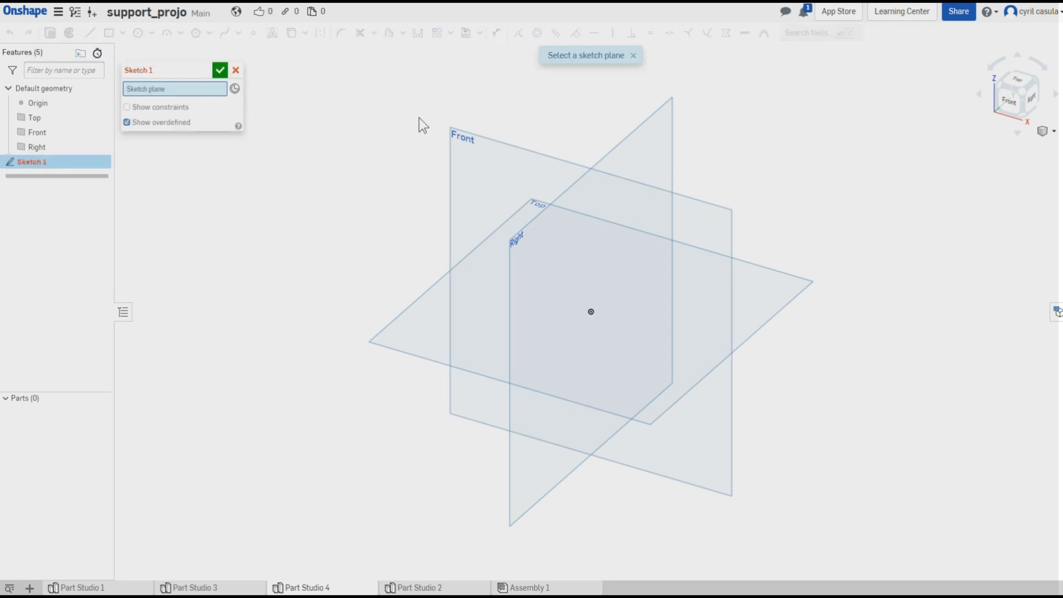
click(469, 169)
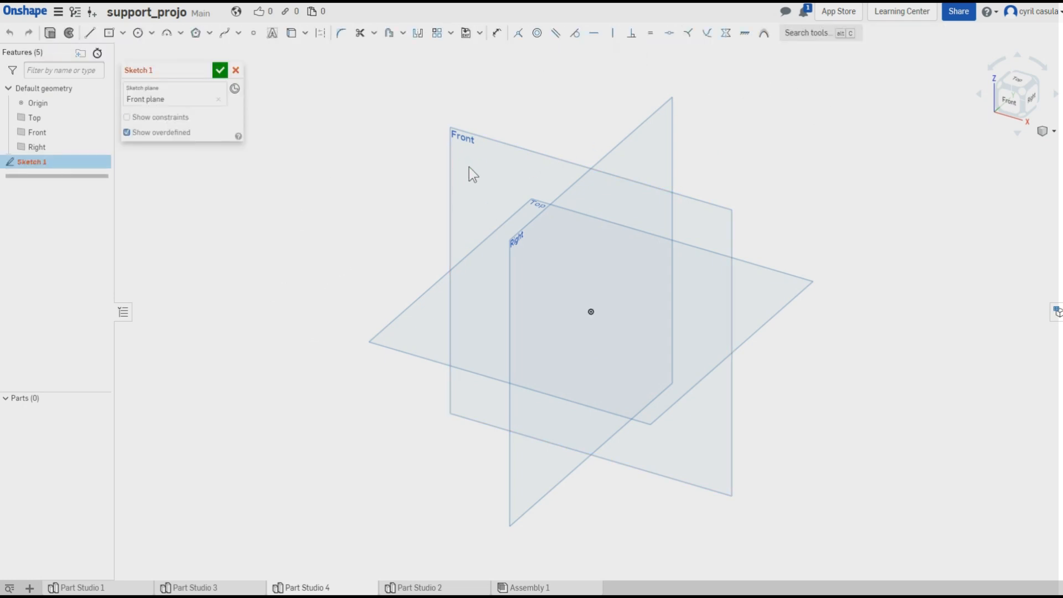
click(1006, 108)
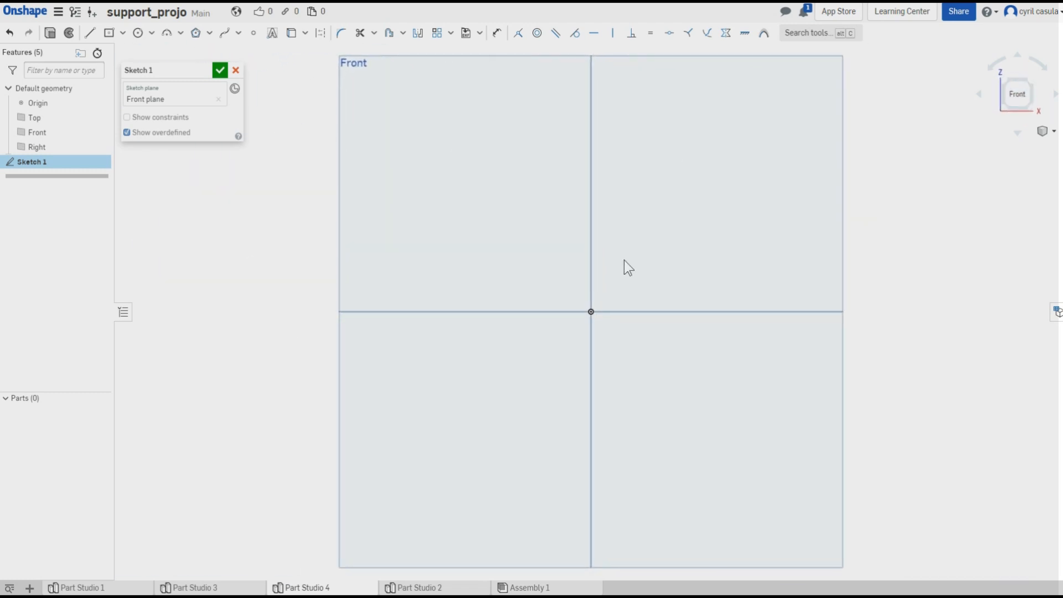
Sketch a corner rectangle about 40.2 mm wide and 4.1 mm high, just below the origin and crossing the vertical axis.
click(123, 35)
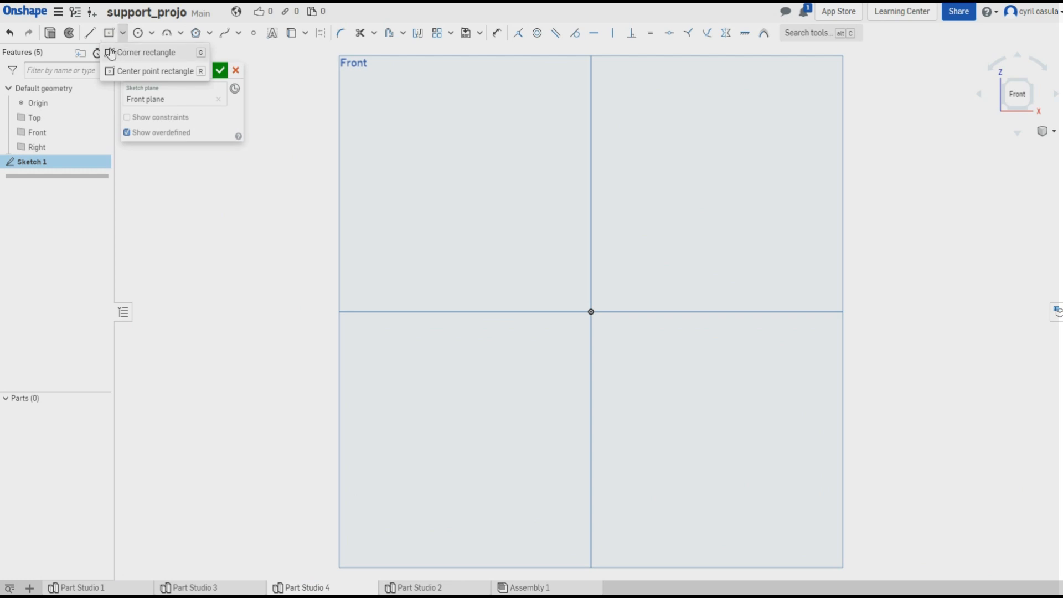
click(142, 54)
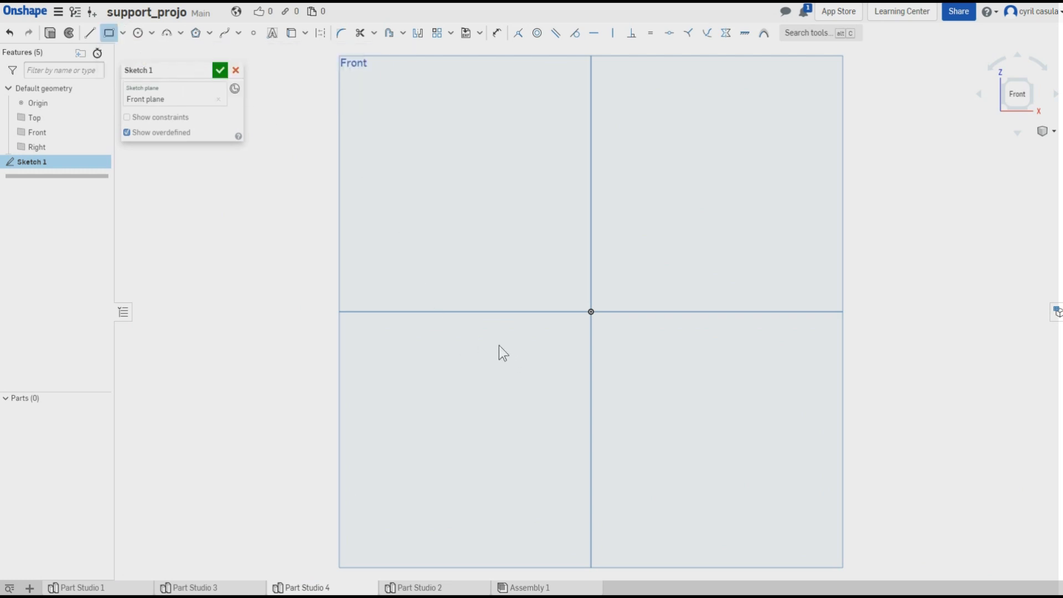
click(518, 340)
click(656, 358)
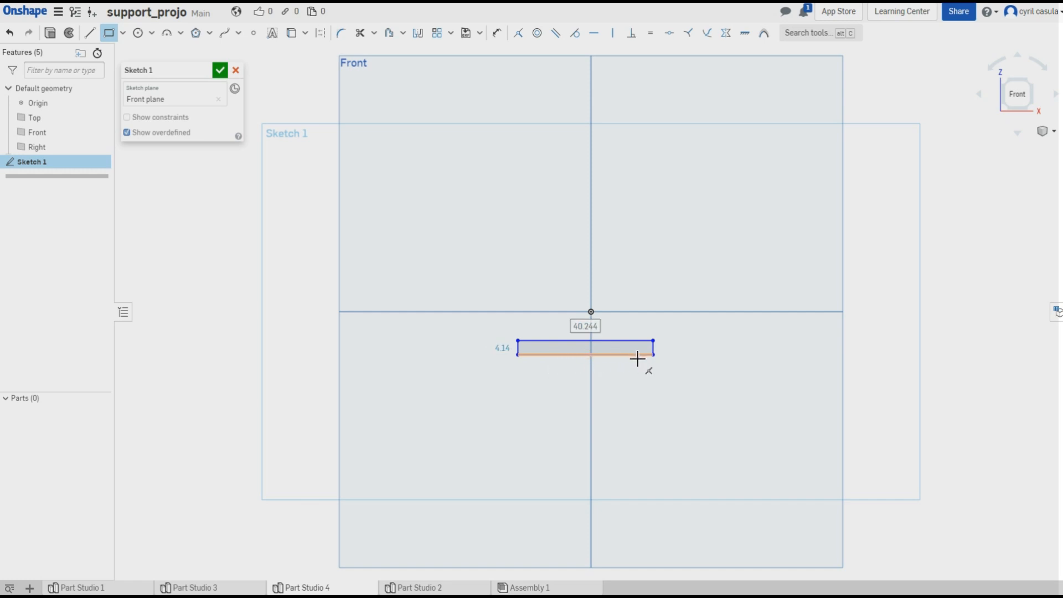
right_drag(401, 356, 444, 377)
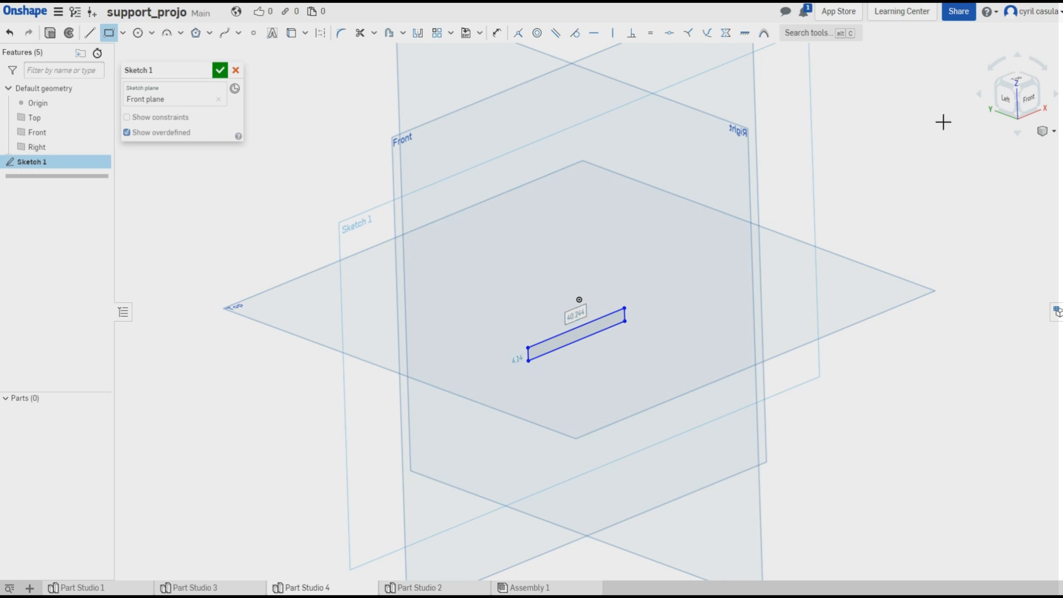
click(1029, 99)
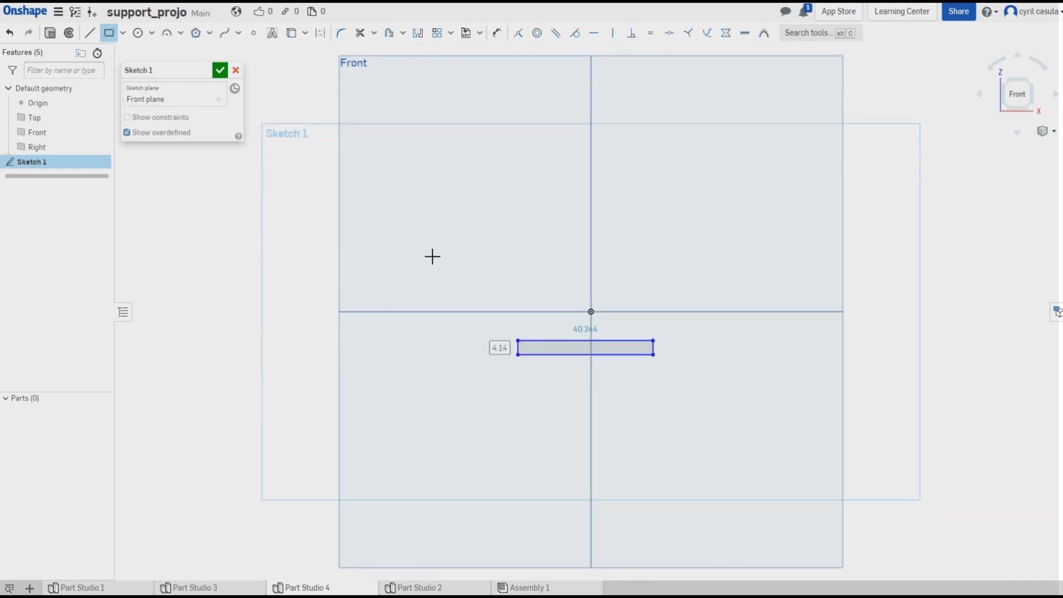
scroll(603, 361, up, 3)
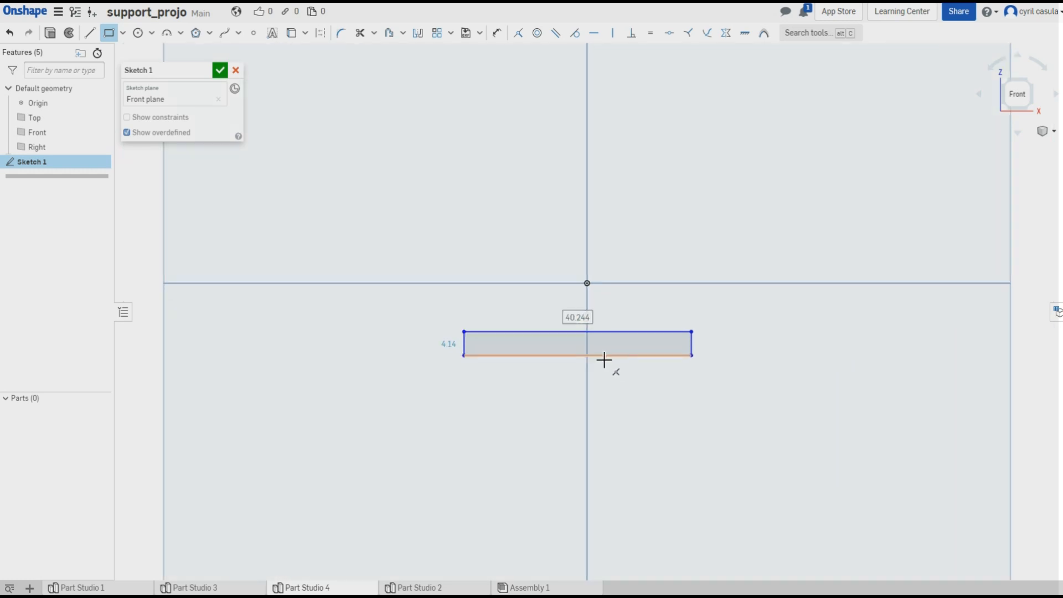
scroll(603, 361, down, 2)
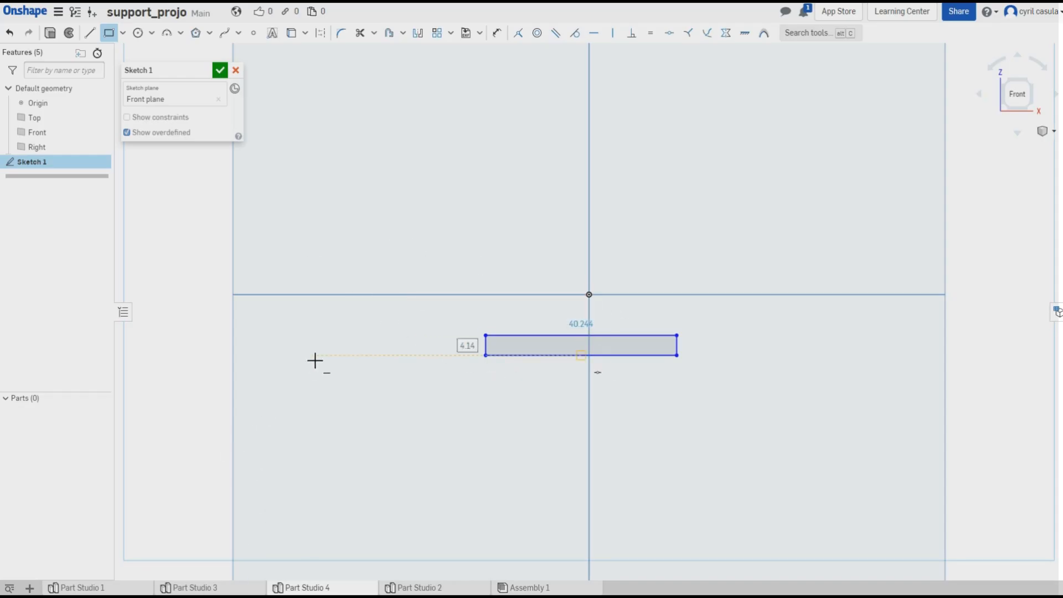
Switch to the Calculator, divide 6.35 by 2 and highlight the result.
click(215, 280)
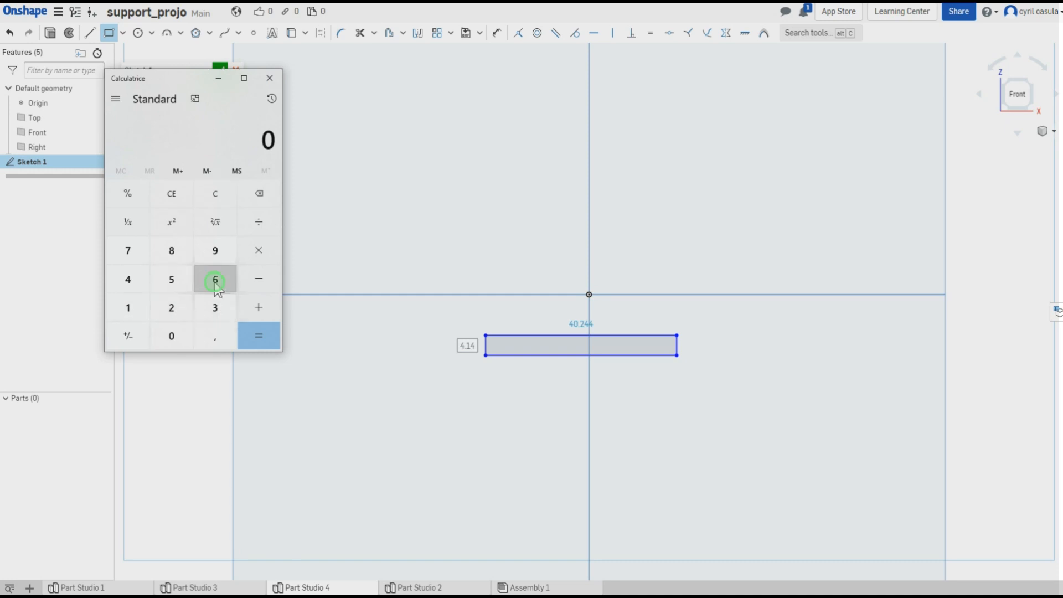
click(214, 335)
click(215, 308)
click(172, 279)
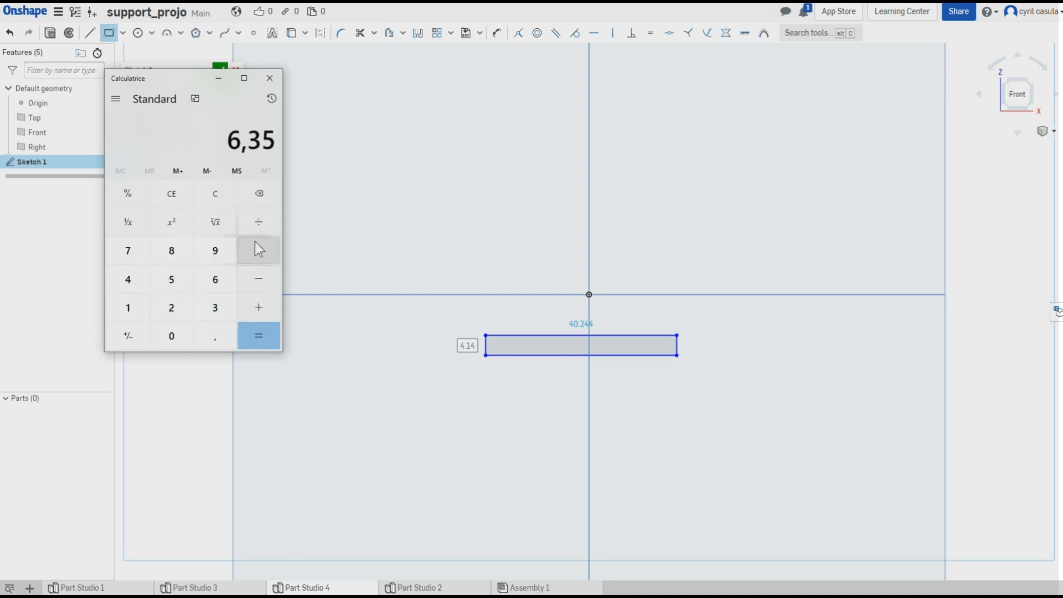
click(259, 221)
click(172, 307)
click(258, 335)
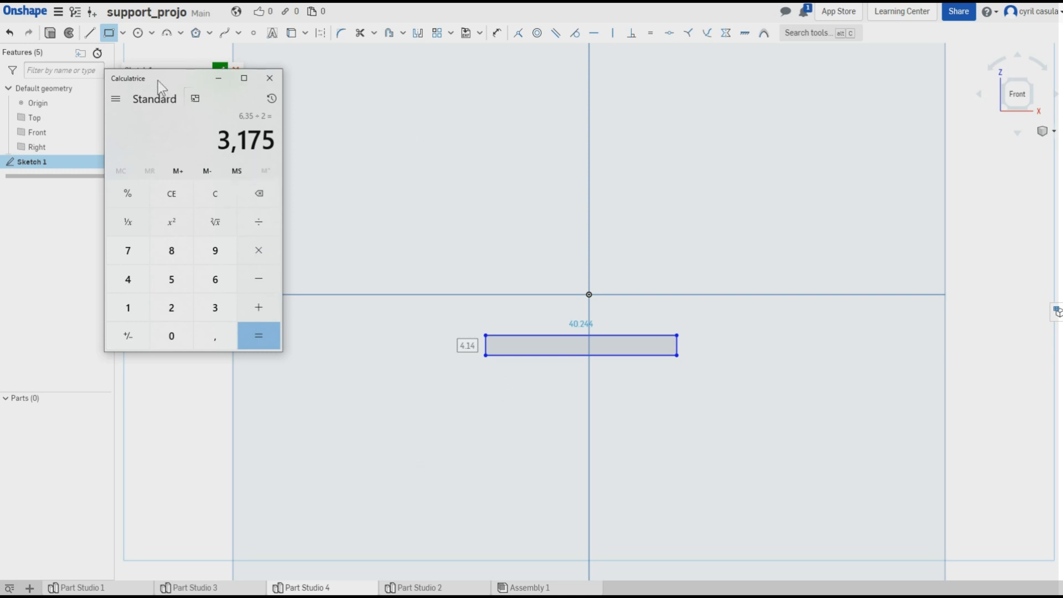
mouse_move(169, 80)
mouse_down()
mouse_move(136, 221)
mouse_move(190, 207)
mouse_up()
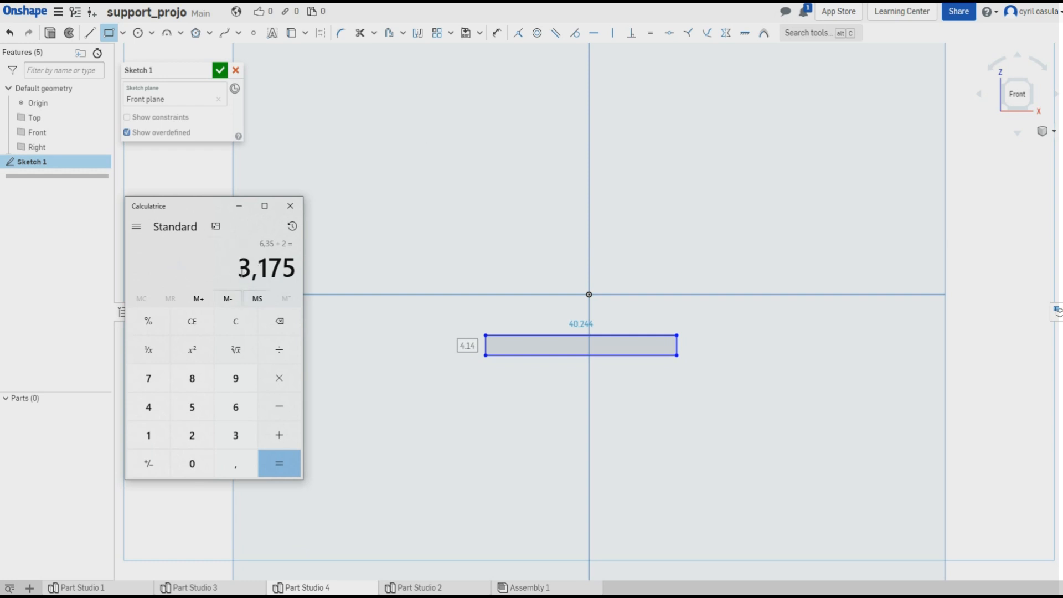
drag(241, 272, 298, 271)
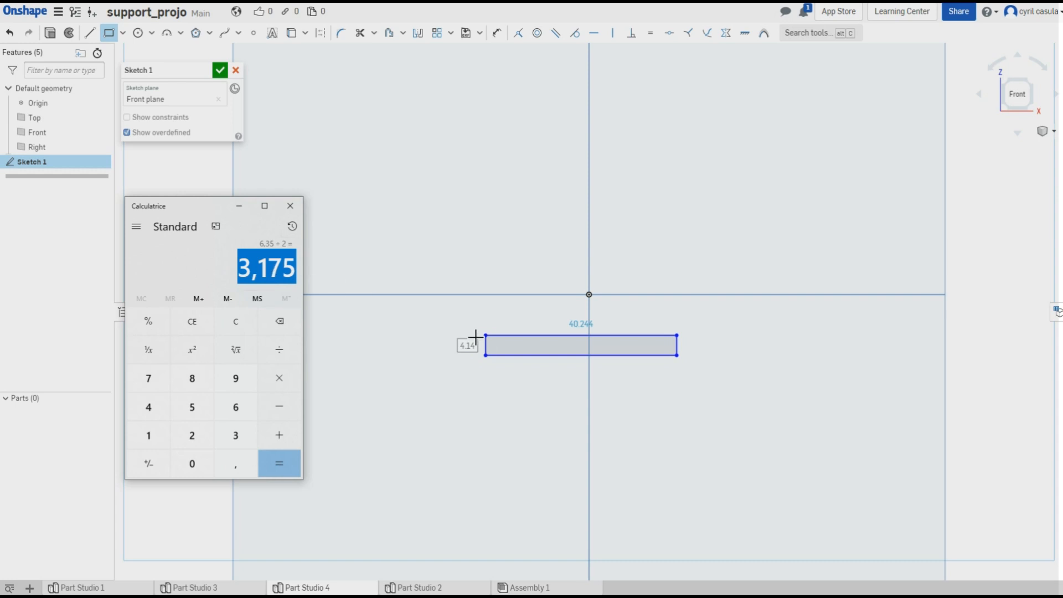
Dimension the rectangle's short vertical side in the Front plane sketch and set it to 3.175 mm.
click(419, 310)
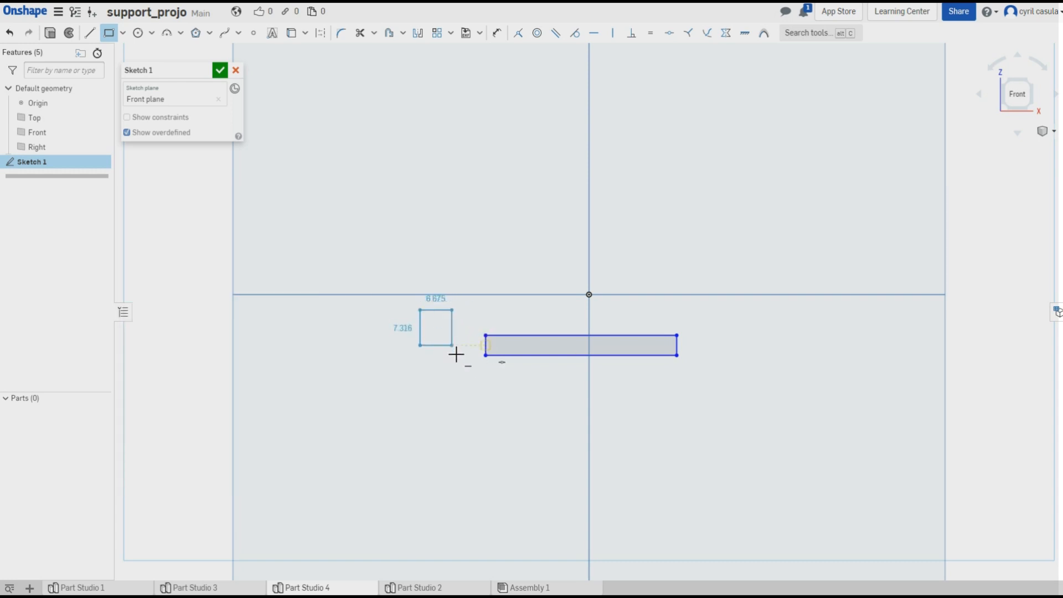
key(Escape)
click(497, 32)
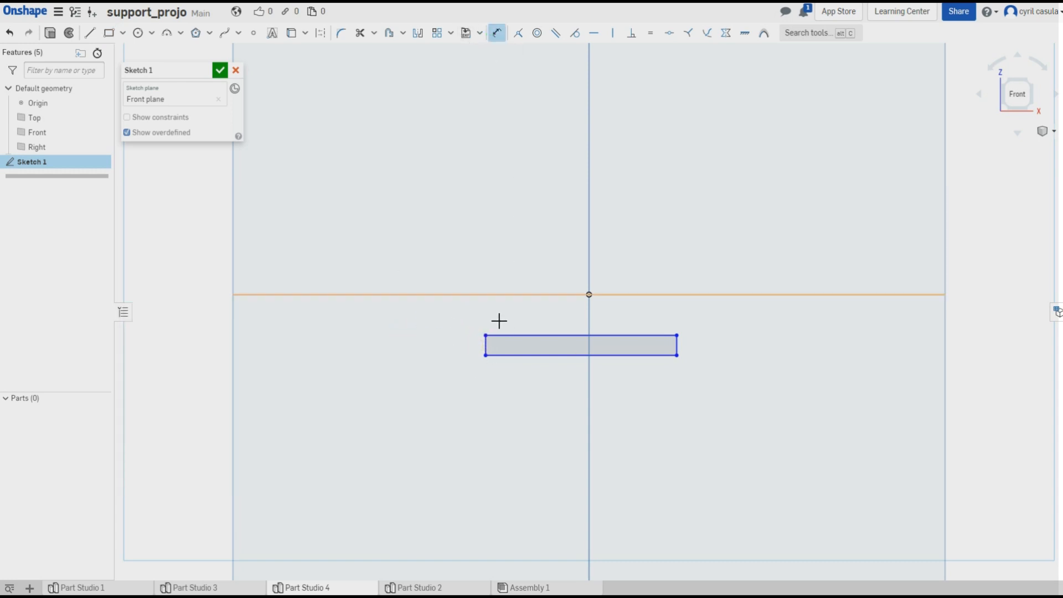
click(491, 349)
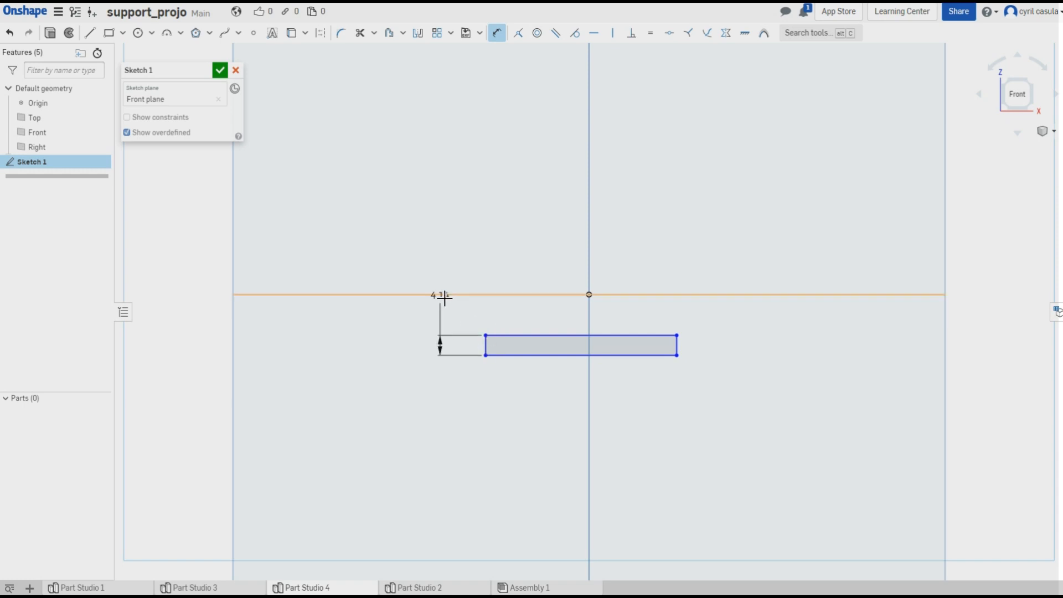
click(438, 272)
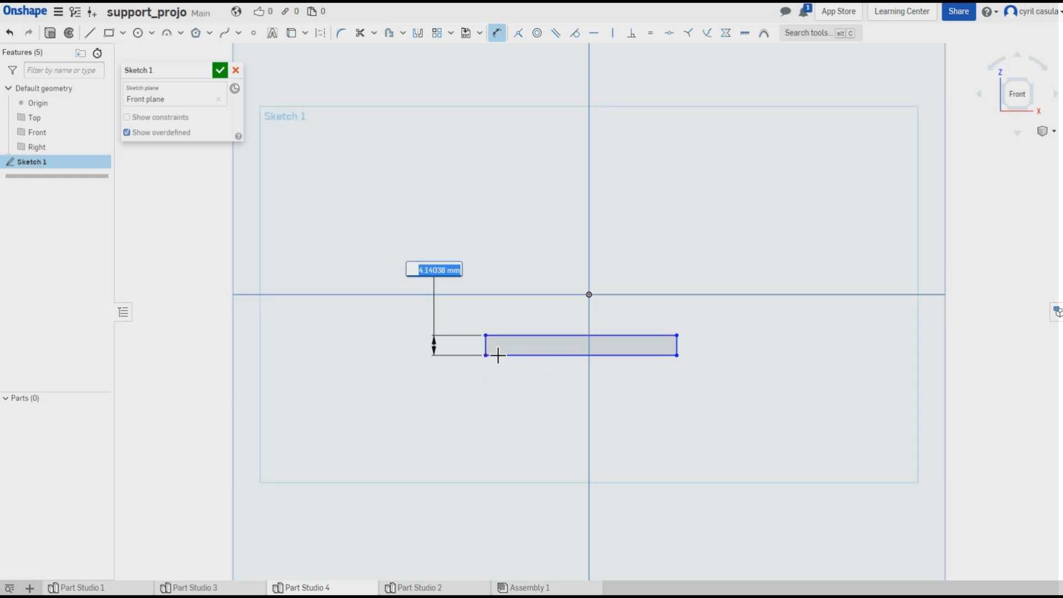
text(3.175)
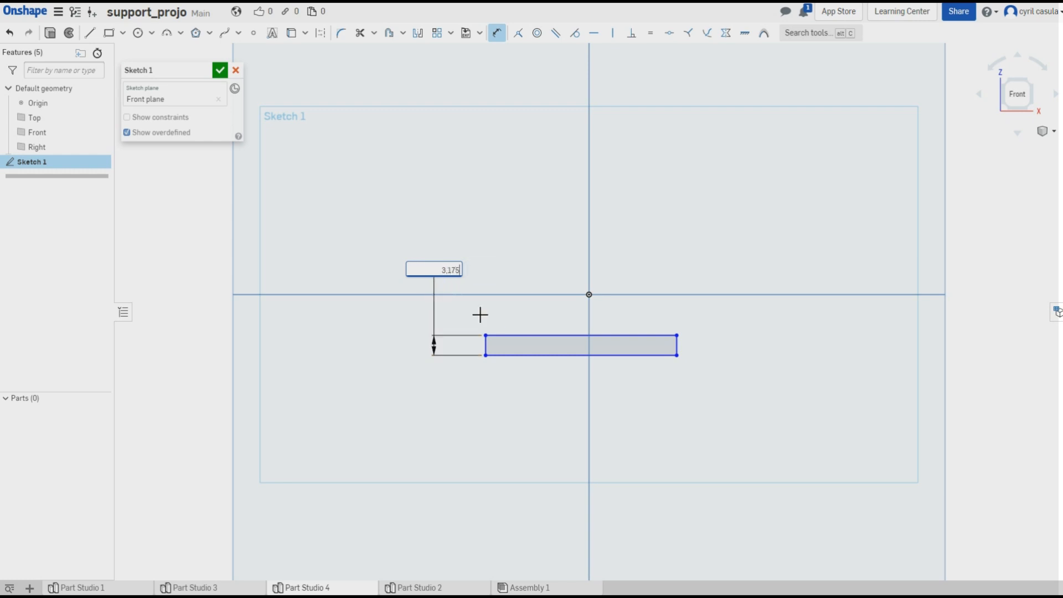
scroll(463, 304, up, 5)
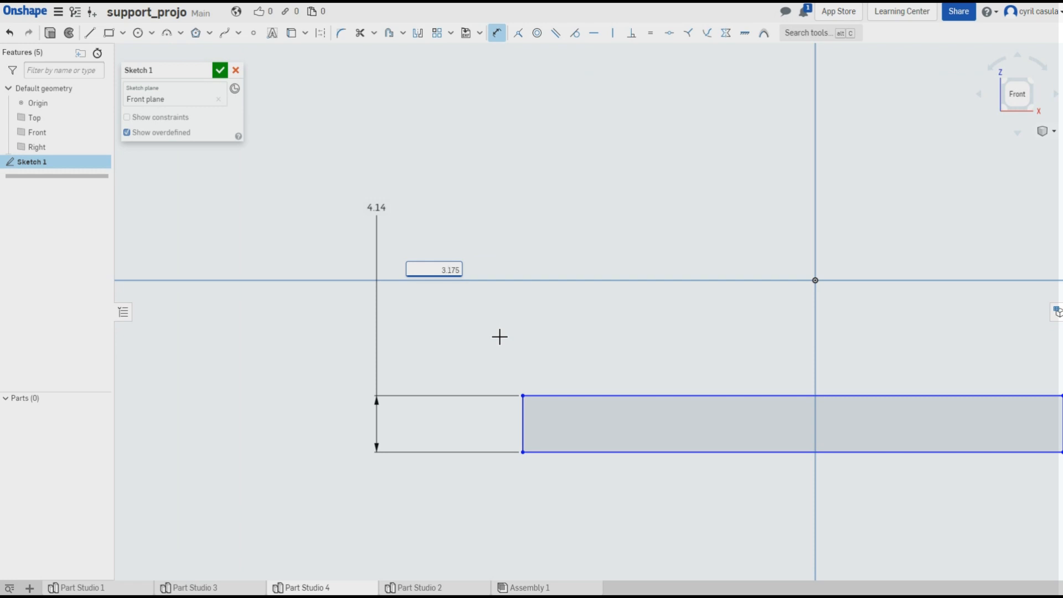
key(Return)
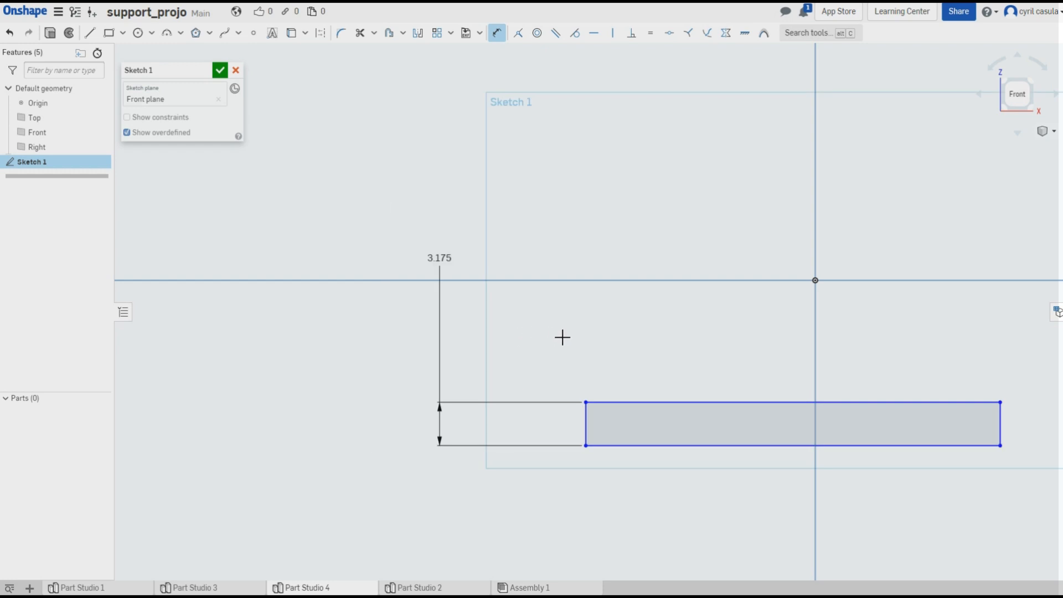
Place a length dimension on the rectangle's upper long side, just above the rectangle.
scroll(693, 345, down, 3)
middle_drag(692, 344, 527, 305)
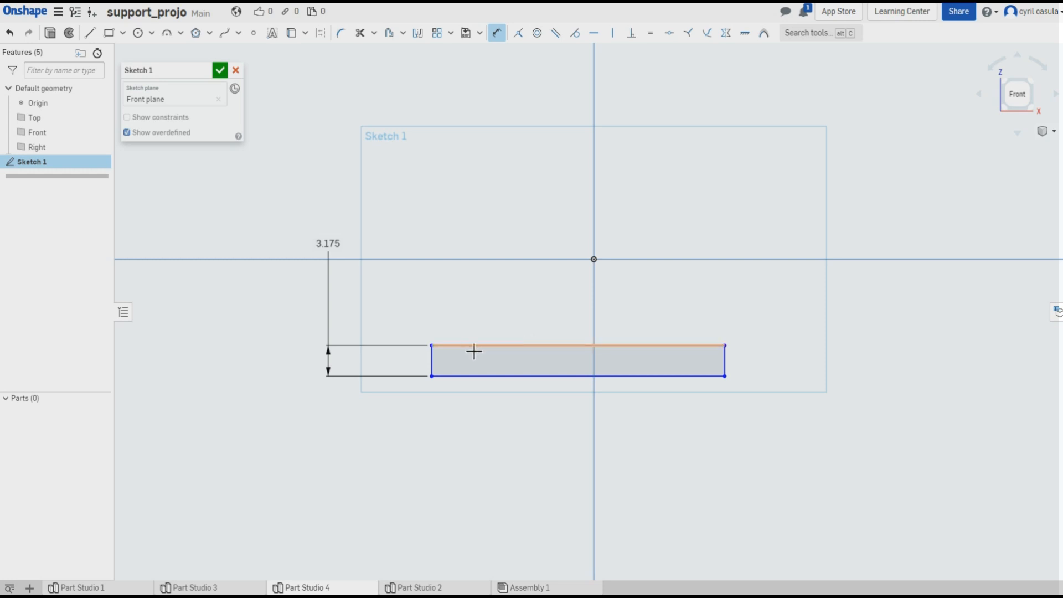
click(498, 348)
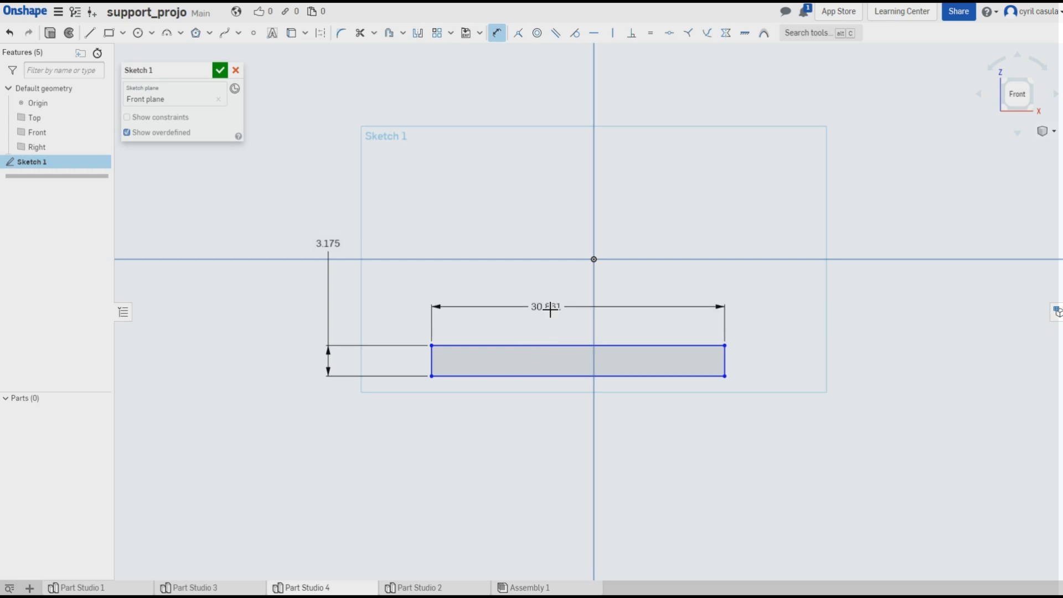
click(551, 304)
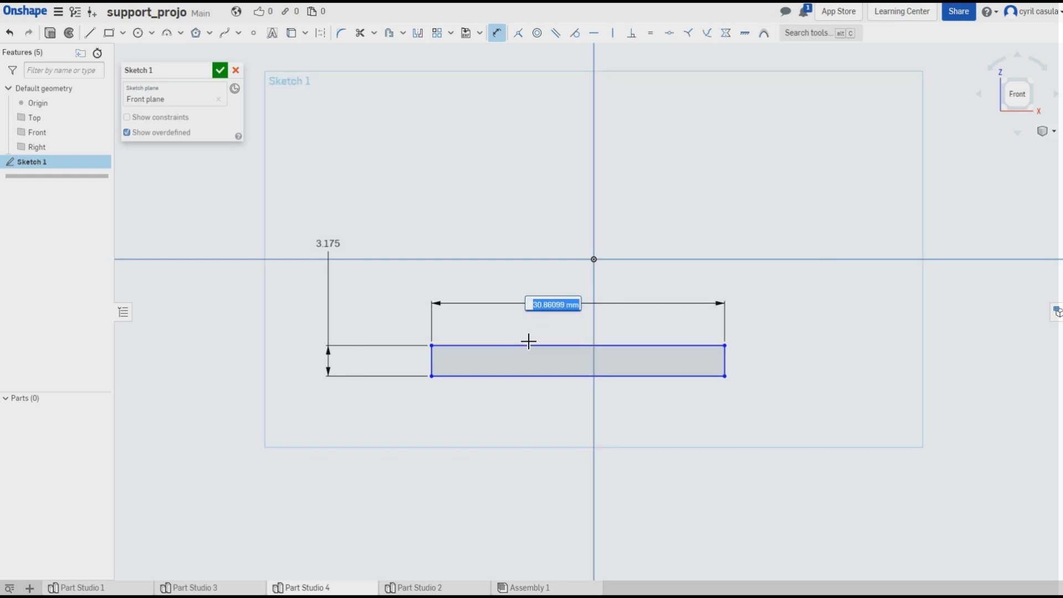
Switch to the Calculator and divide 50 by 1.27.
key(alt+Tab)
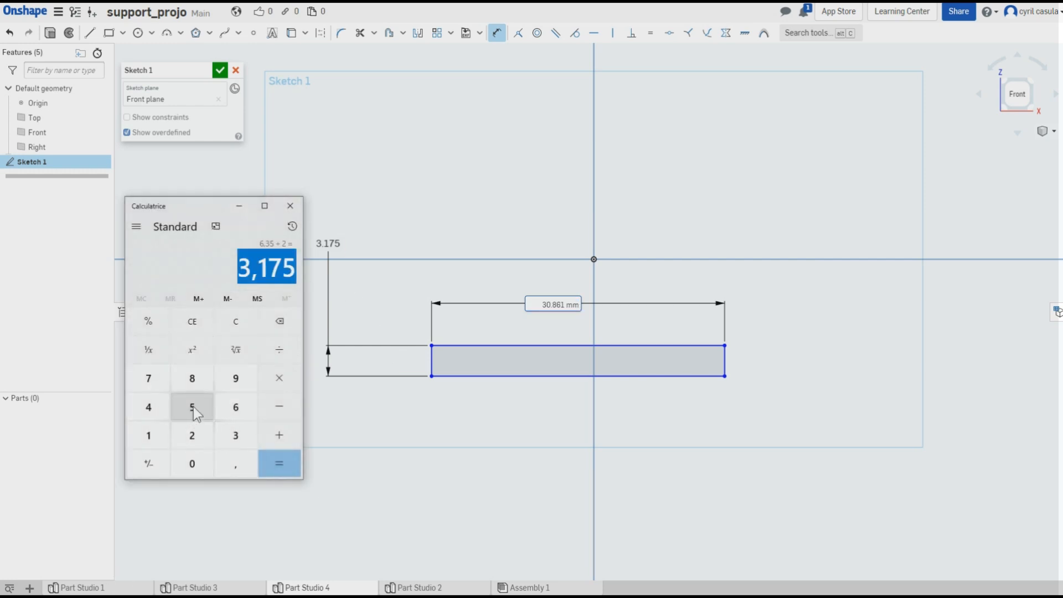
click(194, 407)
click(194, 463)
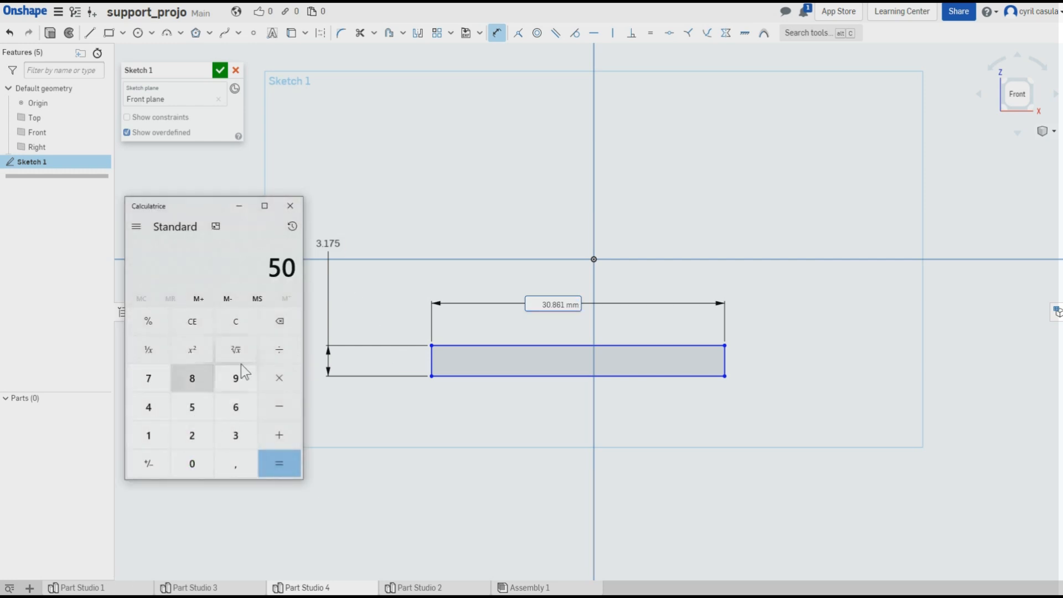
click(280, 350)
click(148, 435)
click(235, 464)
click(194, 436)
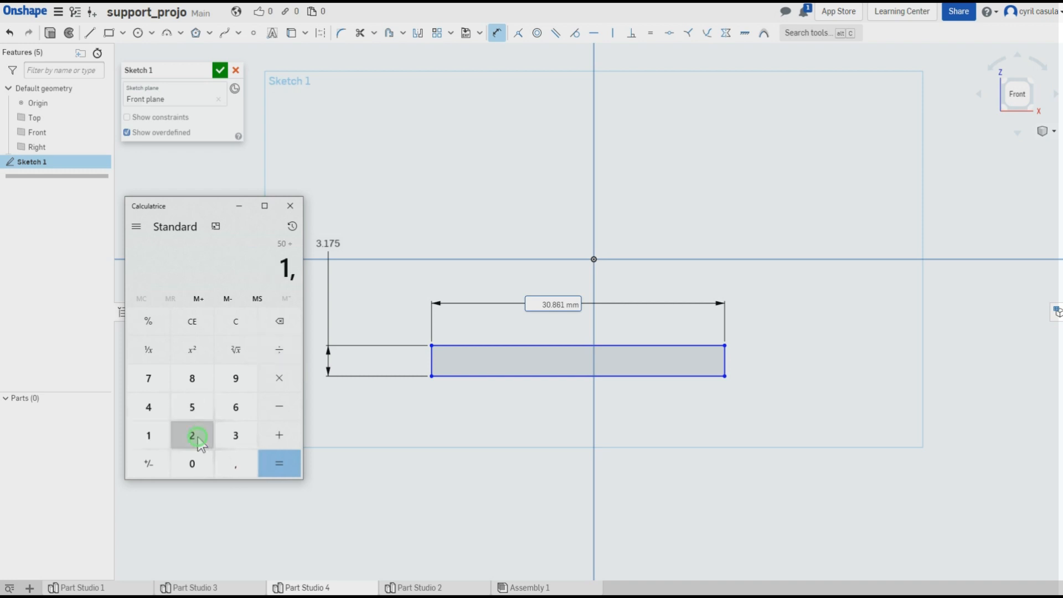
click(150, 379)
click(279, 463)
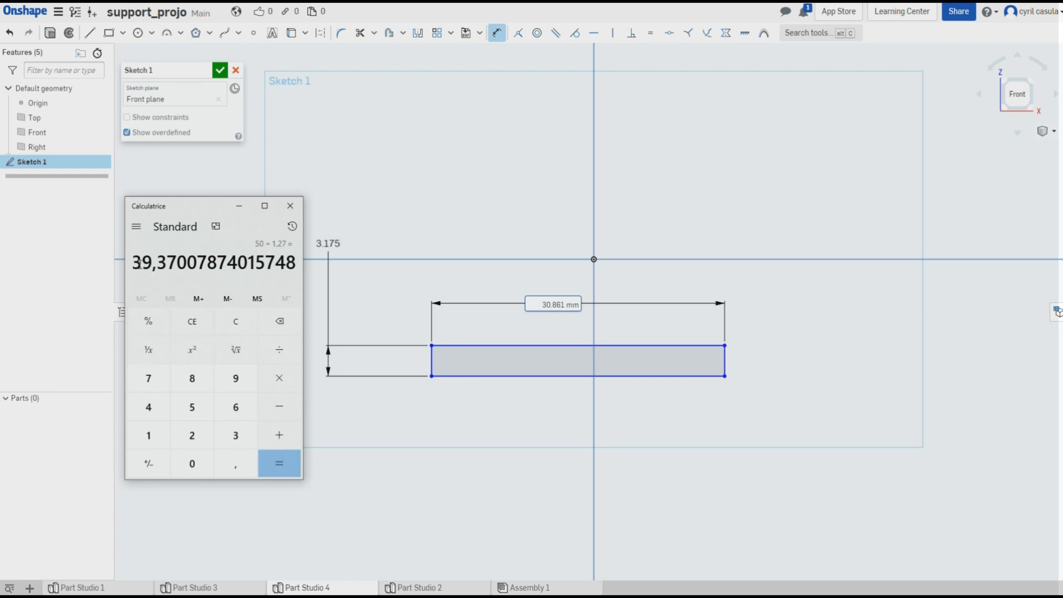
Multiply 40 by 1.27 in the Calculator.
click(156, 409)
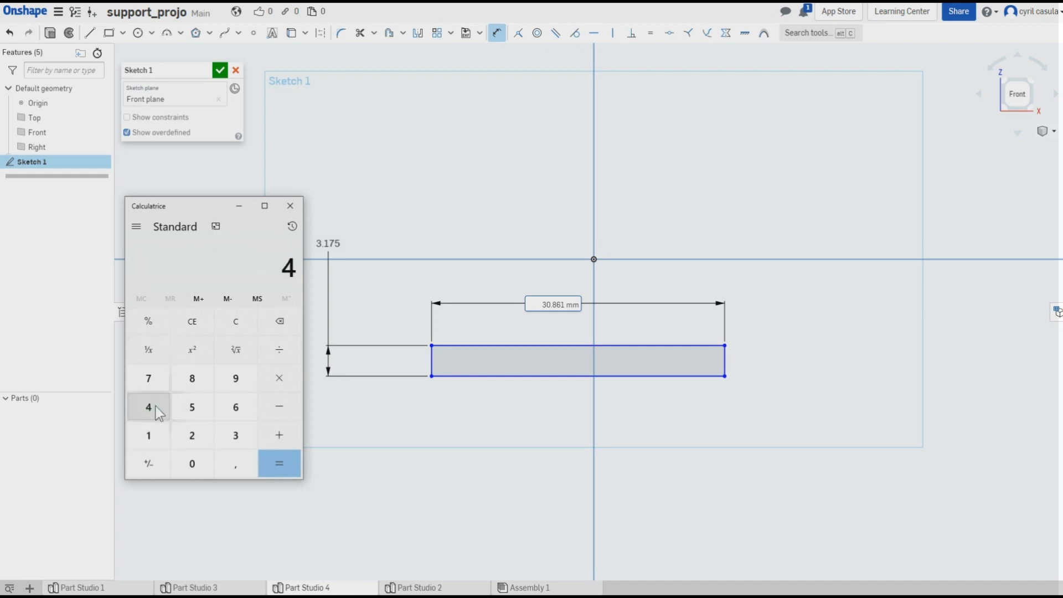
click(197, 464)
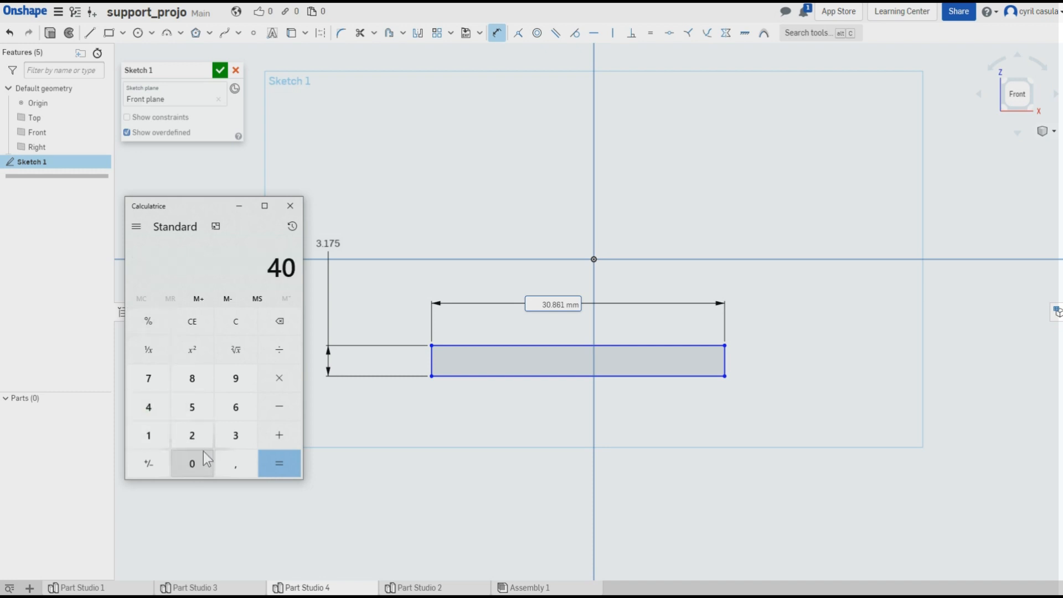
click(281, 380)
click(163, 440)
click(235, 463)
click(192, 435)
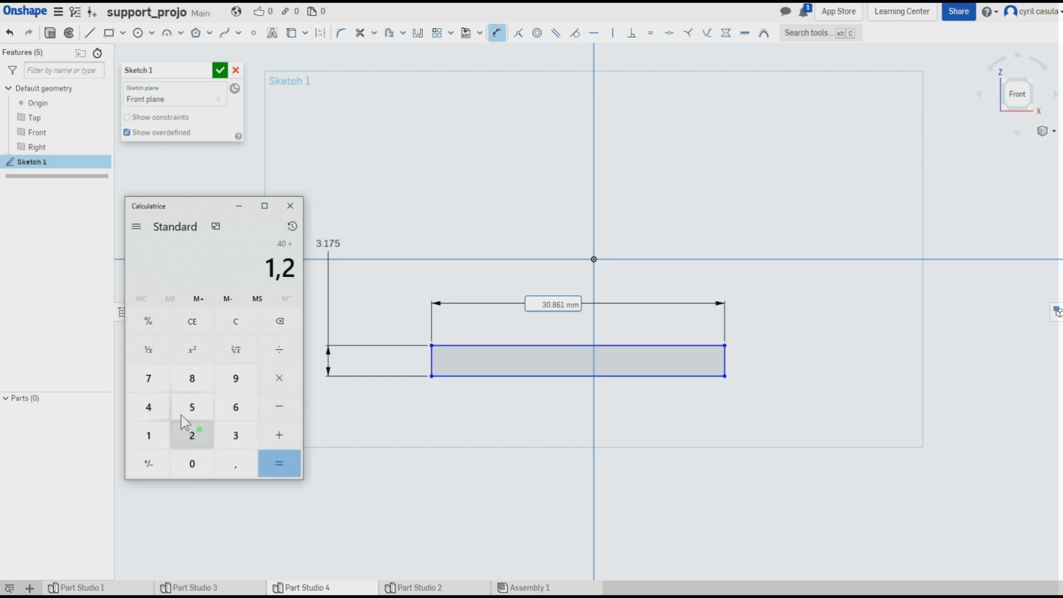
click(148, 378)
click(286, 465)
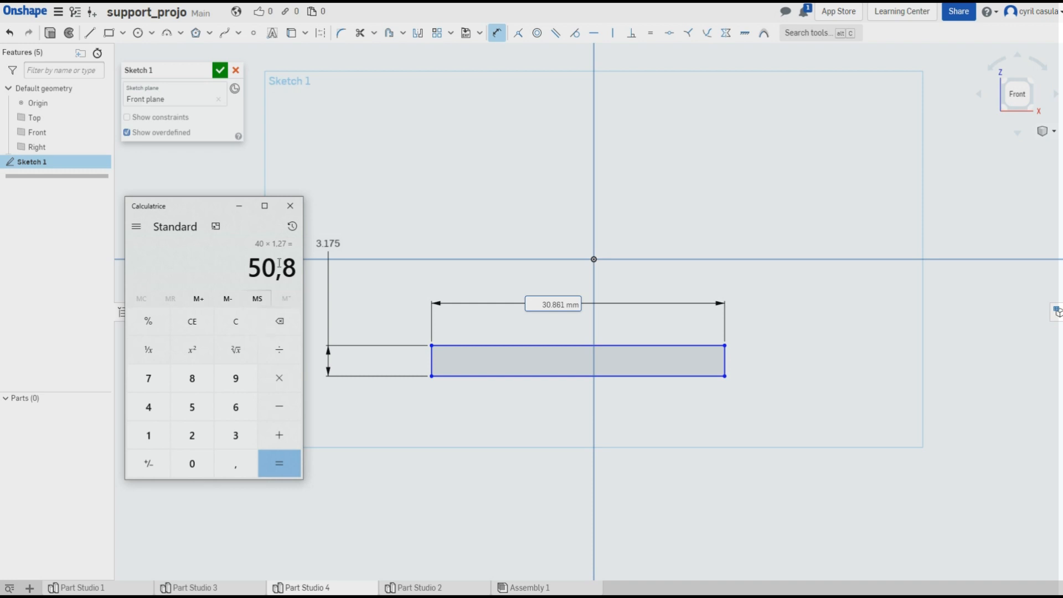
Return to the Onshape sketch and set the rectangle's length dimension to 50.8 mm.
double_click(527, 305)
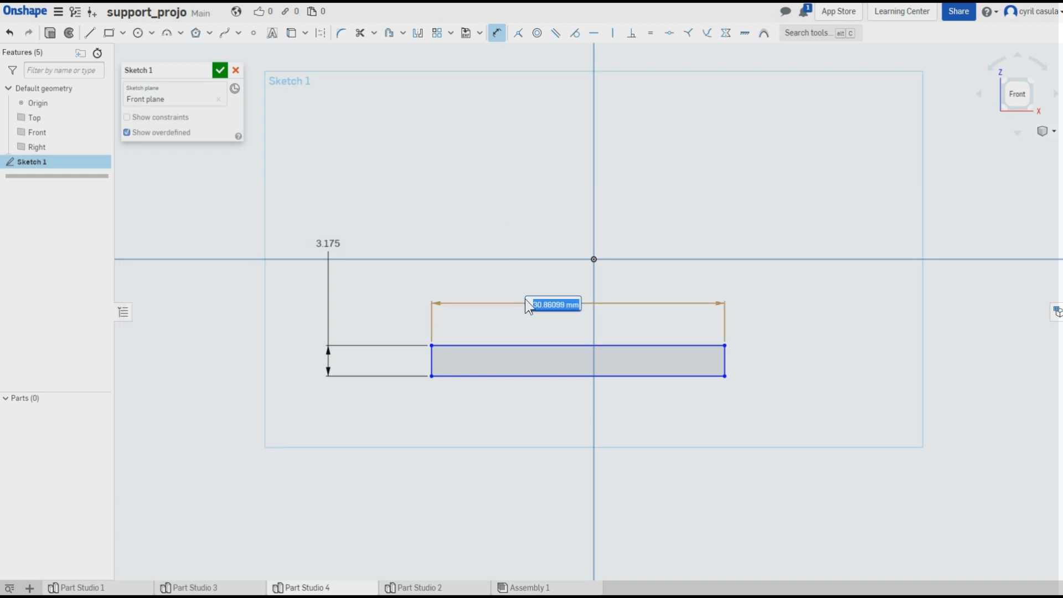
text(50.8)
key(Return)
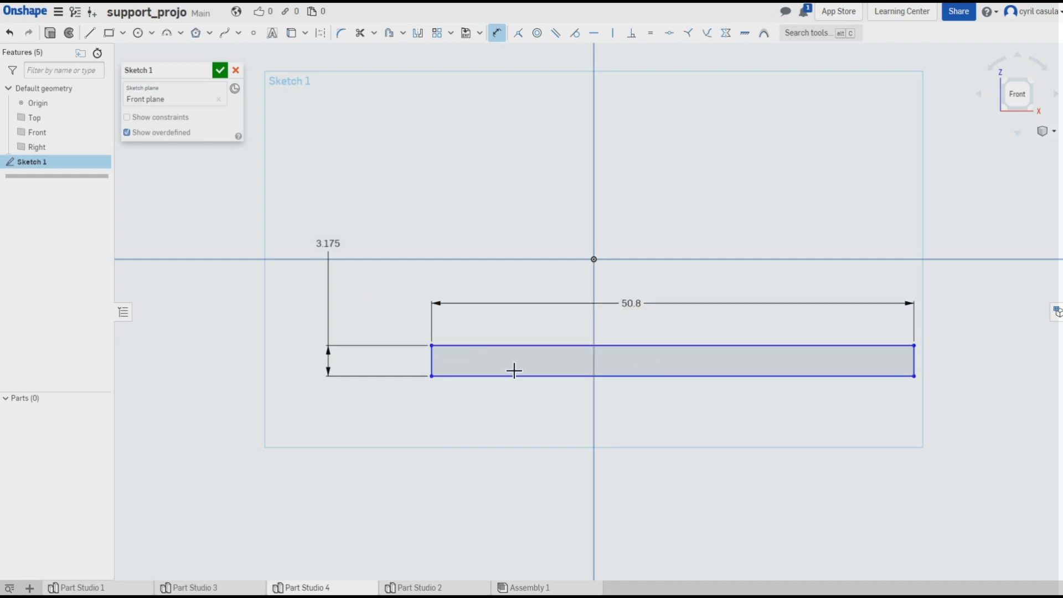
Draw a vertical construction line about 12.4 mm long above and to the left of the rectangle.
mouse_move(410, 182)
middle_down()
mouse_move(662, 190)
mouse_move(471, 209)
middle_up()
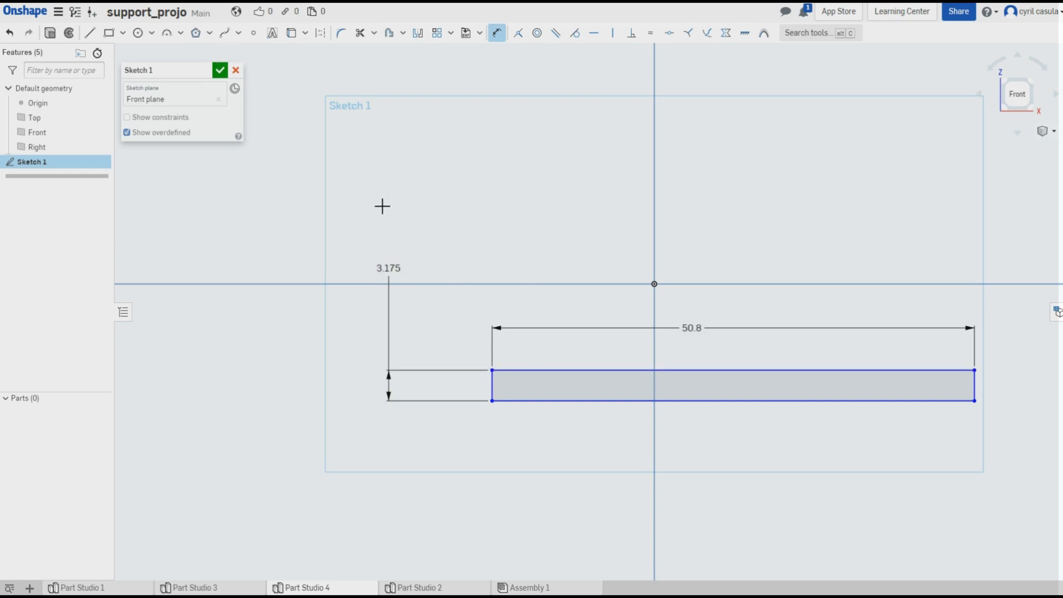
click(91, 34)
click(320, 32)
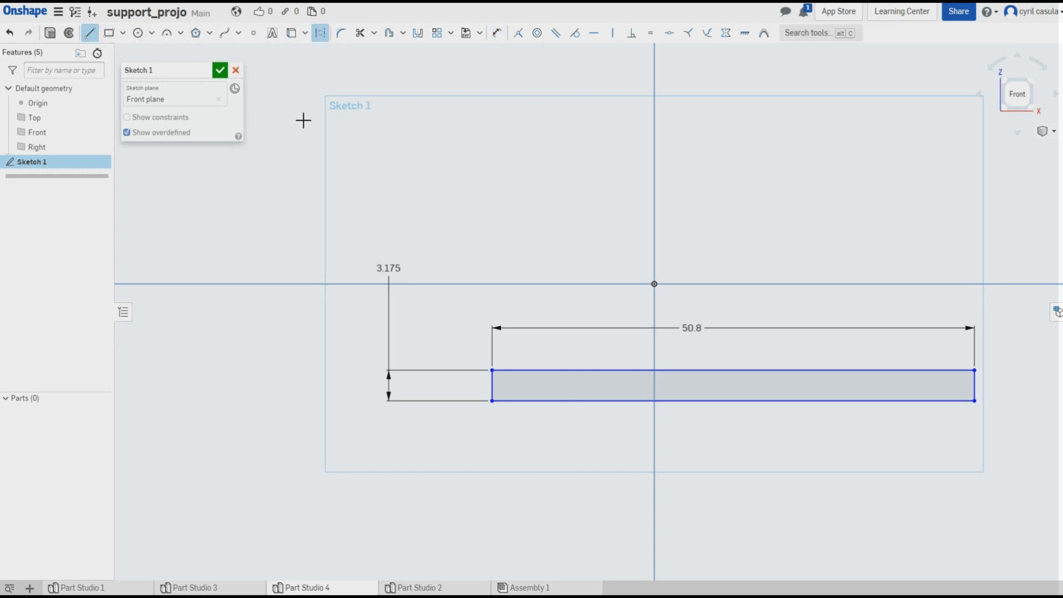
click(457, 116)
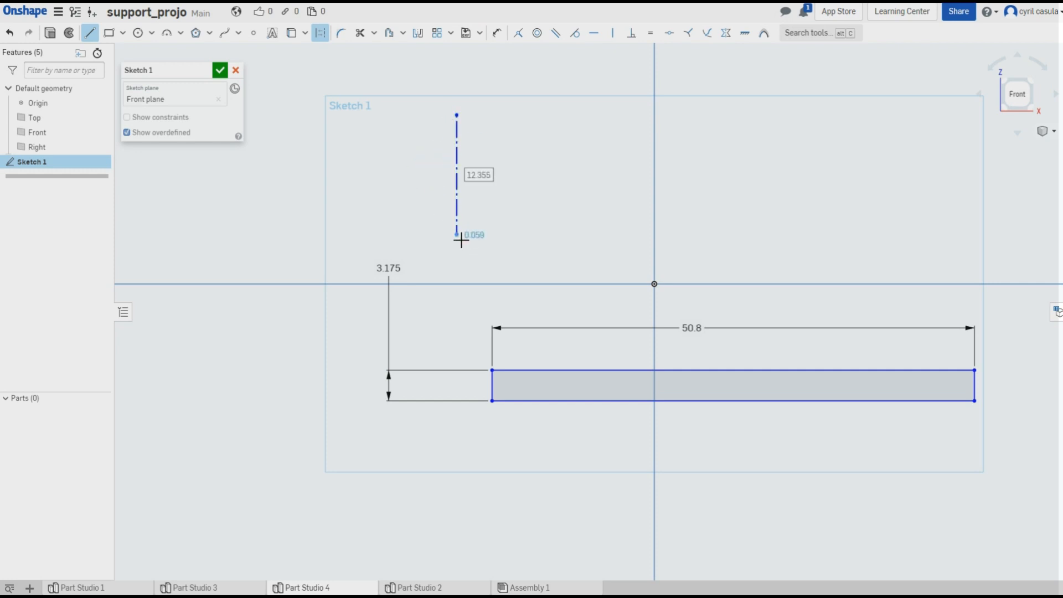
click(461, 239)
key(Escape)
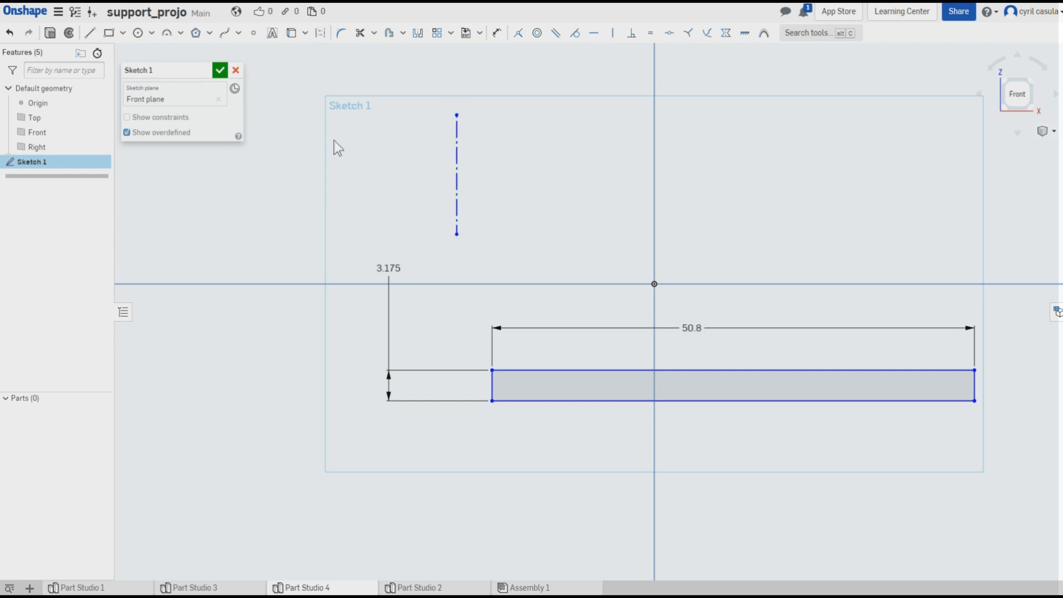
Draw a horizontal construction line crossing the vertical construction line near its middle, perpendicular to it.
click(89, 36)
click(320, 33)
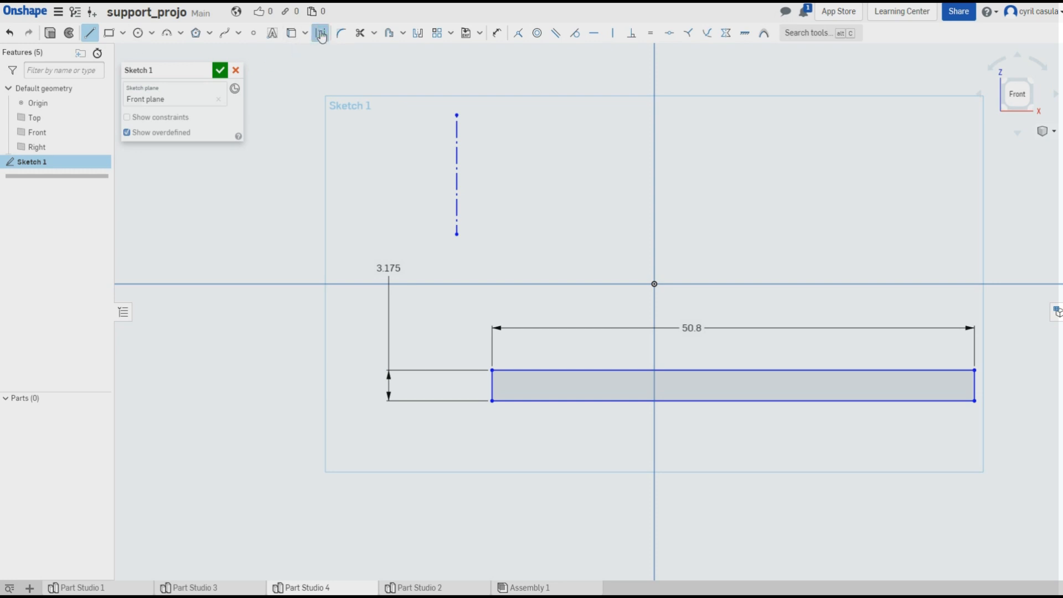
click(394, 174)
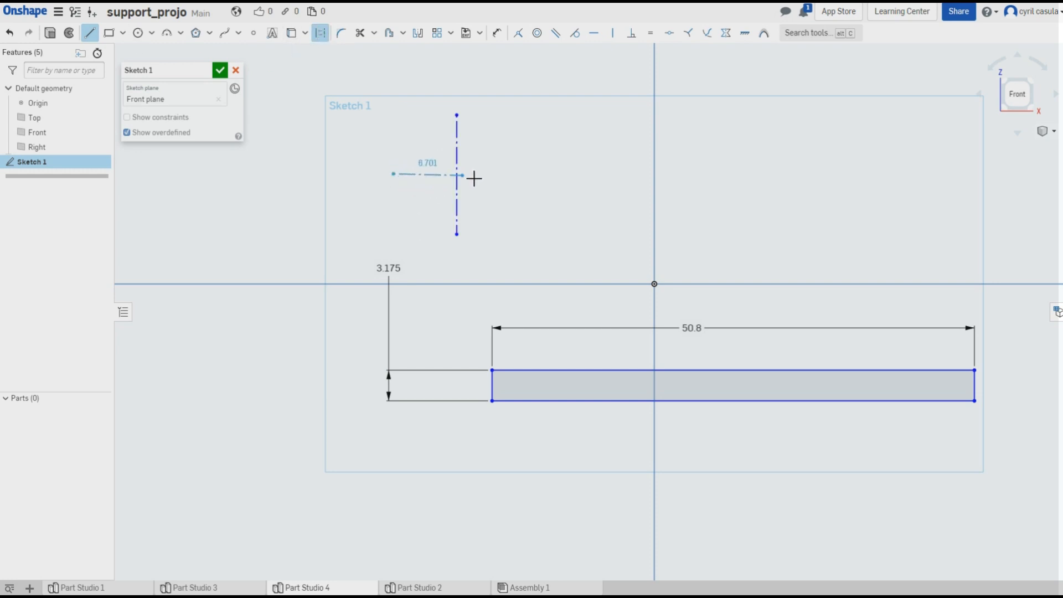
click(518, 187)
key(Escape)
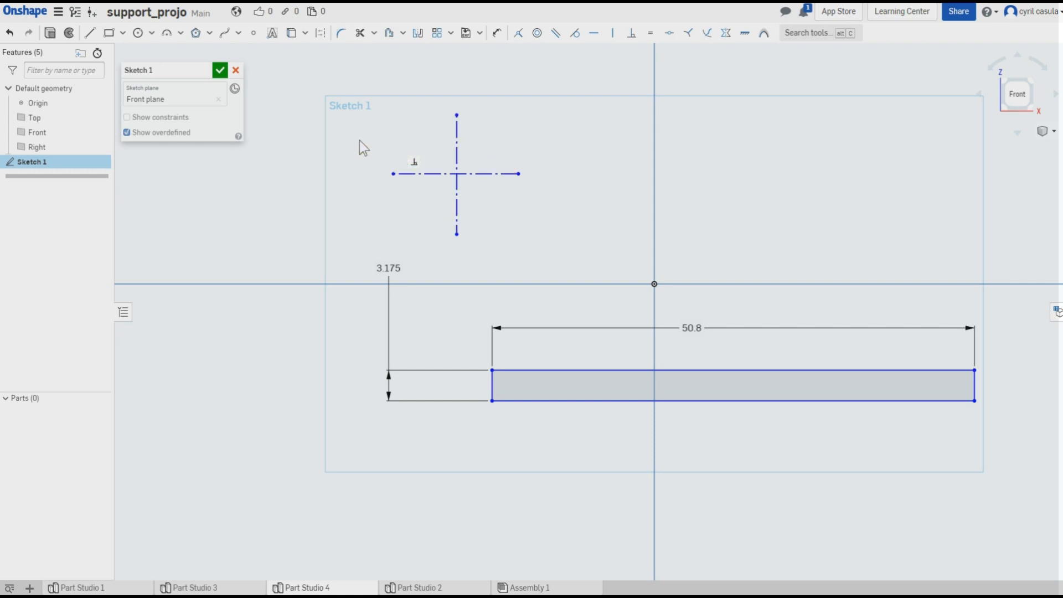
Consult the Whitworth thread page's formulas and 1/4" row, multiply 1.27 by 0.960491 in the Calculator and highlight the result's first digits.
middle_drag(360, 140, 391, 161)
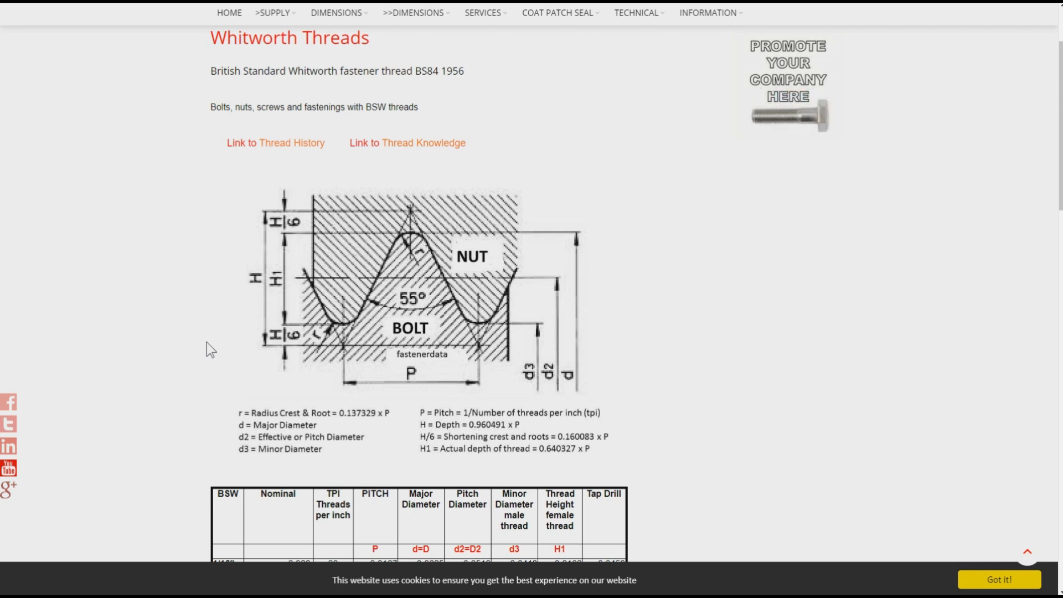
scroll(209, 341, down, 2)
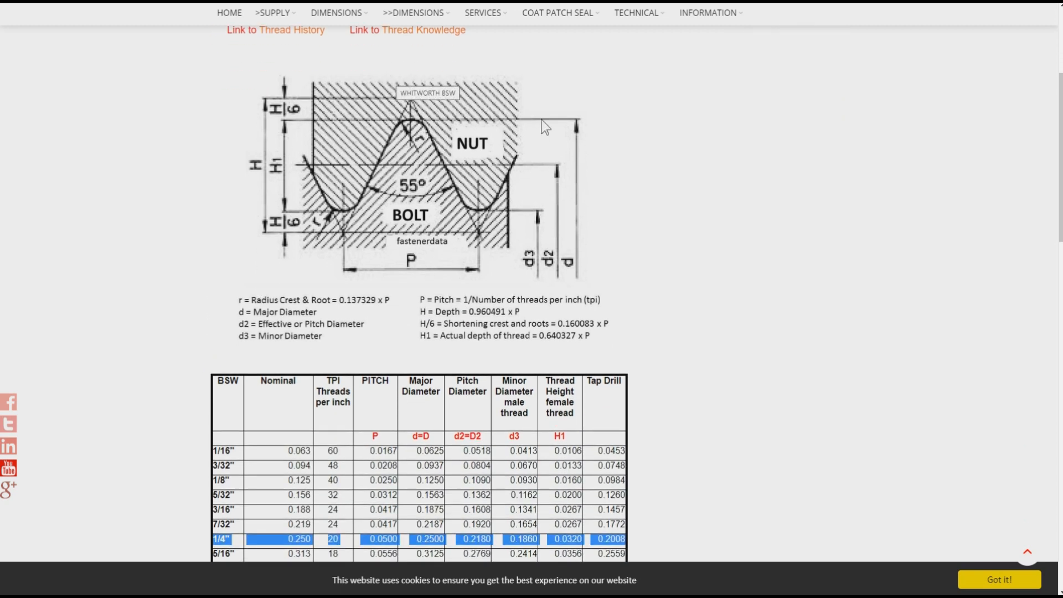
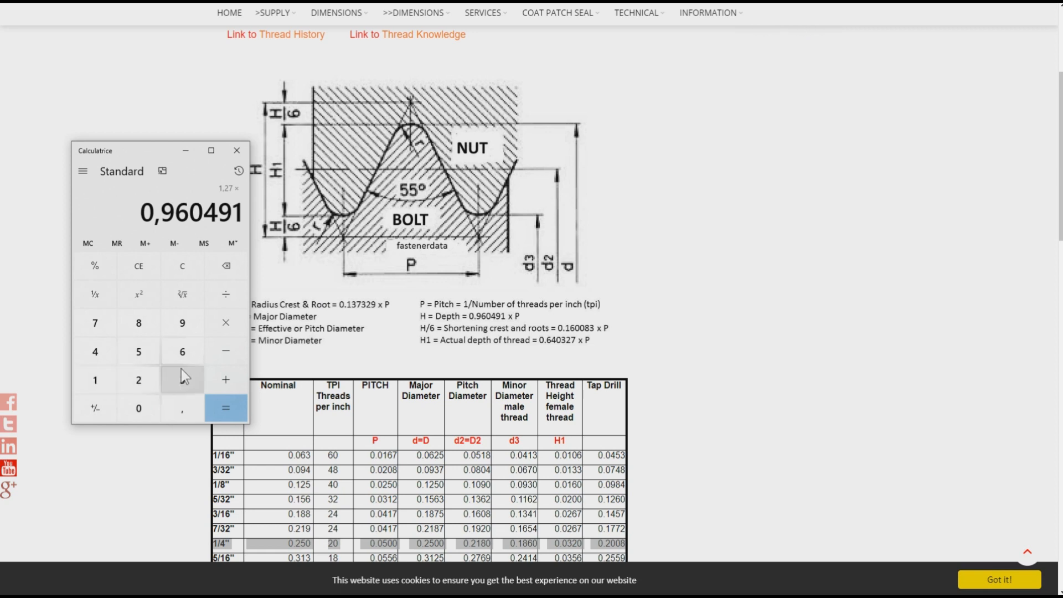
click(220, 404)
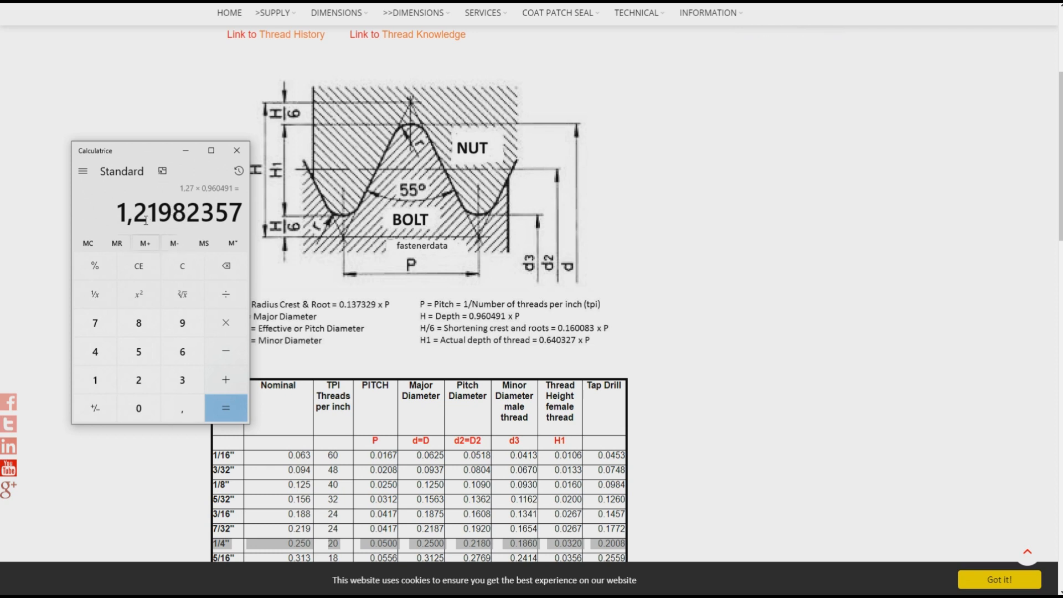
drag(122, 212, 185, 213)
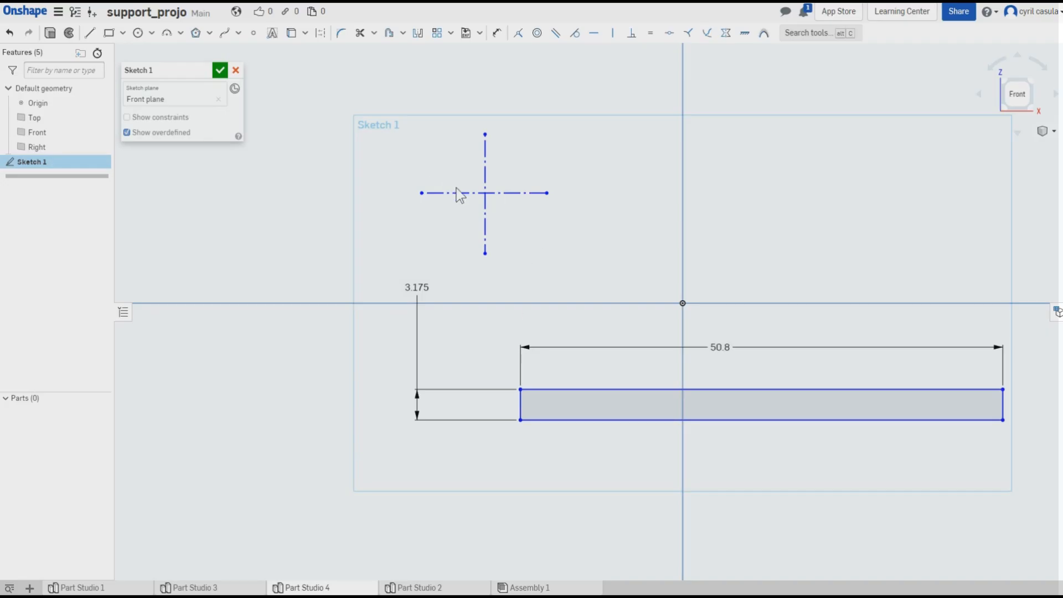
Draw two solid lines forming an upward-opening V from the construction lines' crossing, the left one about 6 mm long.
scroll(458, 195, up, 6)
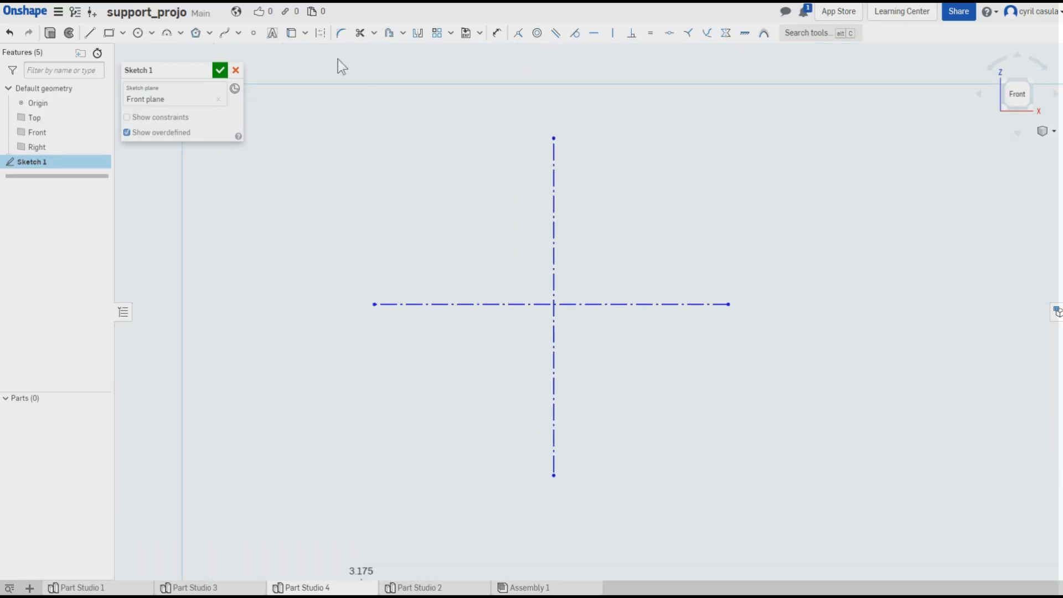
click(88, 35)
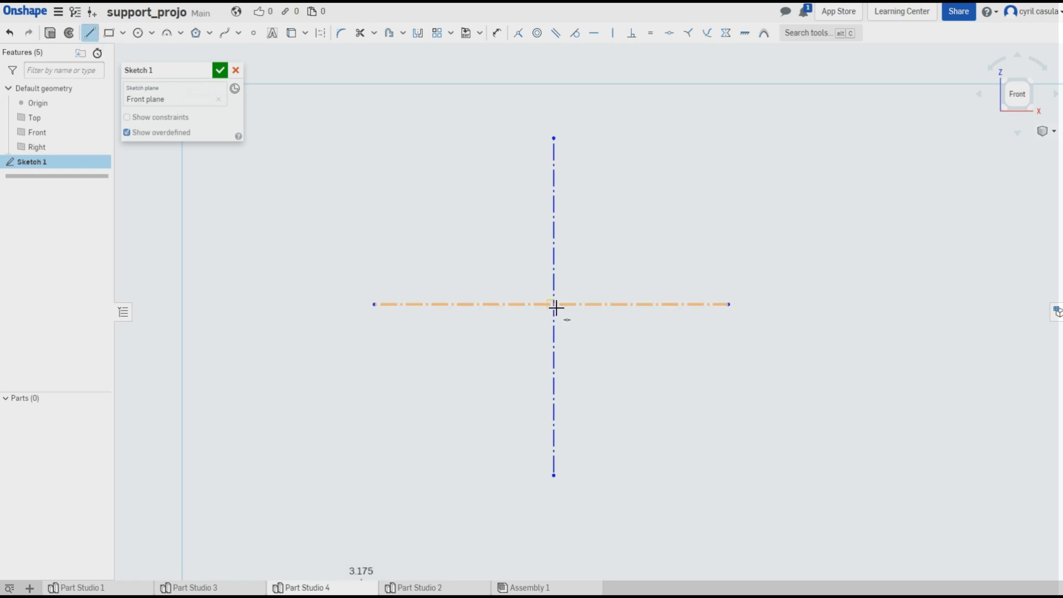
click(450, 182)
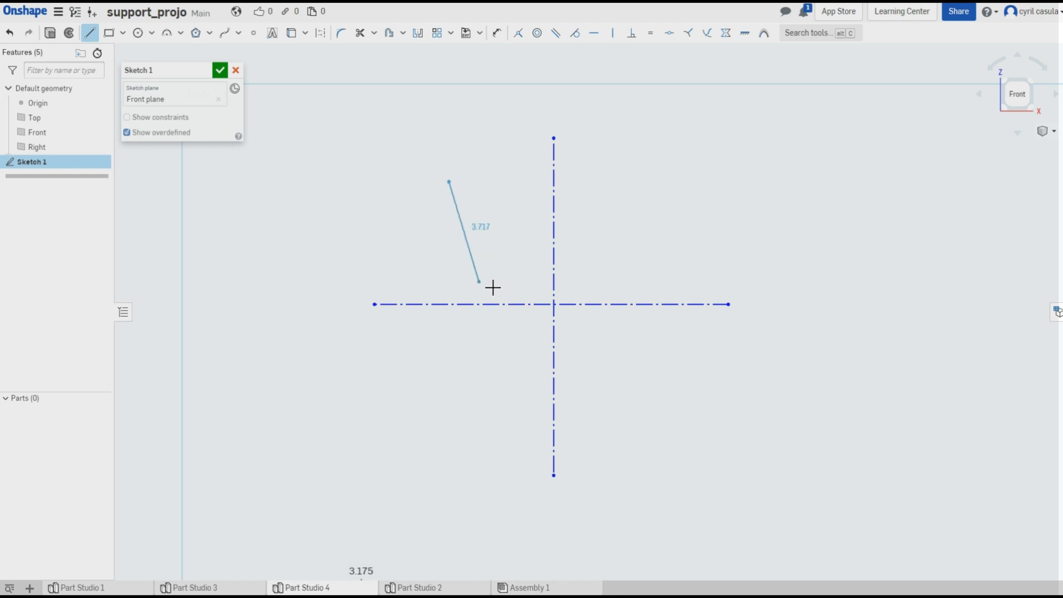
click(556, 306)
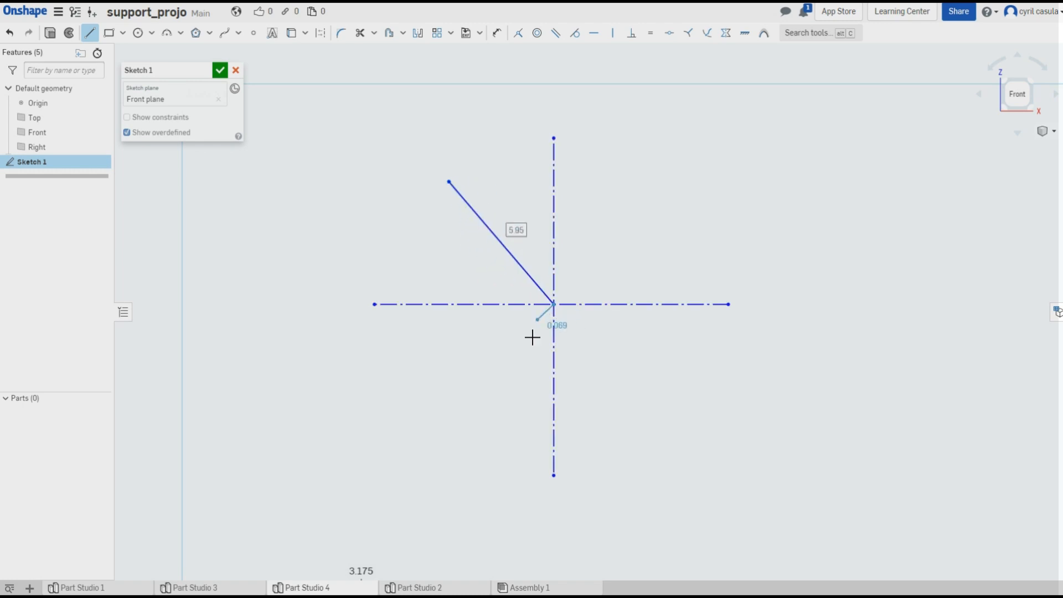
click(649, 181)
key(Escape)
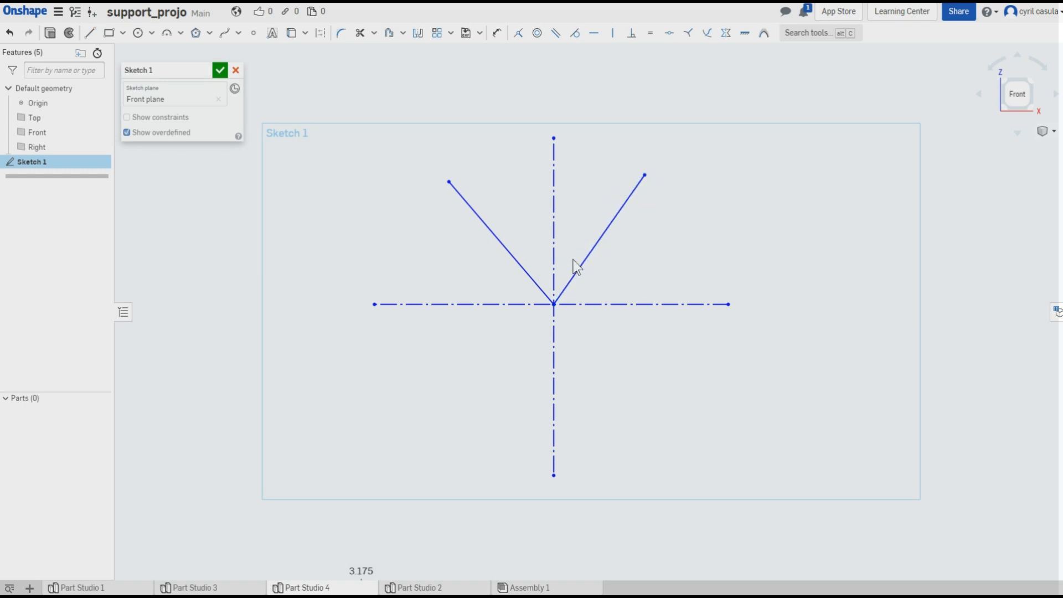
Dimension the angle between the V's left line and the vertical construction line and set it to 27.5 degrees.
click(497, 34)
click(492, 231)
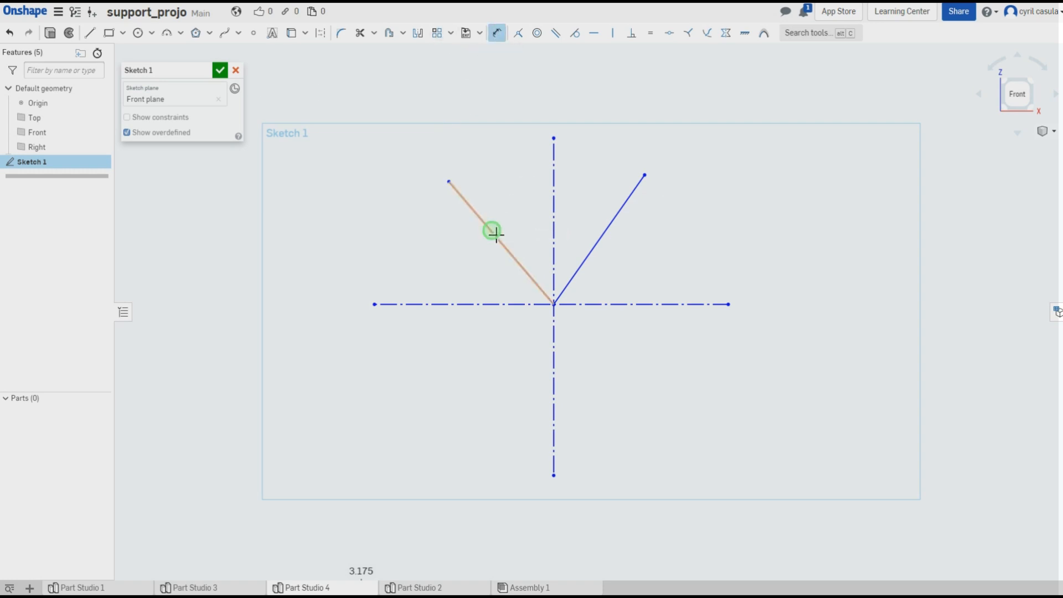
click(554, 225)
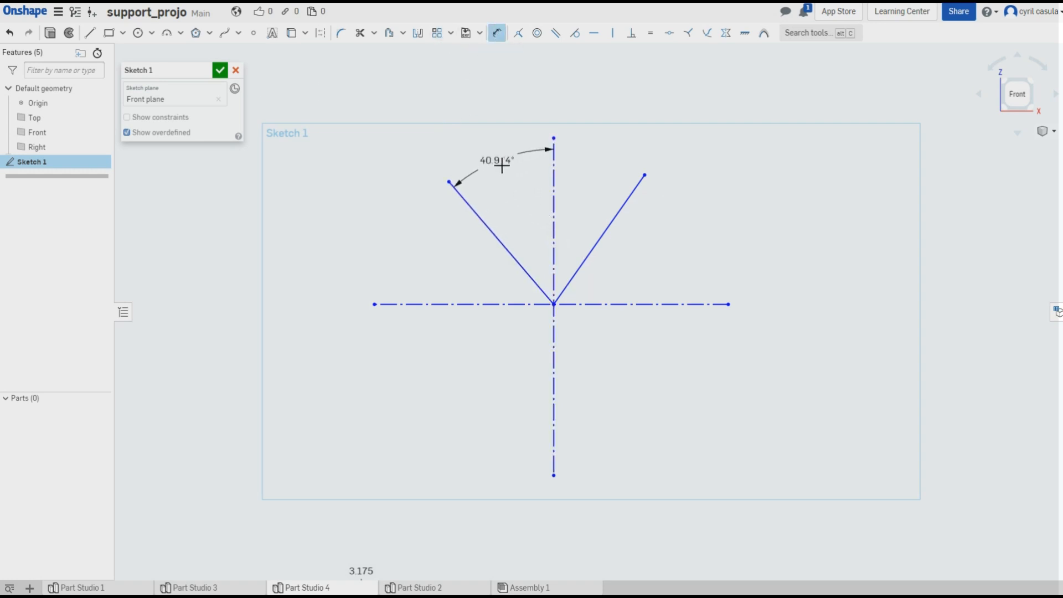
click(502, 166)
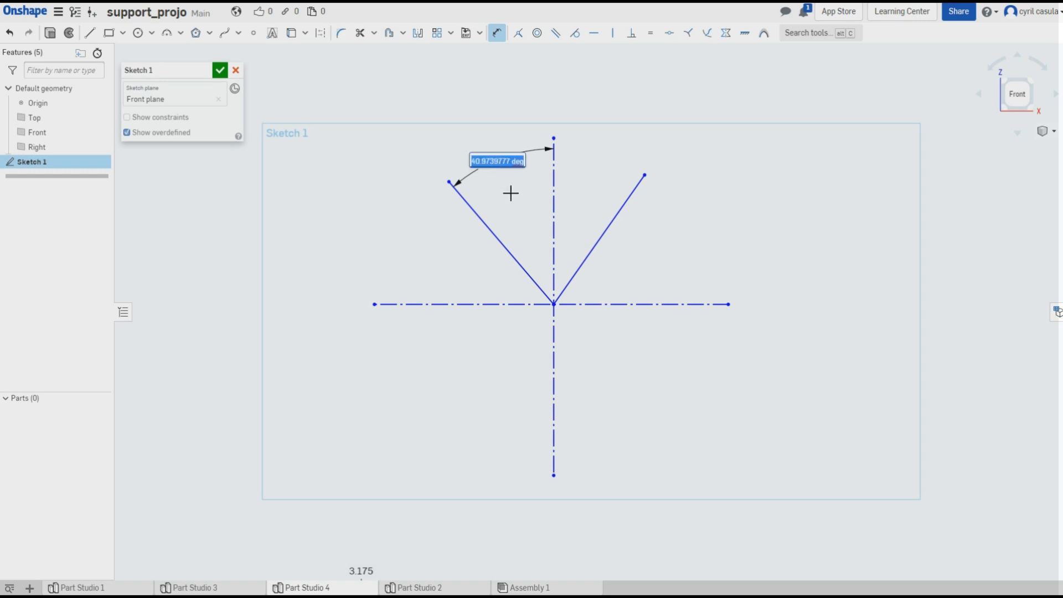
text(27.5)
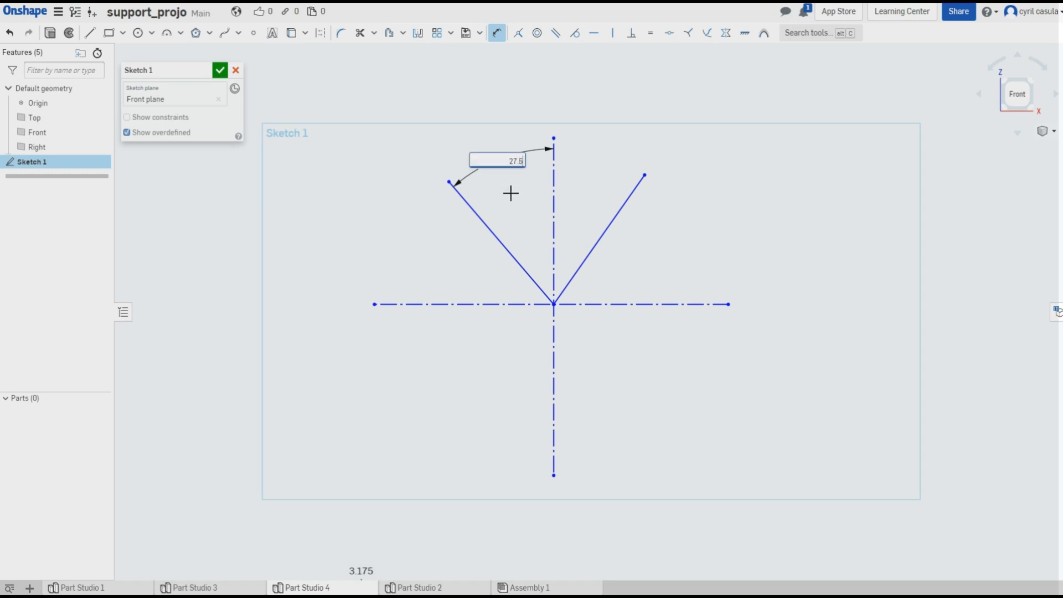
key(Escape)
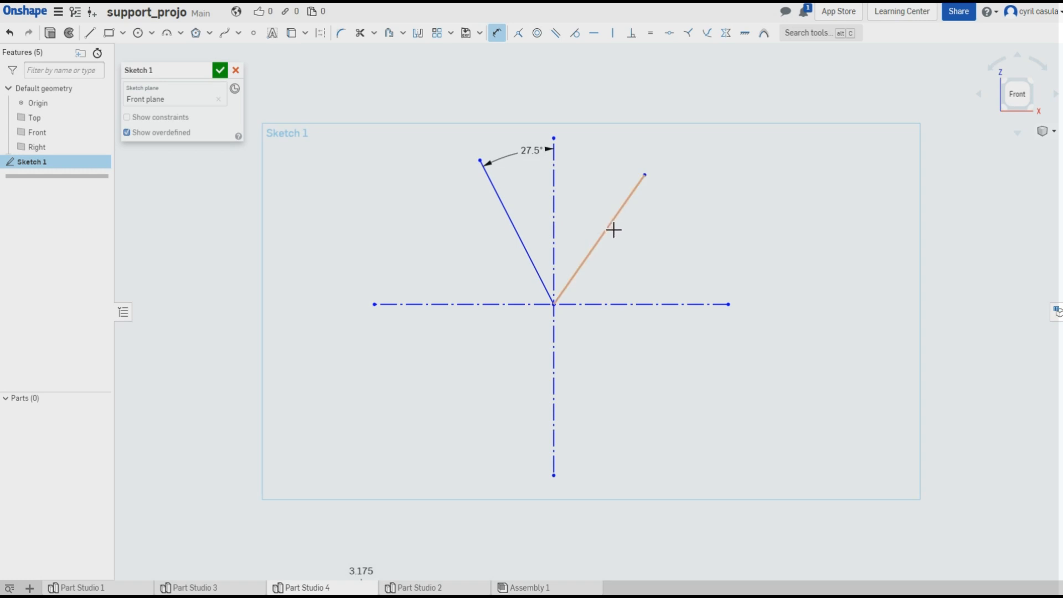
Dimension the angle between the V's right line and the vertical construction line and set it to 27.5 degrees.
click(614, 231)
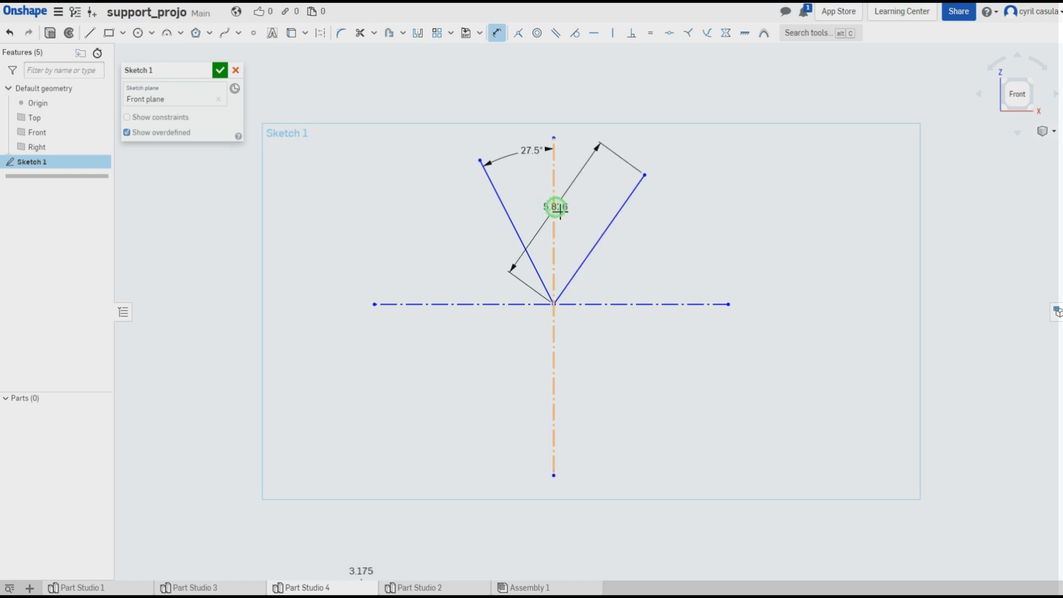
click(556, 208)
click(595, 171)
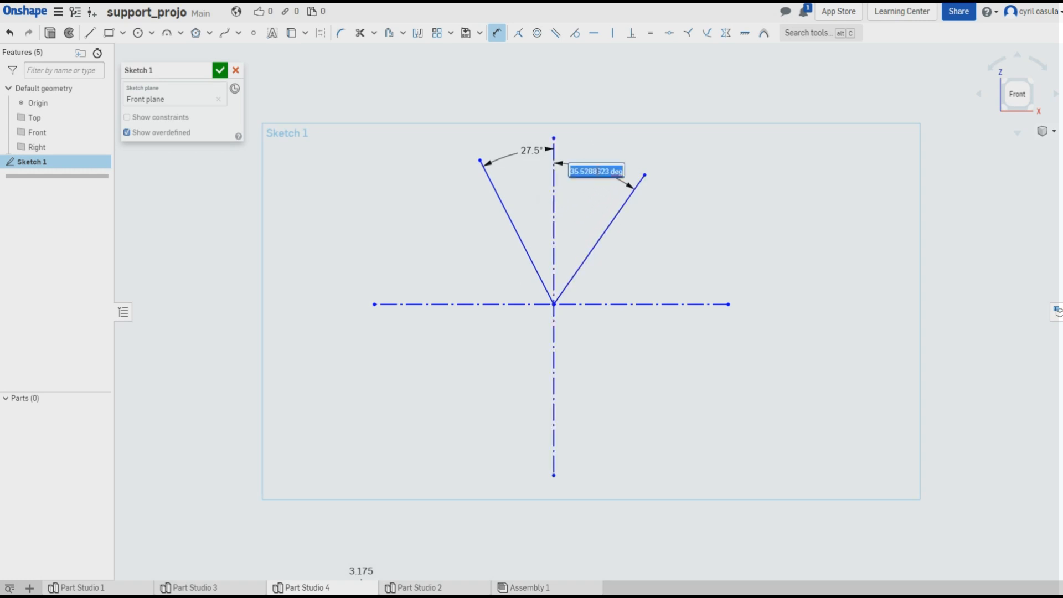
text(27.5)
key(Return)
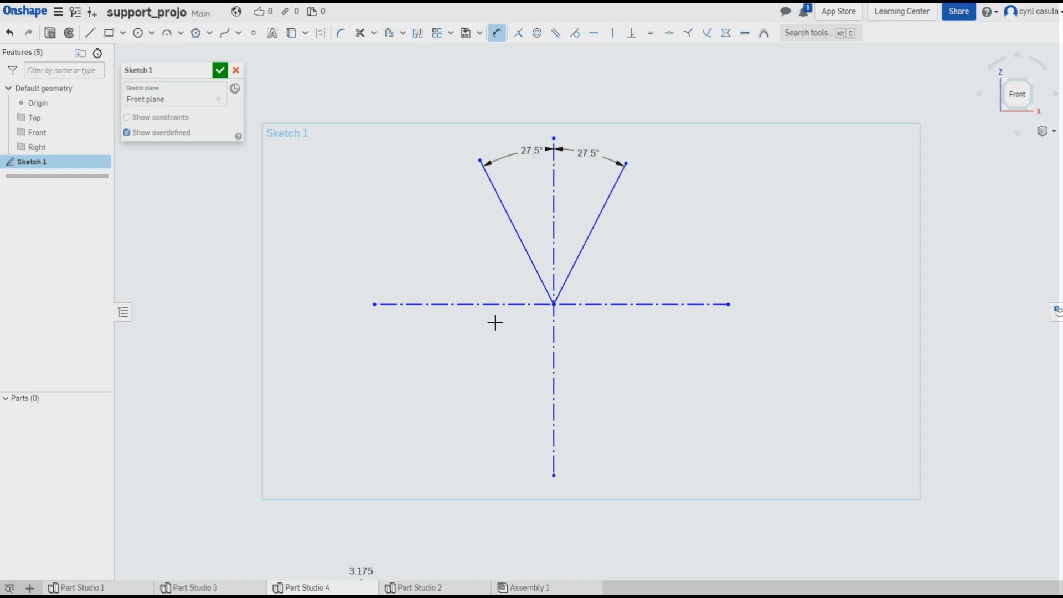
Draw a solid horizontal line about 12.4 mm long across the upper part of the V, crossing both of its sides.
click(90, 33)
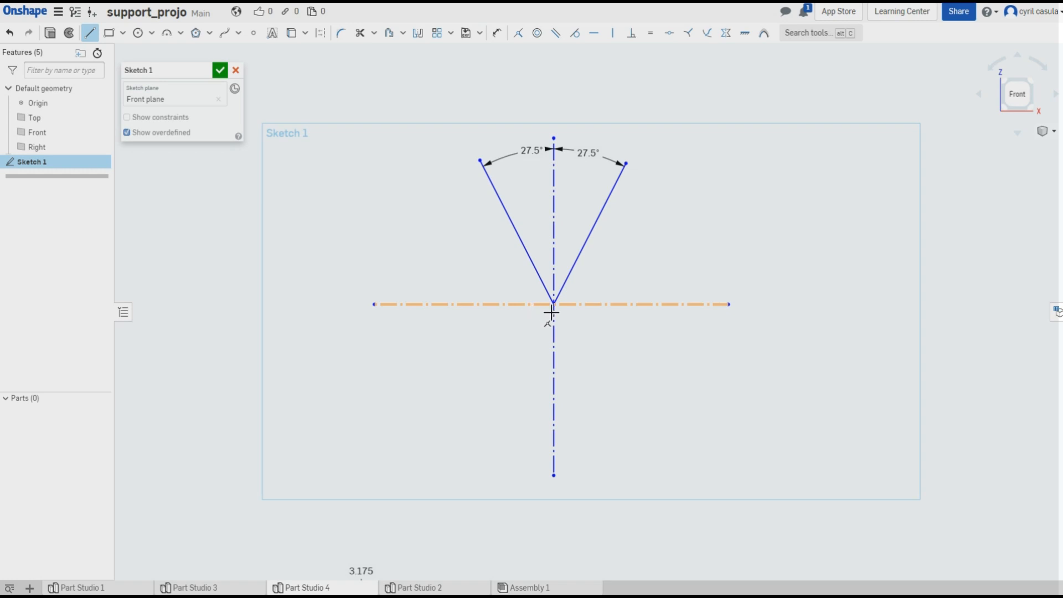
click(406, 175)
click(738, 175)
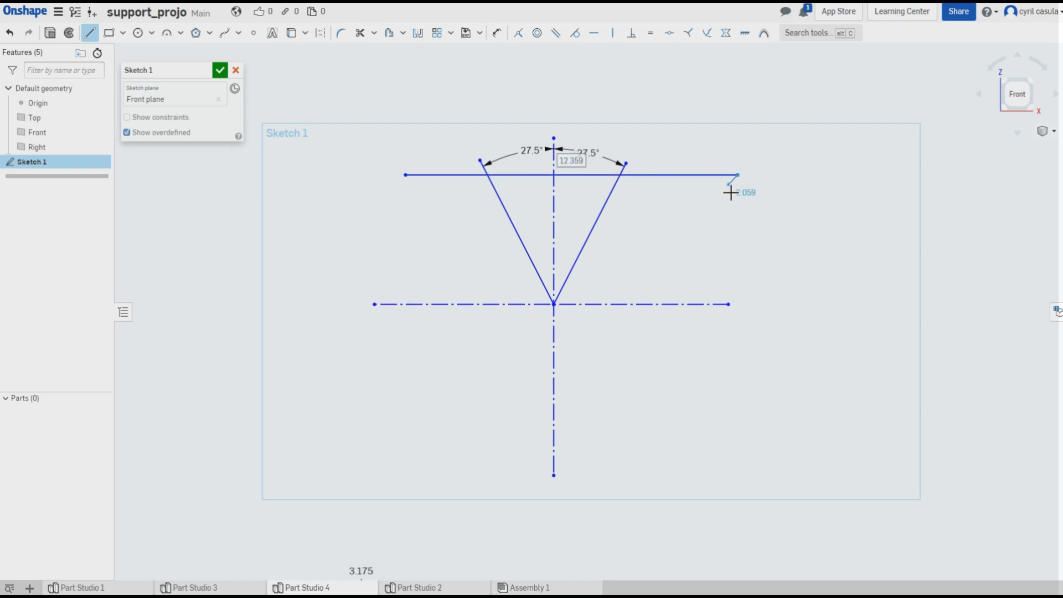
key(Escape)
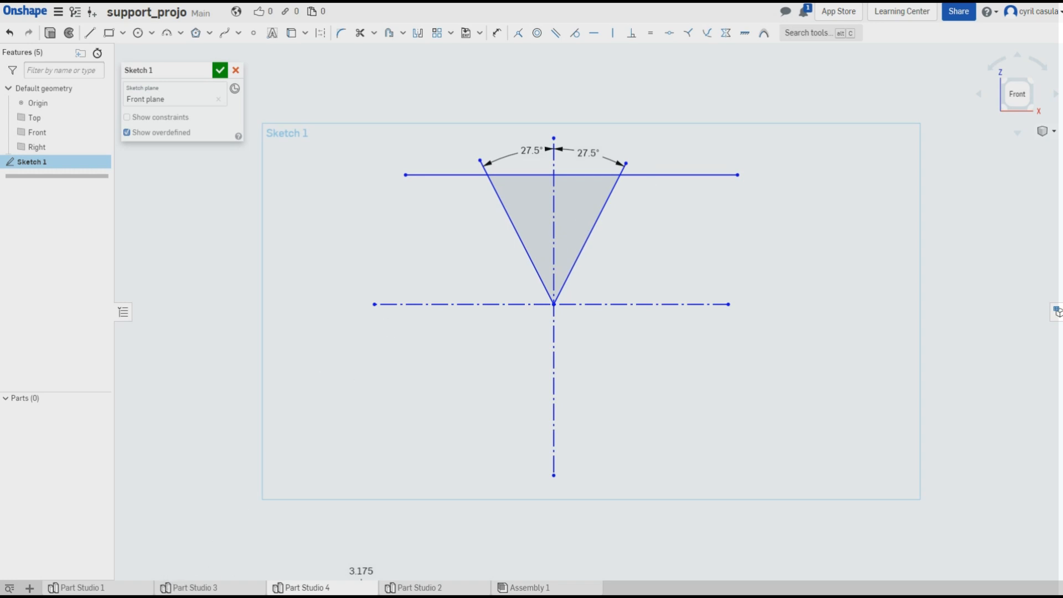
Check the calculated thread depth and set the distance from the solid horizontal line to the horizontal construction line to 1.2198 mm.
key(ctrl+Tab)
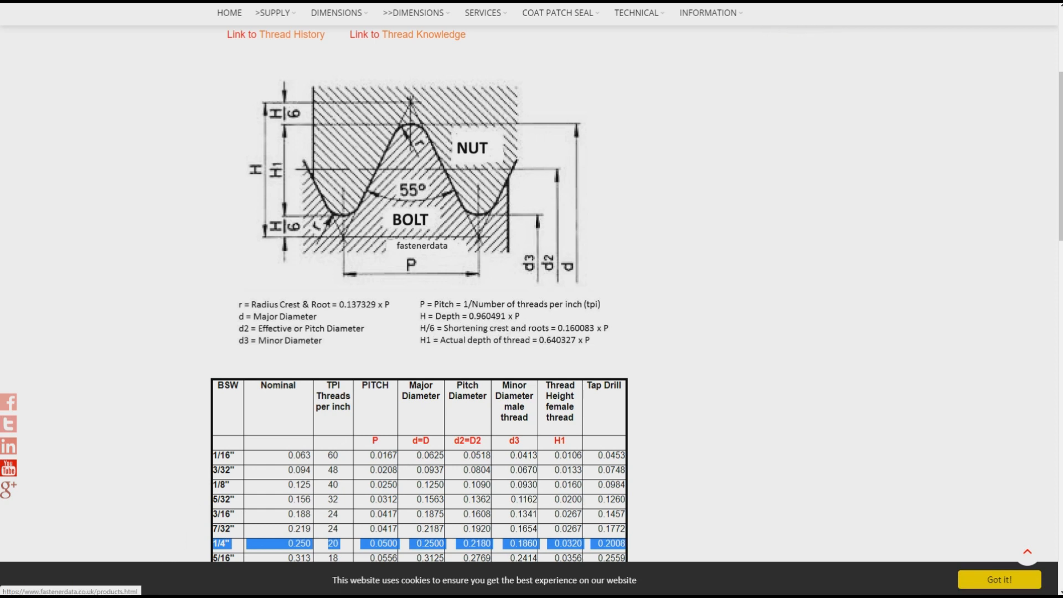
key(alt+Tab)
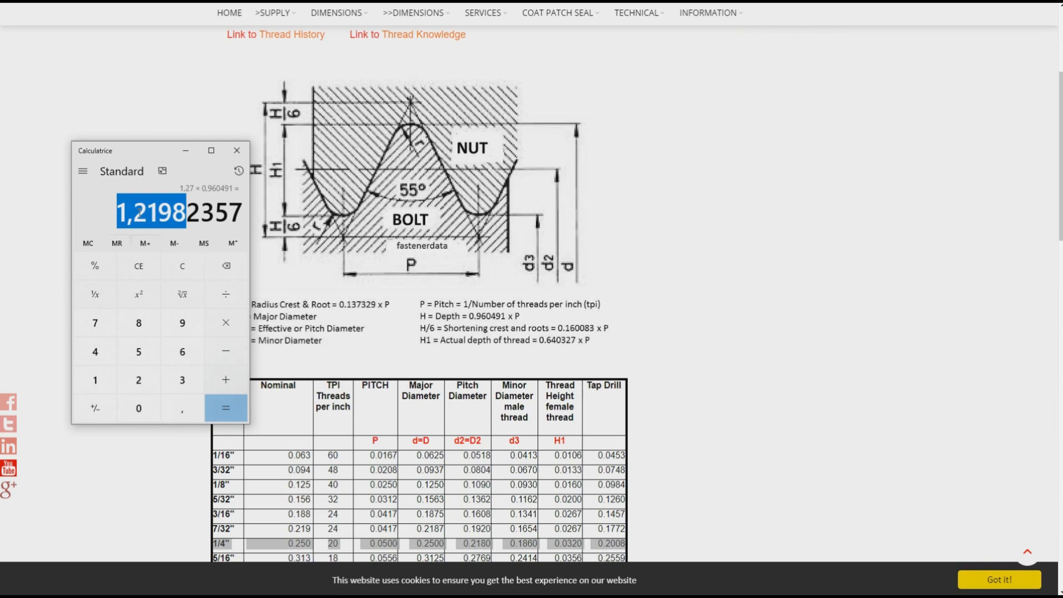
key(alt+Tab)
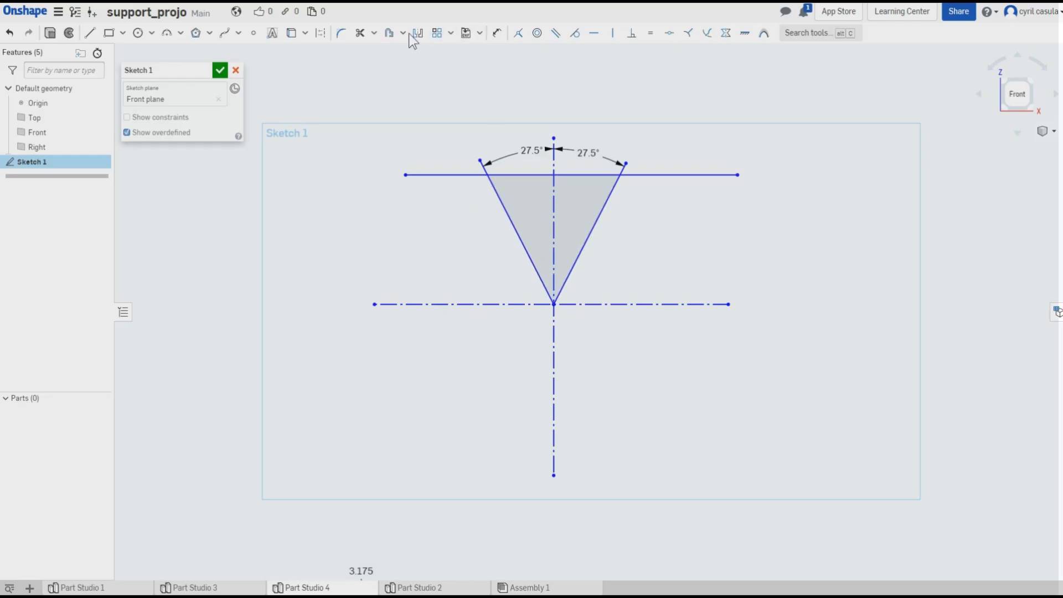
click(497, 33)
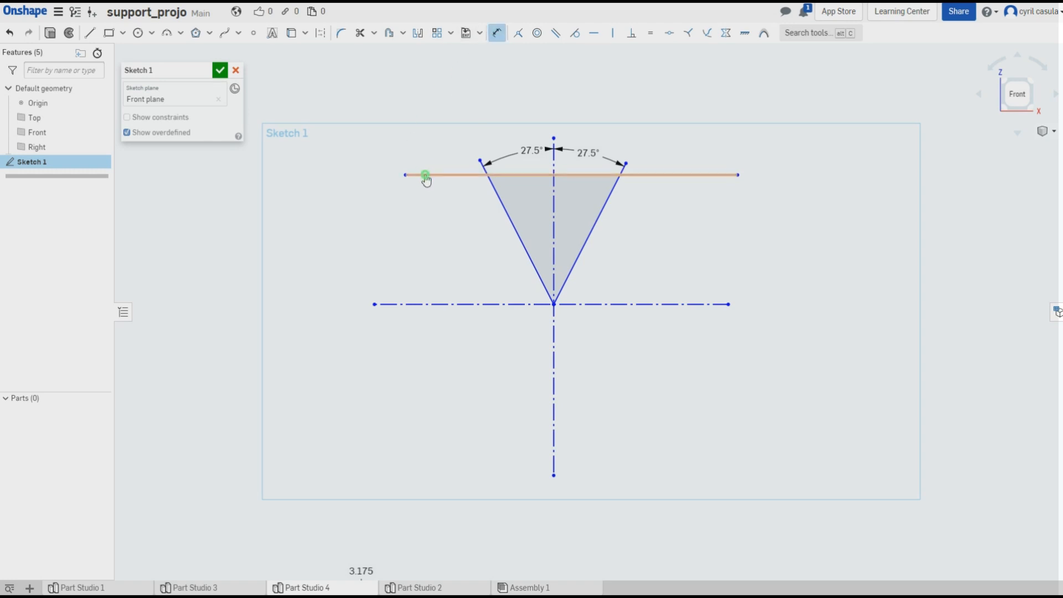
click(425, 175)
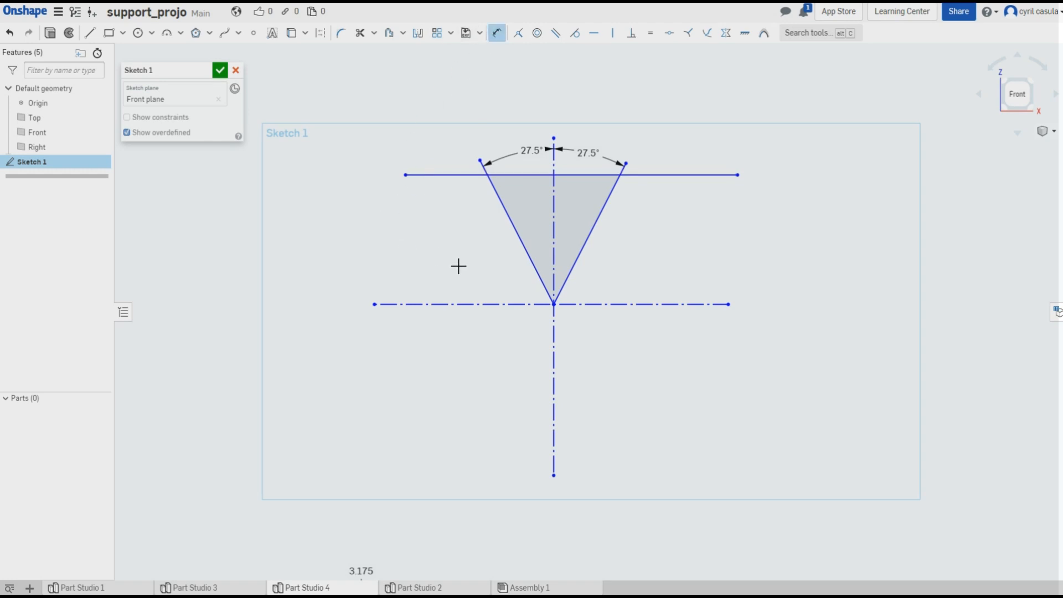
click(424, 305)
click(350, 245)
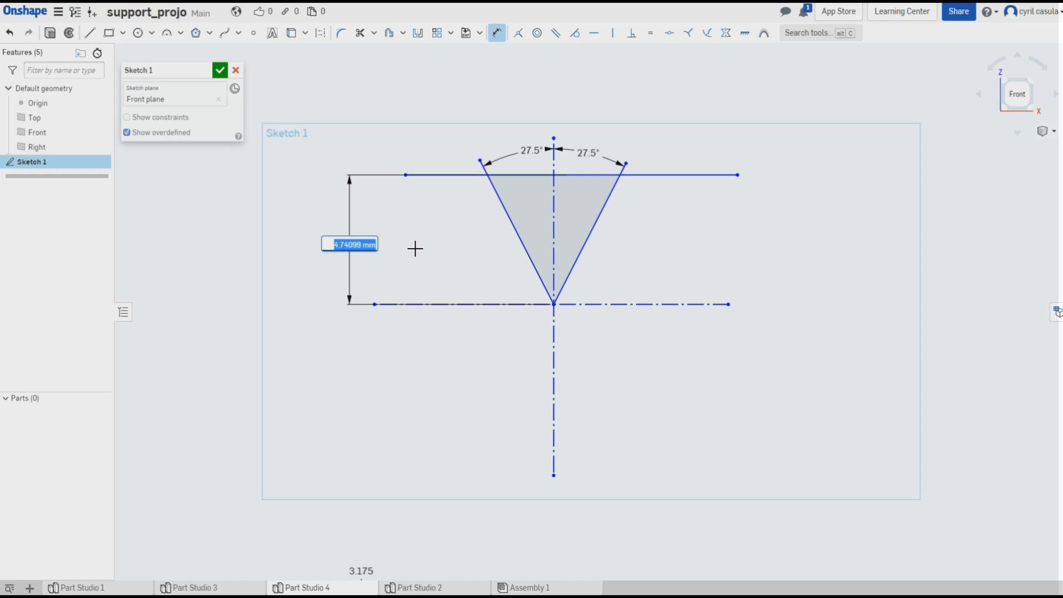
text(1.2198)
click(359, 245)
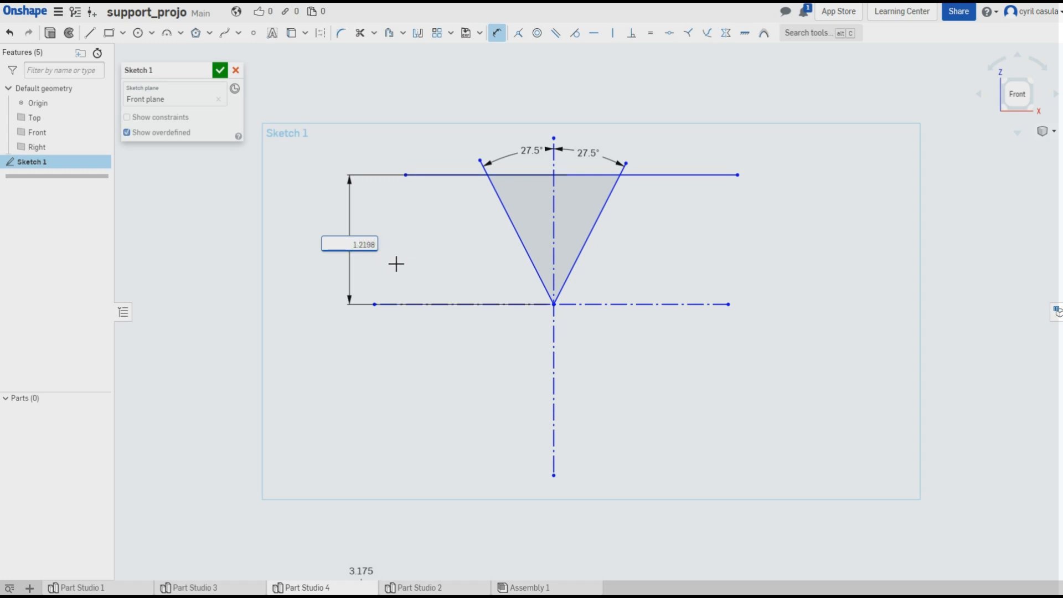
key(Escape)
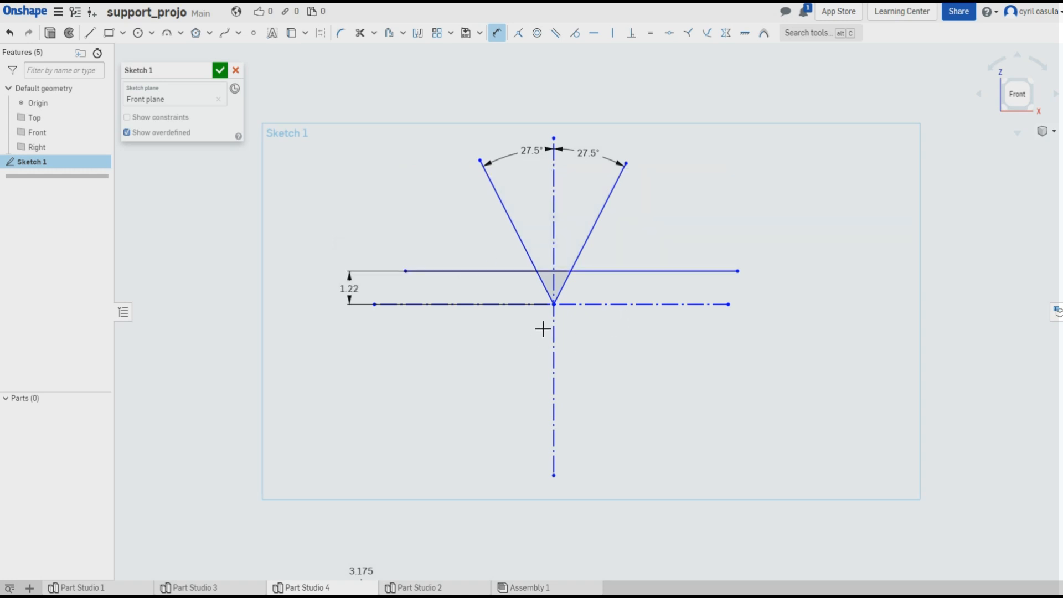
Draw a horizontal line about 4.6 mm long across the V, just below the existing solid horizontal line.
scroll(569, 302, up, 5)
scroll(569, 302, down, 5)
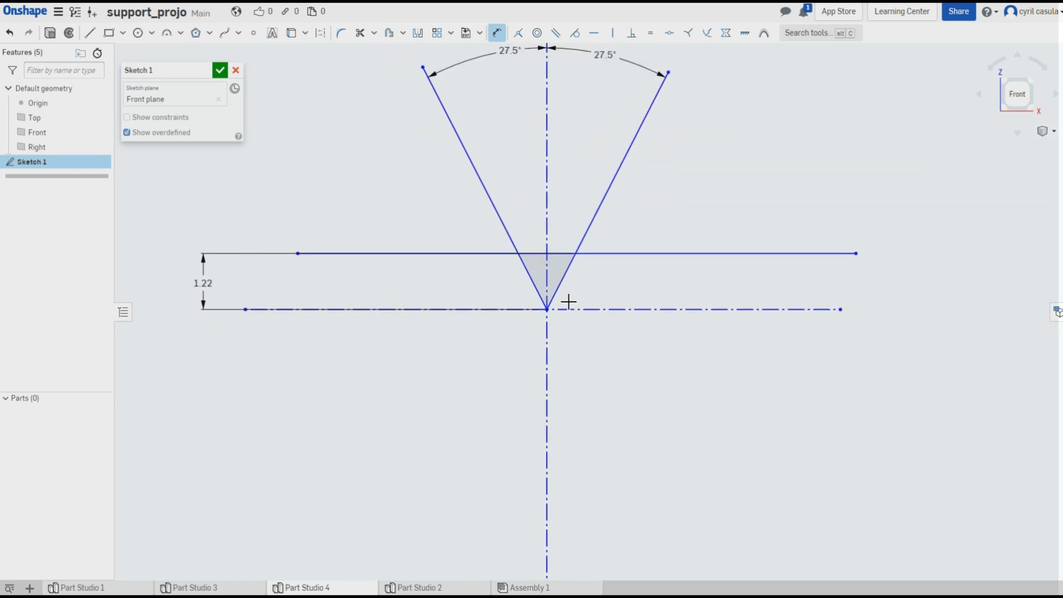
scroll(484, 290, up, 3)
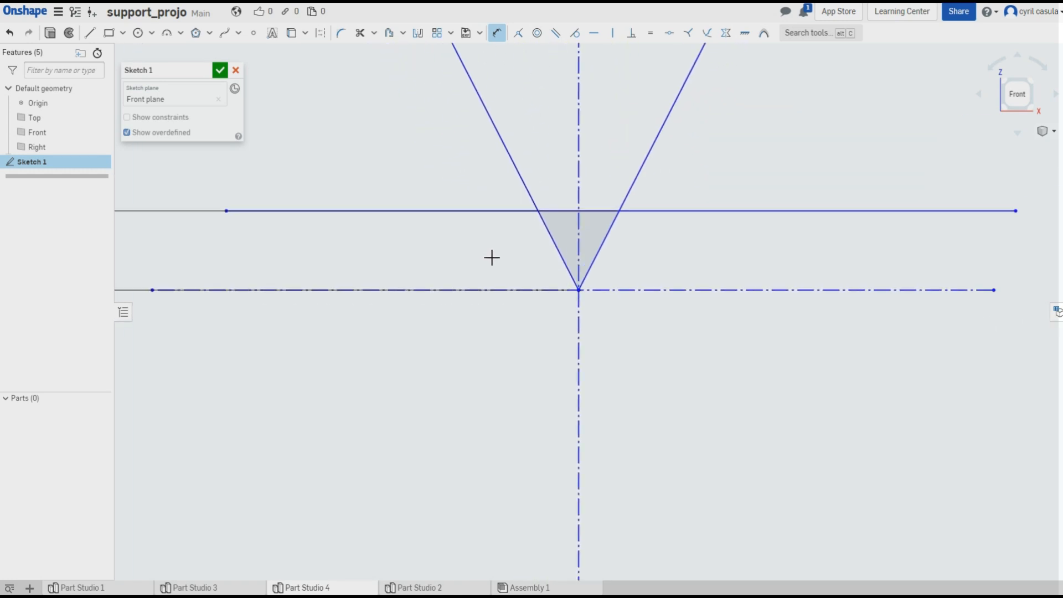
scroll(634, 242, up, 3)
scroll(634, 242, down, 5)
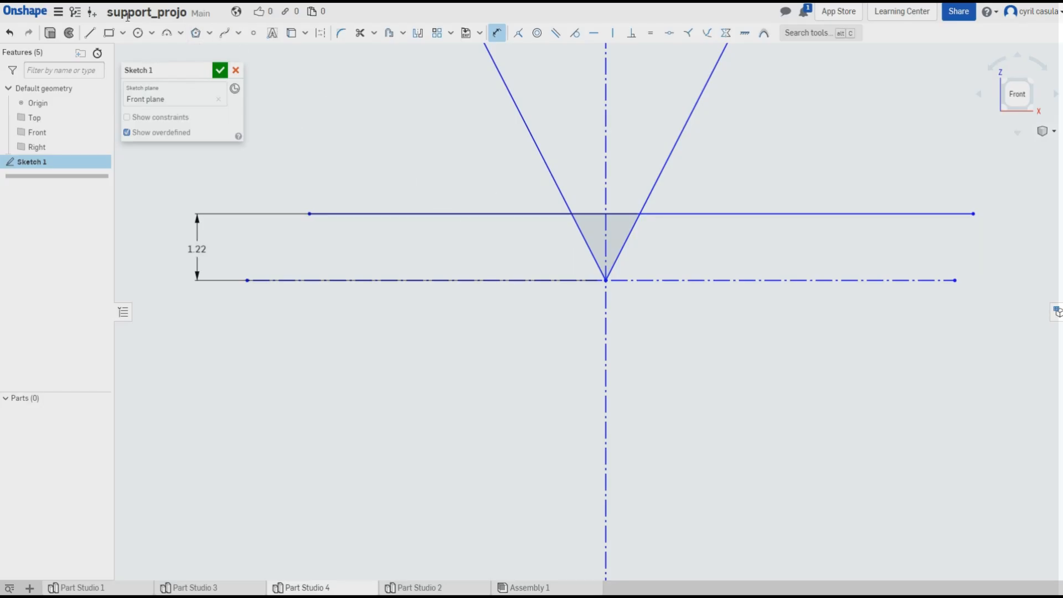
key(l)
click(465, 226)
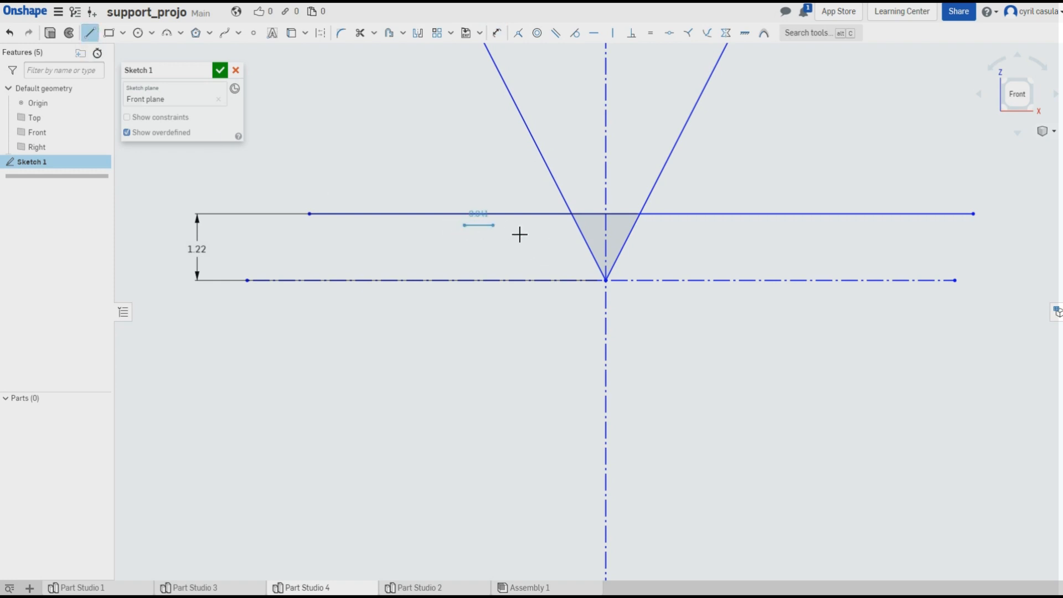
click(712, 225)
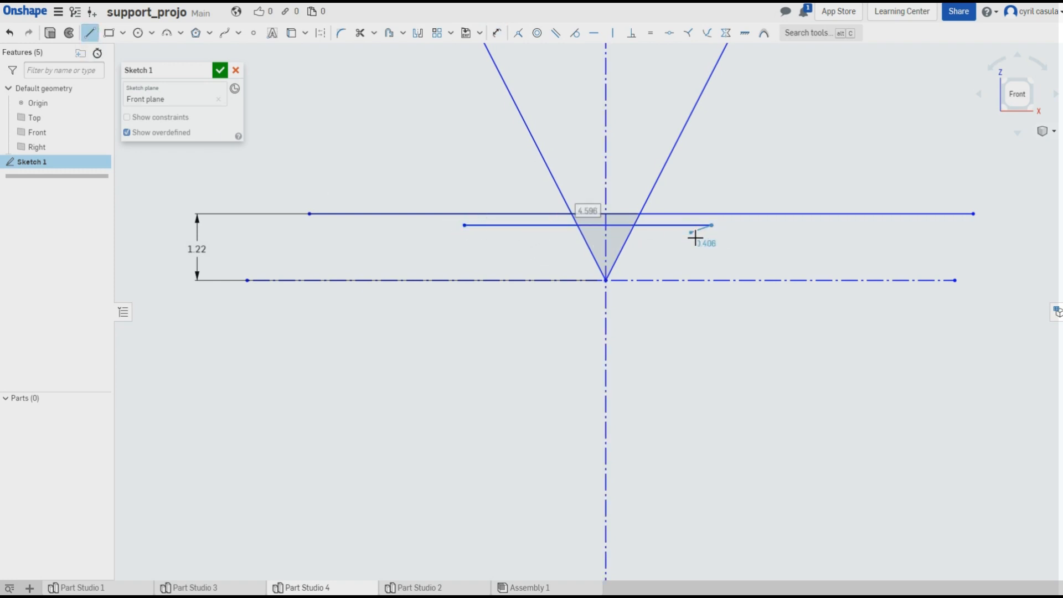
key(Escape)
Draw another horizontal line about 4.2 mm long across the V, just above the horizontal construction line.
click(95, 33)
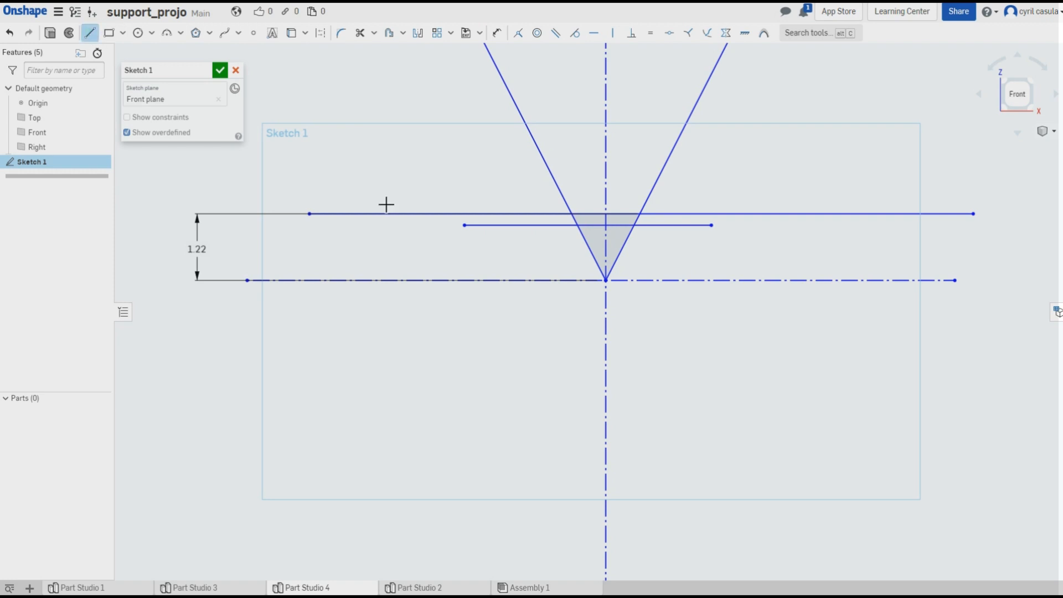
click(479, 271)
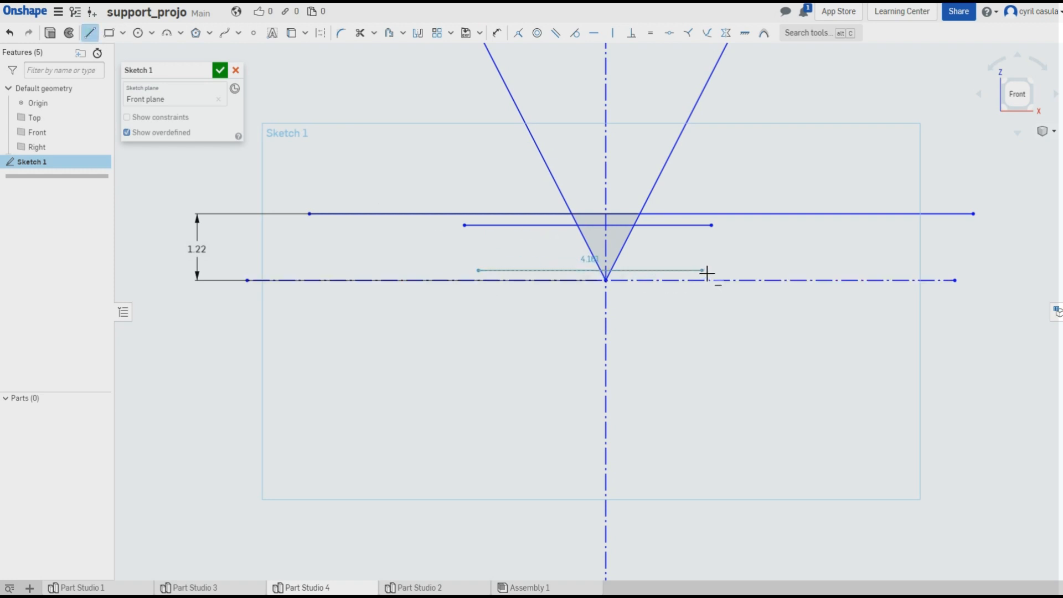
click(702, 271)
key(Escape)
scroll(645, 245, up, 5)
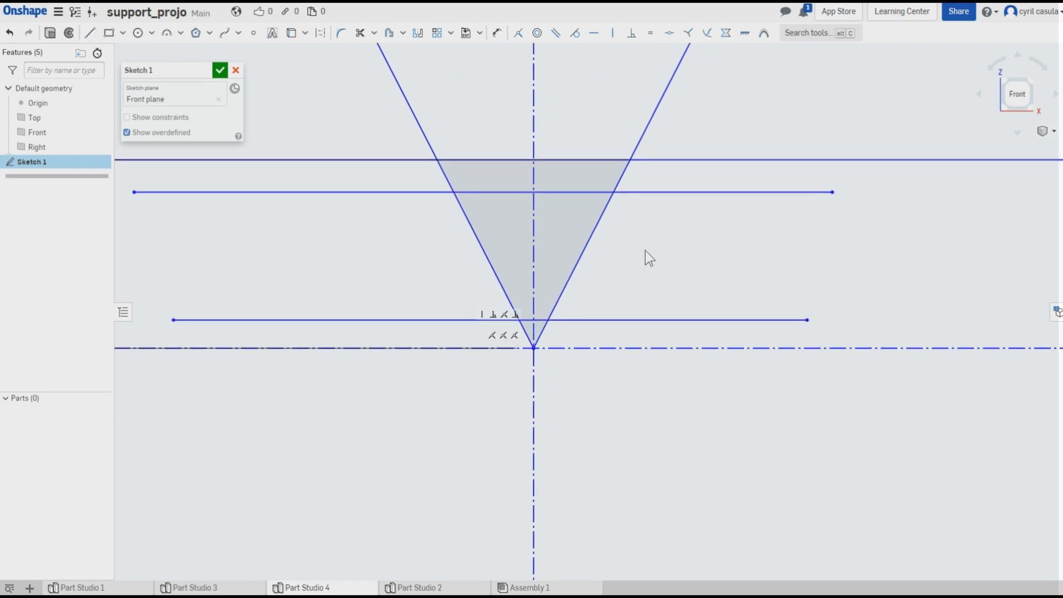
scroll(717, 273, up, 2)
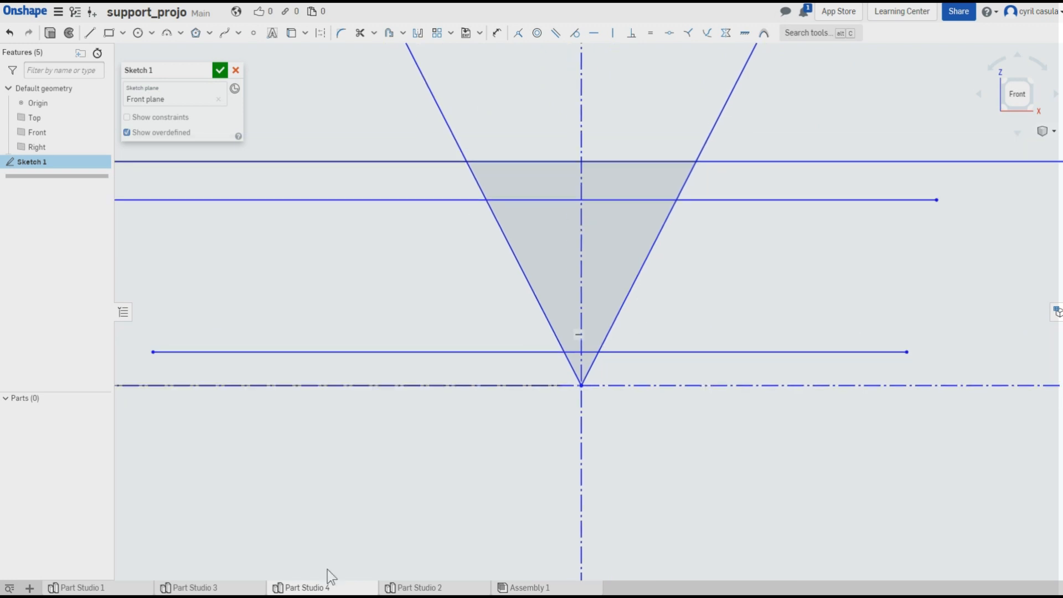
Divide 1.21982357 by 6 in the Calculator, highlight the result's first digits and return to the sketch.
key(alt+Tab)
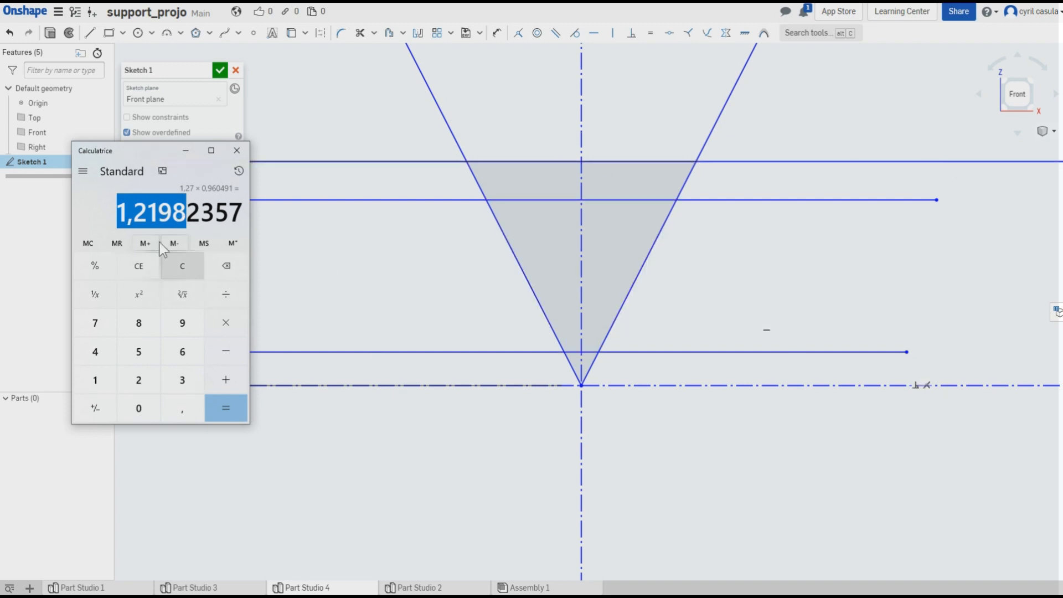
click(232, 294)
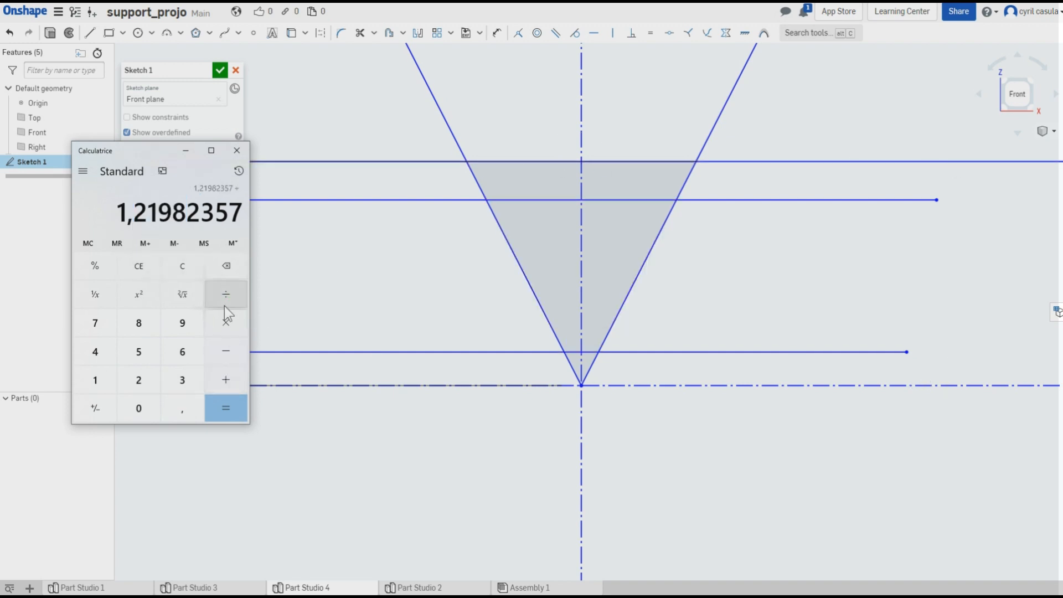
click(178, 354)
click(221, 408)
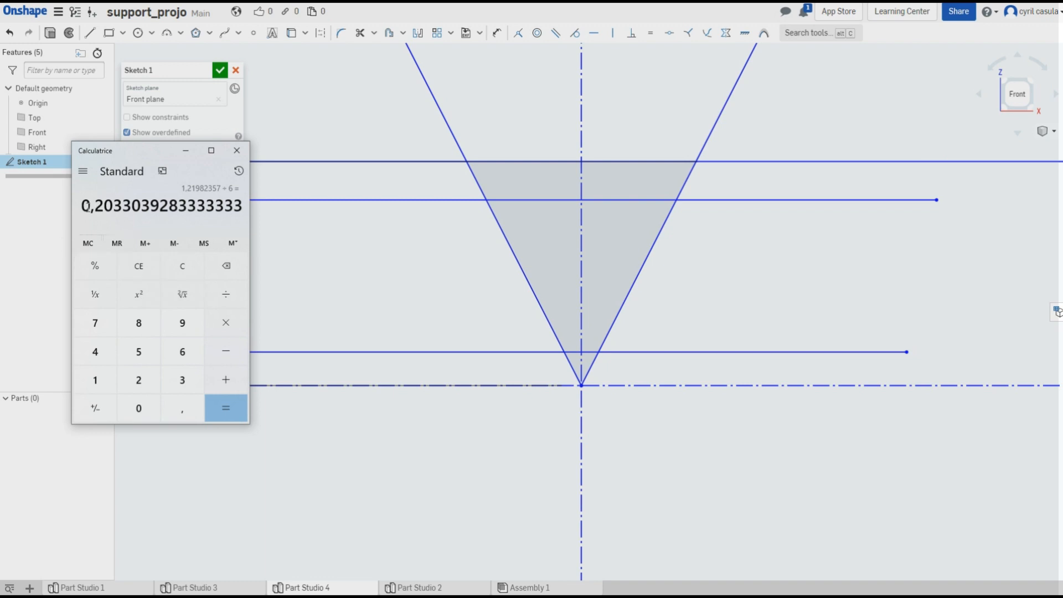
drag(82, 206, 121, 209)
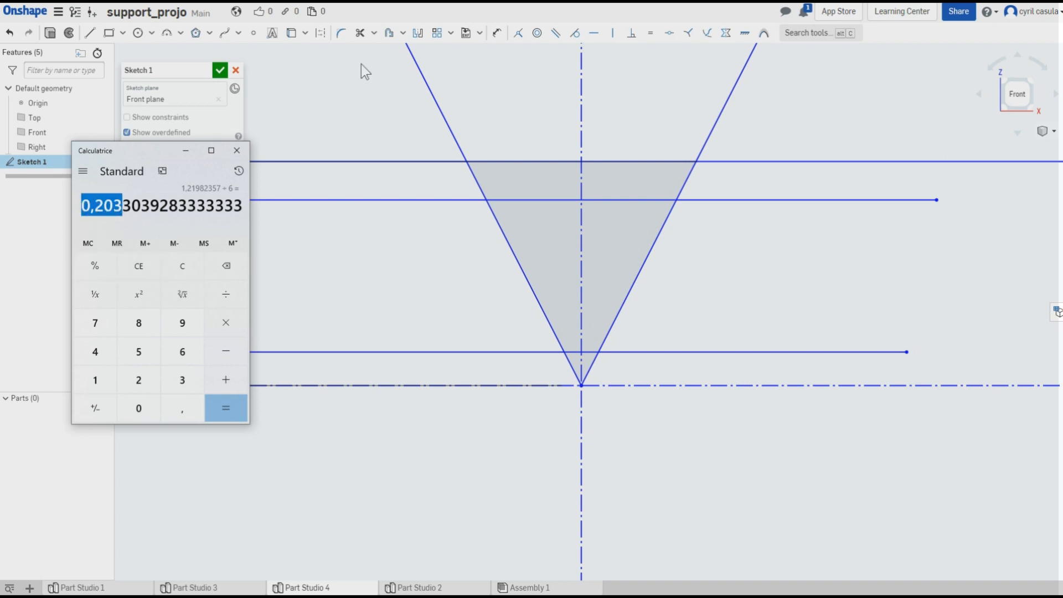
click(295, 89)
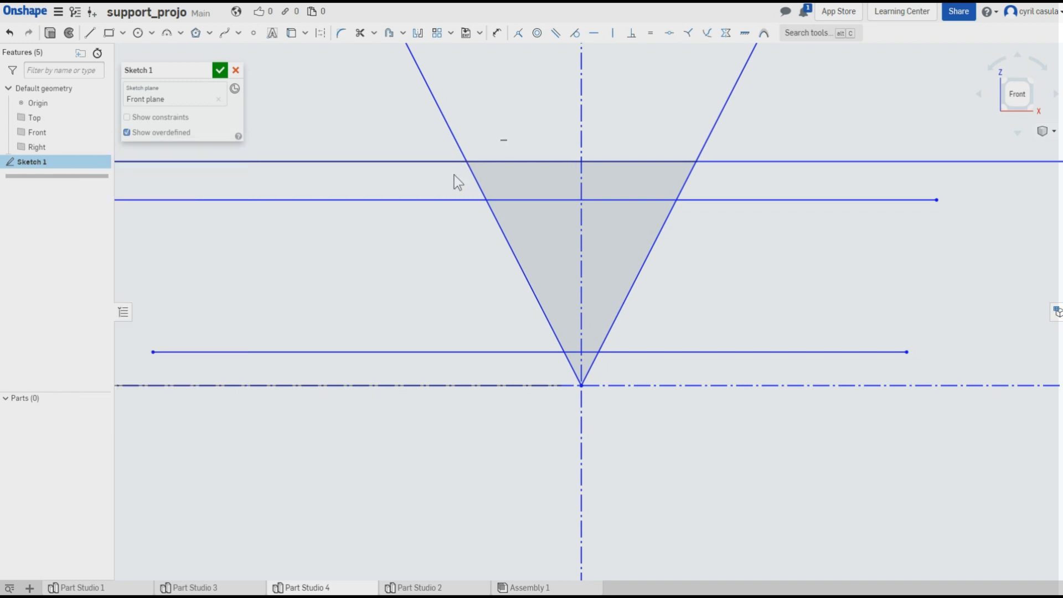
Try a 0.203 mm diameter dimension between the lowest solid line and the horizontal construction line, and delete that dimension.
click(497, 33)
click(492, 352)
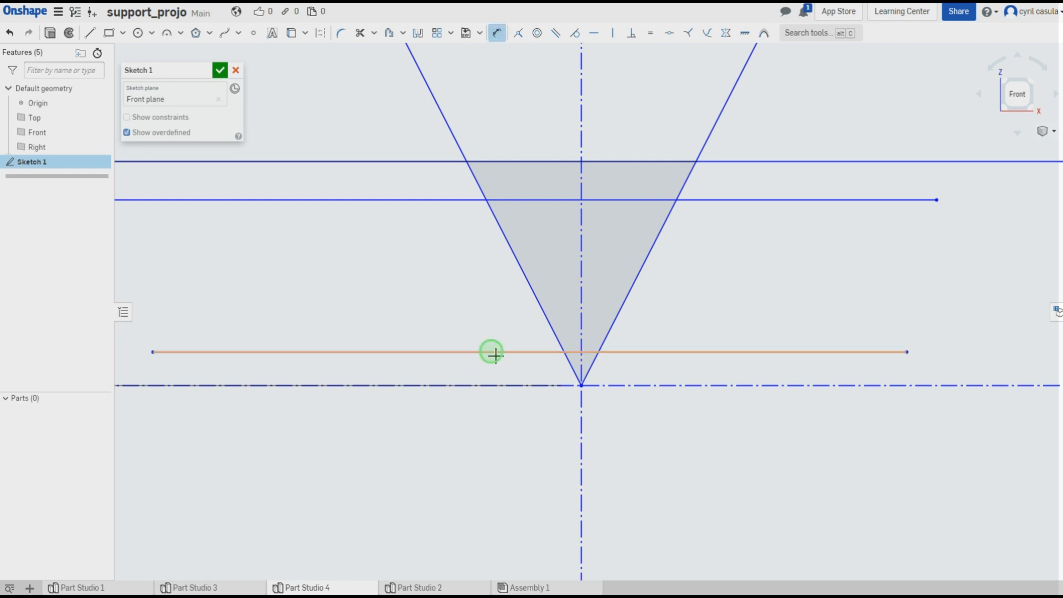
click(479, 386)
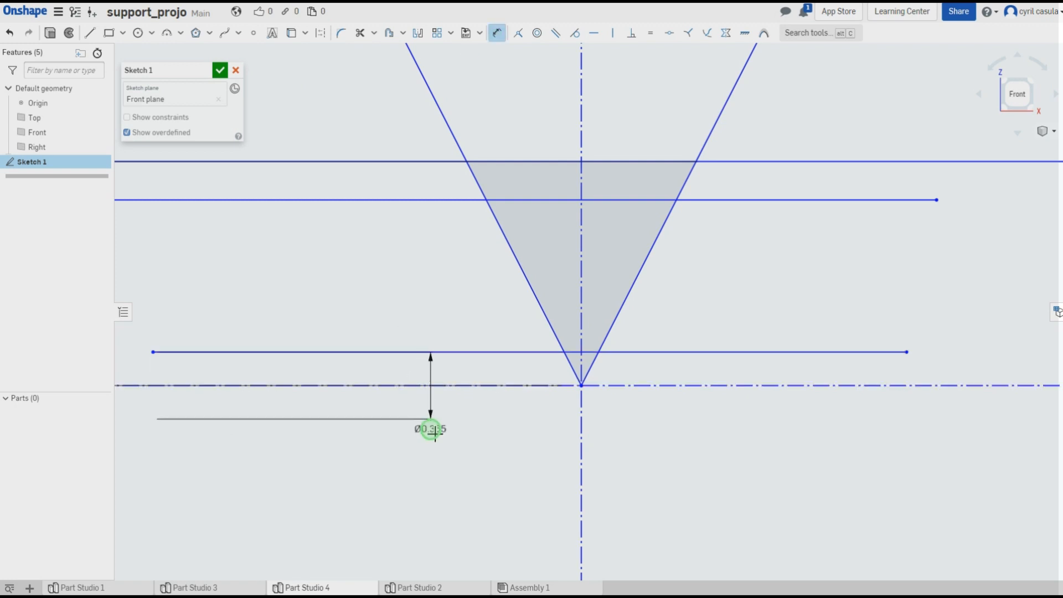
click(430, 431)
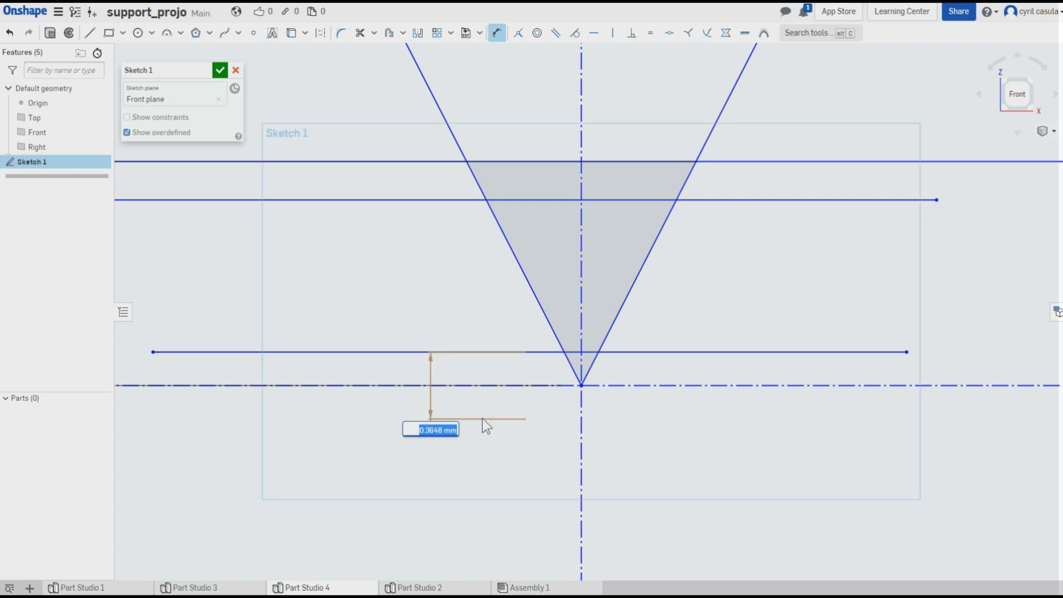
text(0.203)
key(Return)
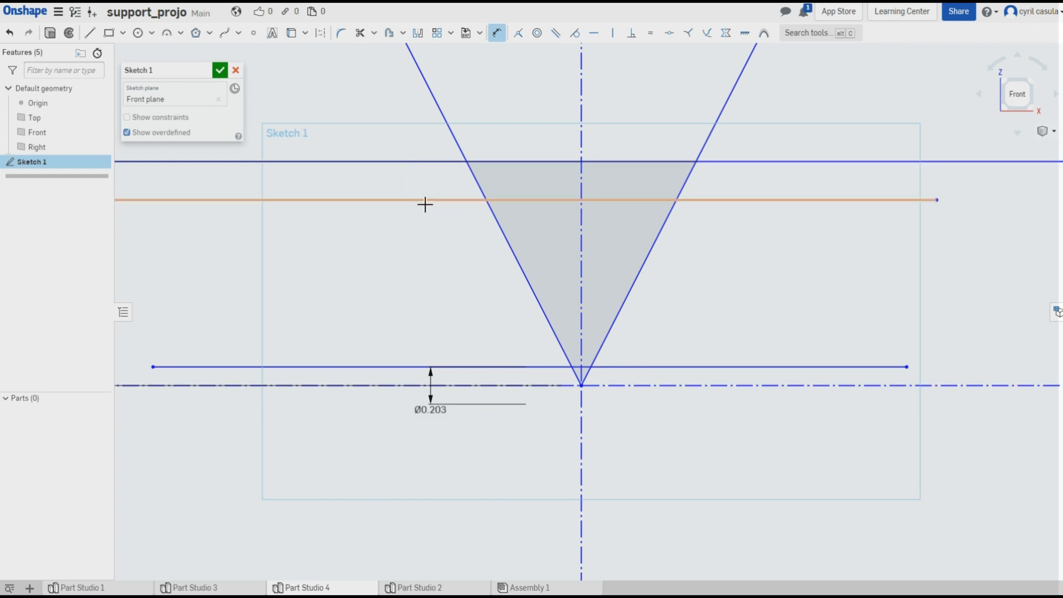
click(392, 204)
key(Escape)
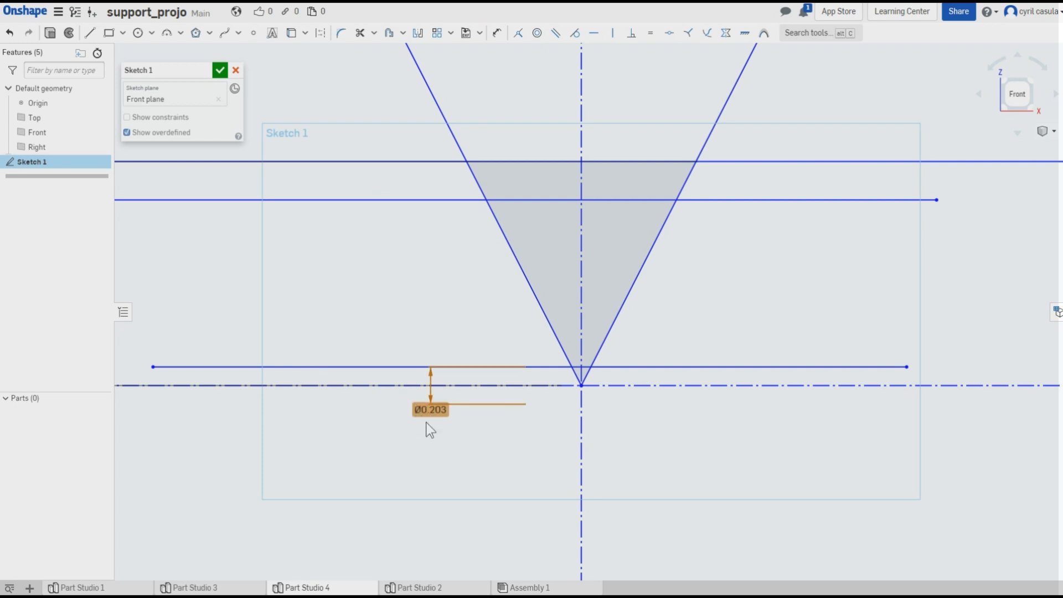
click(428, 418)
key(Delete)
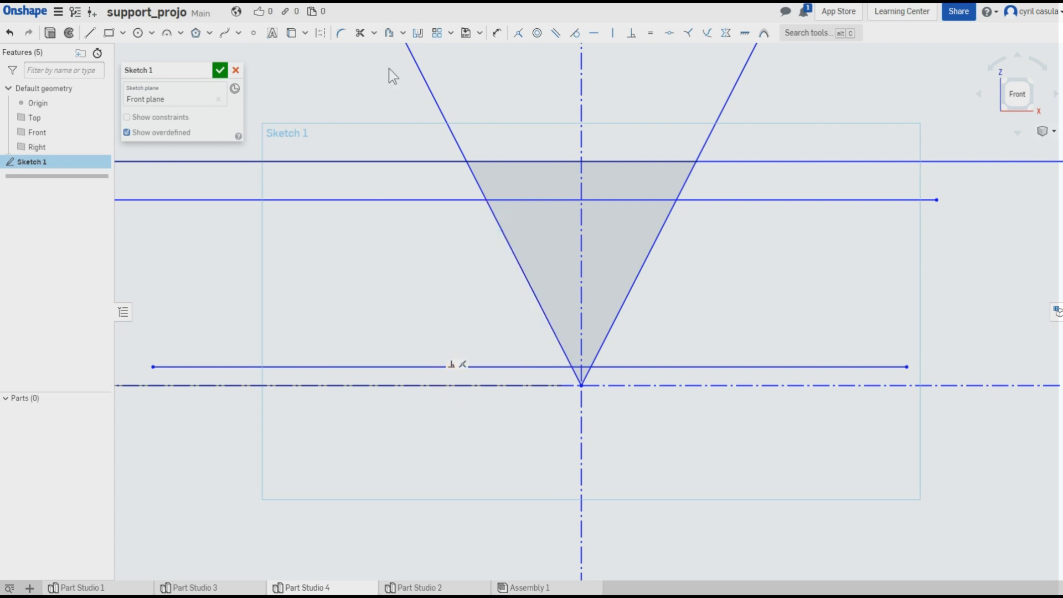
Dimension the direct distance between the lowest solid line and the horizontal construction line, placing the dimension between them.
click(497, 33)
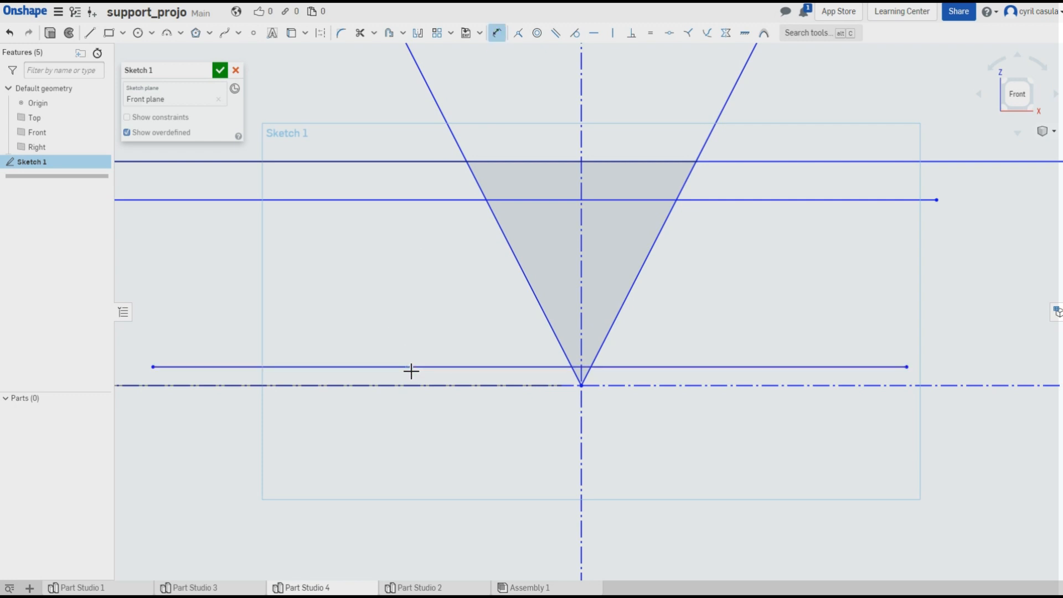
click(398, 385)
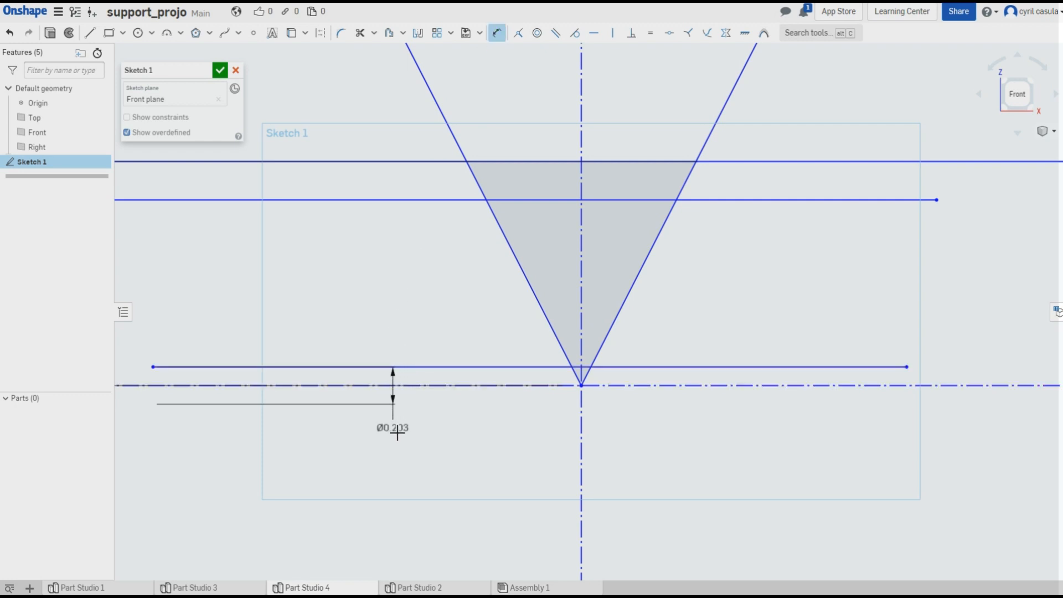
click(404, 375)
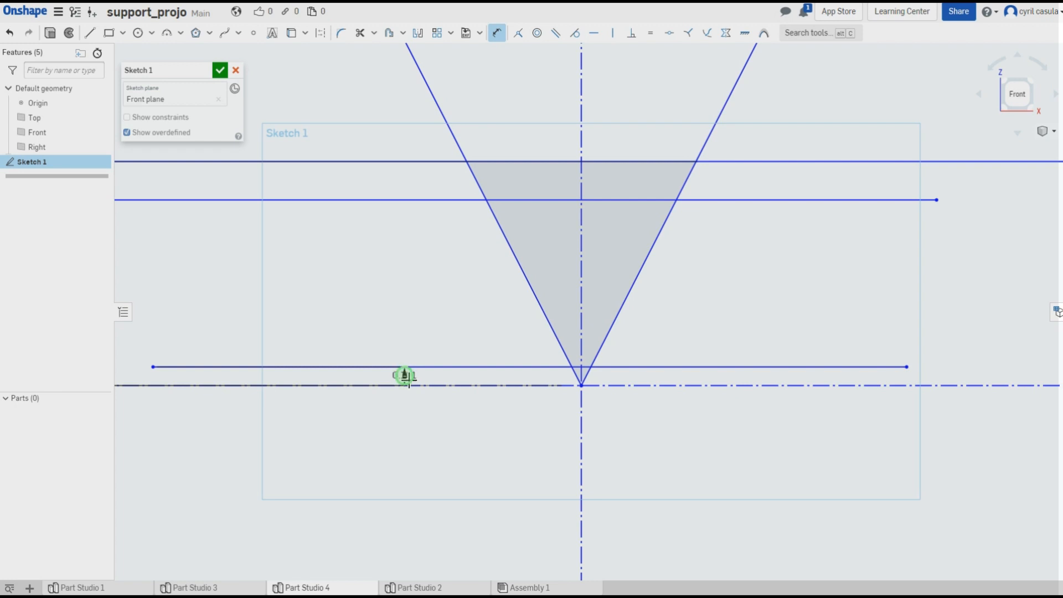
Dimension the lower solid line 0.203 mm from the horizontal centreline and space the two upper horizontal lines 0.203 mm apart.
text(0.203)
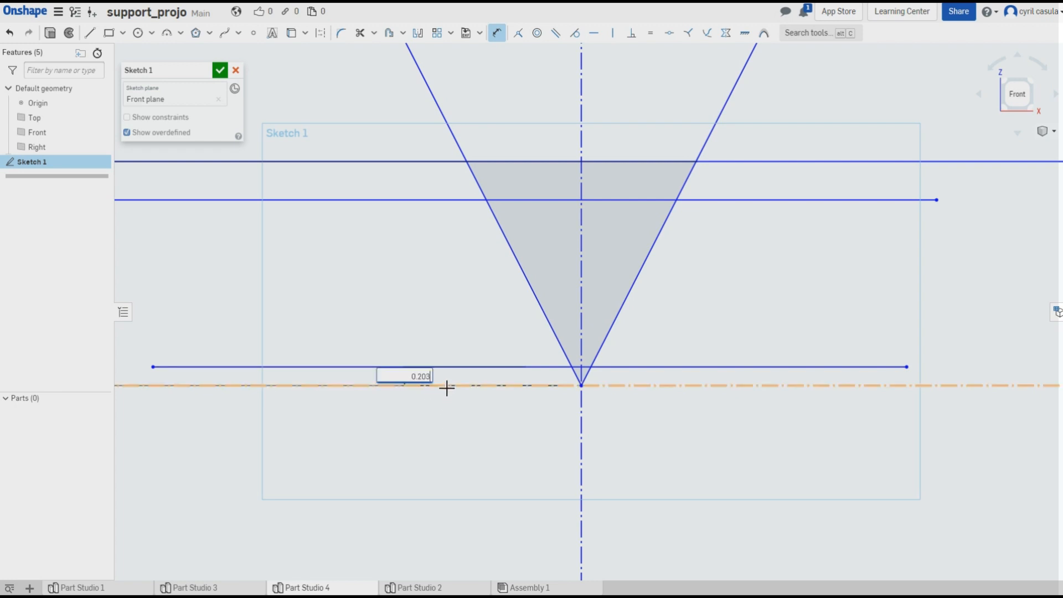
key(Return)
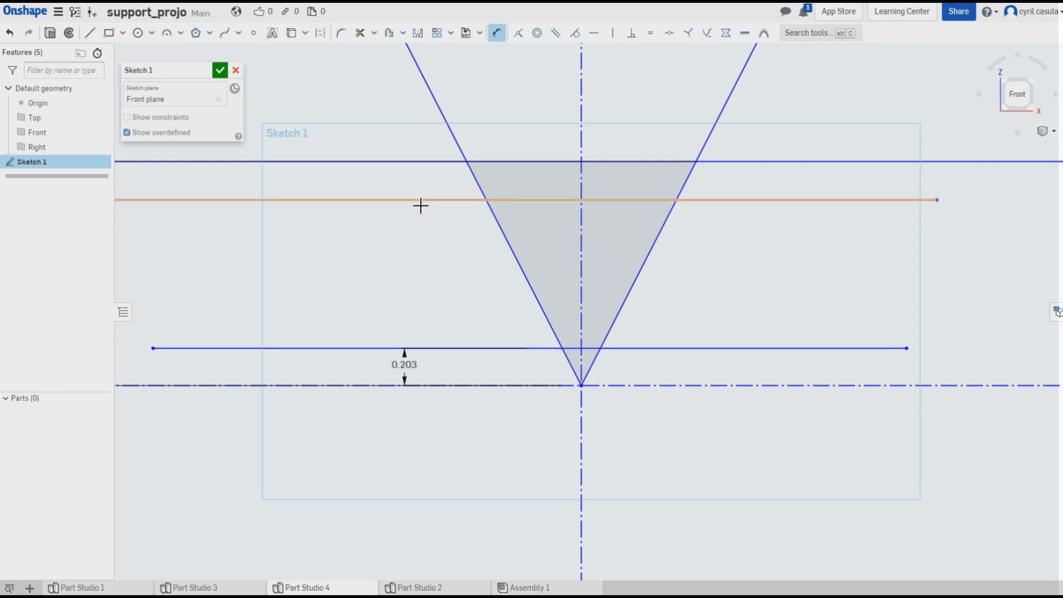
click(418, 162)
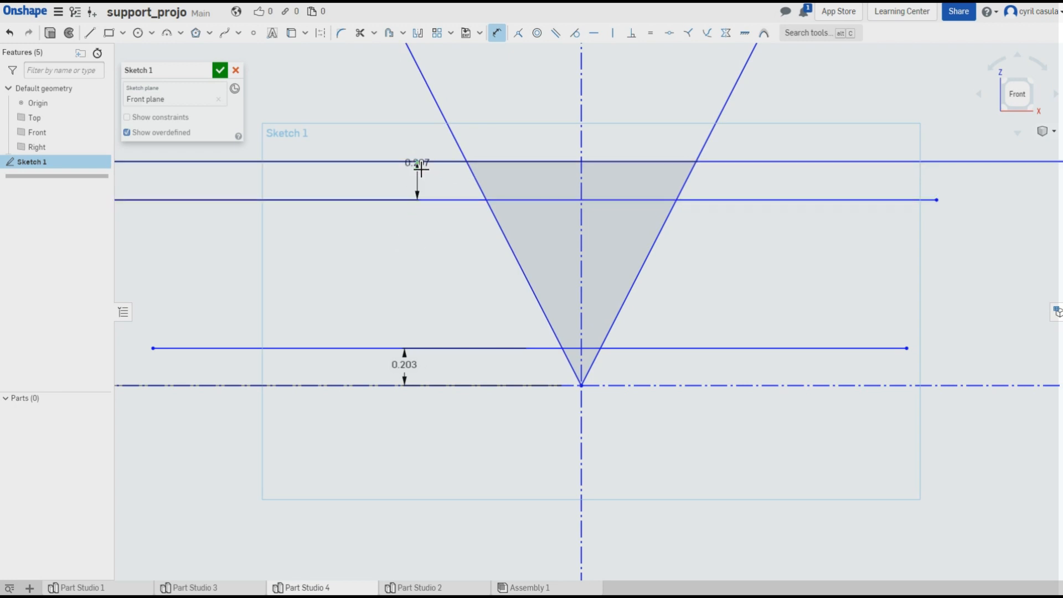
click(409, 200)
click(412, 189)
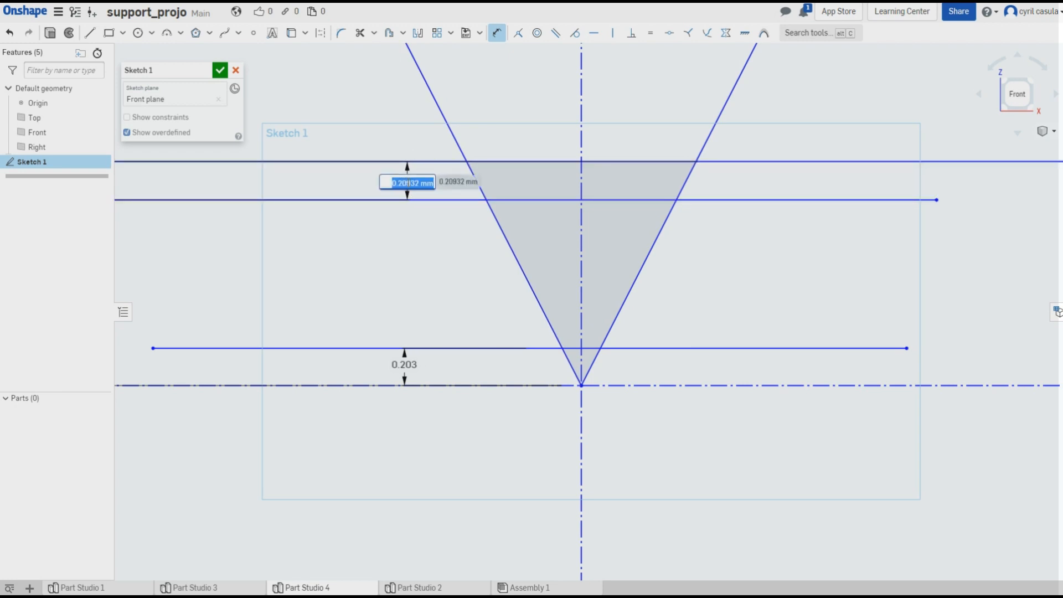
text(0)
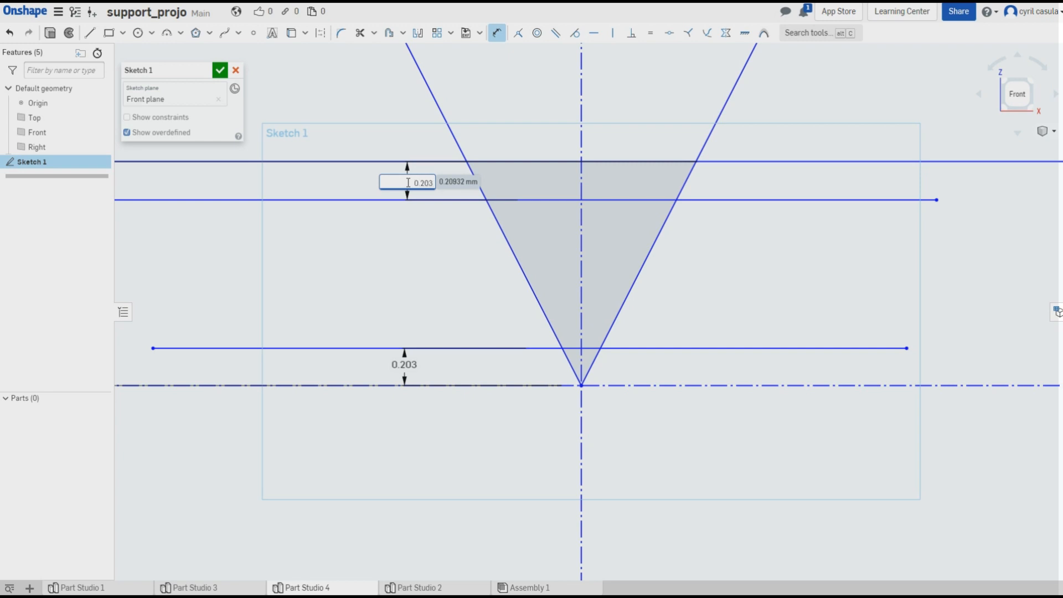
key(Escape)
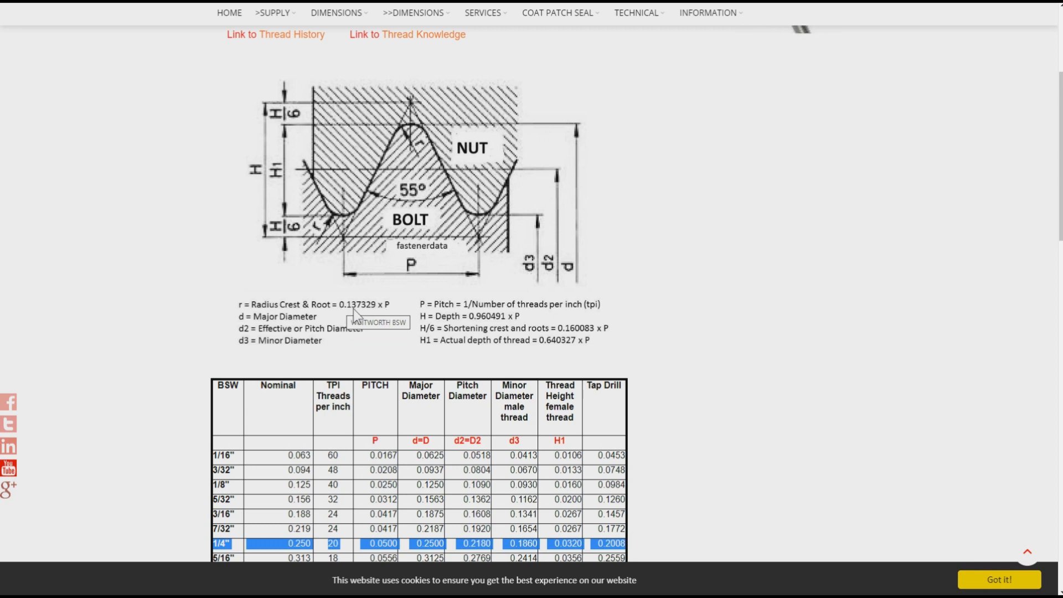
Switch to the calculator and multiply the crest and root radius factor 0.137329 by the pitch value stored in memory.
key(alt+Tab)
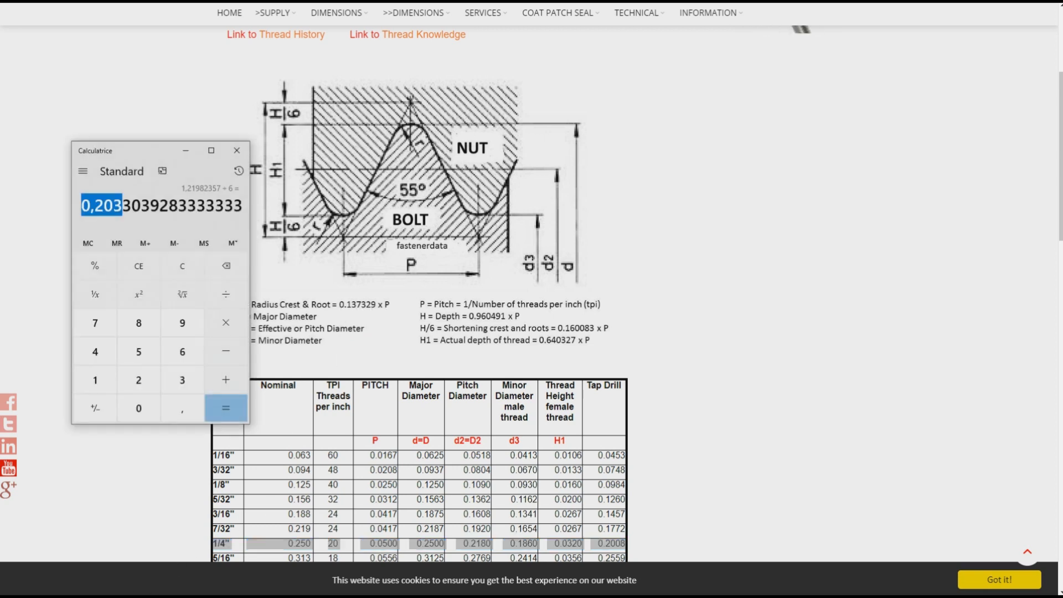
text(0,1)
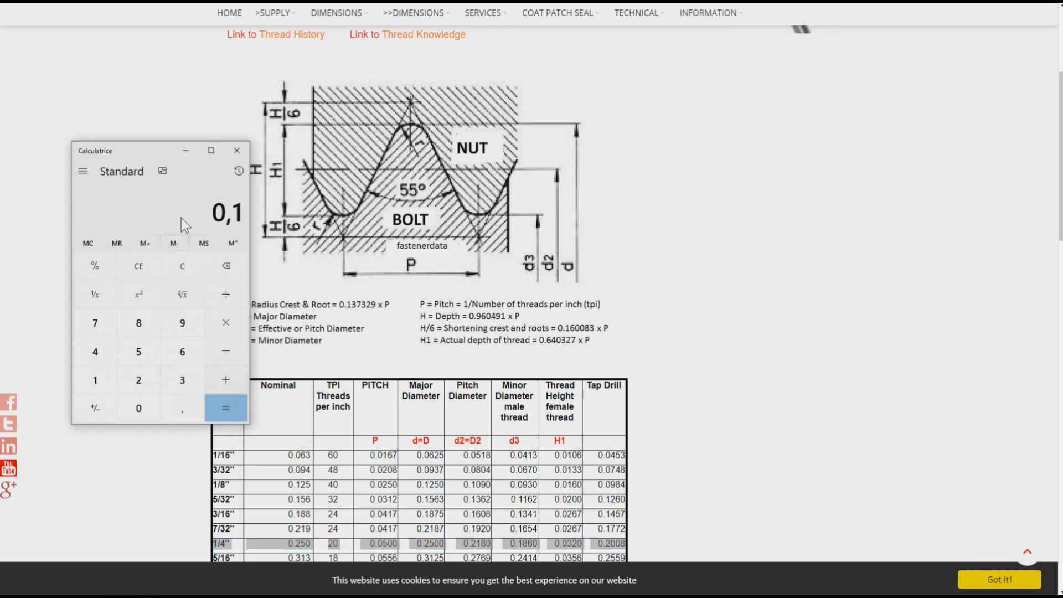
text(37329)
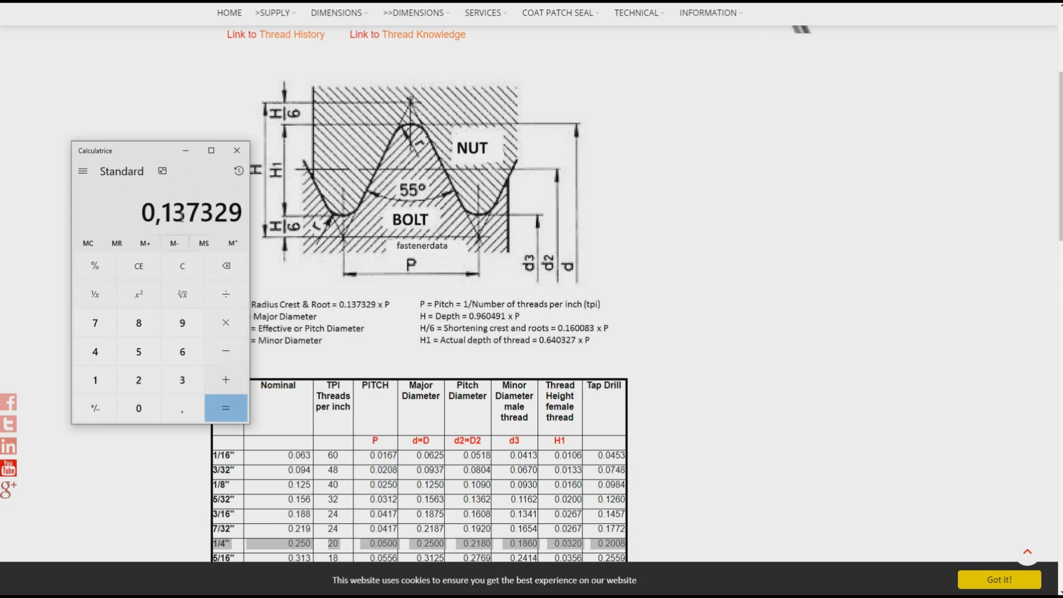
click(226, 322)
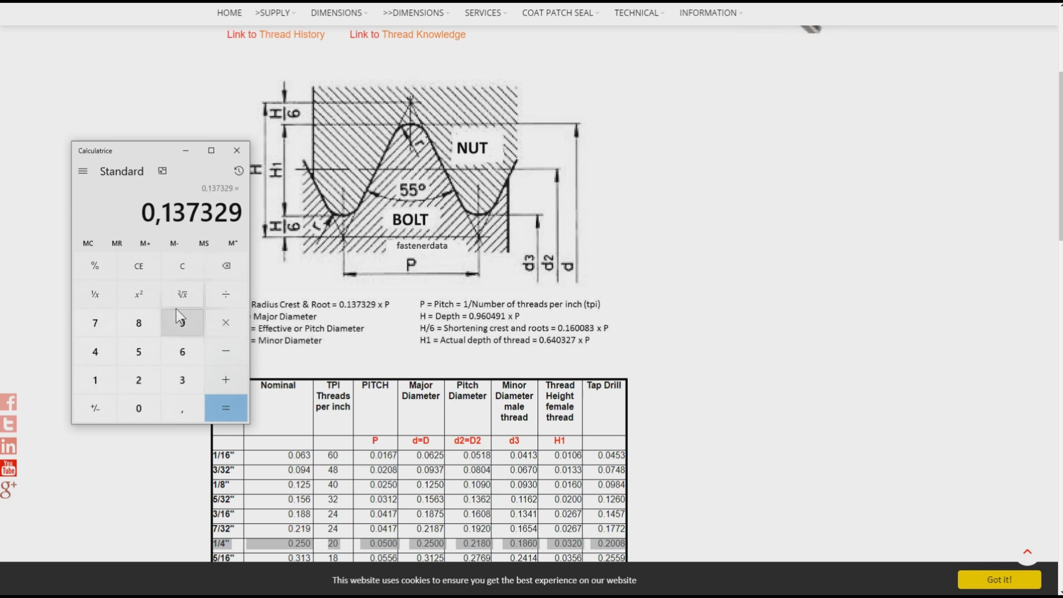
click(113, 244)
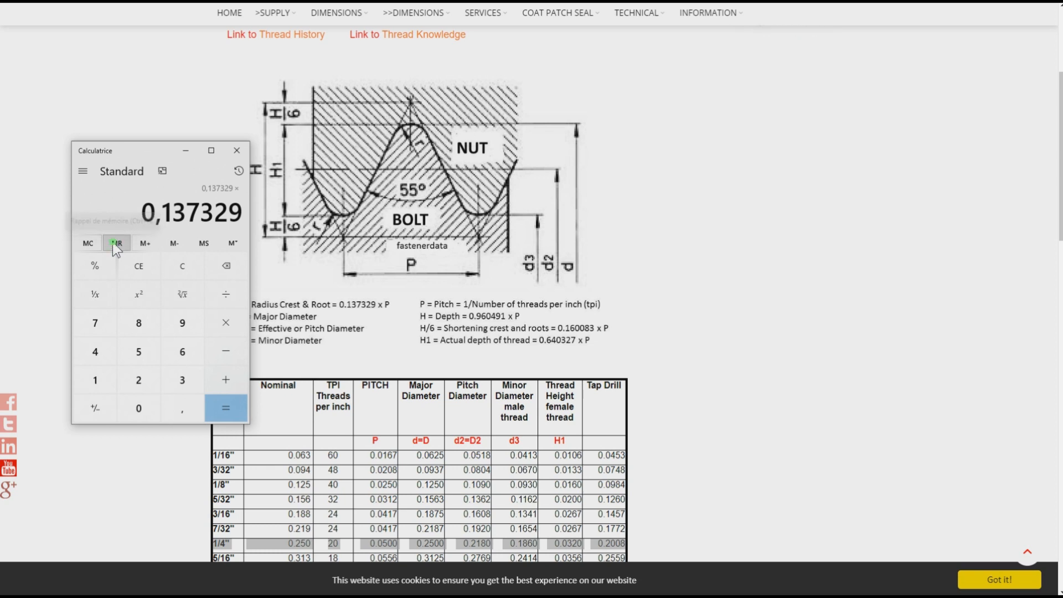
click(223, 408)
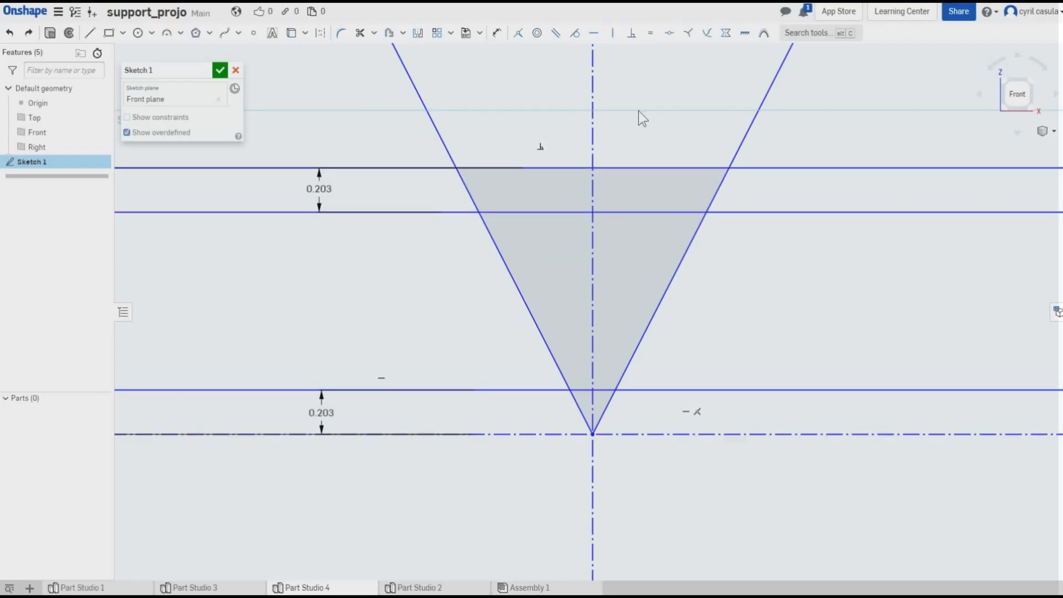
Fillet the sharp corner between the two slanted thread flank lines and set the fillet radius to 1 mm.
click(340, 36)
click(554, 360)
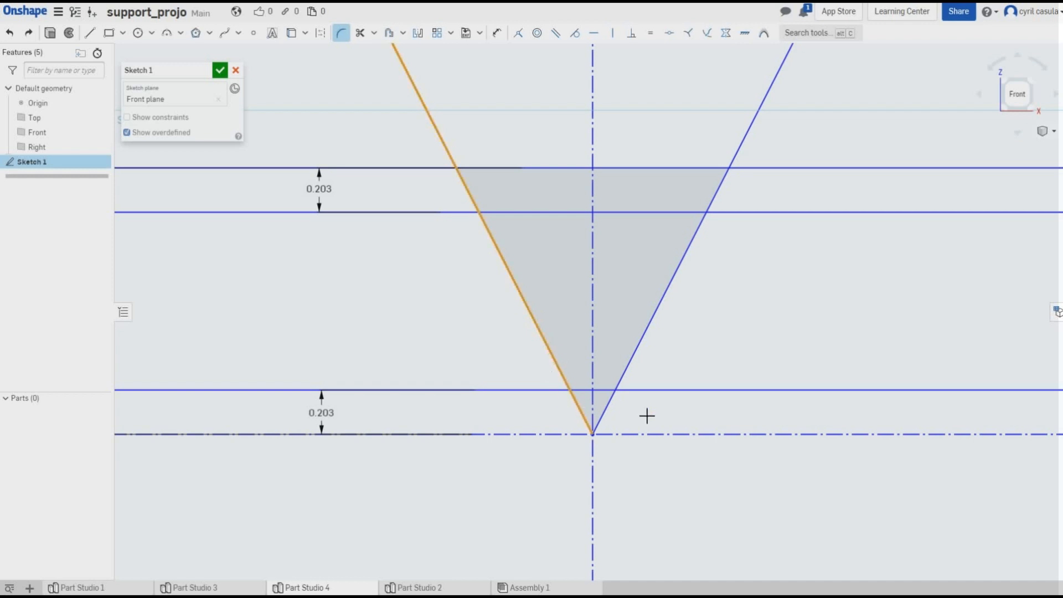
click(651, 336)
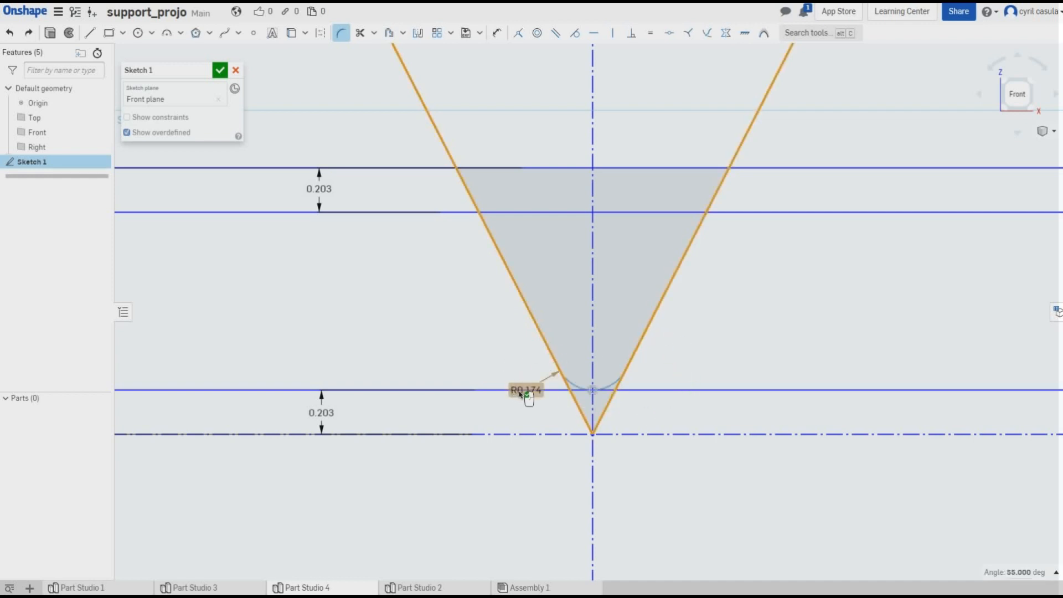
drag(522, 392, 485, 340)
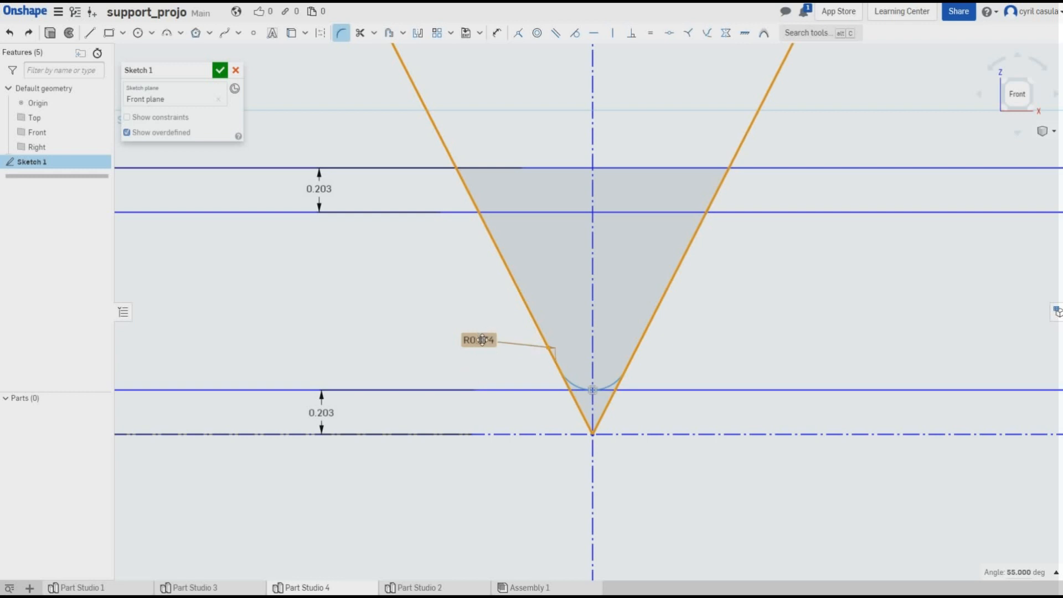
double_click(483, 340)
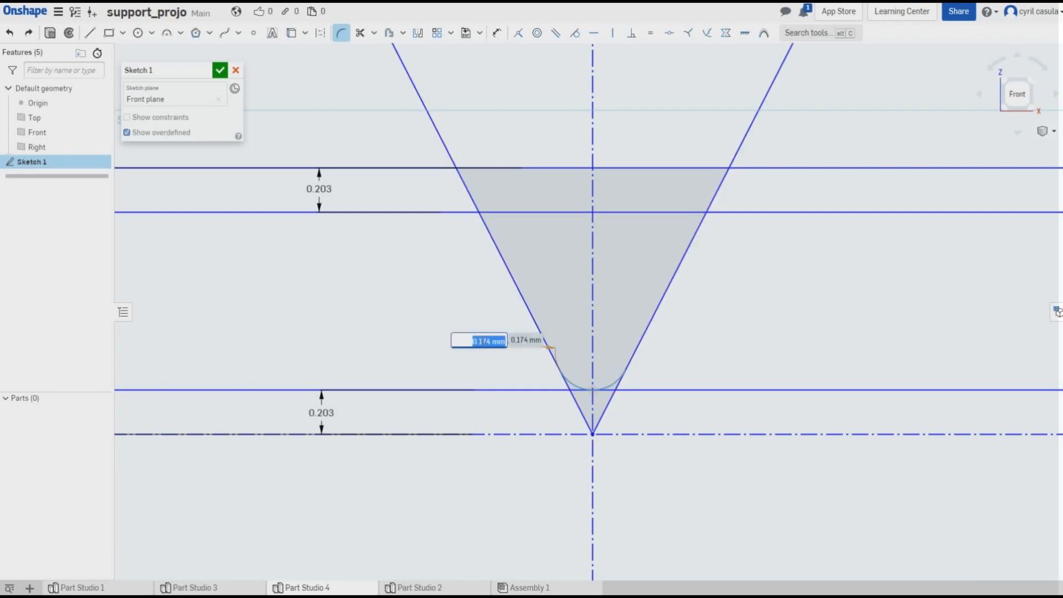
text(1)
key(Return)
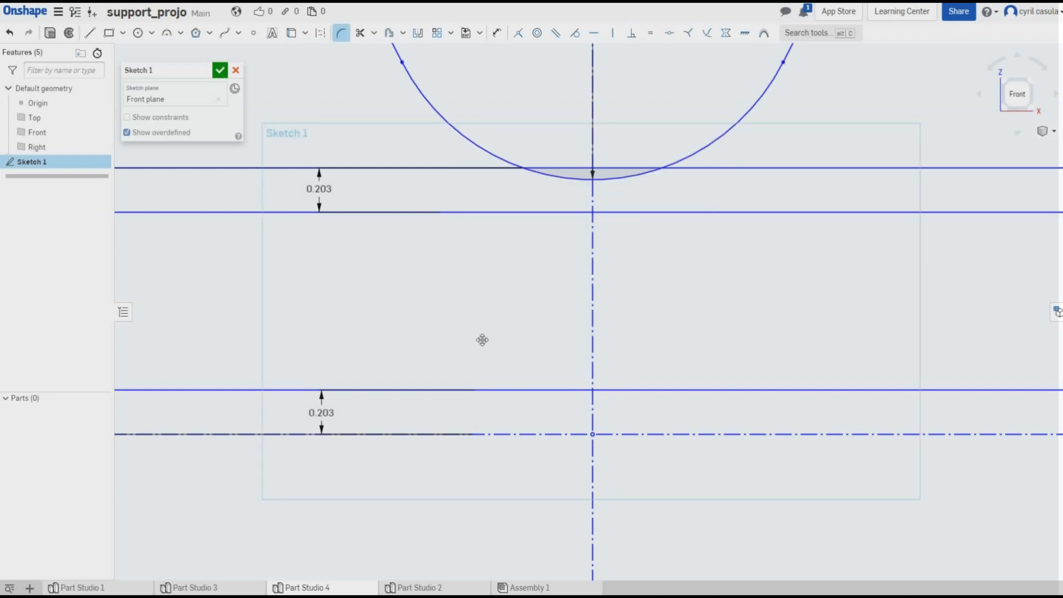
Delete the 1 mm radius dimension from the fillet arc between the slanted lines.
scroll(508, 211, down, 5)
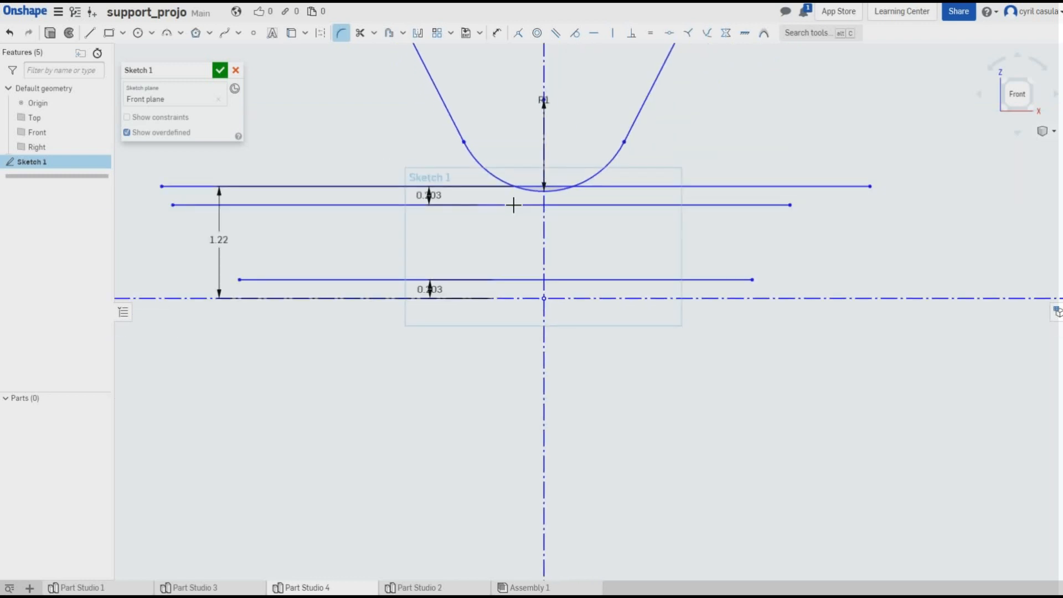
mouse_move(504, 114)
middle_down()
mouse_move(601, 326)
mouse_move(544, 164)
middle_up()
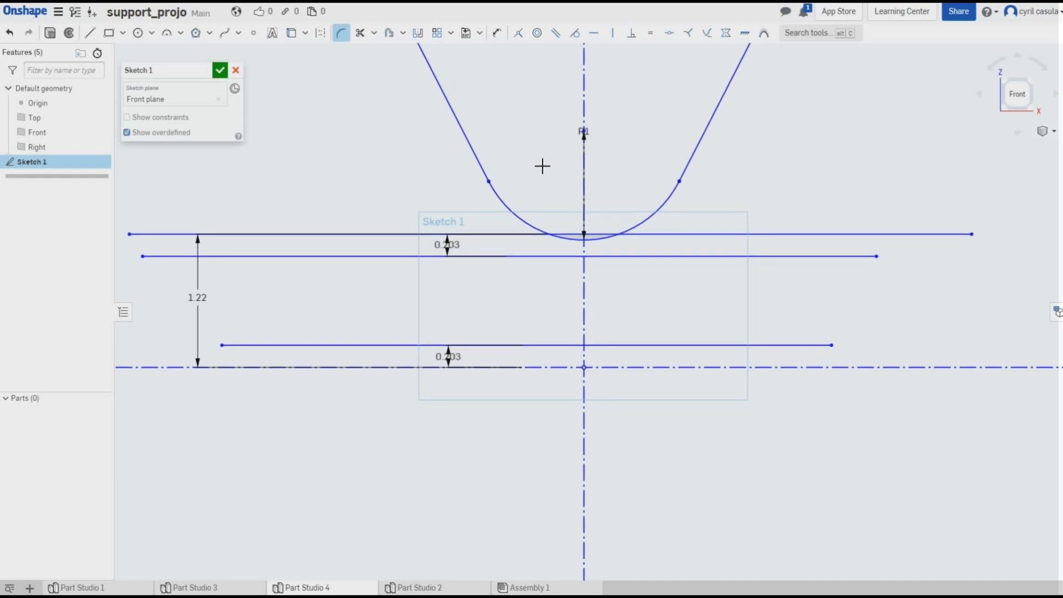
scroll(574, 212, up, 2)
scroll(574, 212, up, 1)
scroll(574, 212, down, 2)
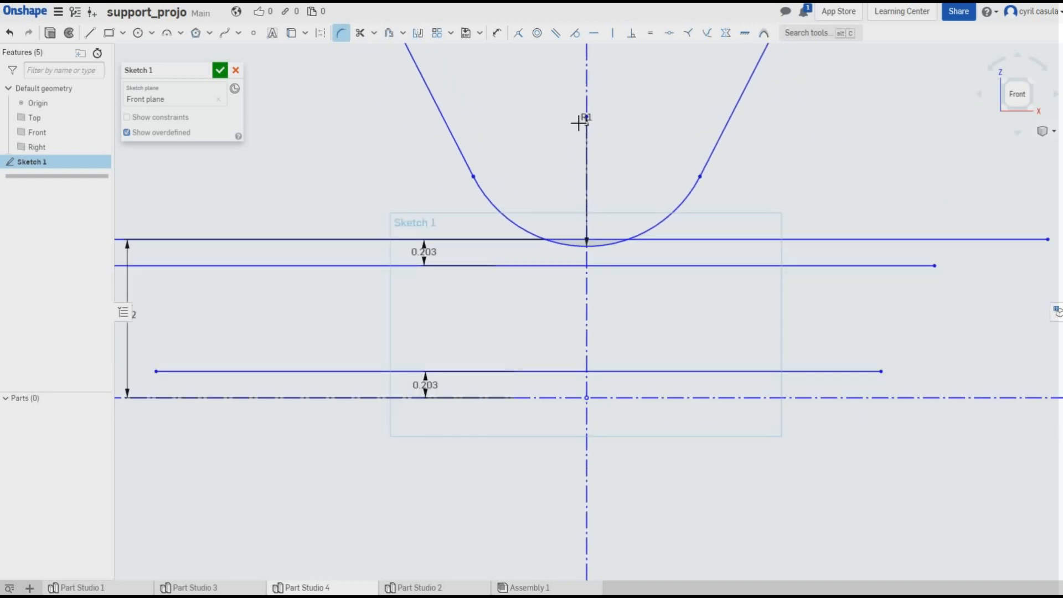
drag(584, 115, 533, 178)
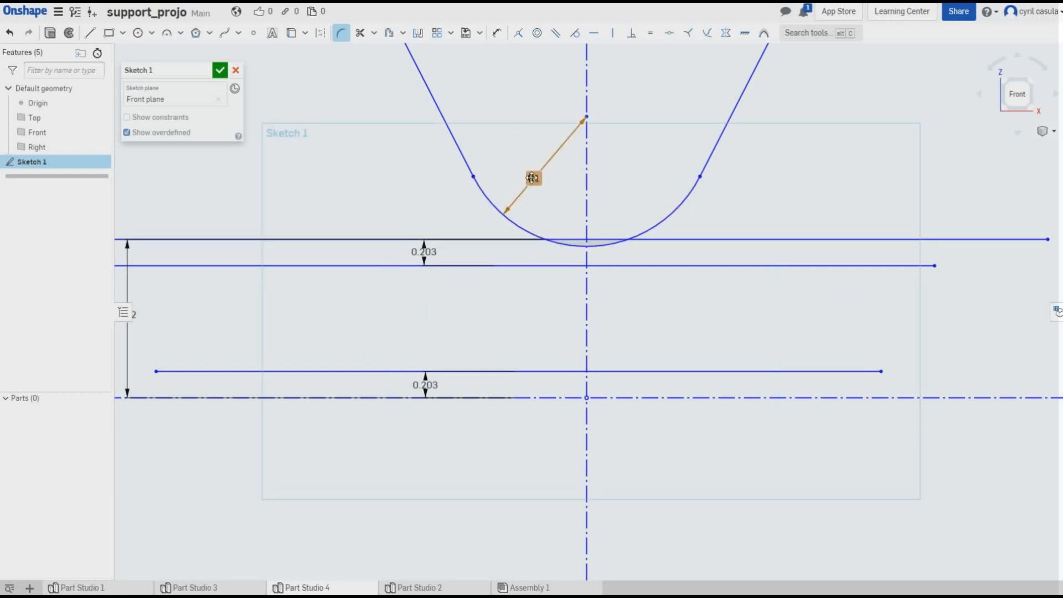
key(Delete)
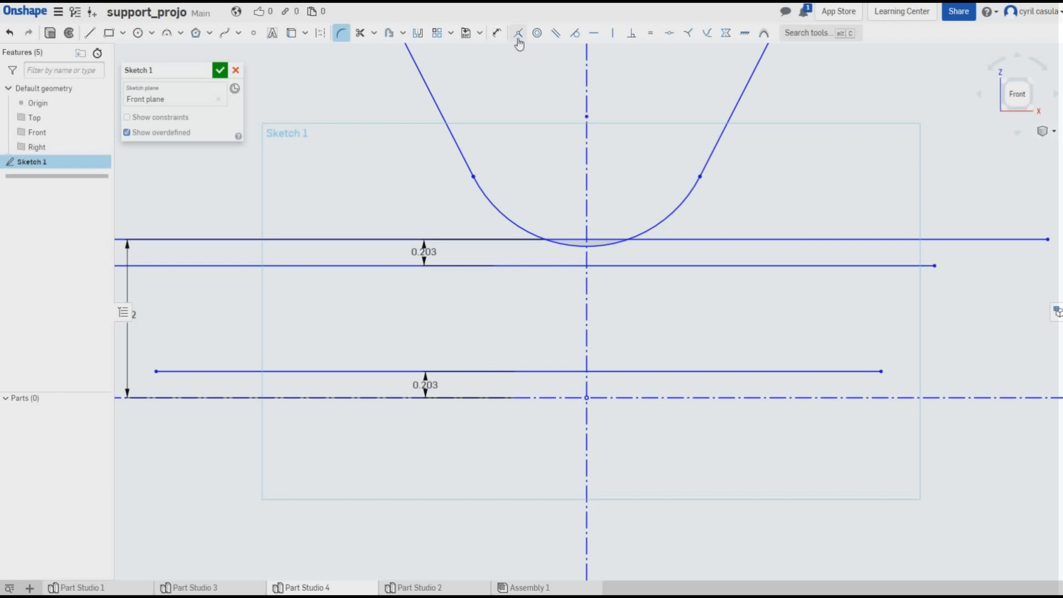
Make the fillet arc tangent to the lower solid horizontal line, just above the horizontal centreline.
click(576, 37)
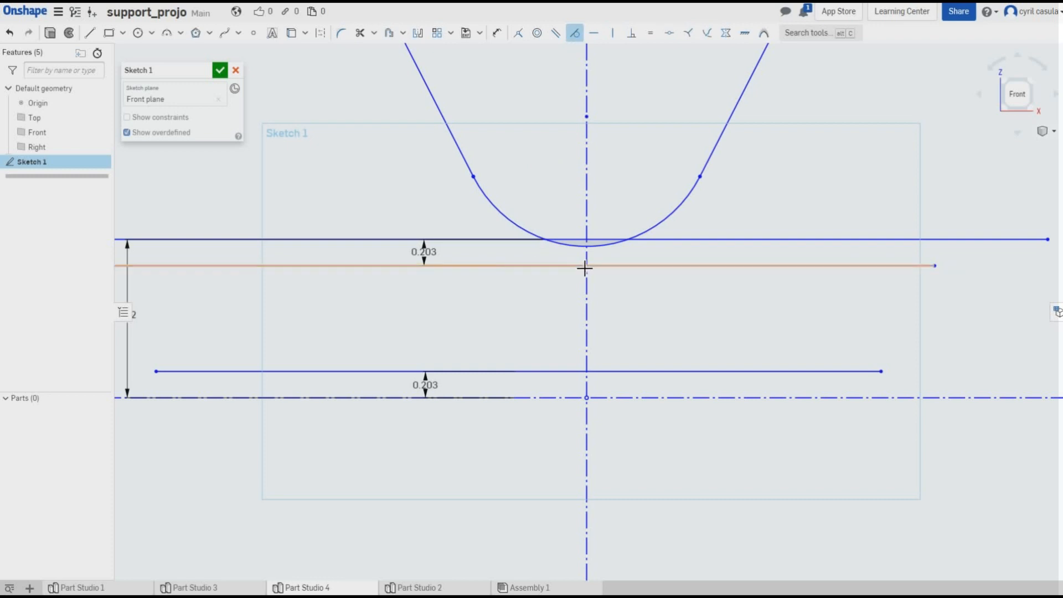
scroll(589, 259, up, 4)
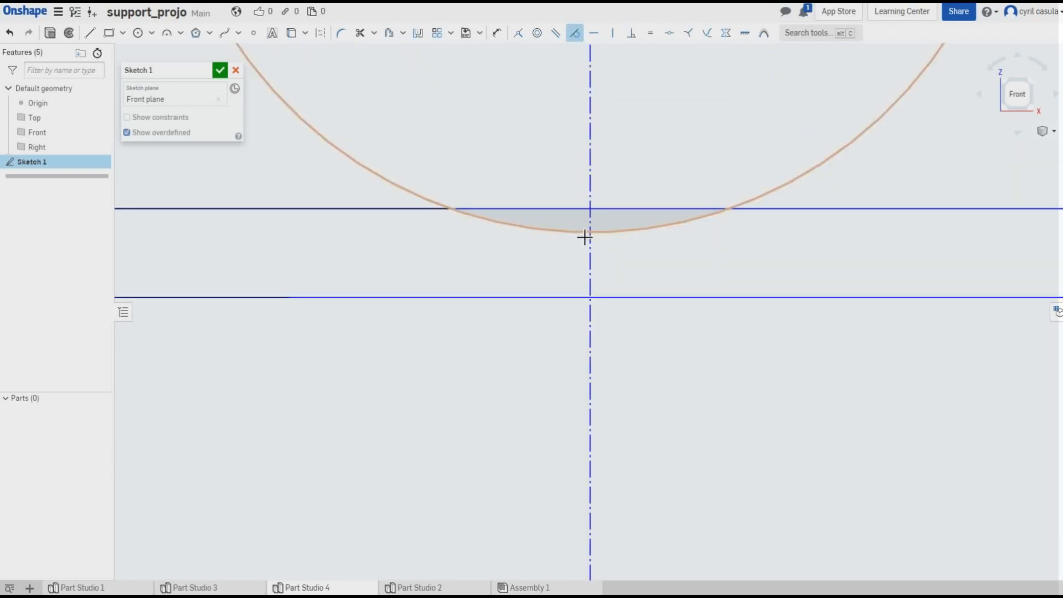
click(585, 236)
scroll(577, 249, down, 5)
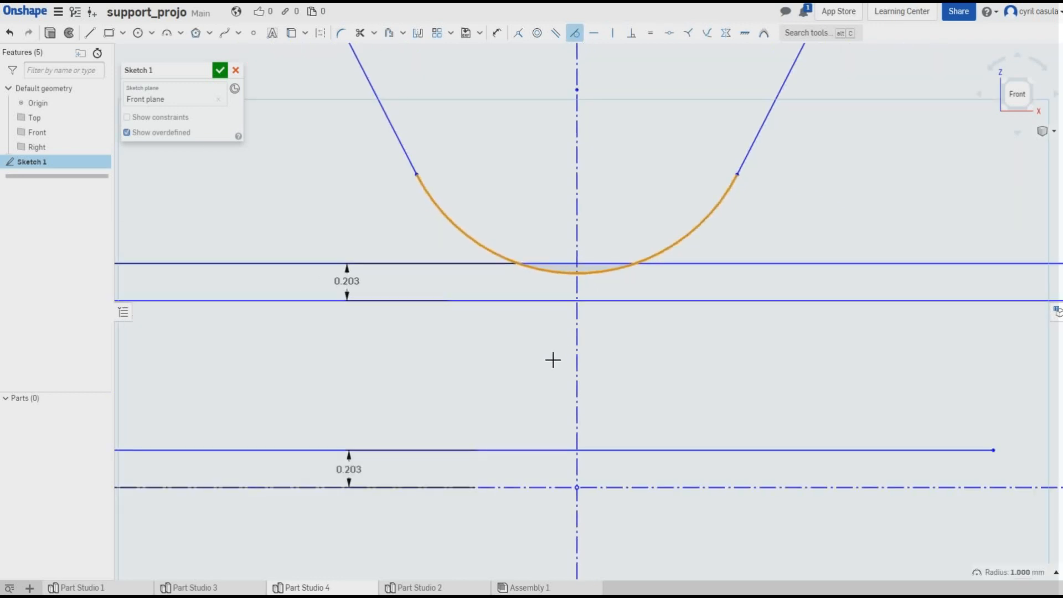
scroll(559, 249, down, 2)
scroll(567, 307, up, 5)
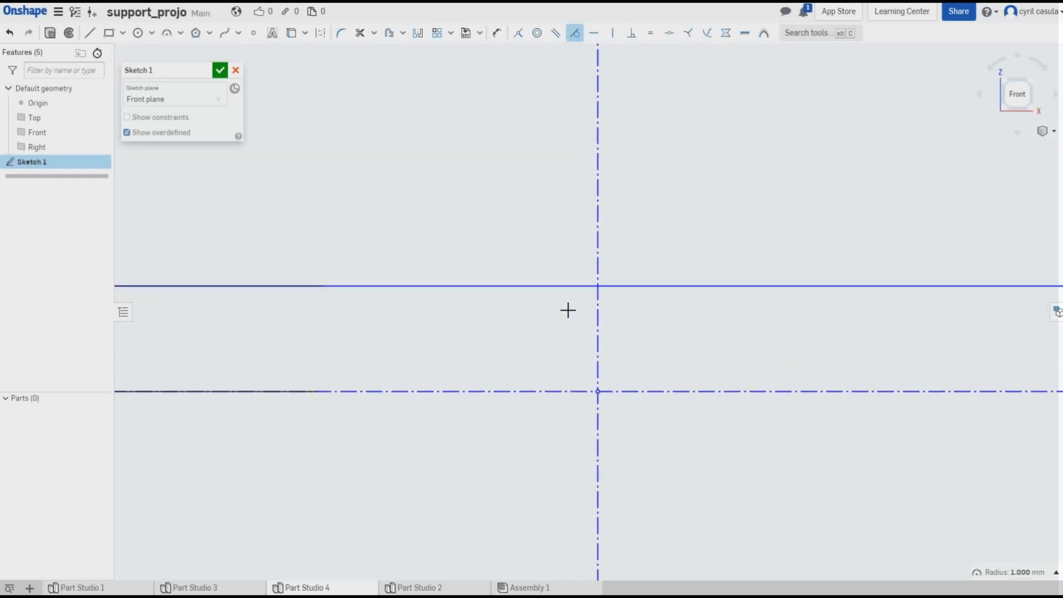
scroll(530, 313, down, 3)
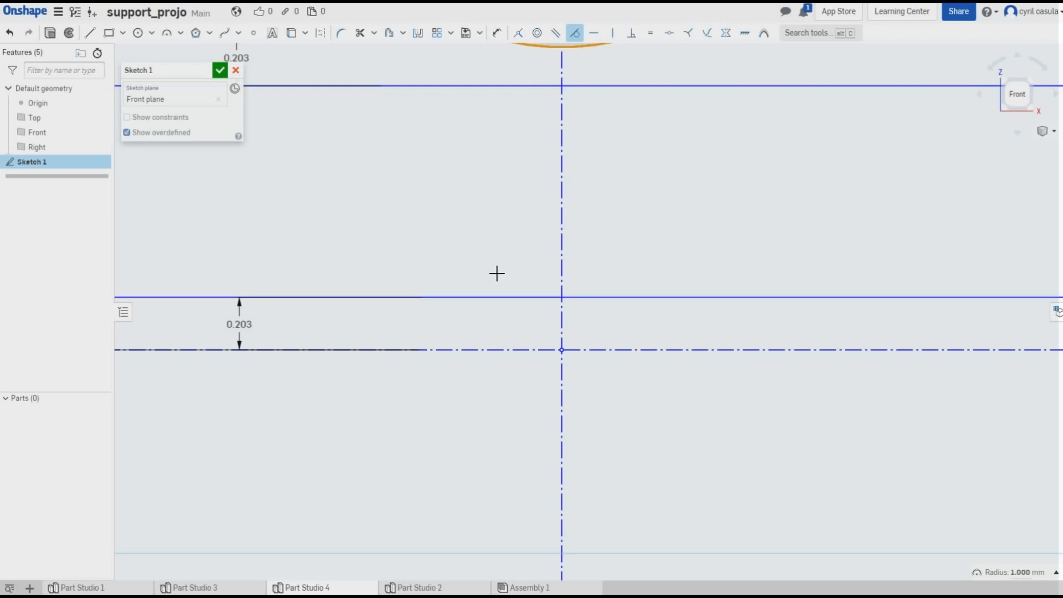
click(556, 302)
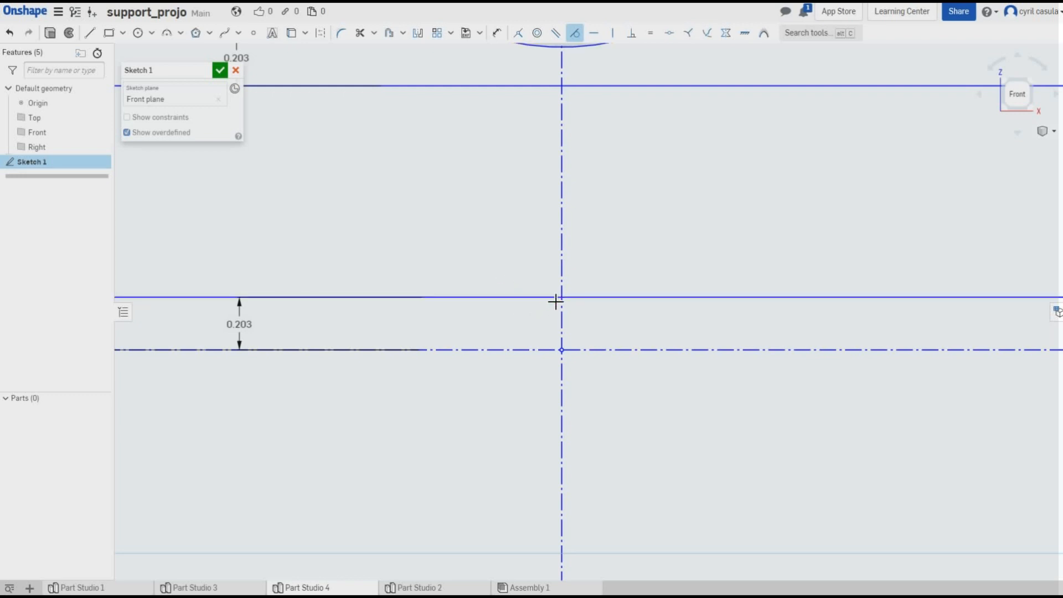
Add a driven radius dimension to the rounded arc at the tip of the V-shaped profile.
scroll(443, 172, down, 2)
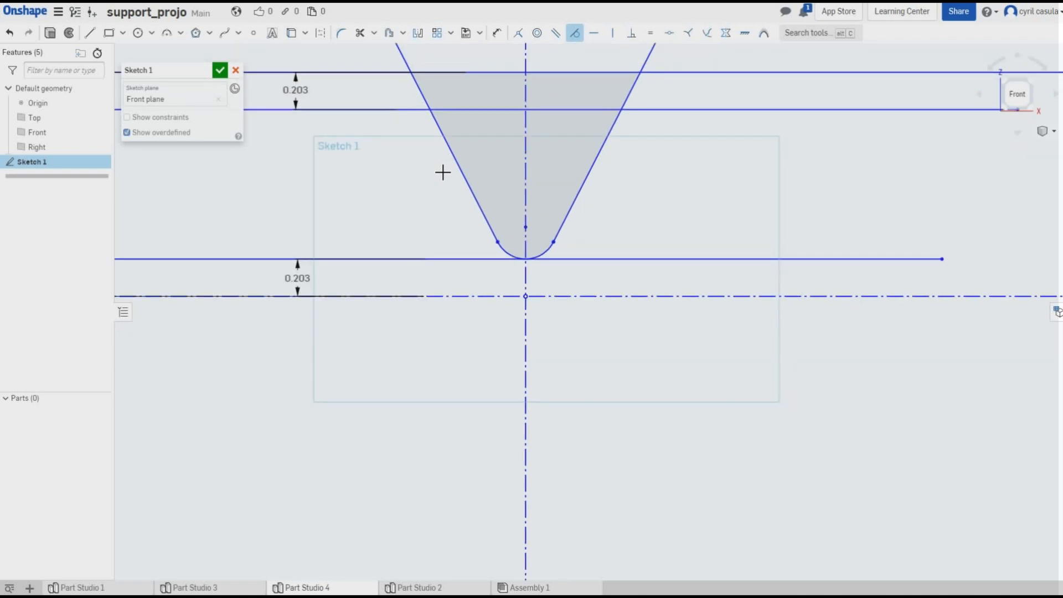
mouse_move(441, 171)
middle_down()
mouse_move(553, 273)
mouse_move(530, 263)
middle_up()
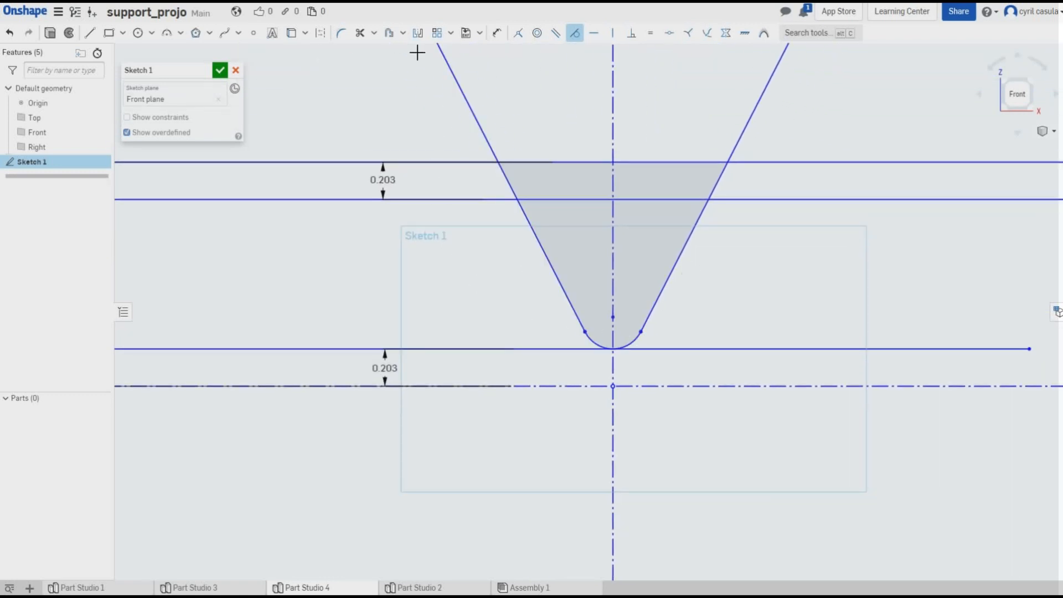
click(497, 33)
scroll(580, 341, up, 4)
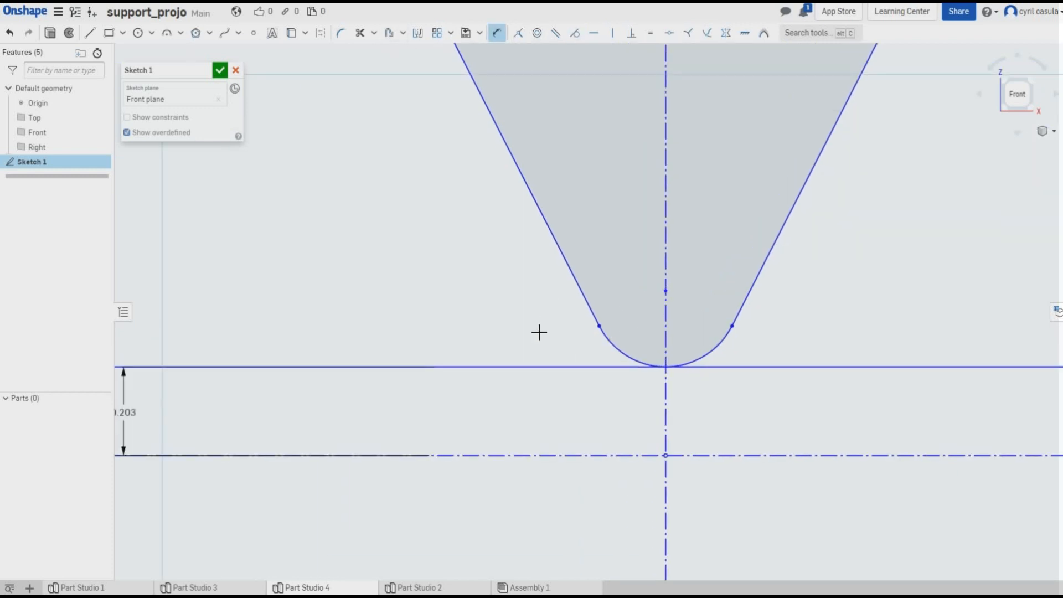
click(614, 346)
click(481, 304)
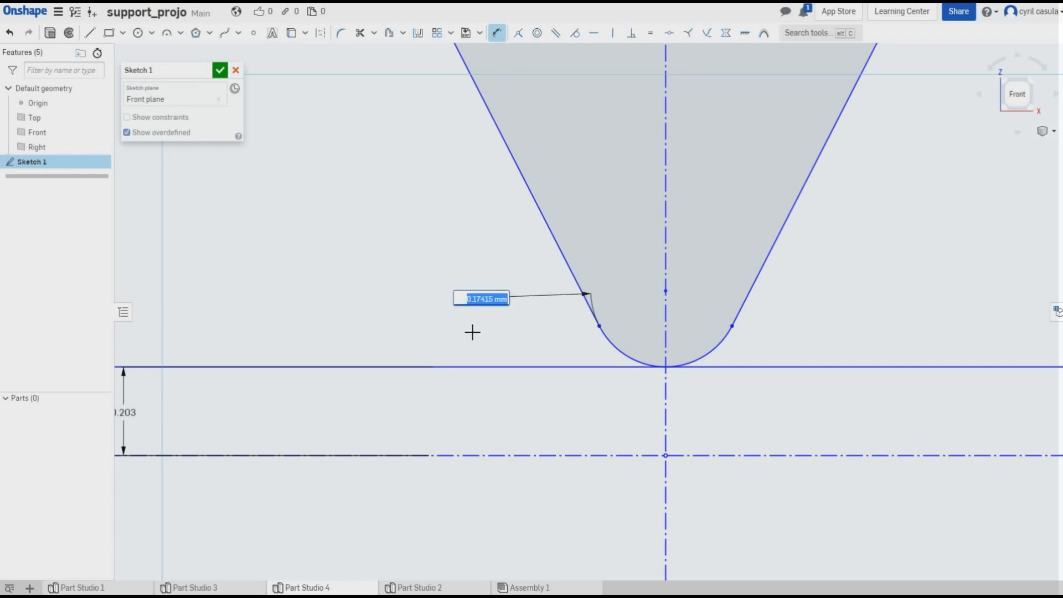
key(Return)
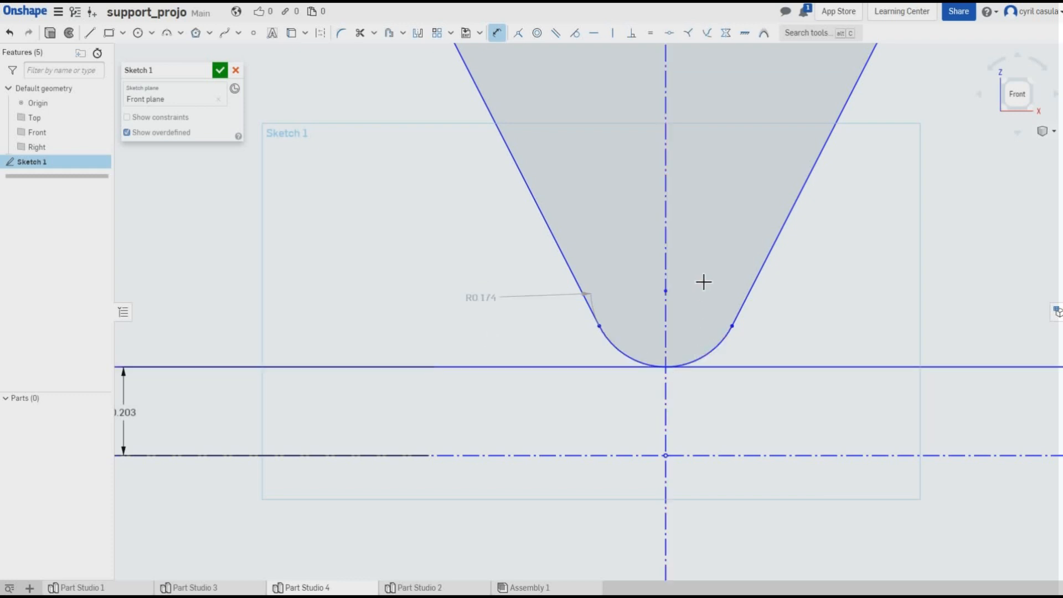
Fillet the corner between the right slanted flank and the horizontal line below the profile's upper line with a 0.174 mm radius.
scroll(704, 282, down, 5)
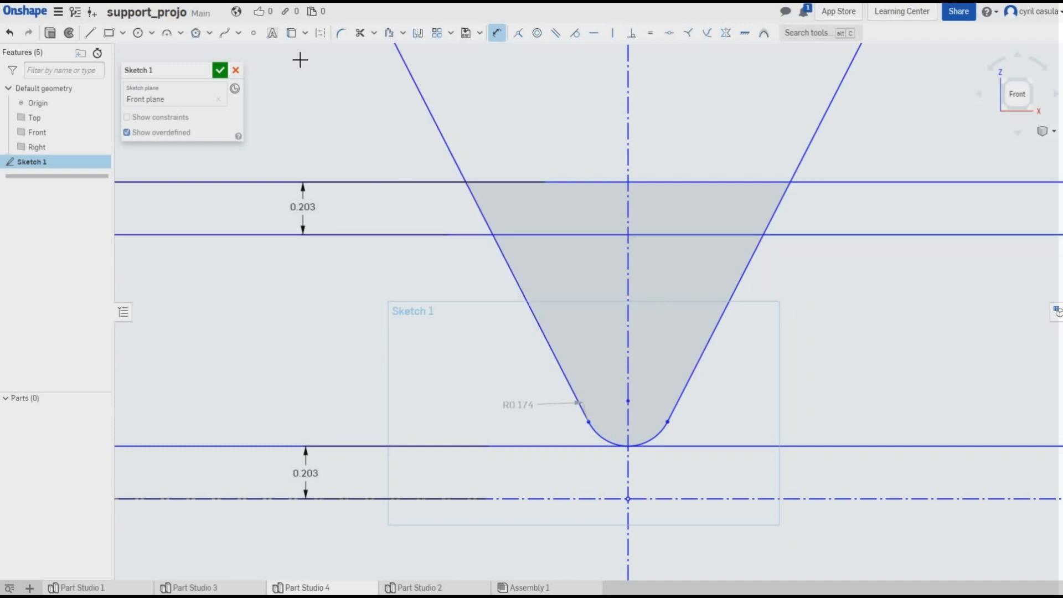
click(342, 34)
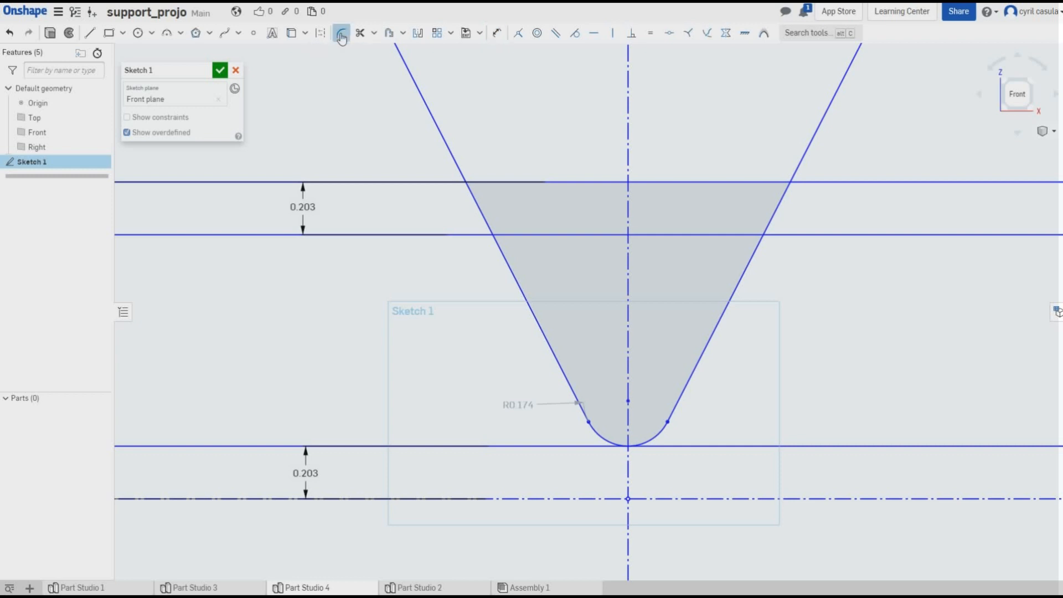
click(753, 268)
click(799, 236)
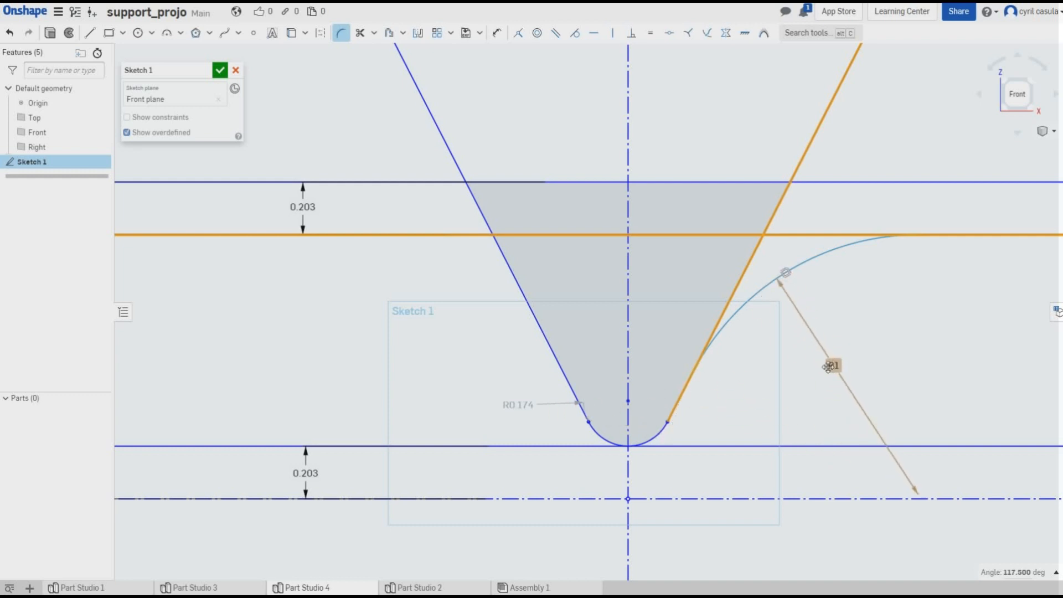
click(826, 369)
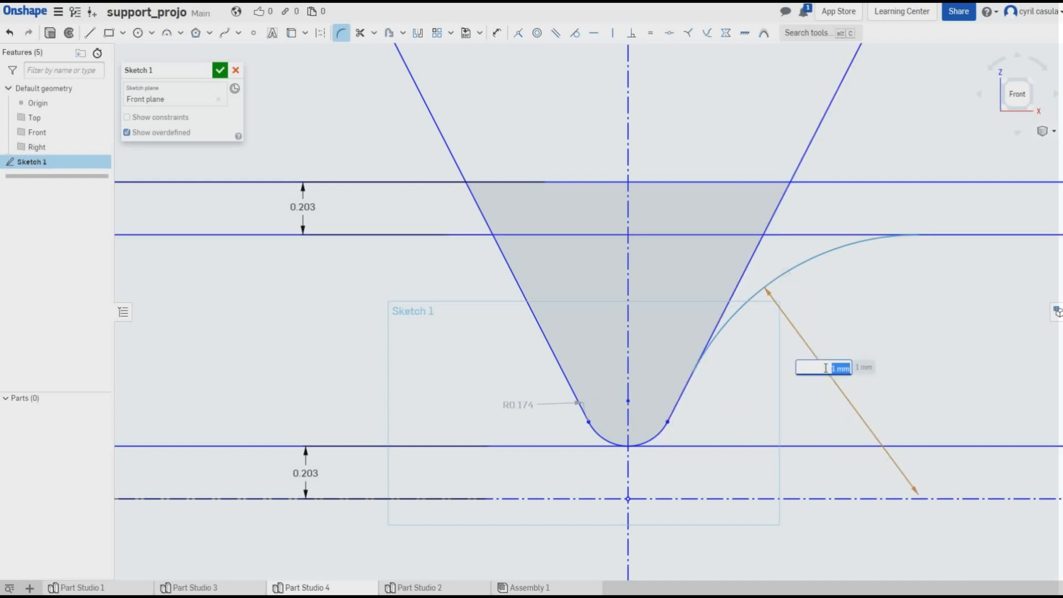
text(0.174)
key(Return)
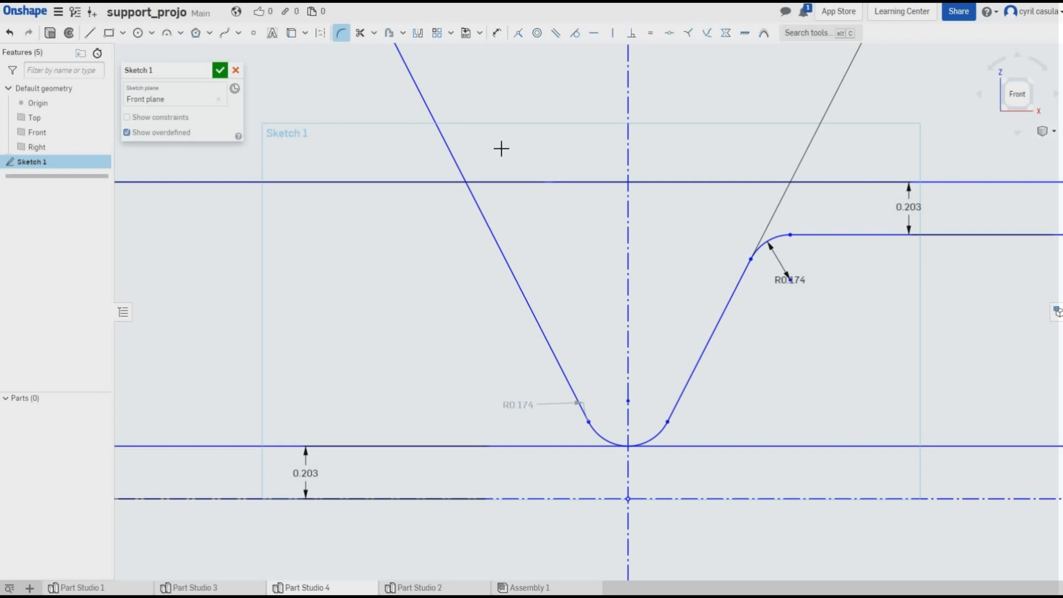
Draw a vertical line from the upper end of the right crest fillet to the uppermost horizontal line.
click(90, 35)
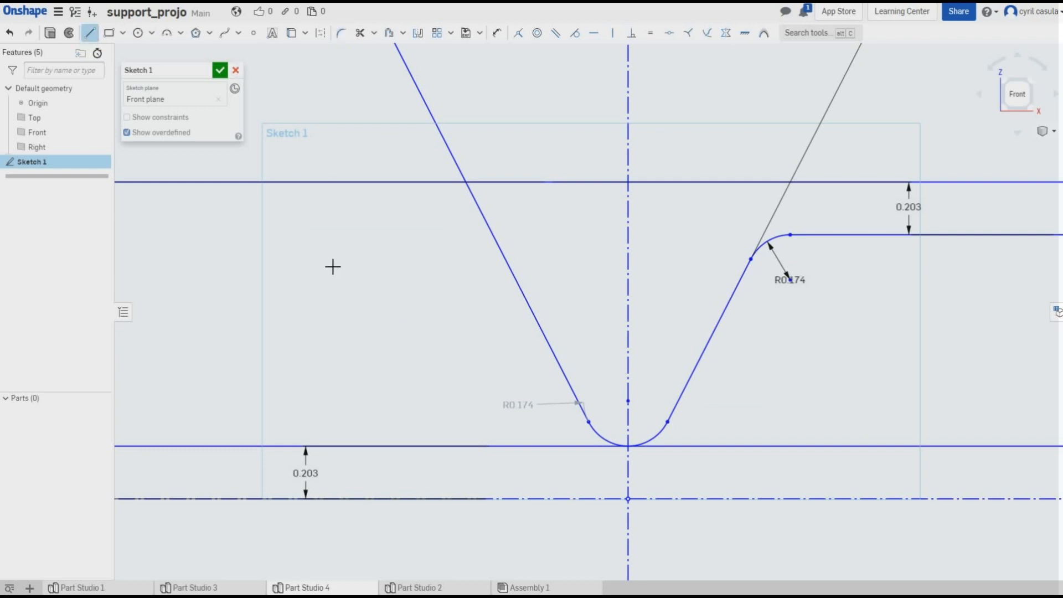
click(791, 236)
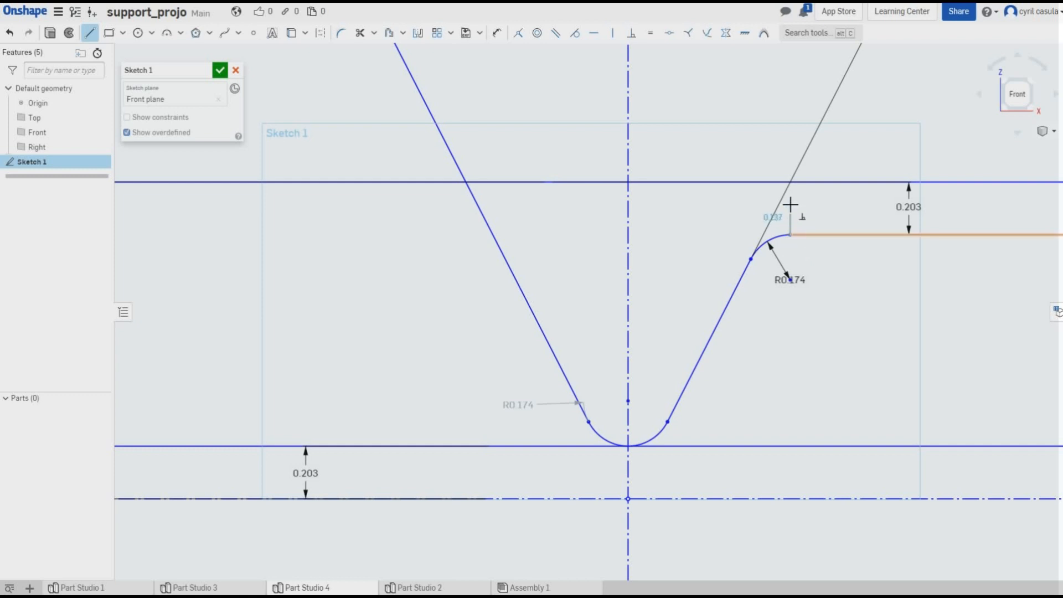
click(791, 183)
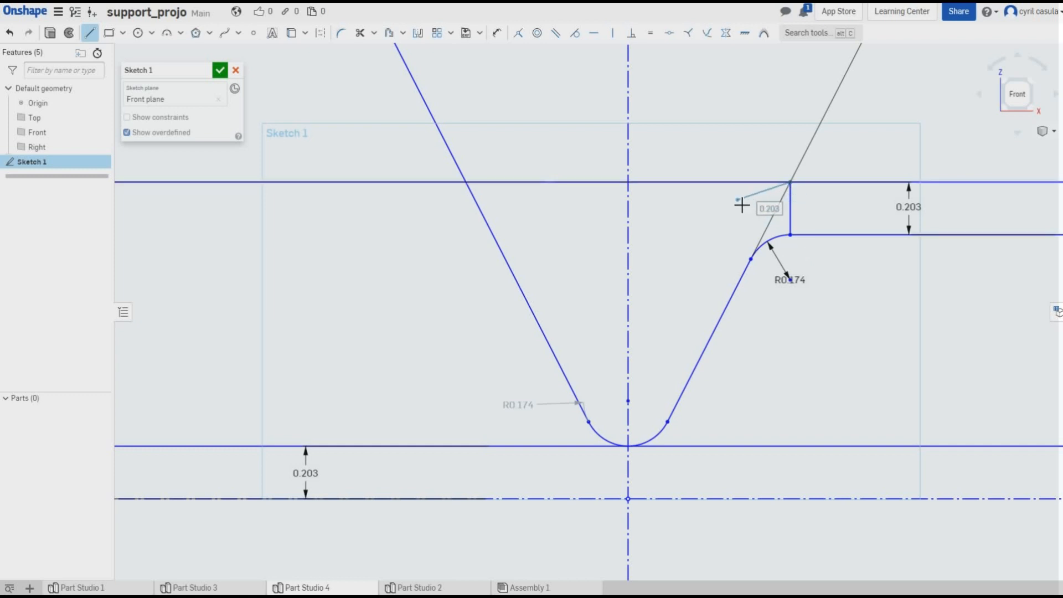
key(Escape)
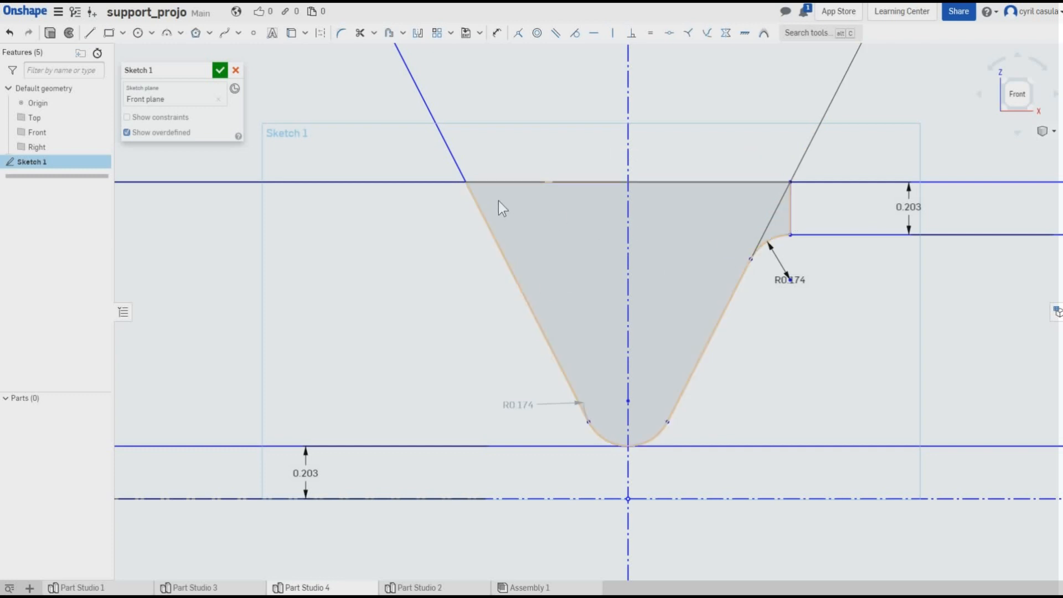
Mirror the right crest fillet arc and the short vertical line about the vertical centreline.
click(418, 33)
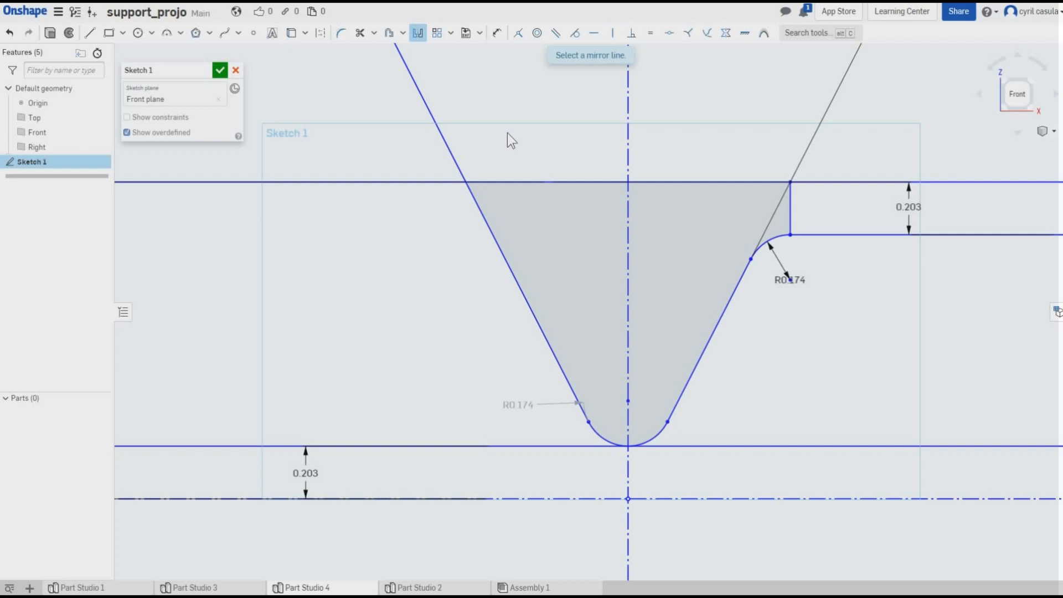
click(627, 151)
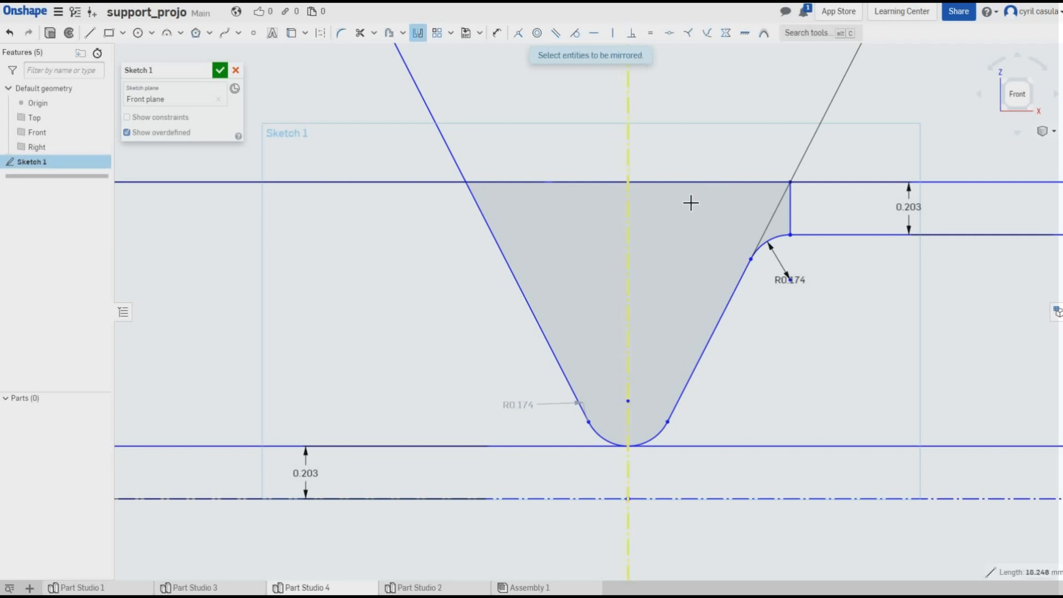
click(791, 211)
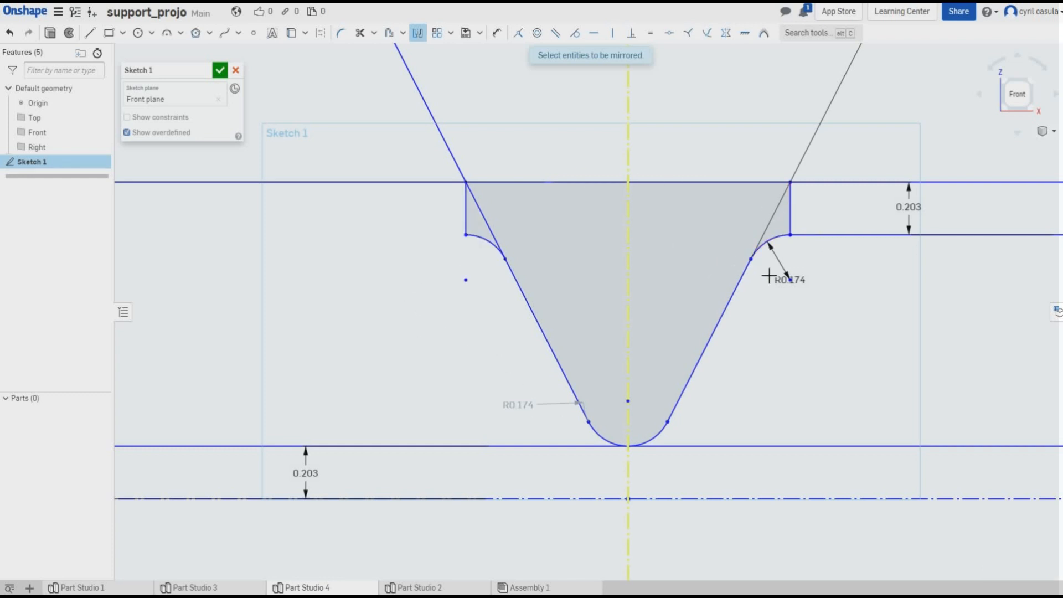
Draw a horizontal line joining the upper ends of the two crest fillets.
click(90, 33)
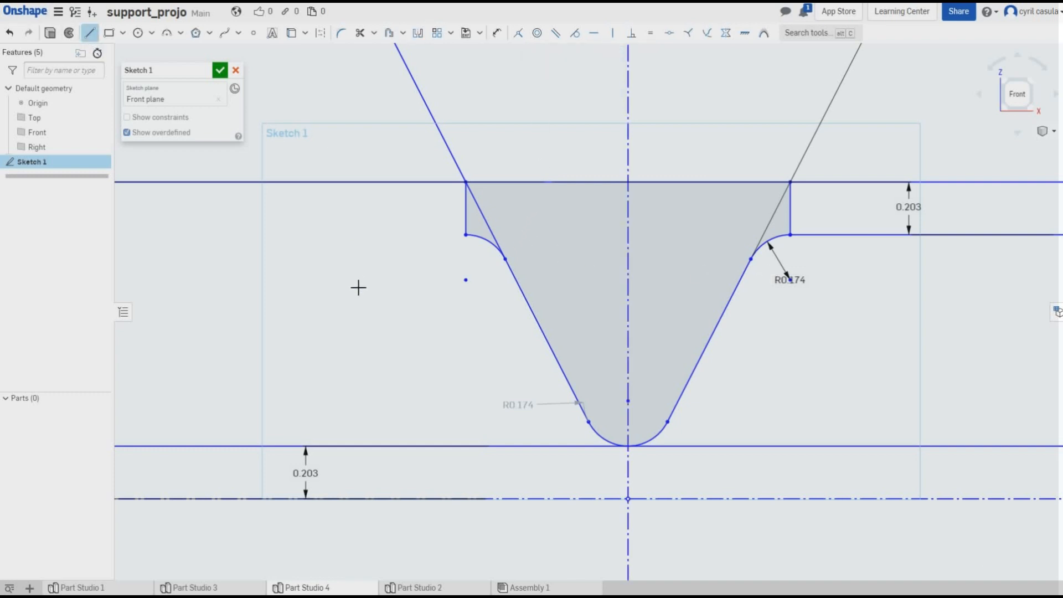
click(467, 235)
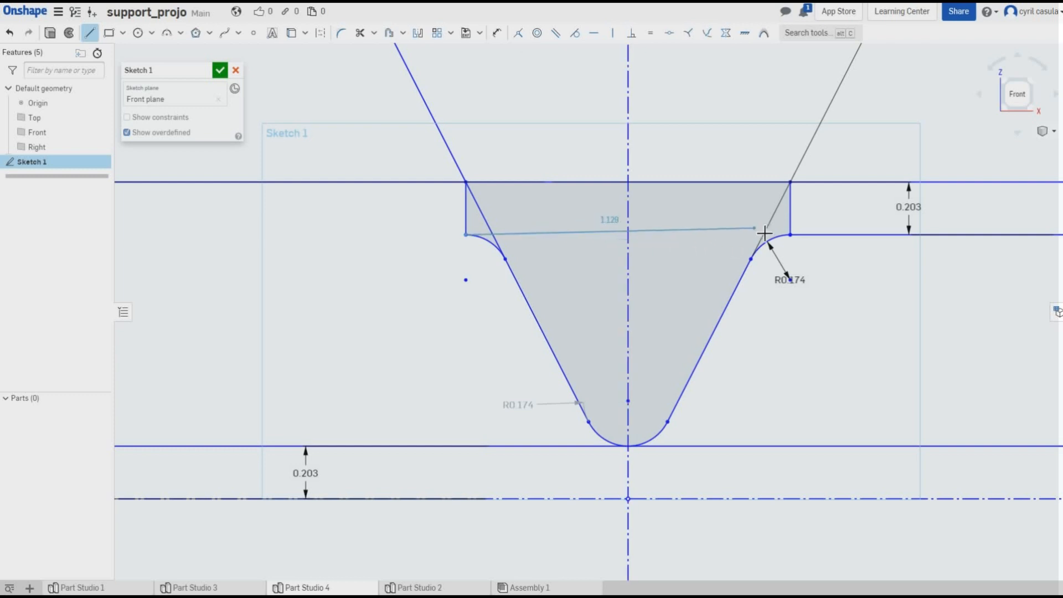
click(791, 235)
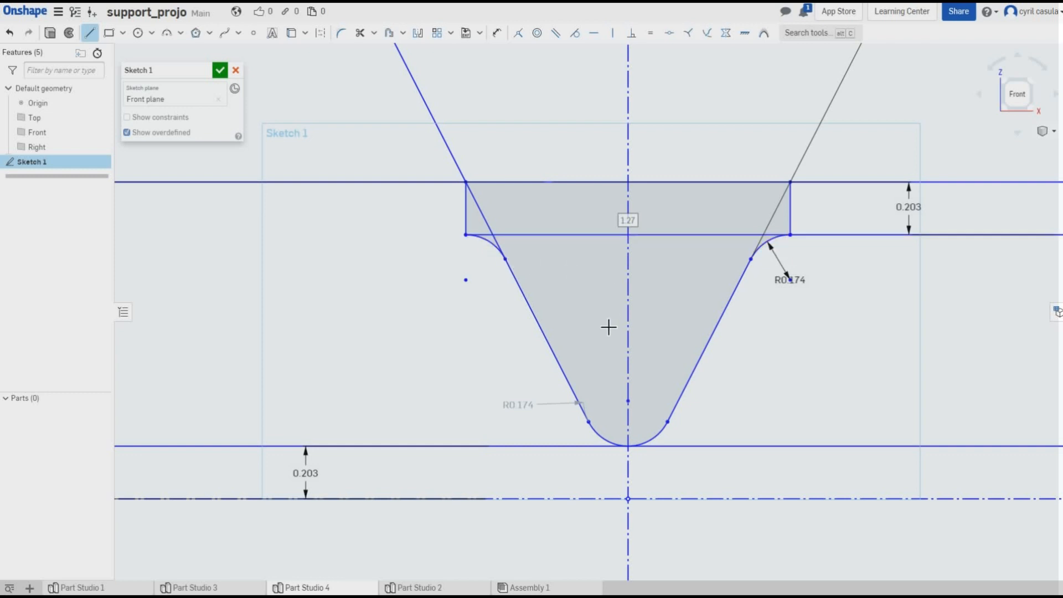
Make the left edge of the 50.8 mm long rectangle coincident with the thread profile's vertical centreline.
scroll(590, 304, down, 3)
scroll(591, 307, down, 5)
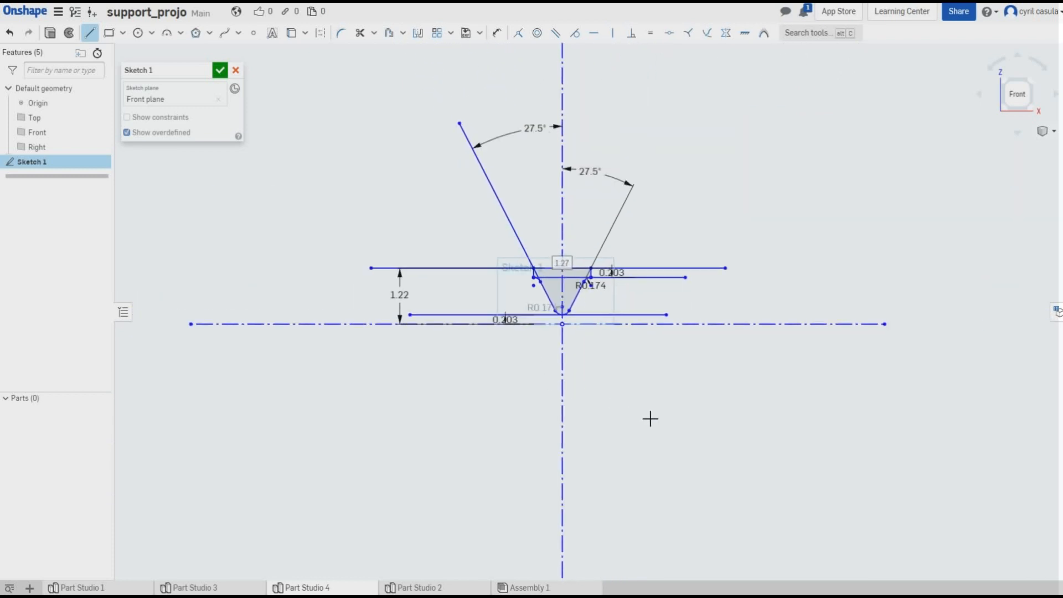
middle_drag(651, 420, 667, 256)
scroll(667, 257, down, 3)
scroll(672, 297, up, 3)
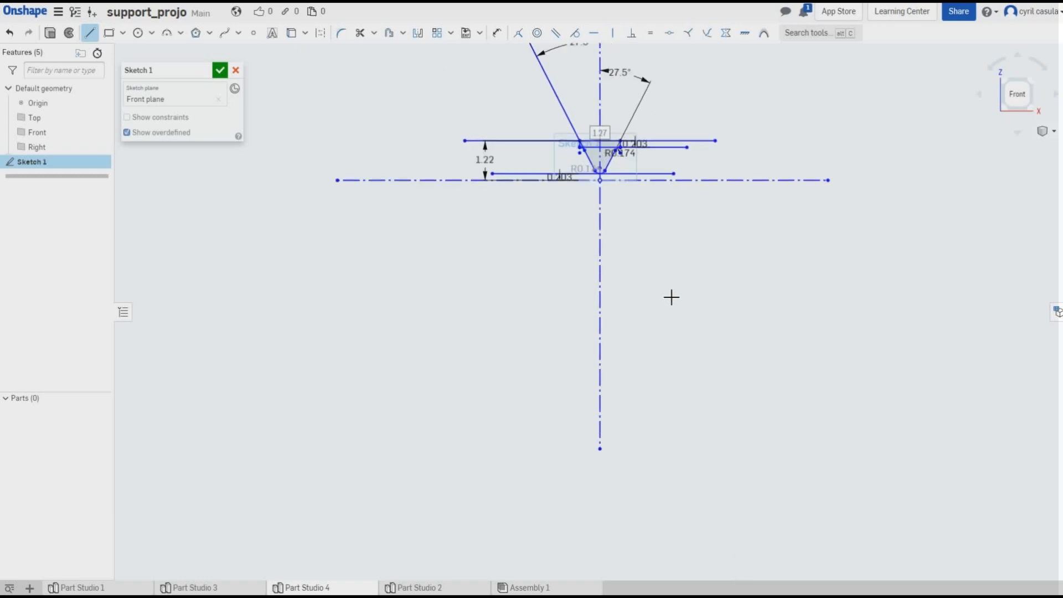
scroll(672, 297, down, 4)
scroll(798, 484, down, 1)
middle_drag(799, 484, 721, 164)
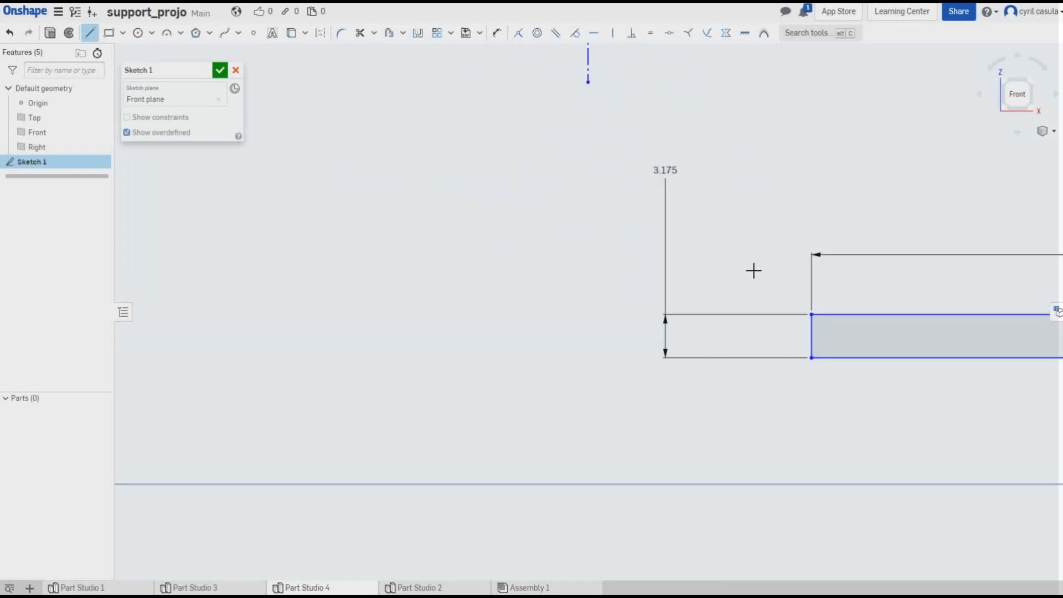
middle_drag(755, 268, 548, 280)
scroll(591, 347, up, 3)
scroll(625, 337, down, 1)
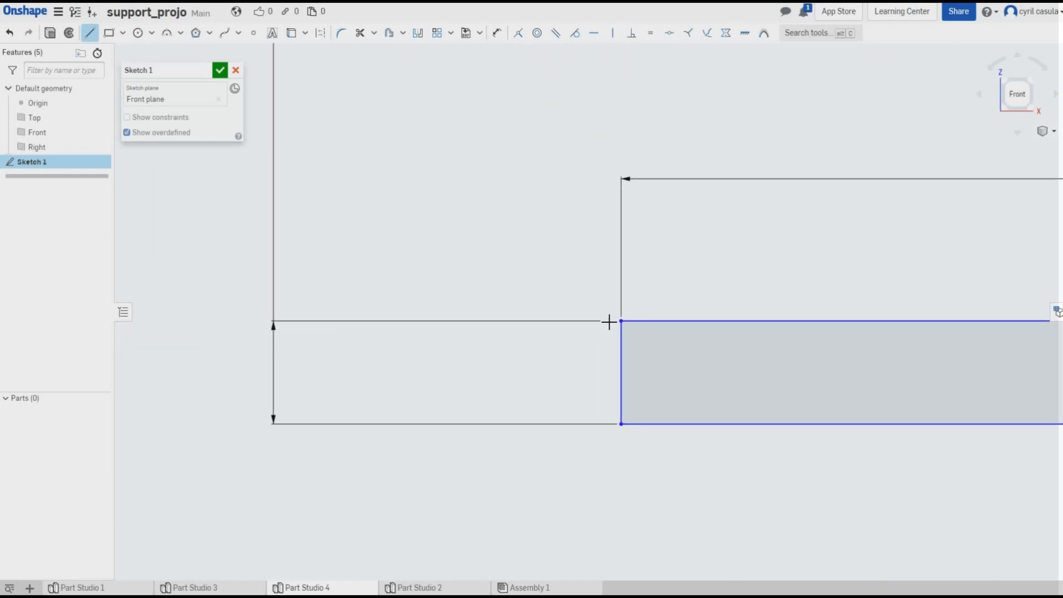
scroll(563, 217, down, 5)
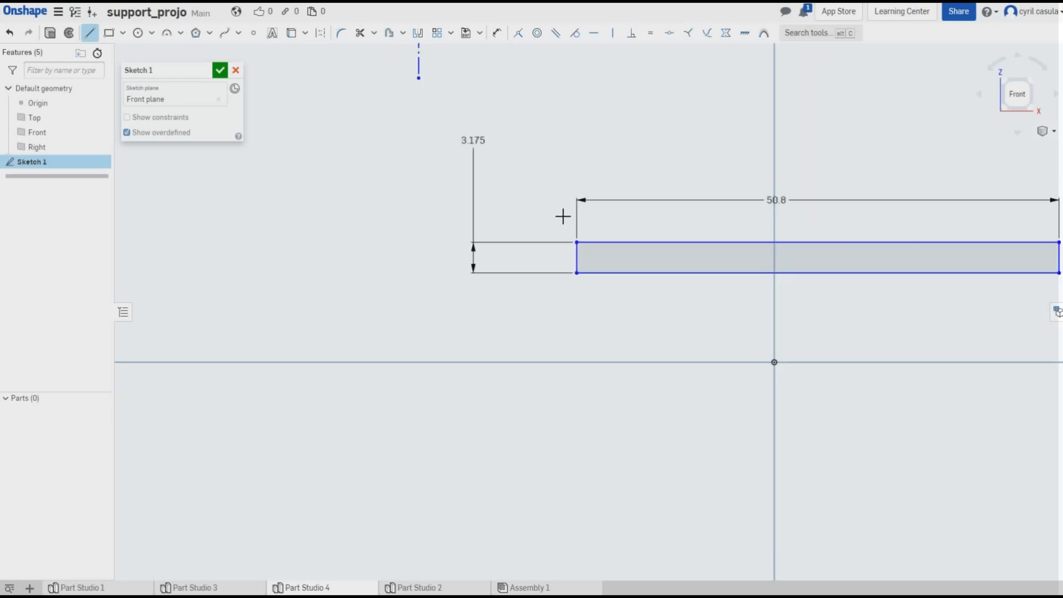
mouse_move(570, 155)
middle_down()
mouse_move(582, 299)
mouse_move(638, 331)
middle_up()
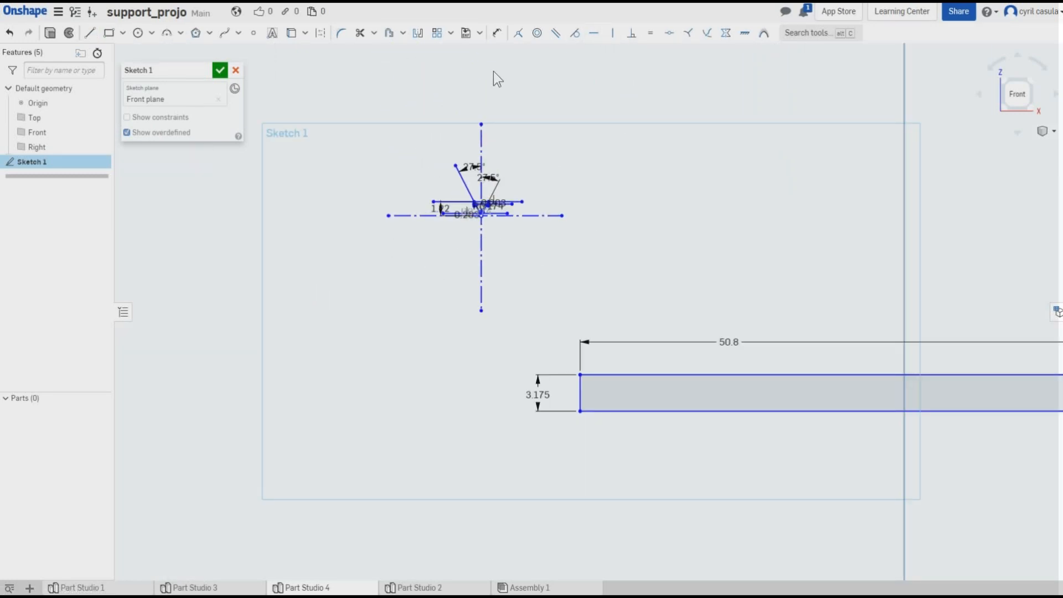
click(519, 35)
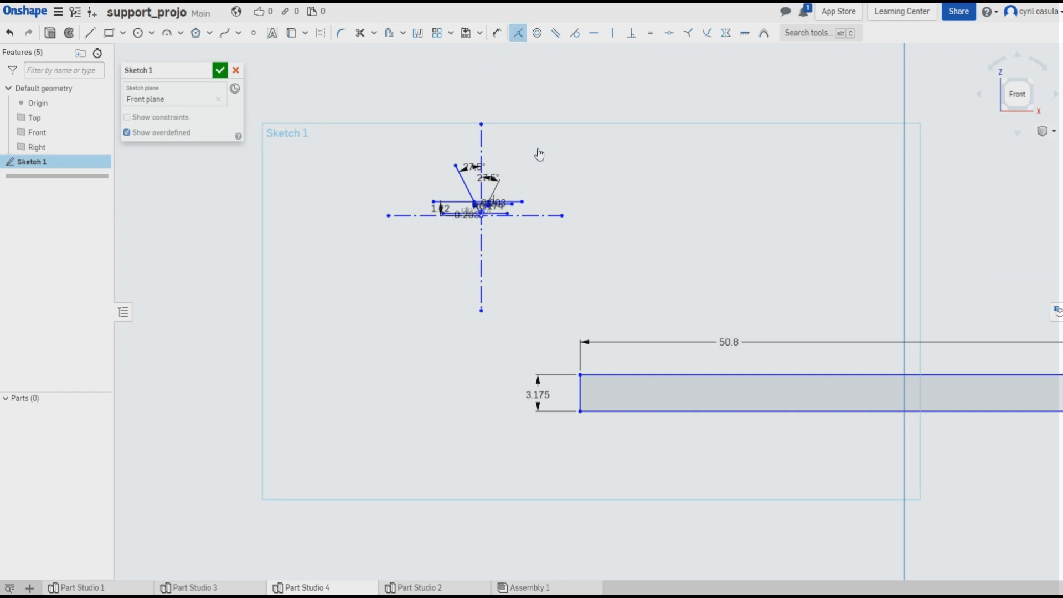
click(481, 271)
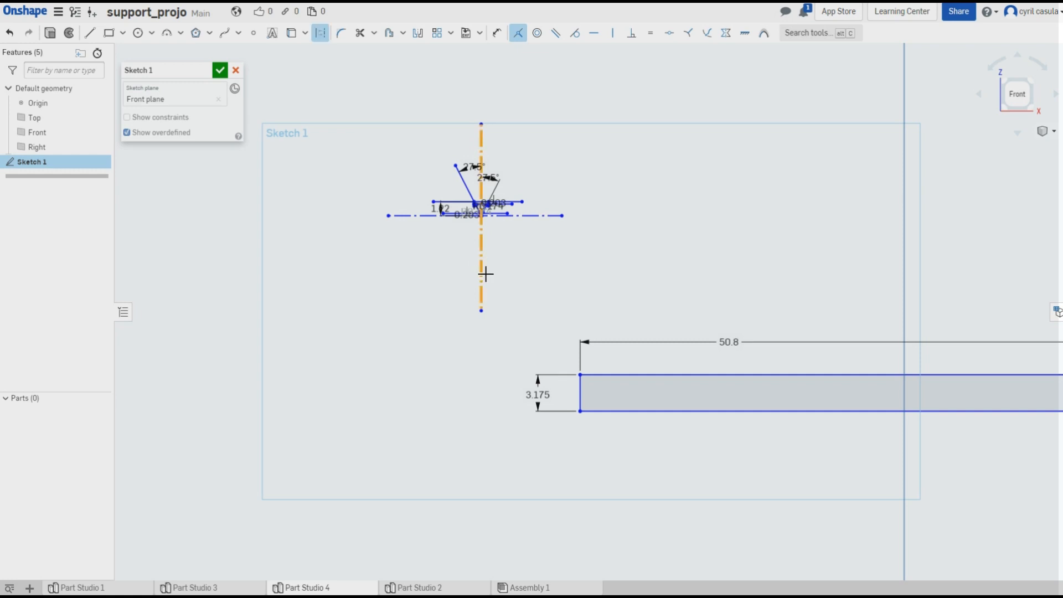
click(581, 394)
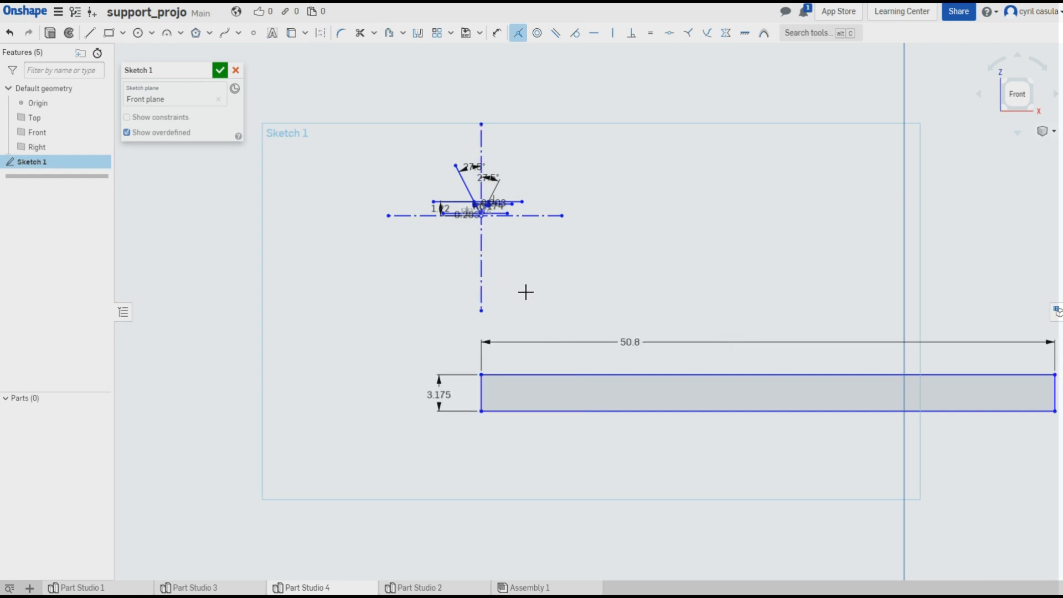
Make the rectangle's top edge coincident with the horizontal line at the thread crest, to the right of the fillet.
scroll(498, 224, up, 5)
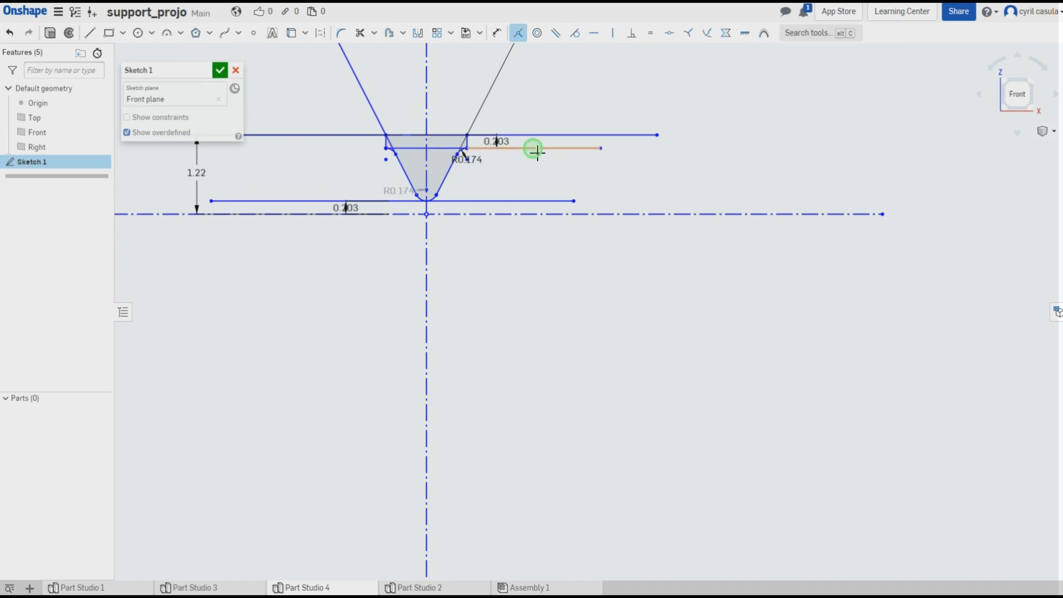
scroll(565, 340, down, 4)
middle_drag(634, 363, 591, 128)
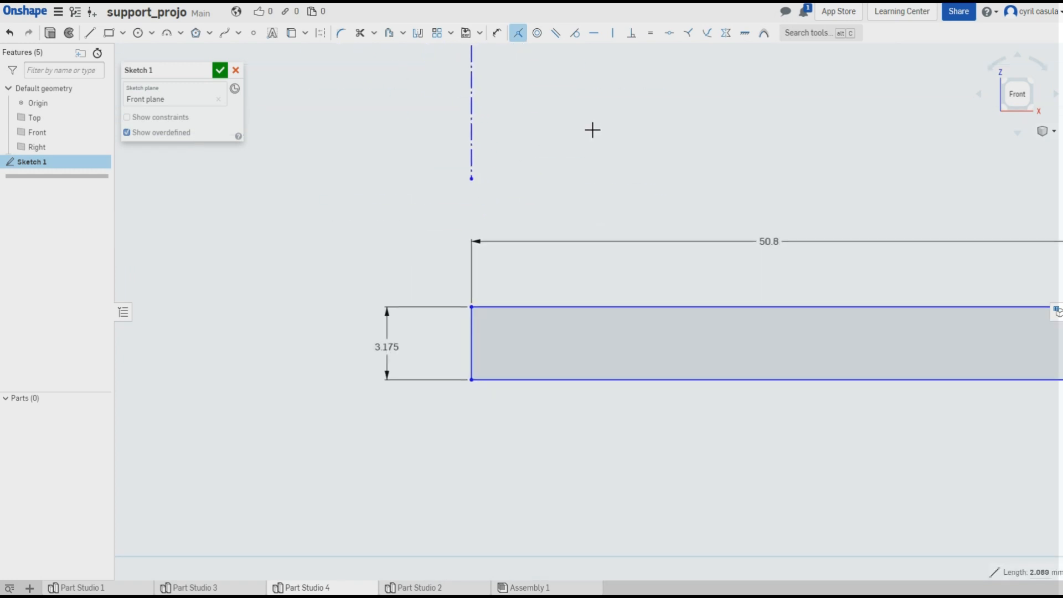
click(536, 308)
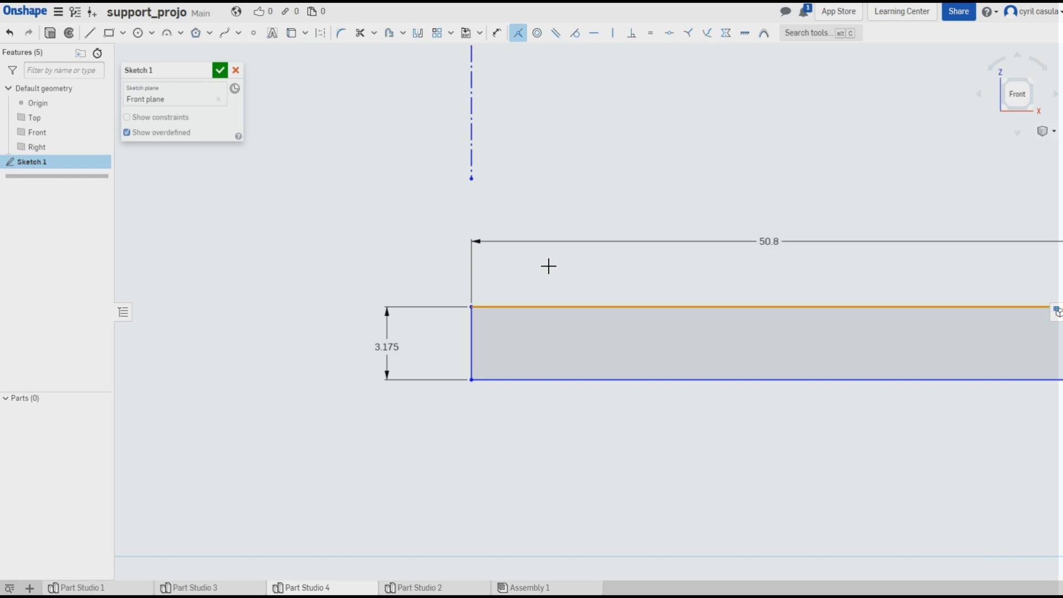
Check how the thread profile lines up with the rectangle's upper corner and finish the sketch.
scroll(378, 142, down, 2)
middle_drag(392, 102, 474, 344)
scroll(530, 261, up, 8)
scroll(561, 283, up, 1)
mouse_move(562, 283)
middle_down()
mouse_move(570, 192)
mouse_move(531, 147)
middle_up()
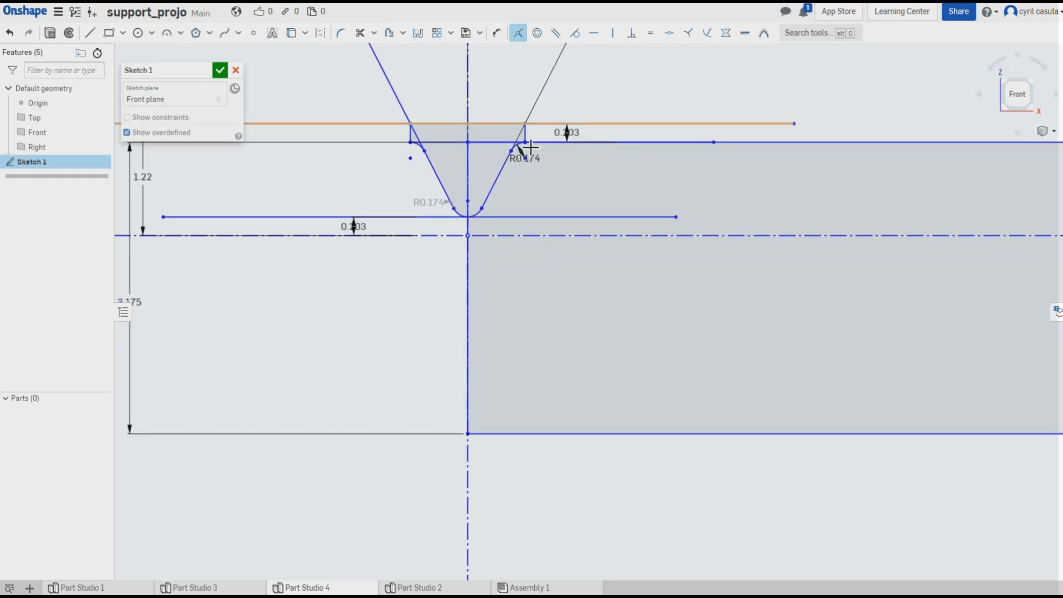
scroll(522, 182, up, 4)
scroll(522, 181, down, 2)
middle_drag(530, 187, 679, 209)
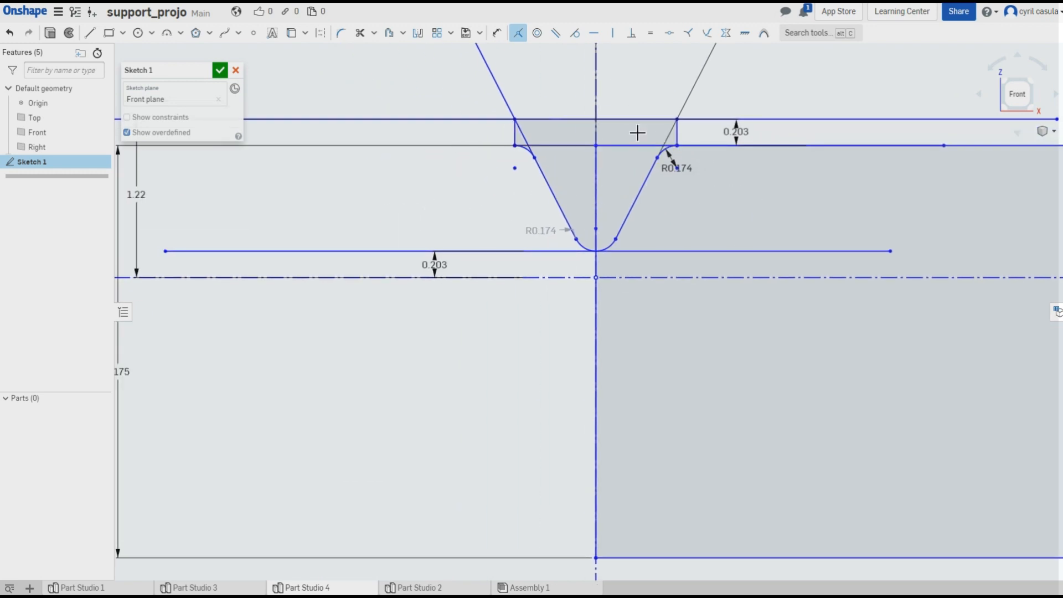
scroll(410, 109, down, 3)
middle_drag(411, 107, 438, 179)
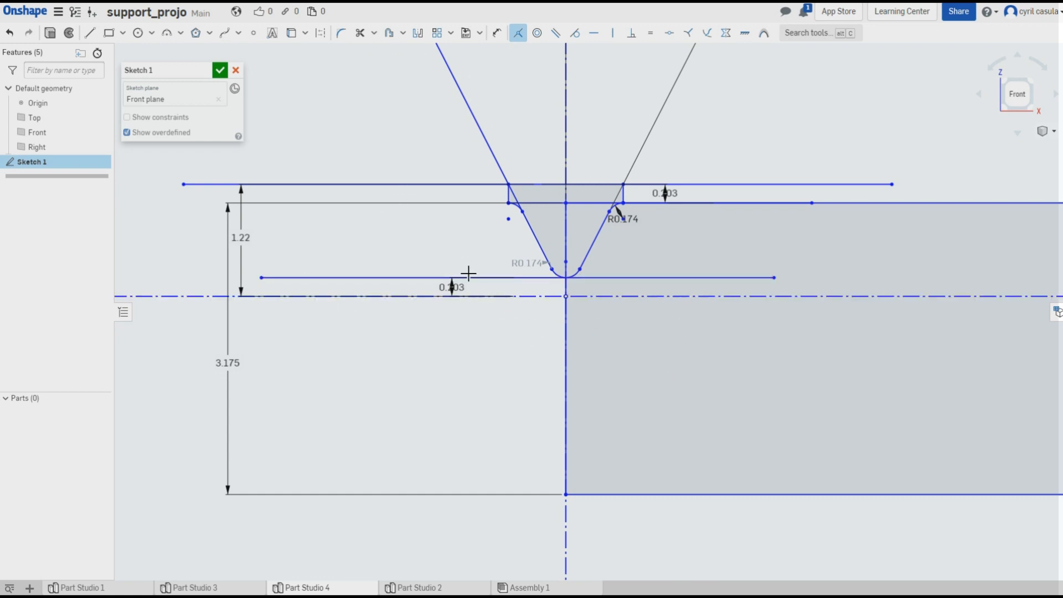
click(220, 71)
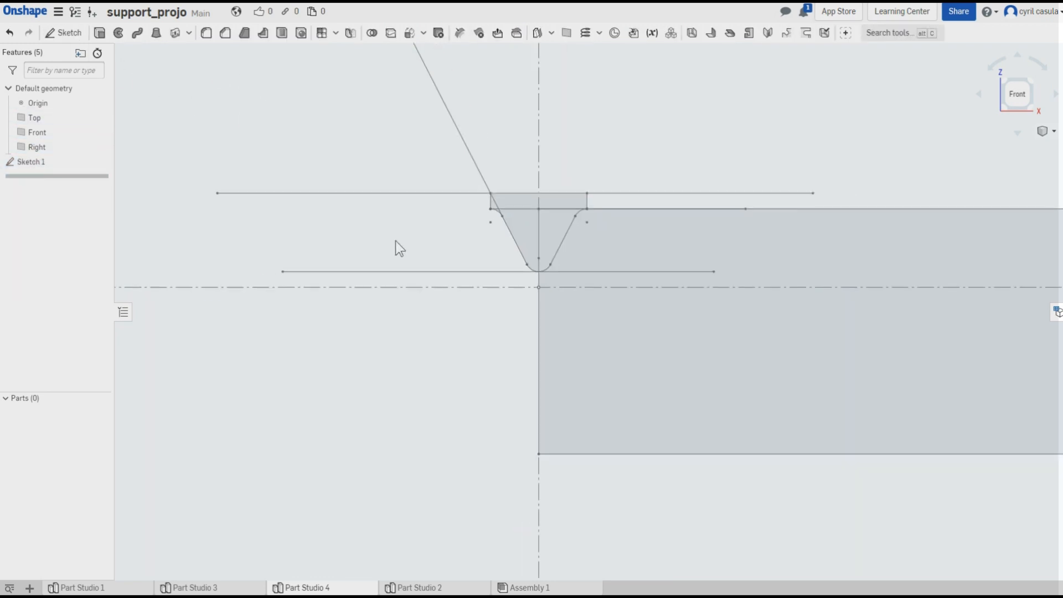
Start a new solid Revolve with the long rectangle region and the half thread-profile region that overlaps it.
right_drag(395, 241, 427, 269)
scroll(428, 268, down, 5)
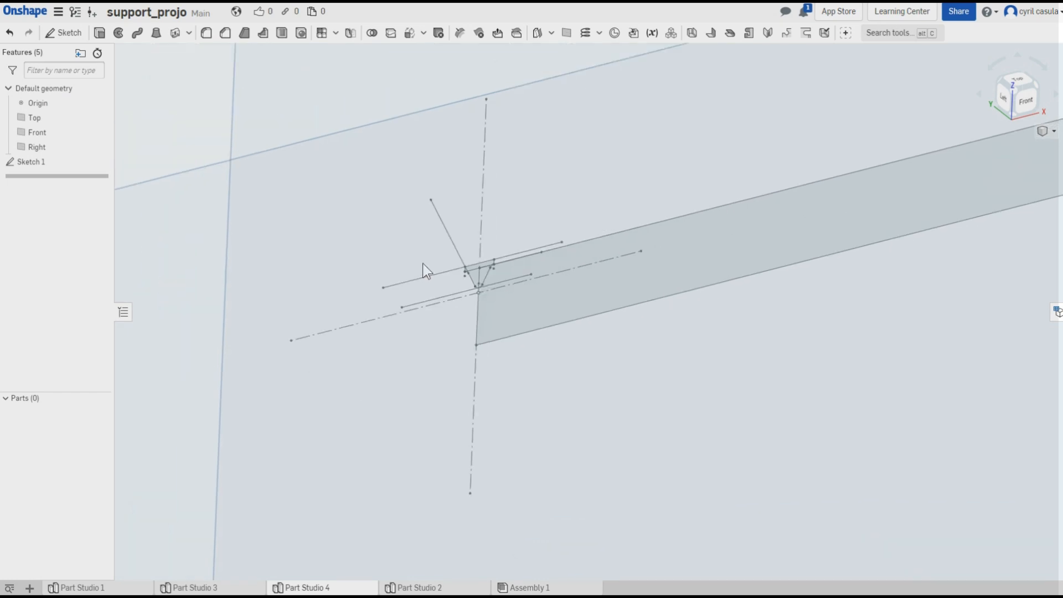
mouse_move(626, 161)
middle_down()
mouse_move(443, 215)
mouse_move(540, 181)
middle_up()
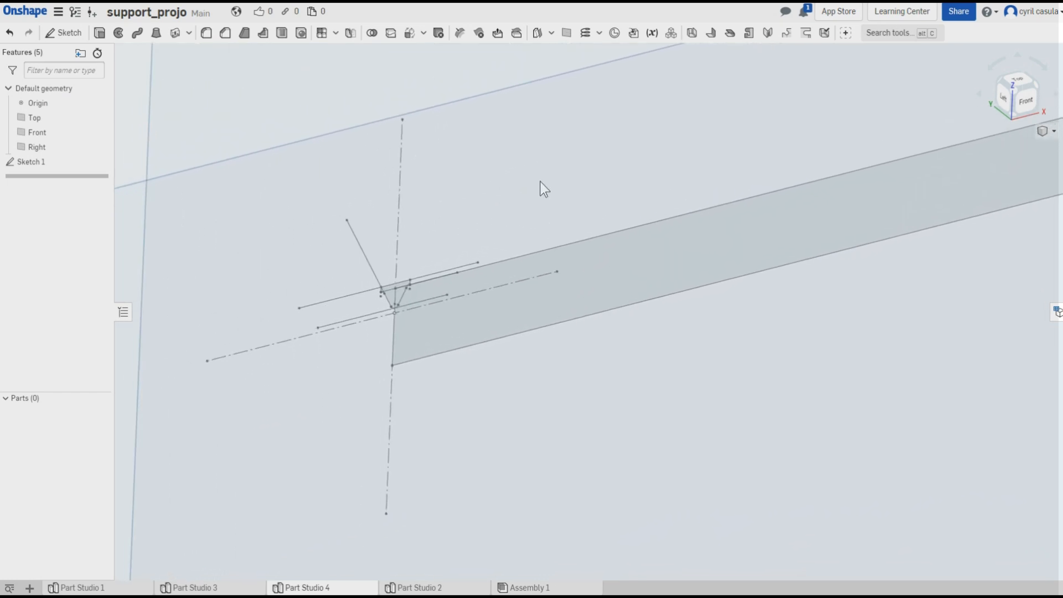
scroll(540, 181, down, 1)
scroll(539, 182, up, 1)
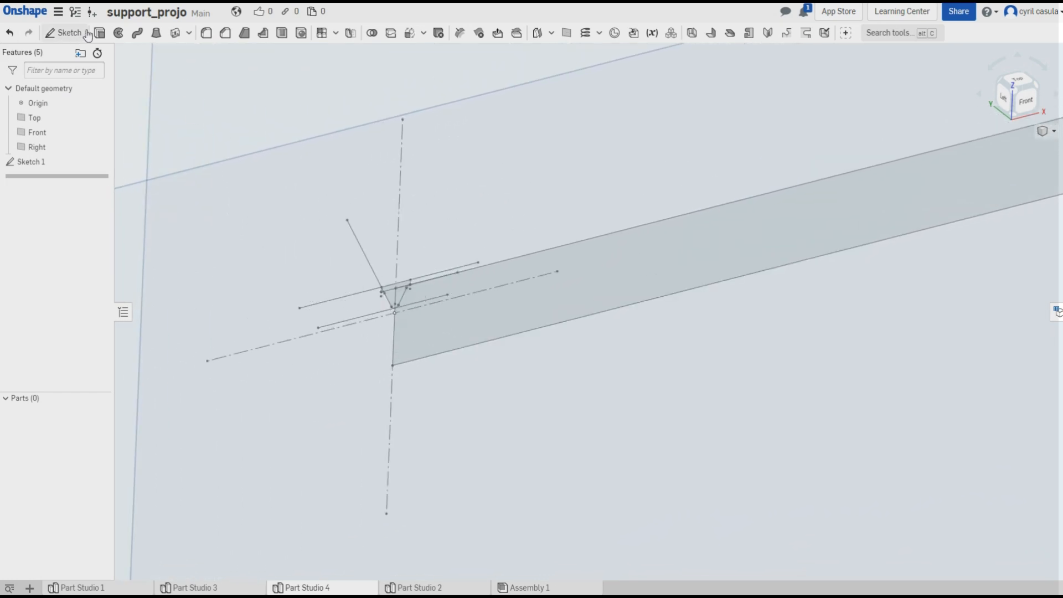
click(119, 34)
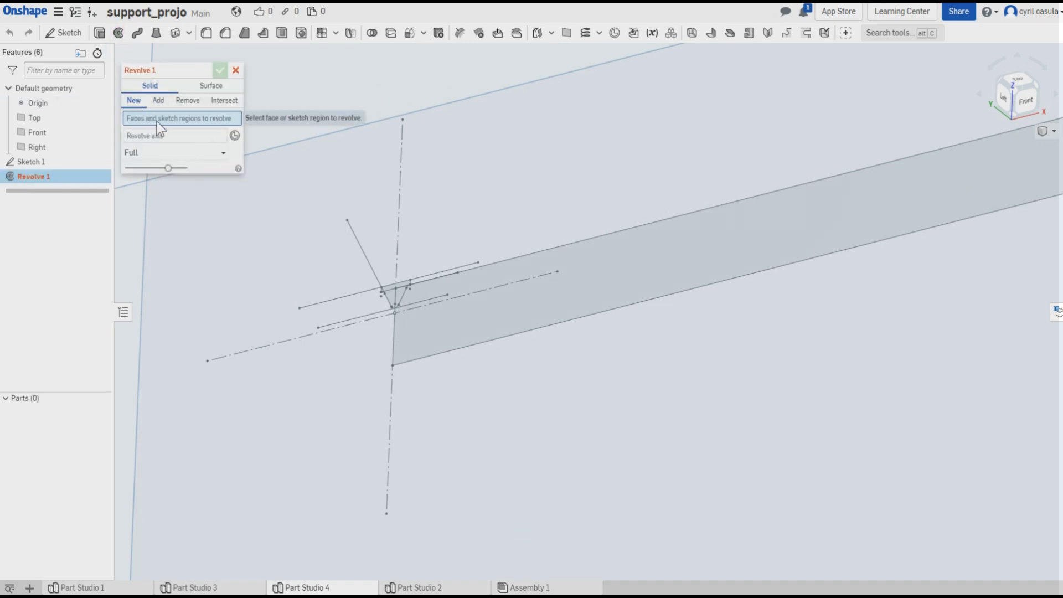
scroll(367, 293, up, 2)
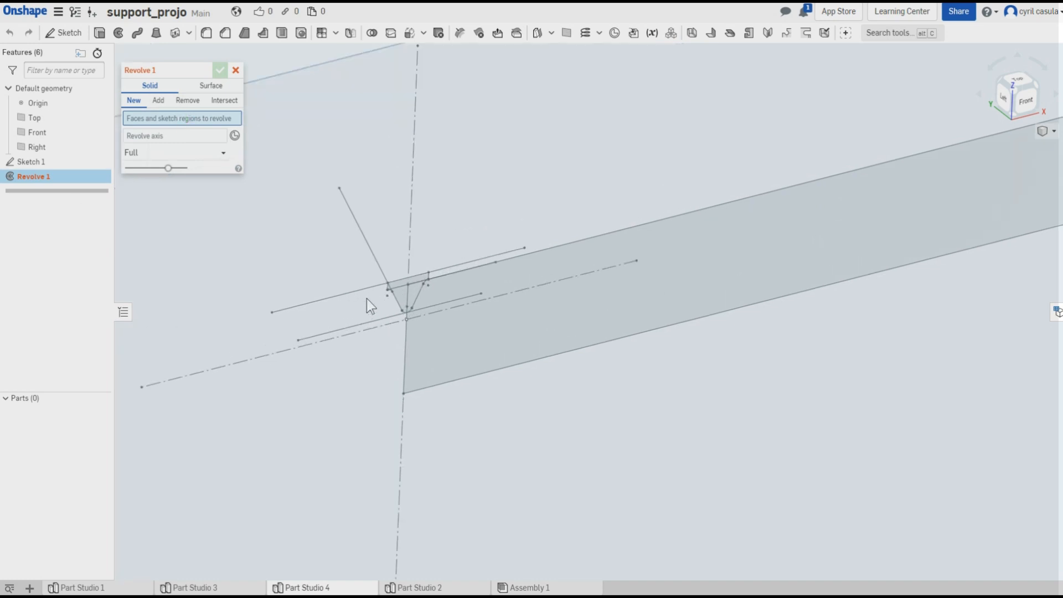
click(524, 332)
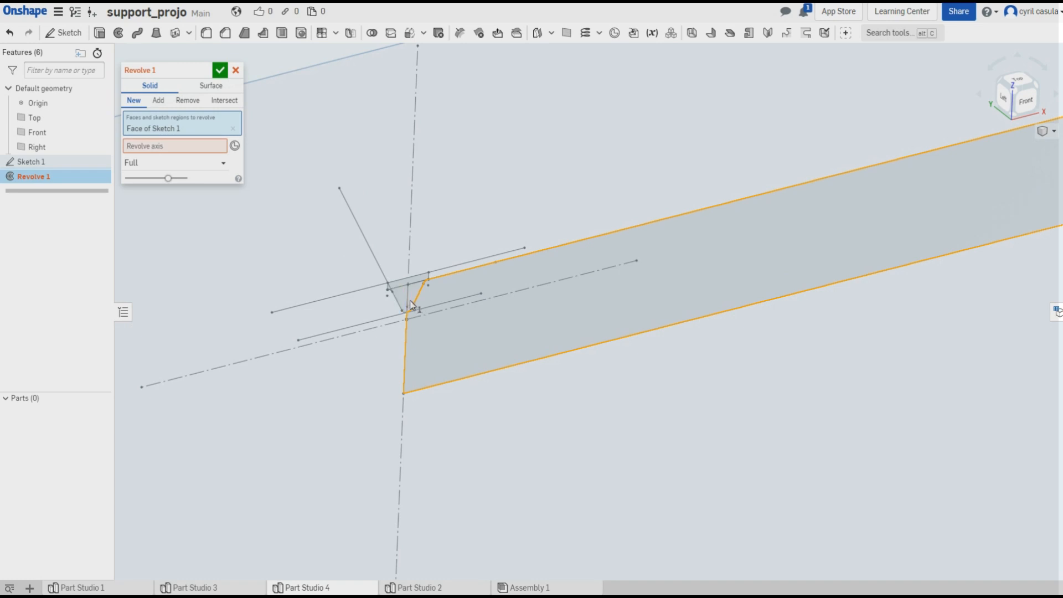
scroll(410, 294, up, 5)
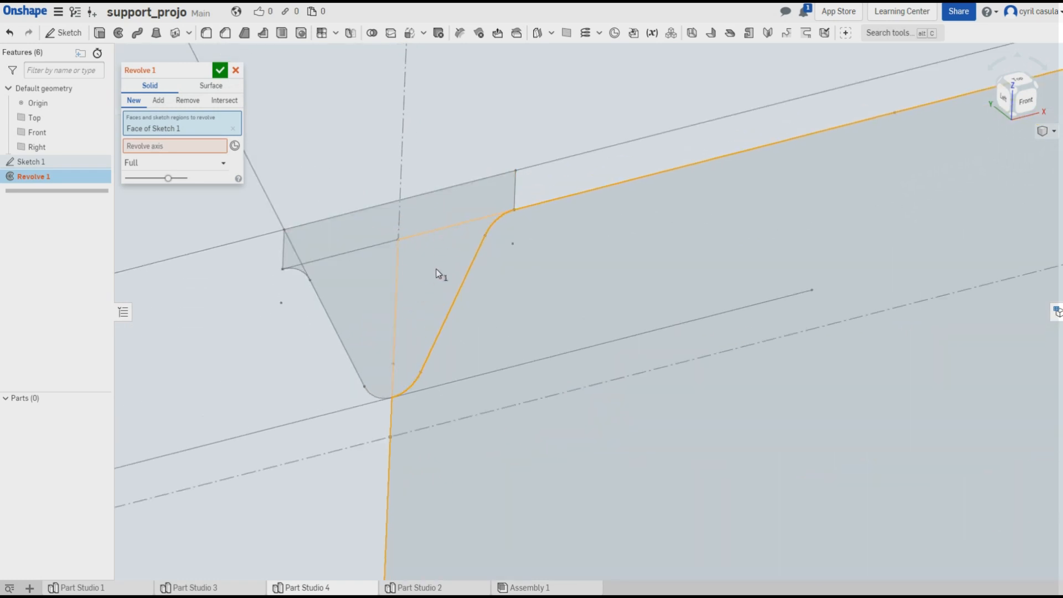
click(429, 334)
scroll(527, 298, down, 1)
scroll(533, 297, down, 3)
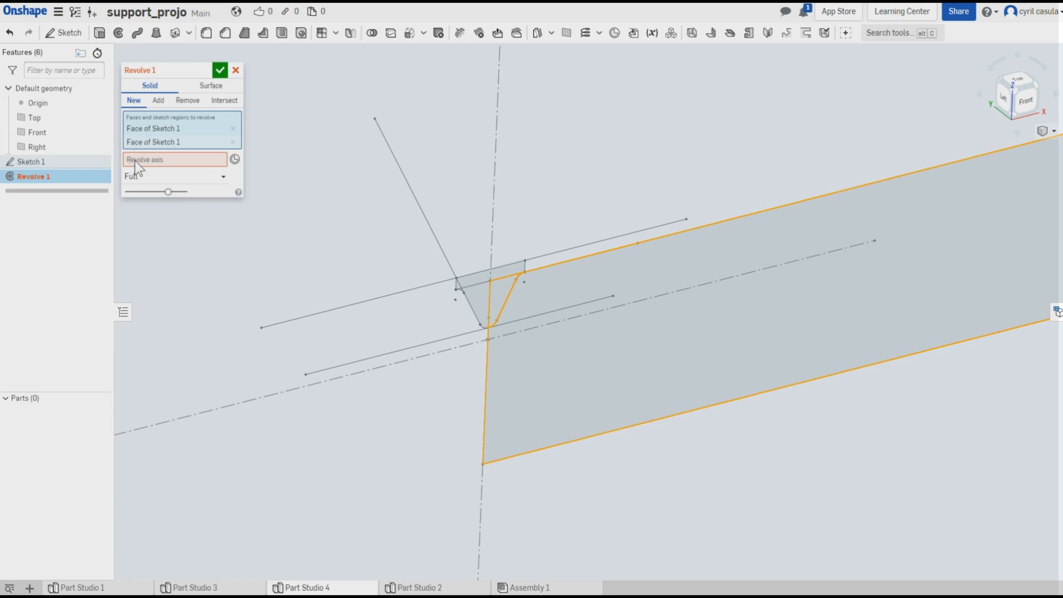
Revolve the selected regions a full turn around the rectangle's lower long edge to form the rod.
click(161, 161)
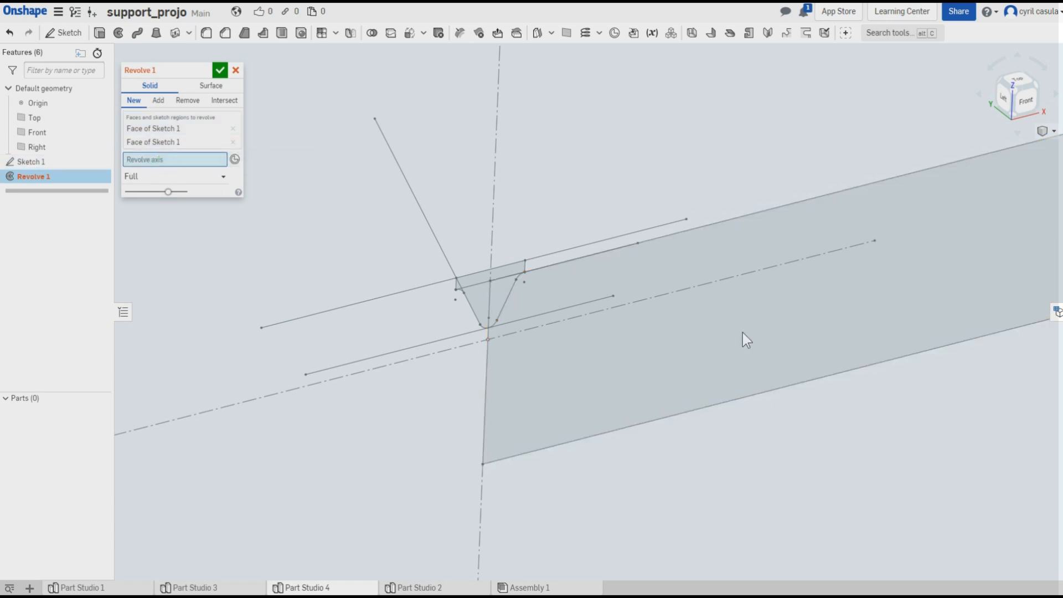
scroll(742, 332, down, 5)
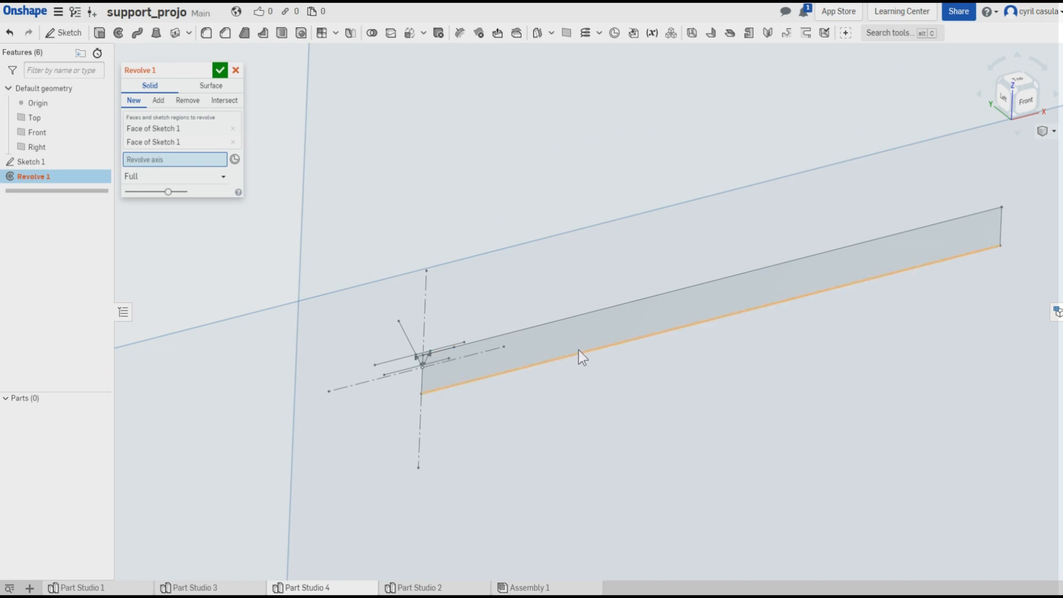
click(637, 340)
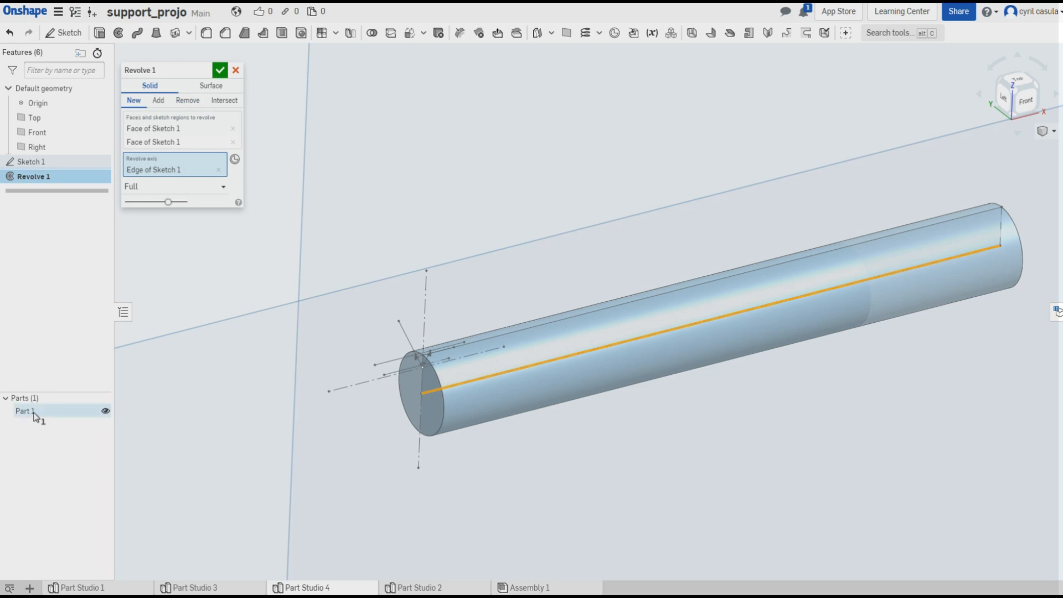
click(220, 70)
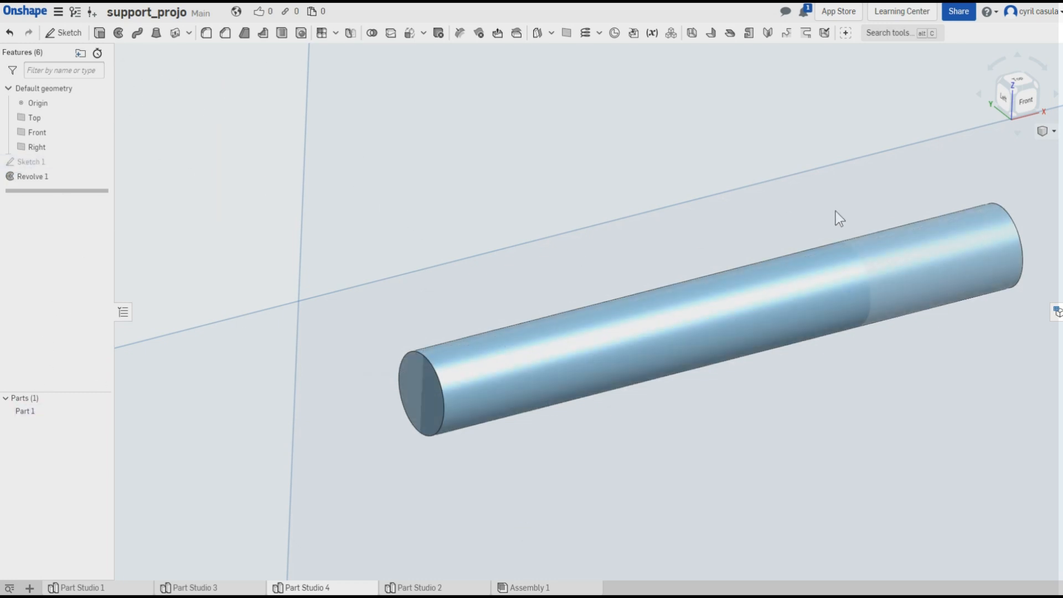
Start a helix defined by pitch and set its helical pitch to 1.27 mm.
click(588, 33)
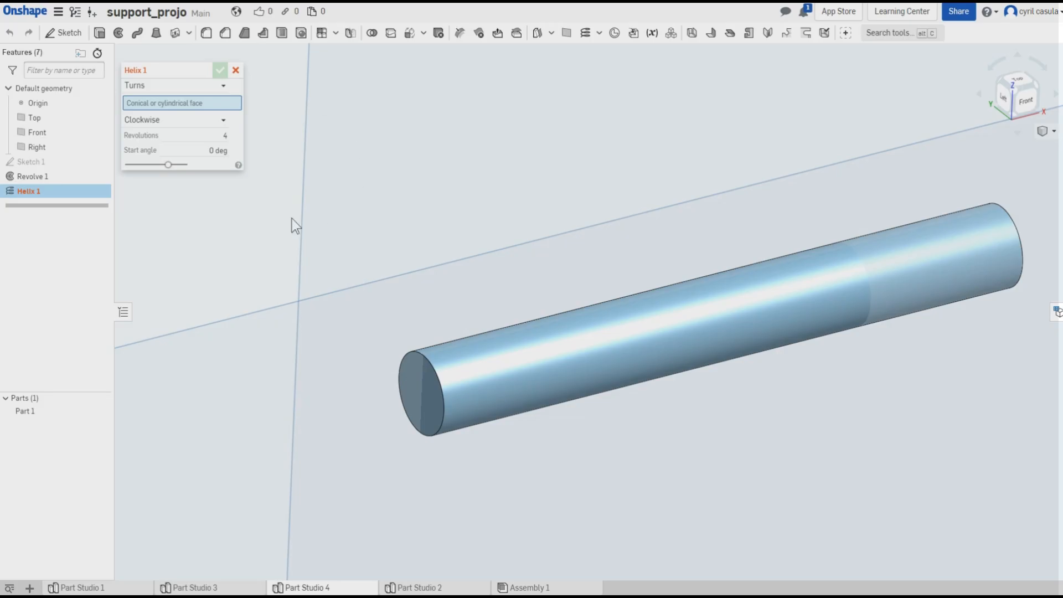
click(213, 86)
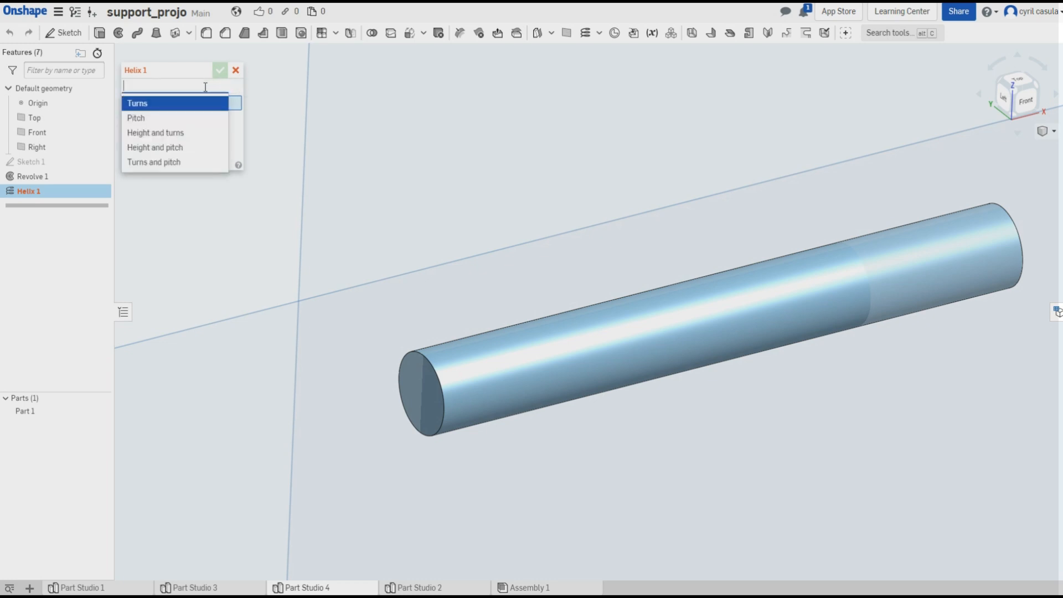
click(148, 119)
click(202, 136)
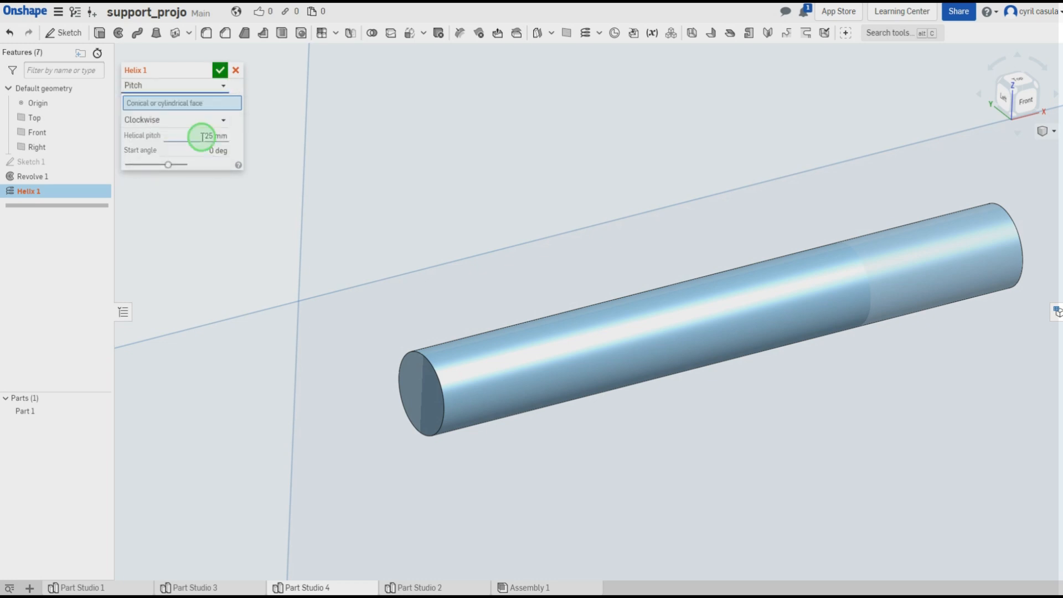
text(1)
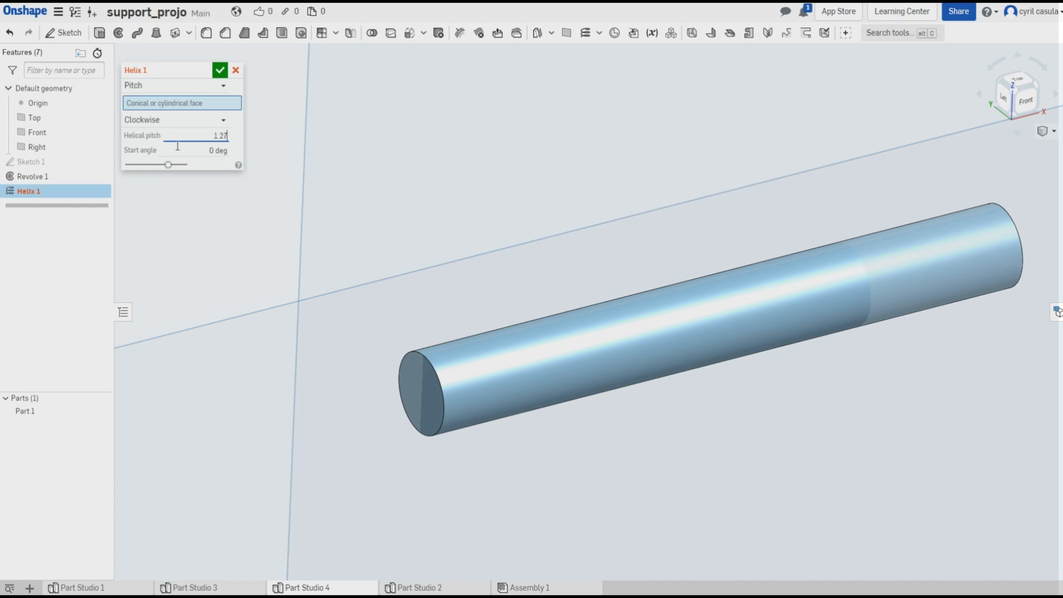
text(.27)
click(177, 147)
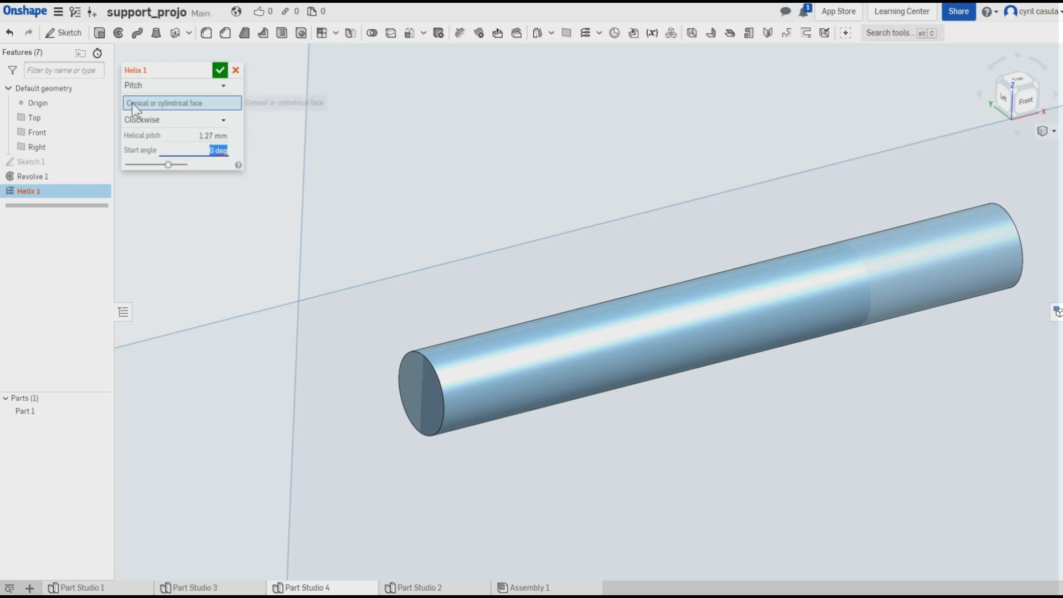
Apply the helix to the rod's cylindrical face and inspect where it starts at the near end.
click(188, 101)
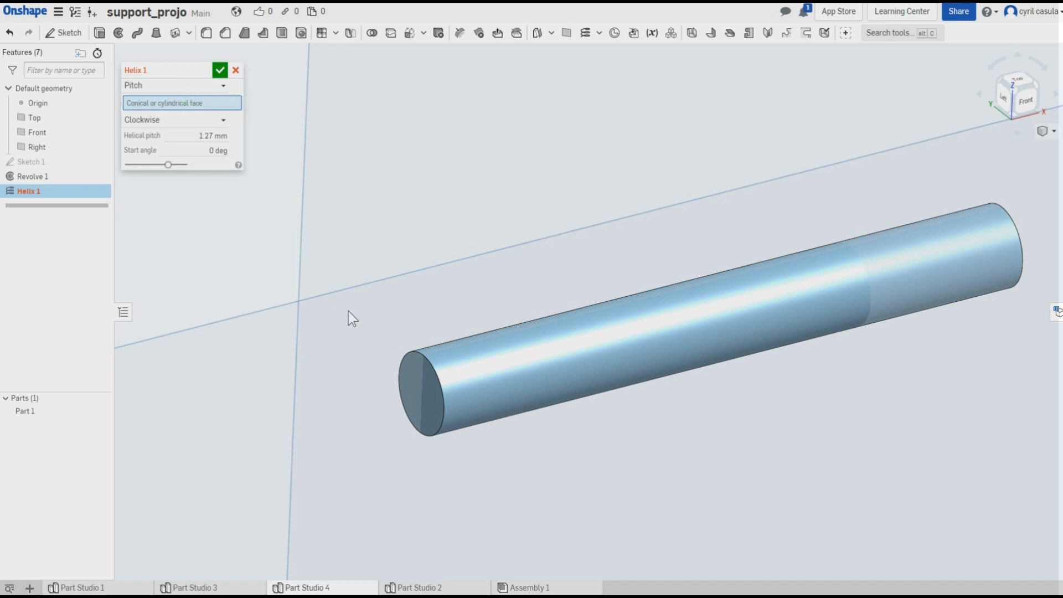
click(471, 367)
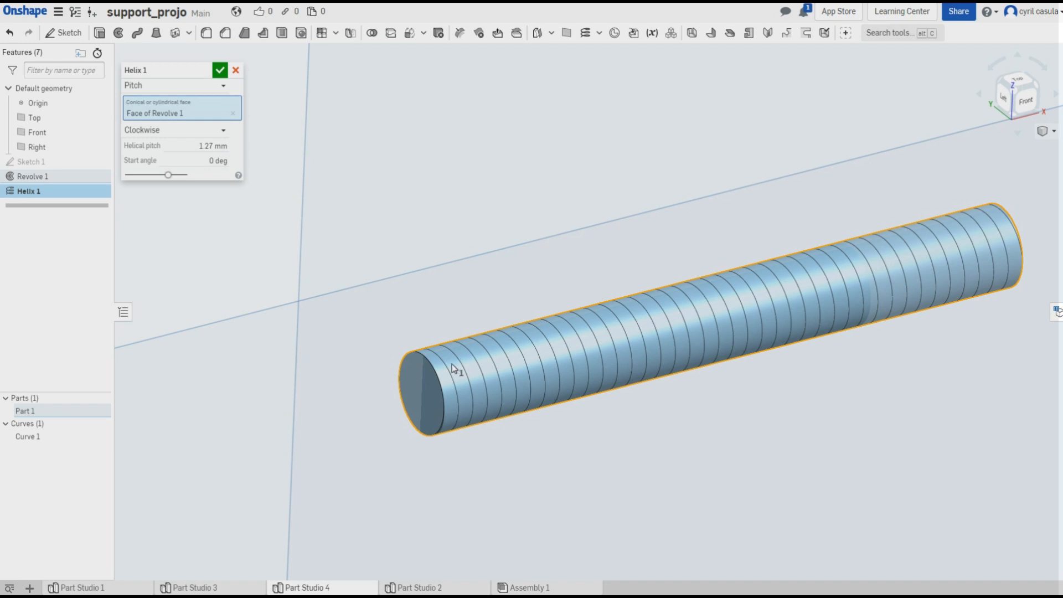
scroll(447, 410, up, 5)
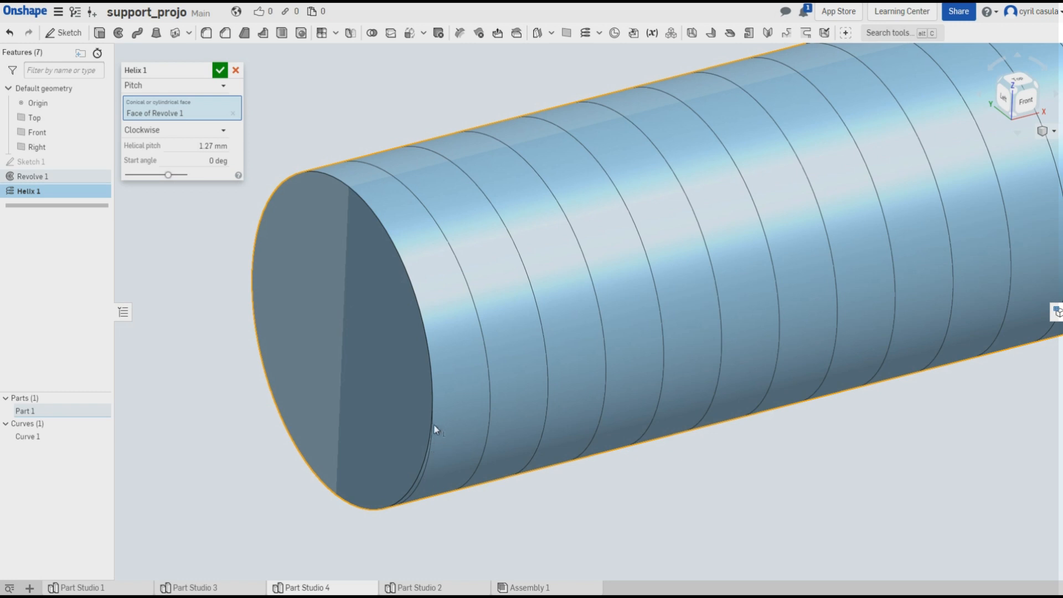
scroll(475, 387, down, 5)
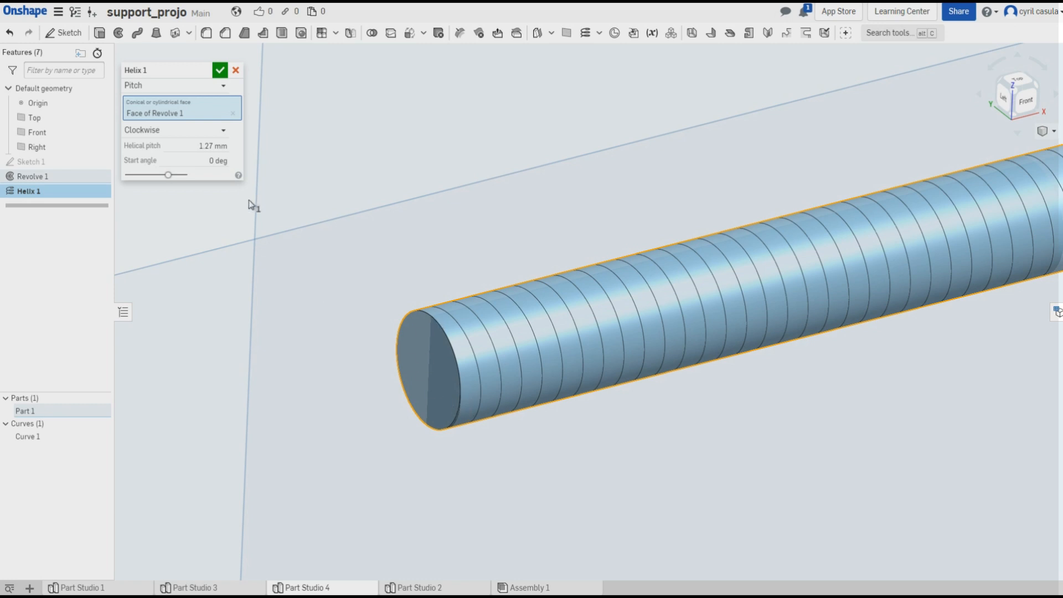
Set the helix's start angle to 90 degrees, check its start point on the rod's end face and finish the helix.
click(199, 160)
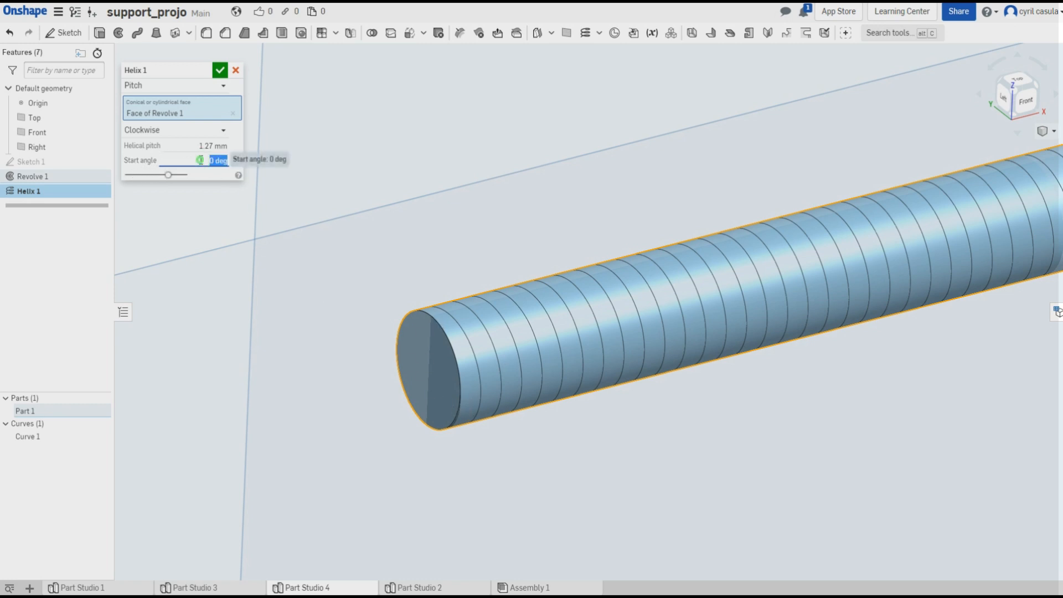
text(9)
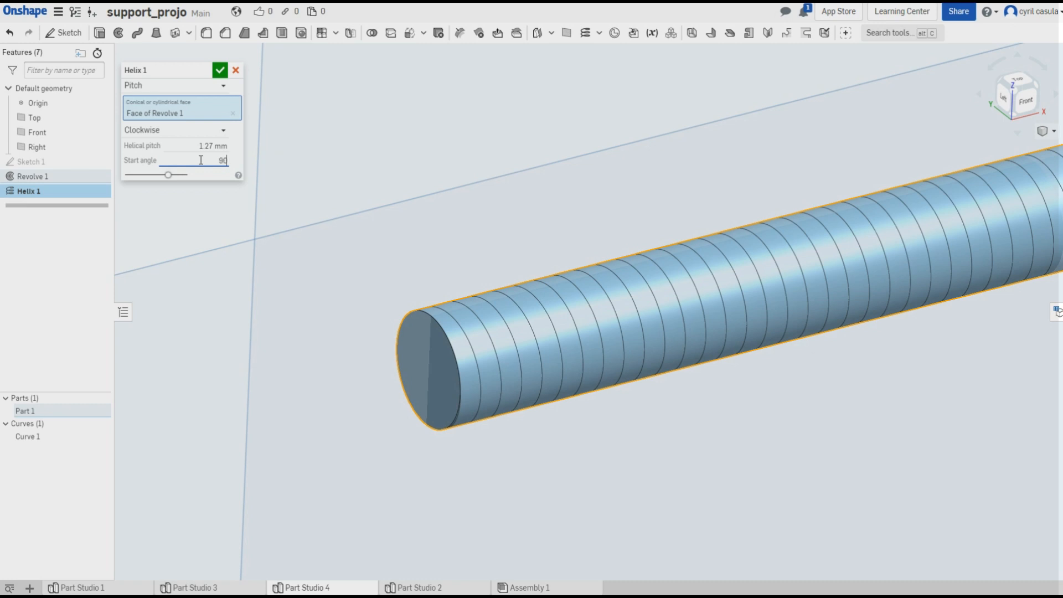
text(0)
key(Return)
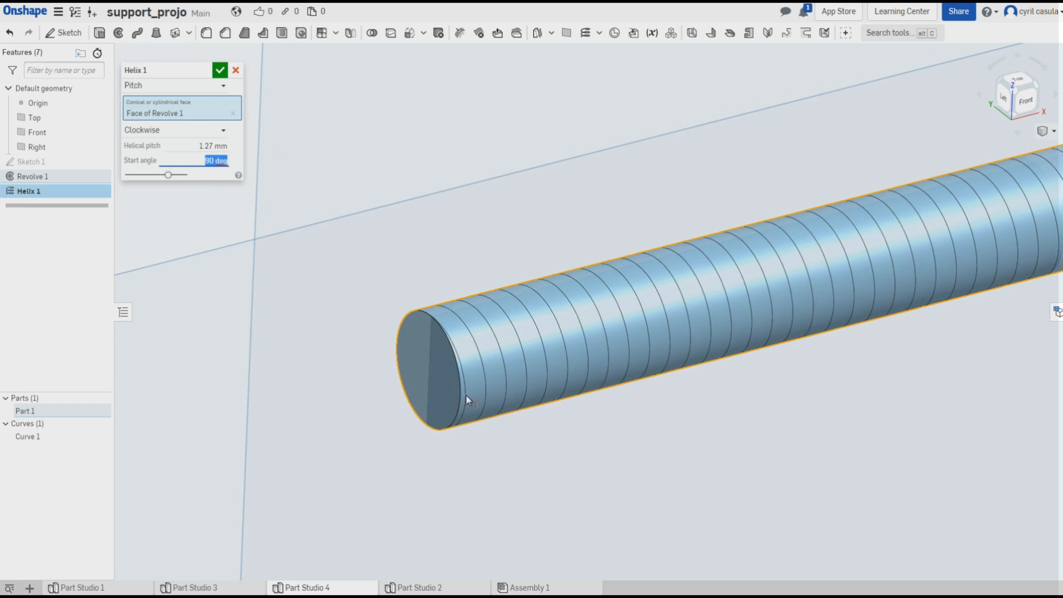
scroll(434, 322, up, 5)
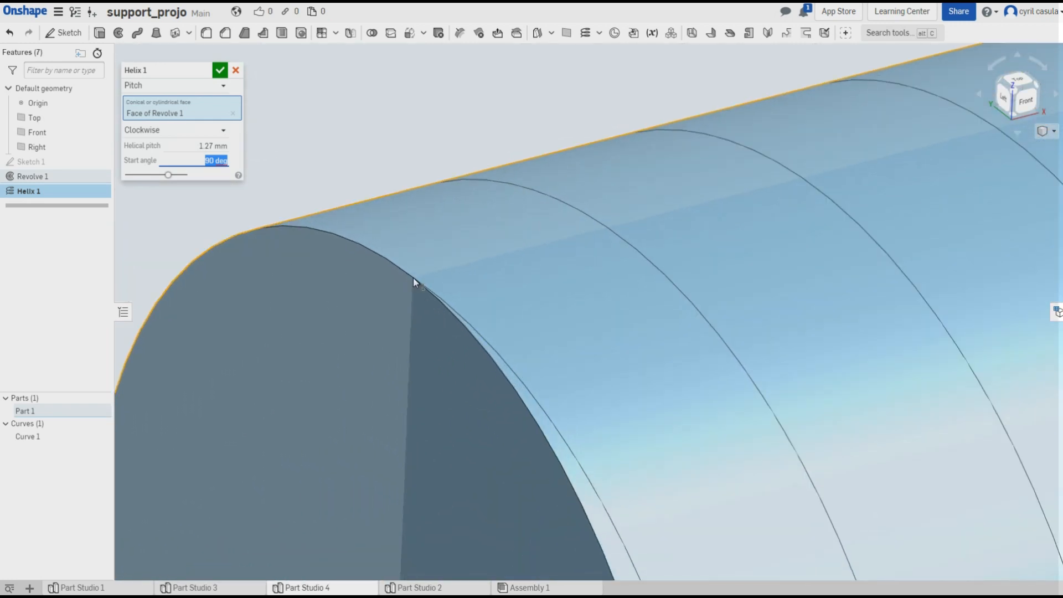
scroll(413, 278, down, 3)
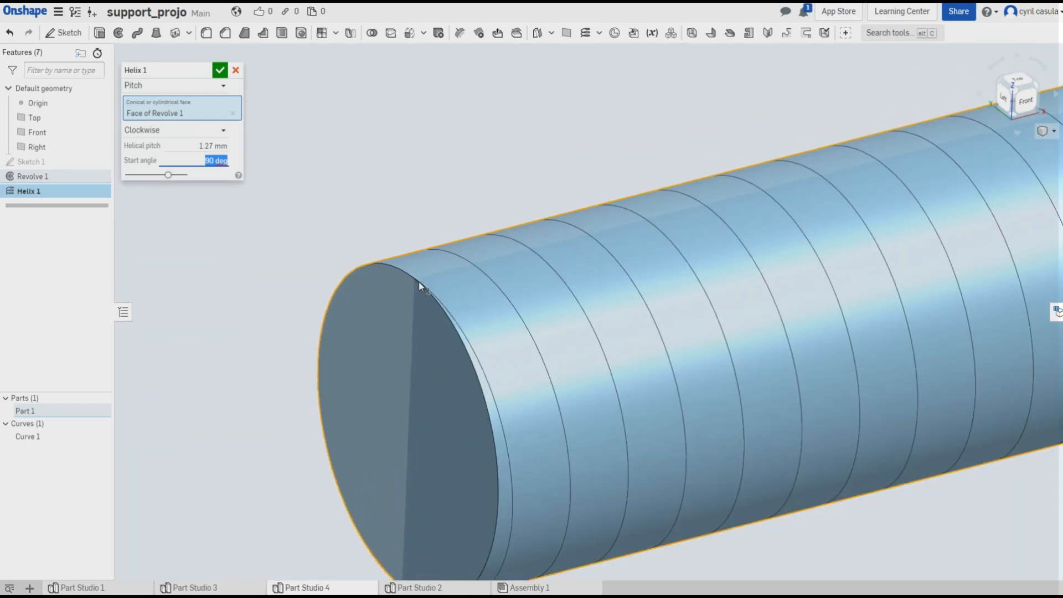
scroll(415, 289, down, 2)
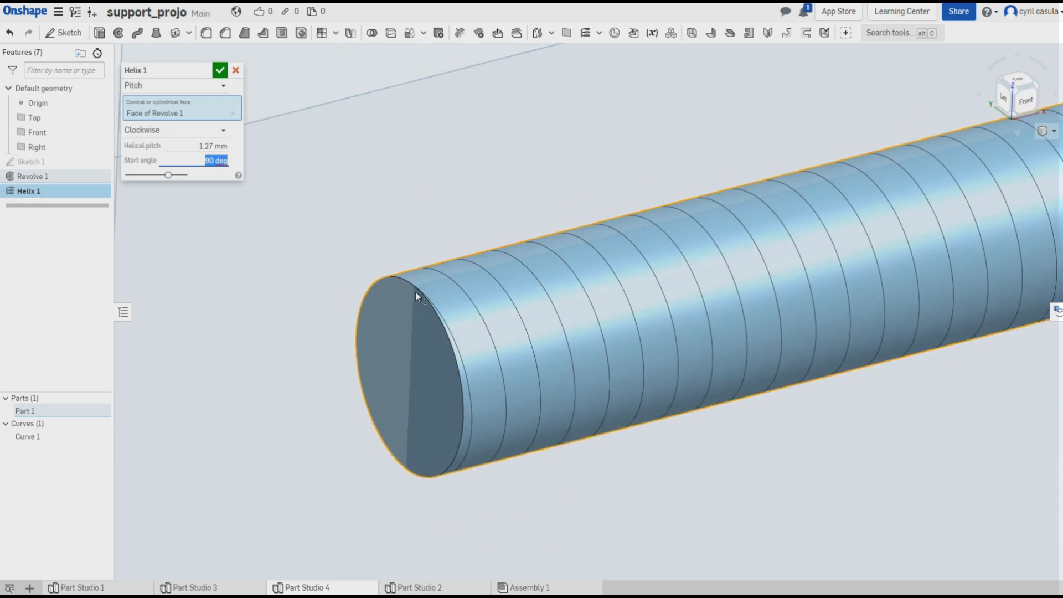
click(219, 70)
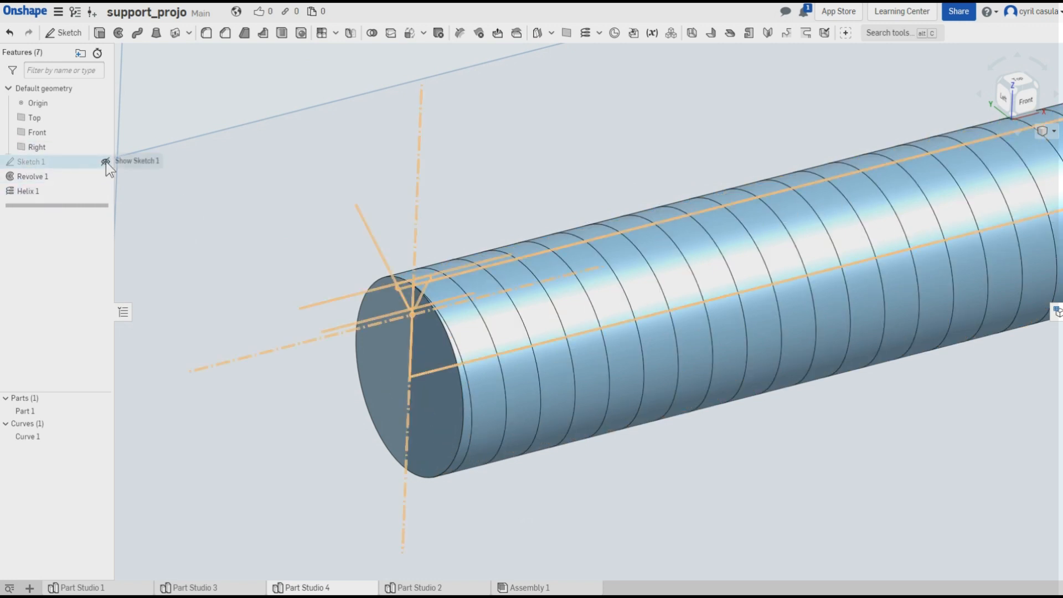
Show Sketch 1 and check the helix's start point against the thread profile at the rod's end.
click(106, 161)
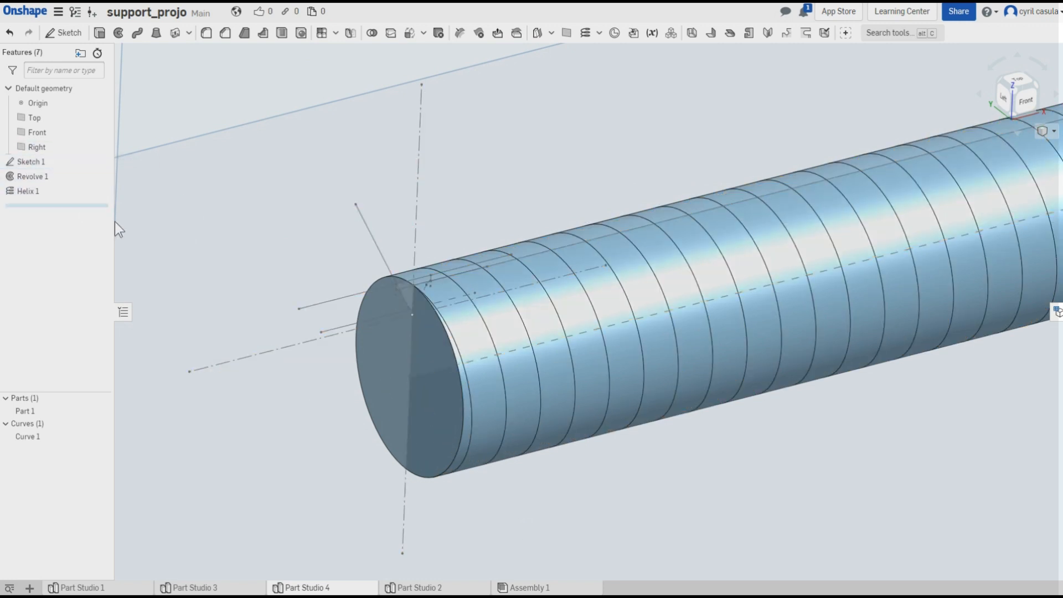
scroll(417, 281, up, 2)
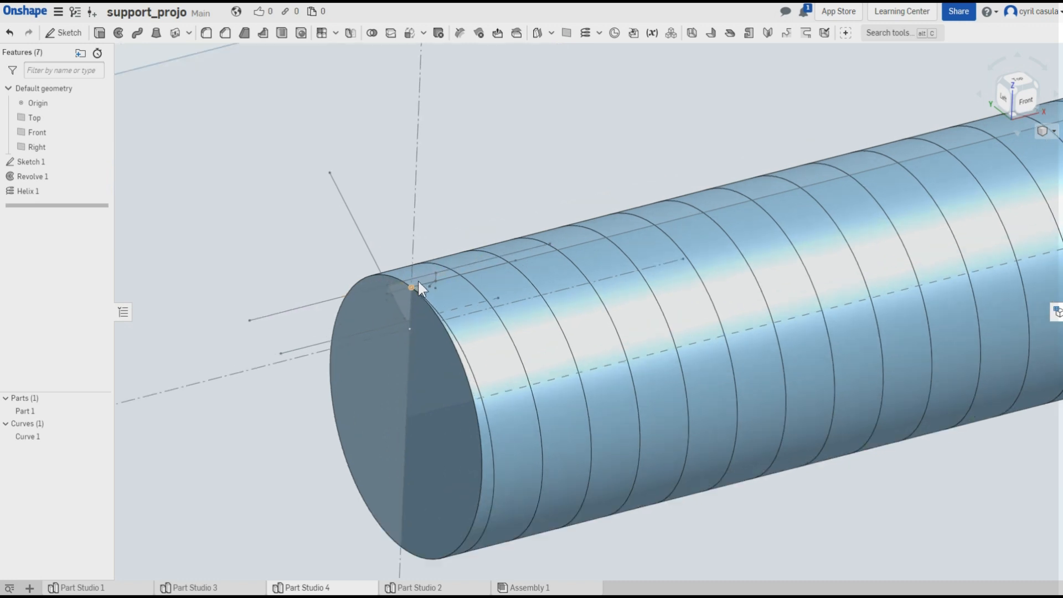
scroll(418, 280, up, 3)
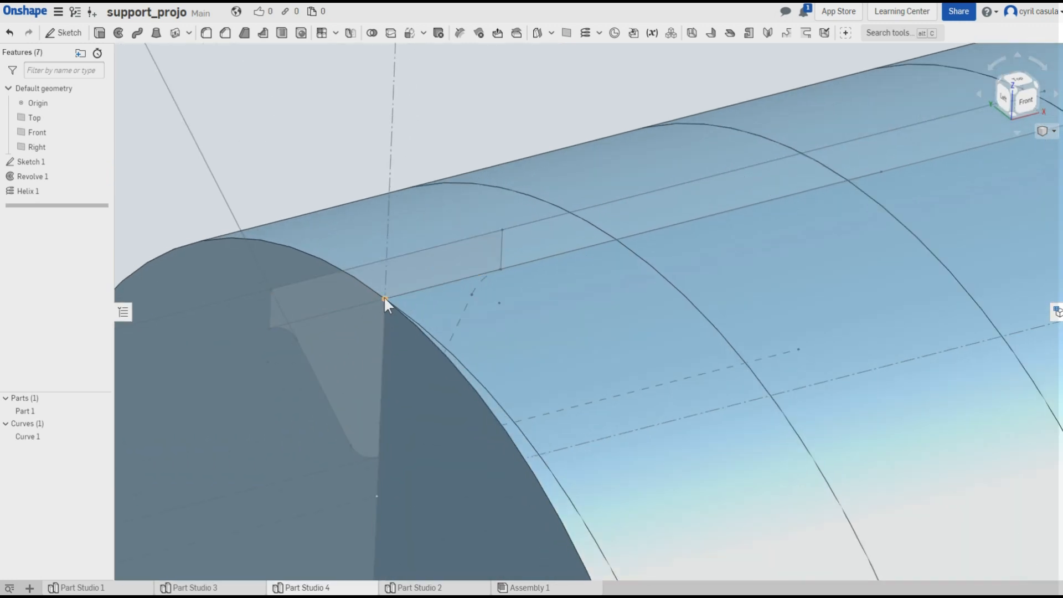
scroll(377, 307, down, 2)
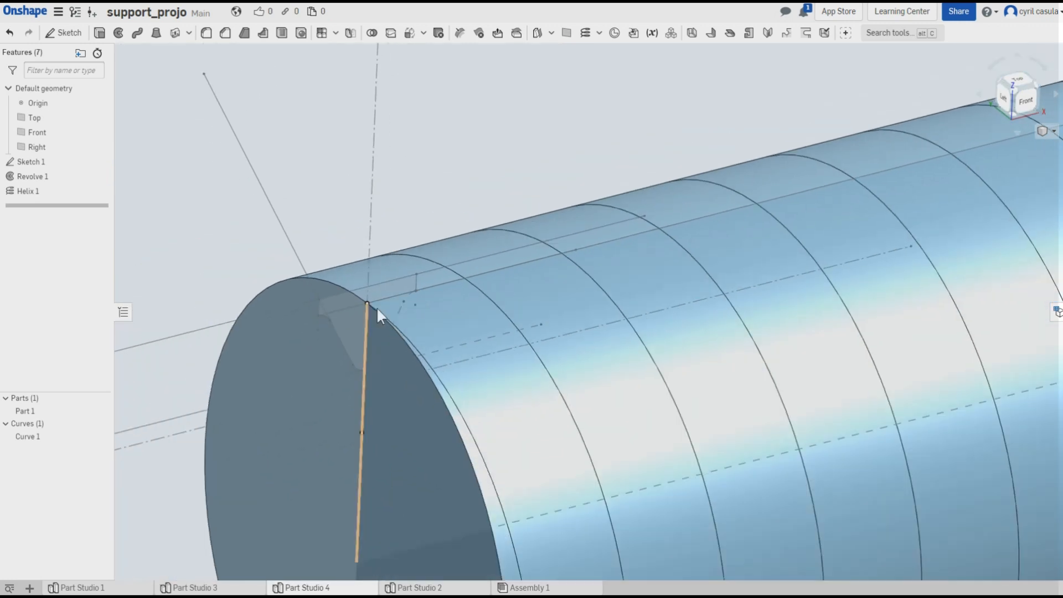
scroll(376, 307, down, 4)
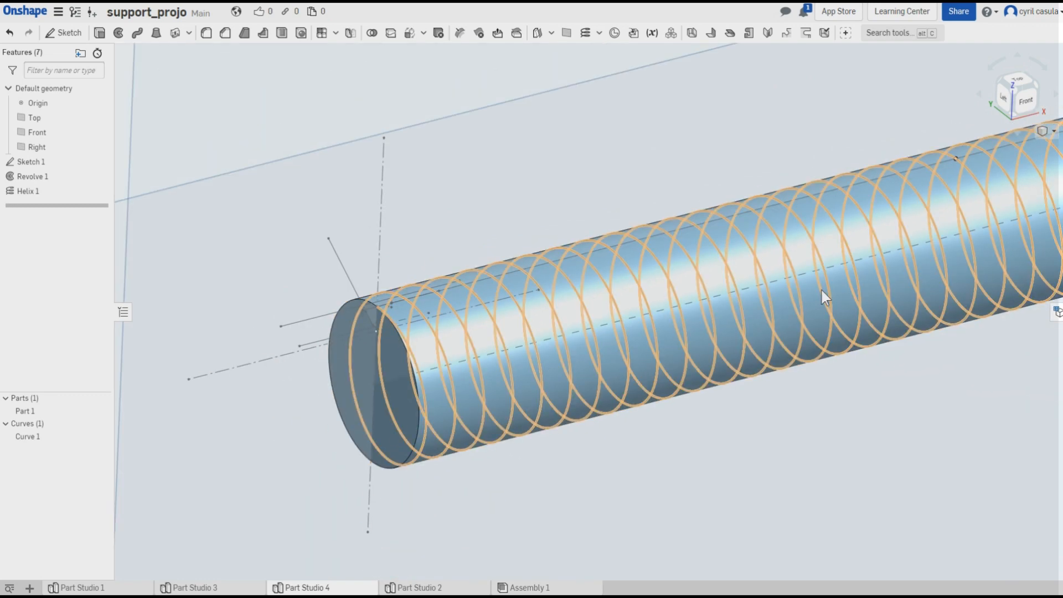
scroll(507, 208, down, 1)
middle_drag(609, 178, 568, 238)
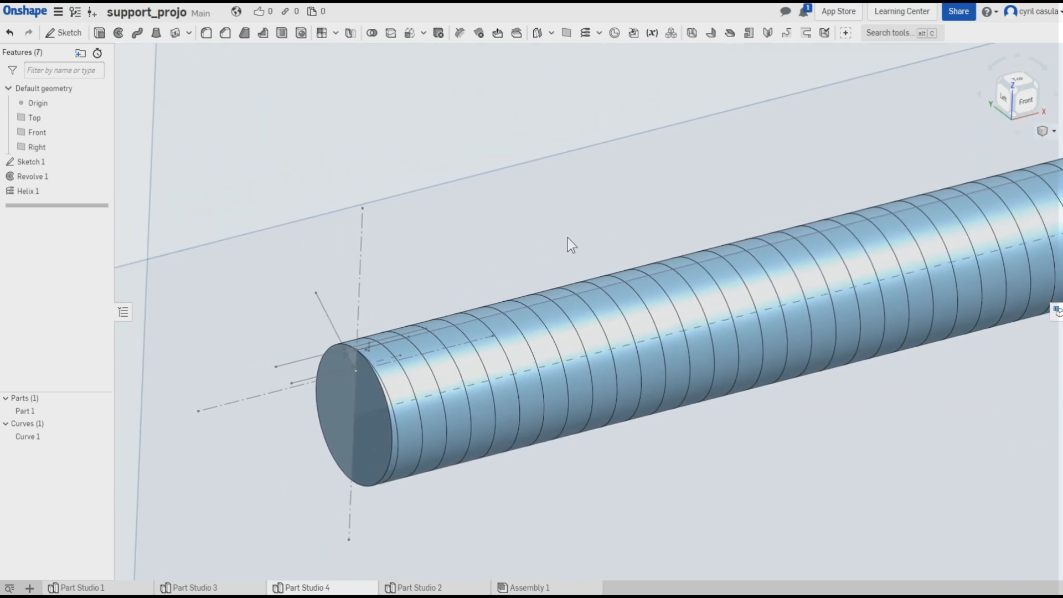
middle_drag(476, 242, 500, 205)
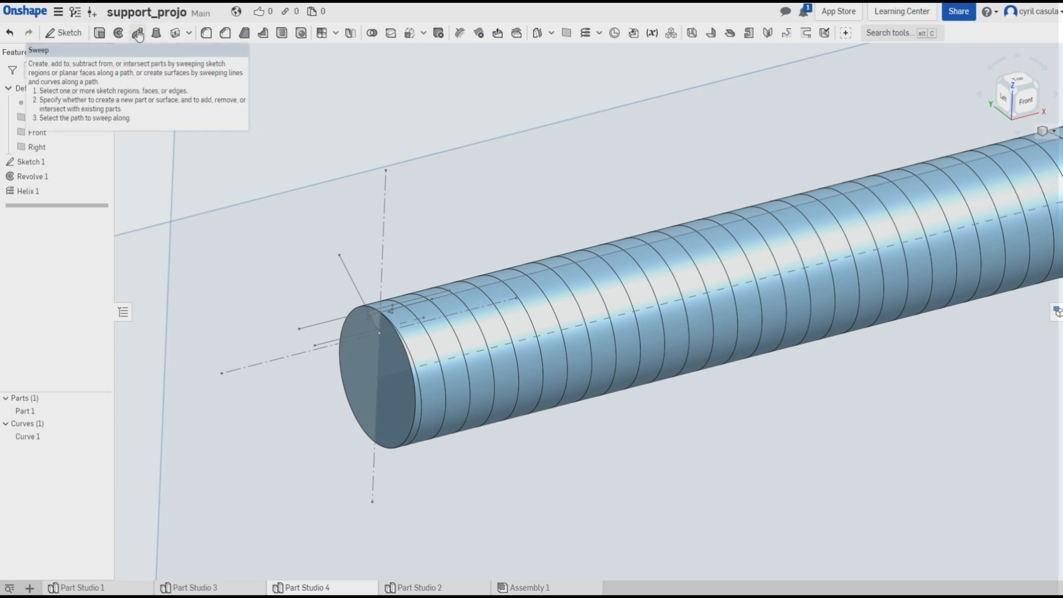
Suppress Revolve 1 so the thread profile regions of Sketch 1 can be selected at the rod's end.
scroll(374, 310, up, 5)
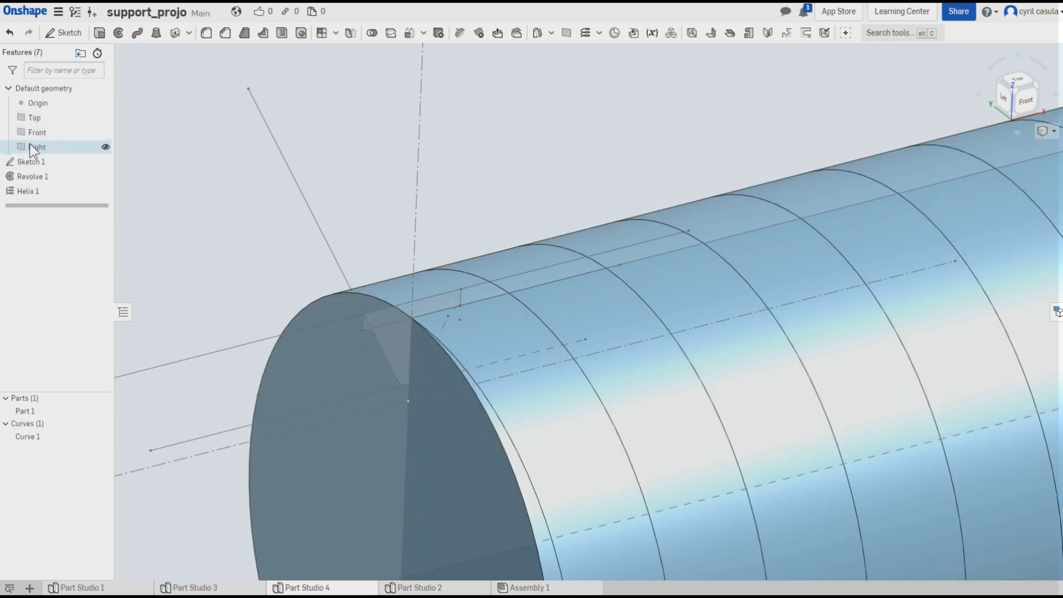
right_click(55, 178)
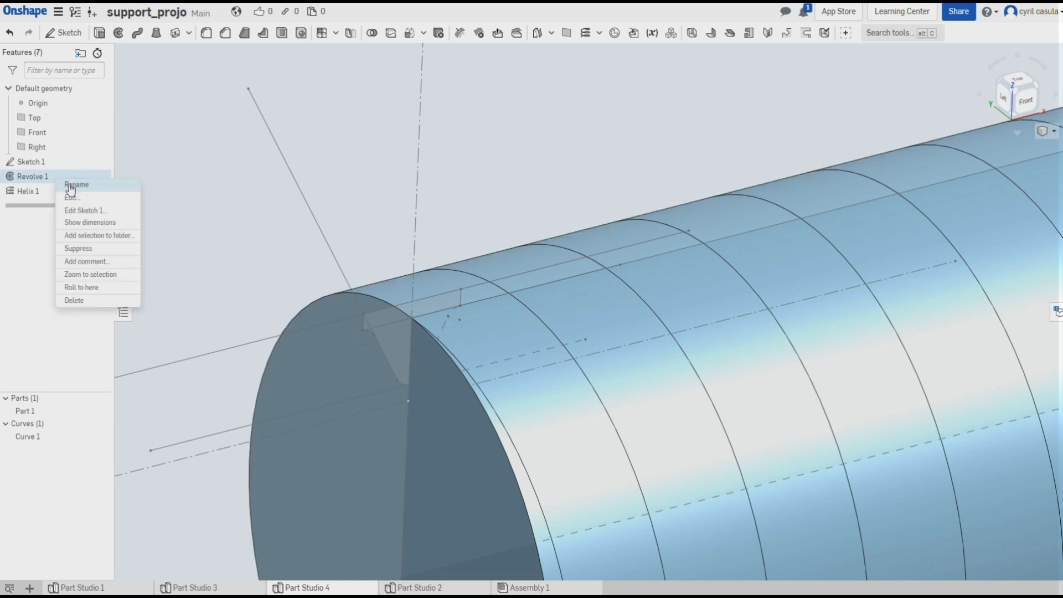
click(79, 249)
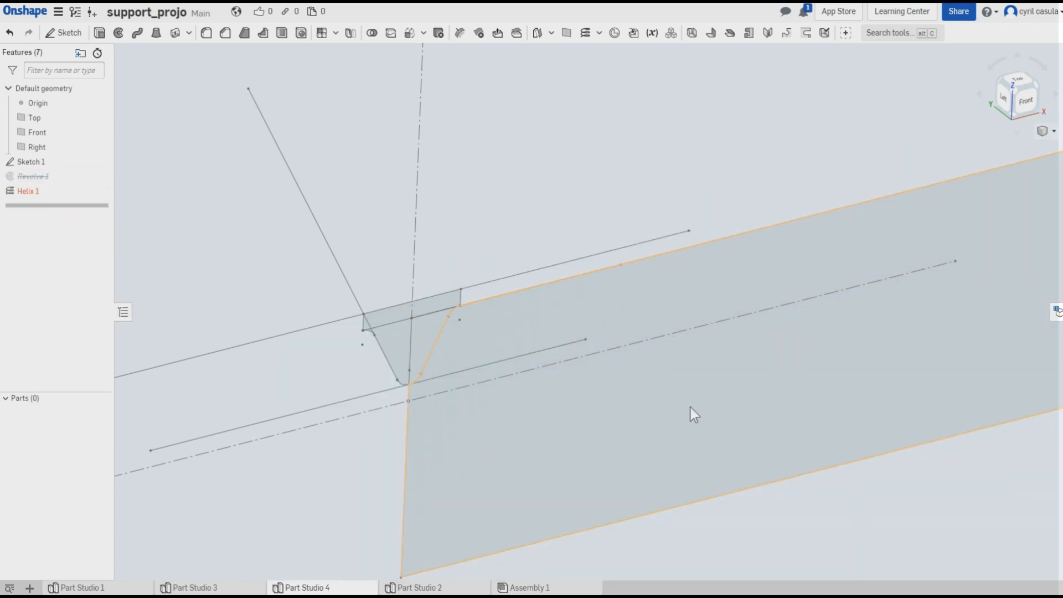
right_click(76, 186)
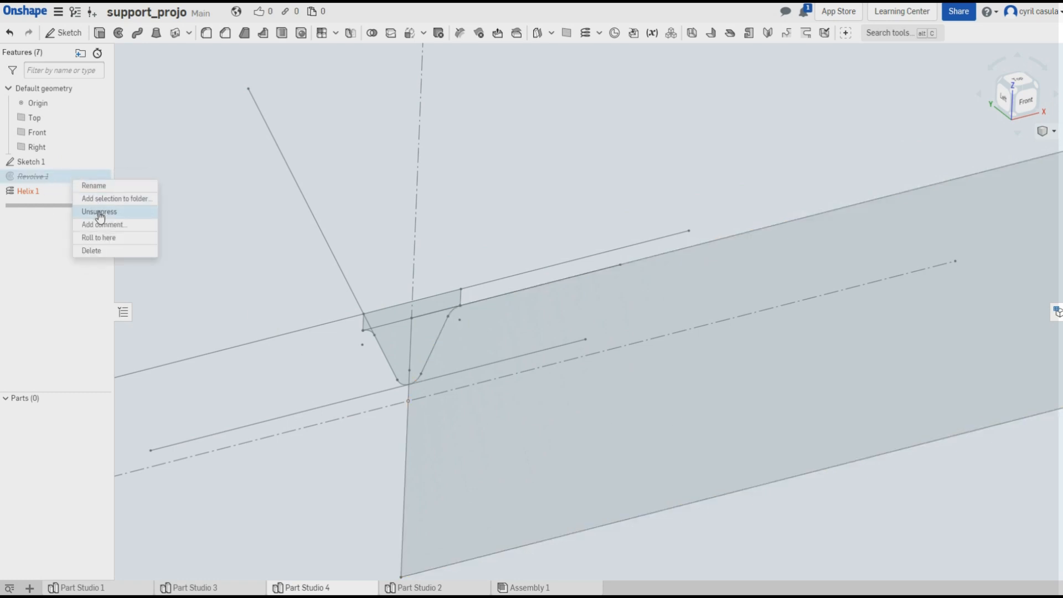
click(153, 136)
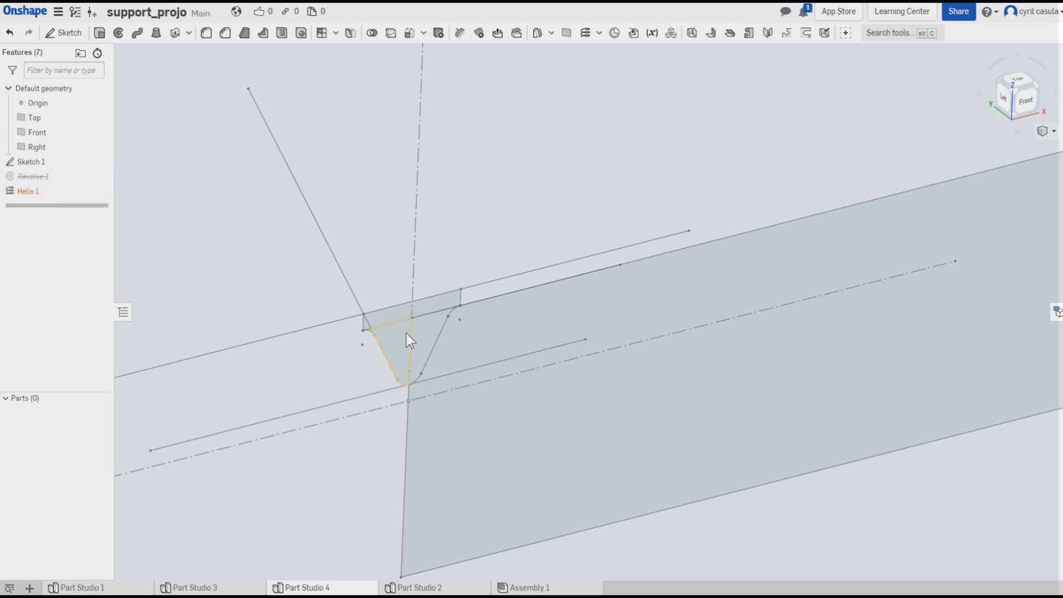
Start a solid sweep in Remove mode and select both halves of the V-shaped thread profile plus the small rounded corner region of Sketch 1.
click(138, 35)
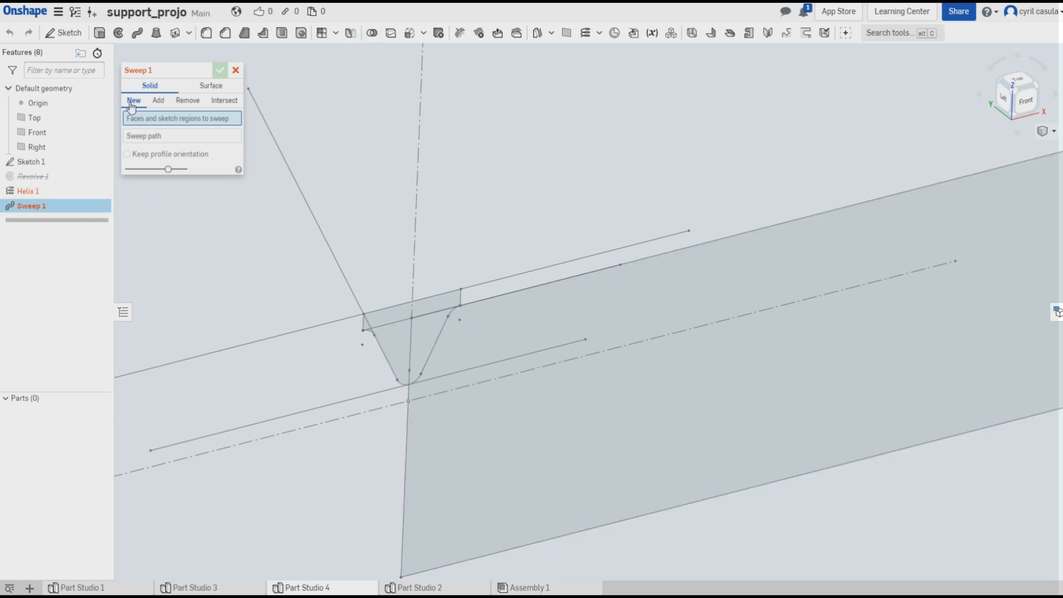
click(189, 104)
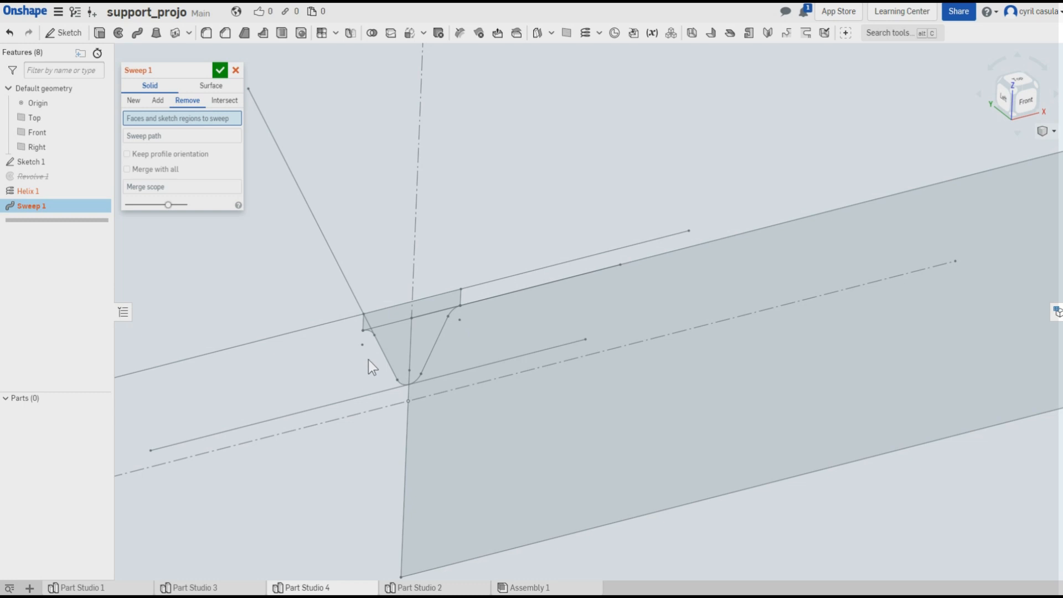
click(423, 331)
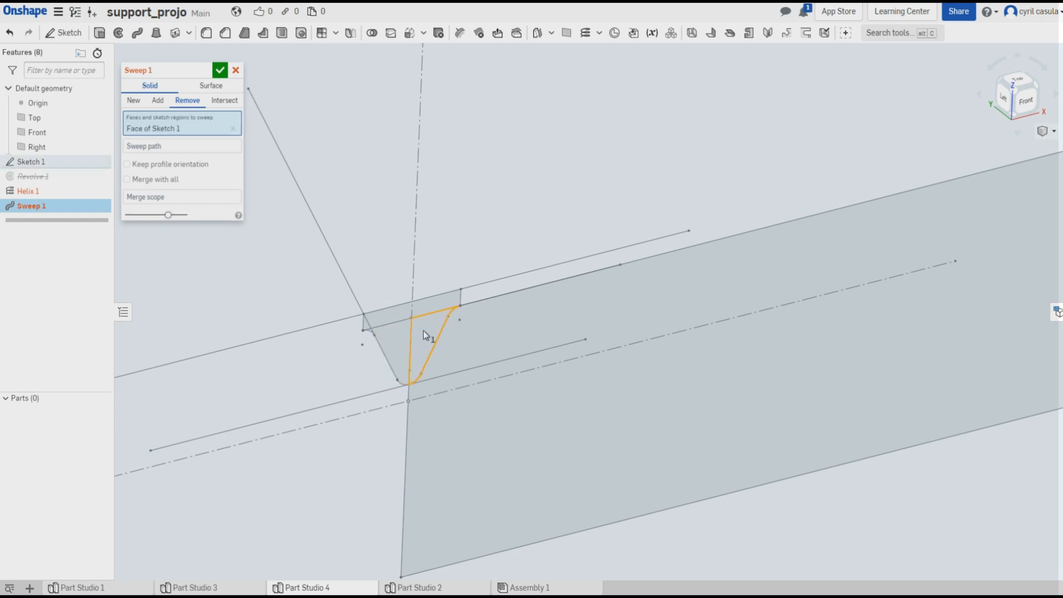
click(395, 342)
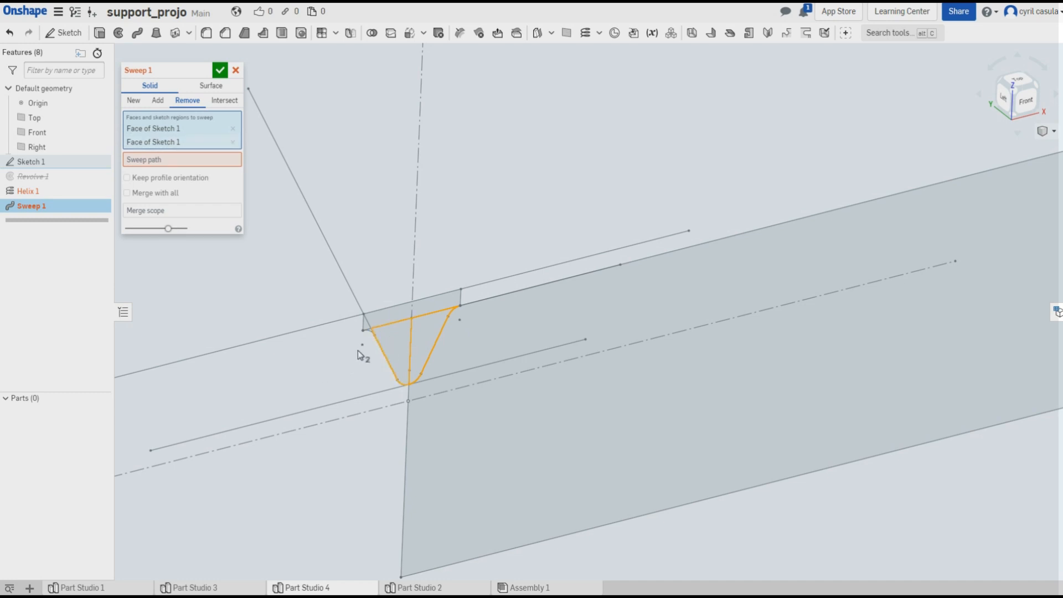
scroll(365, 346, up, 6)
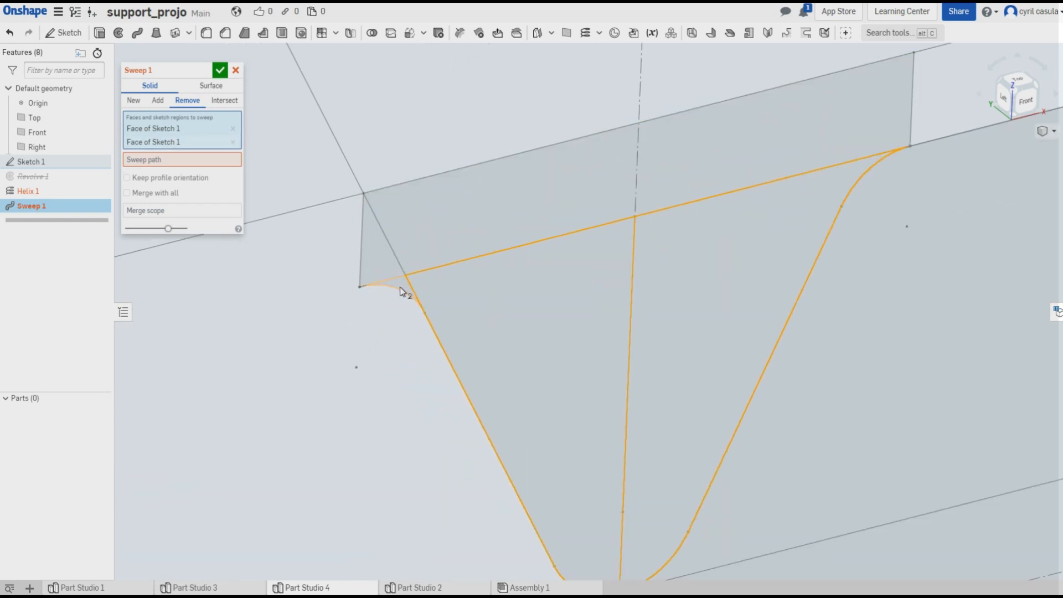
click(400, 284)
scroll(527, 527, down, 5)
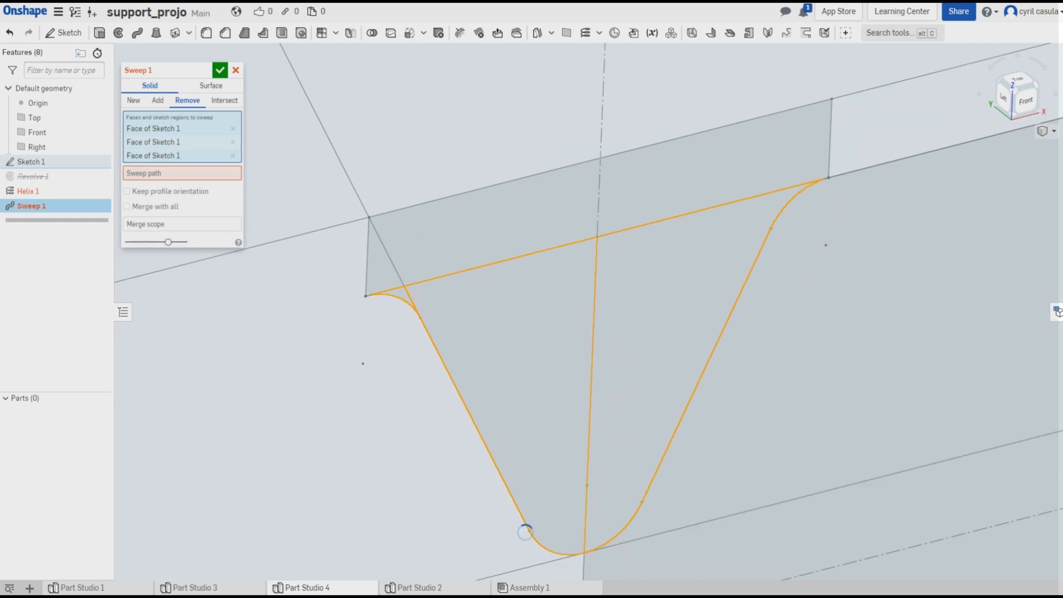
scroll(407, 318, up, 3)
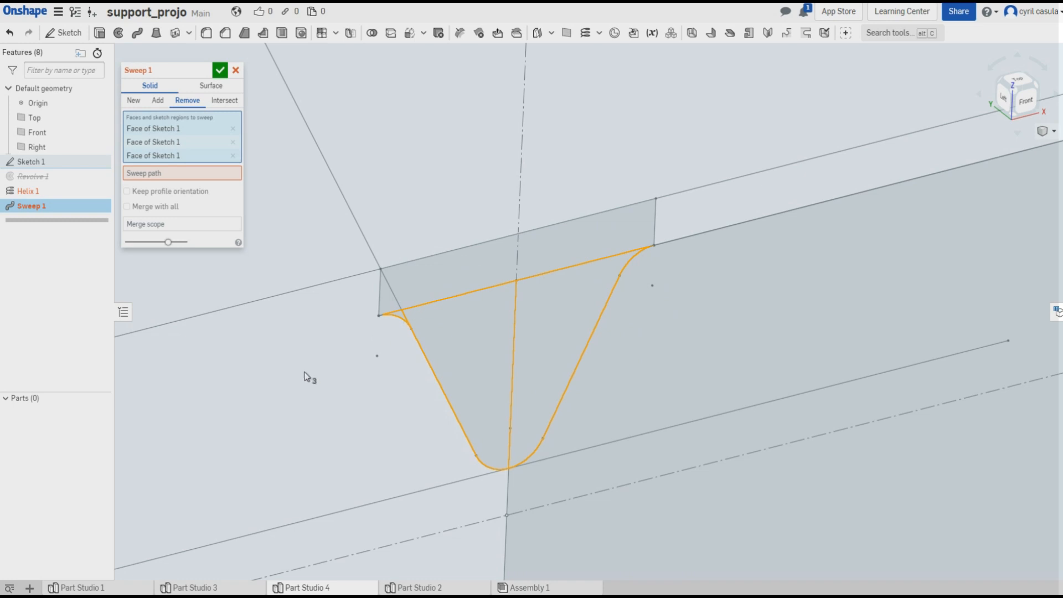
scroll(299, 359, down, 2)
scroll(297, 358, down, 1)
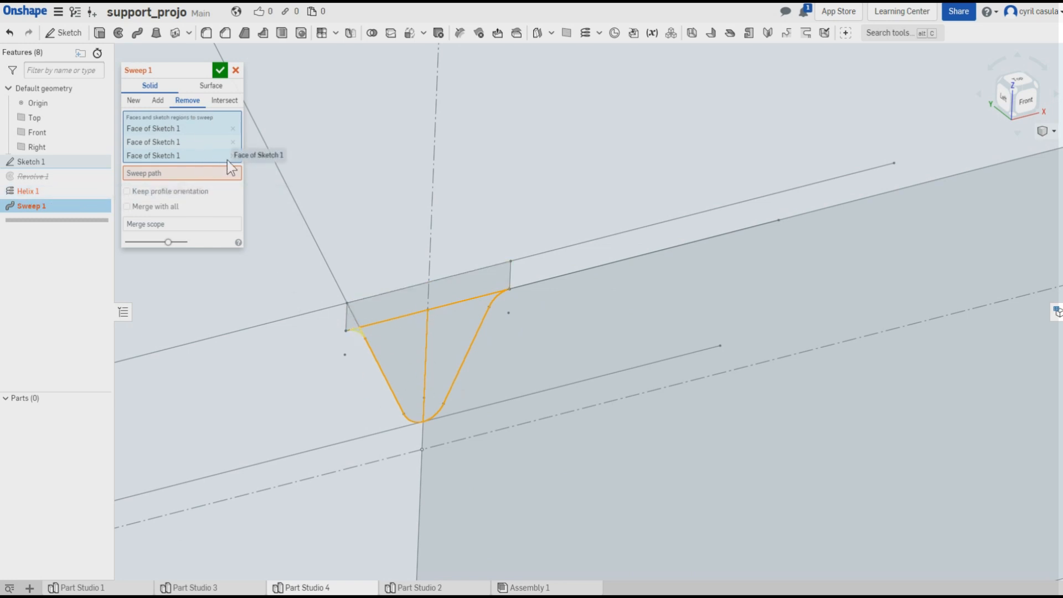
Unsuppress Revolve 1 and select the helix curve on the rod as the sweep path.
right_click(58, 181)
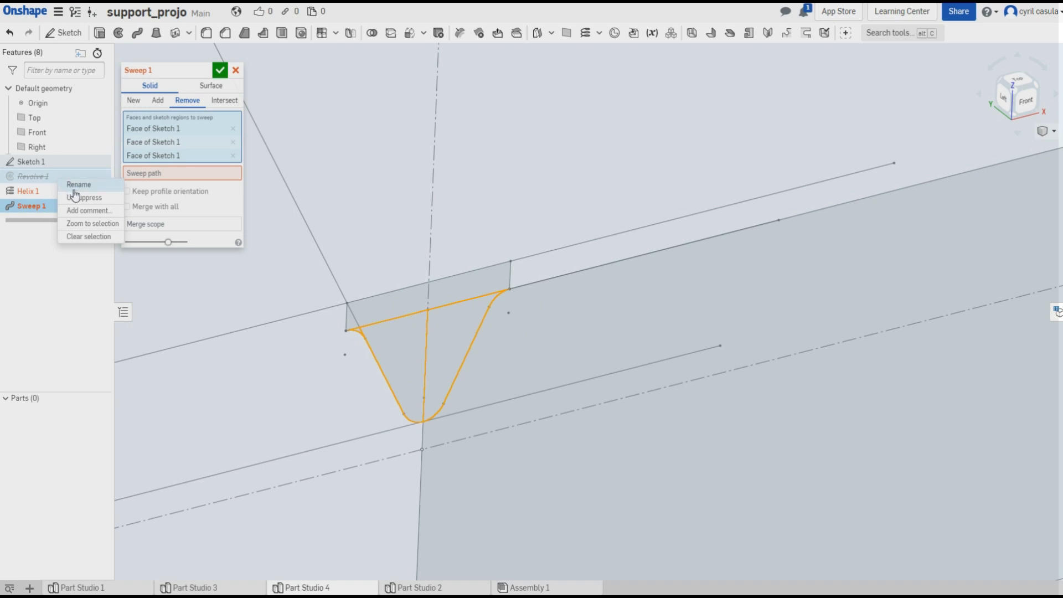
click(75, 197)
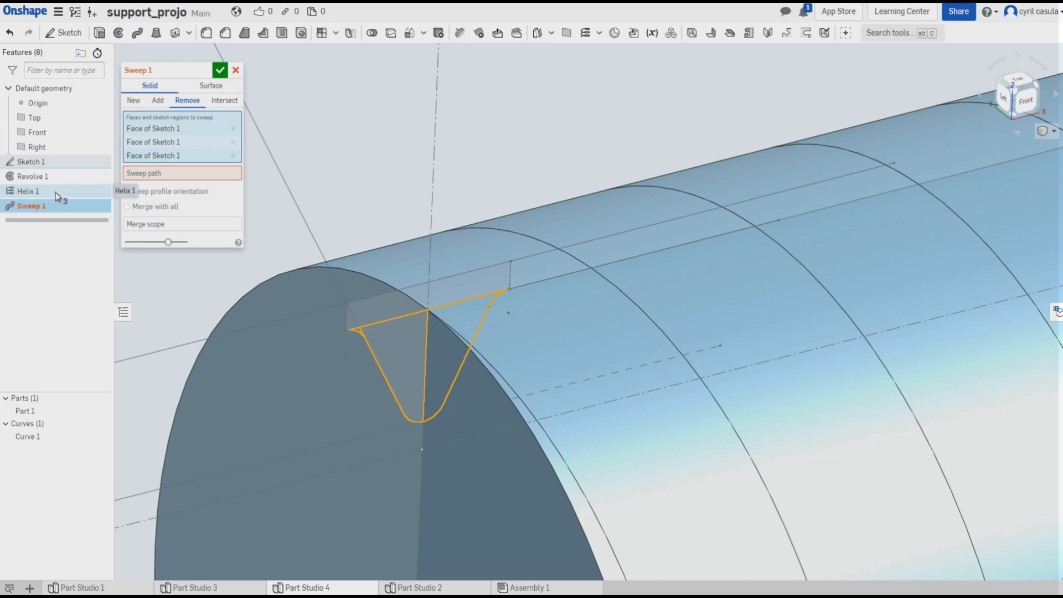
click(158, 175)
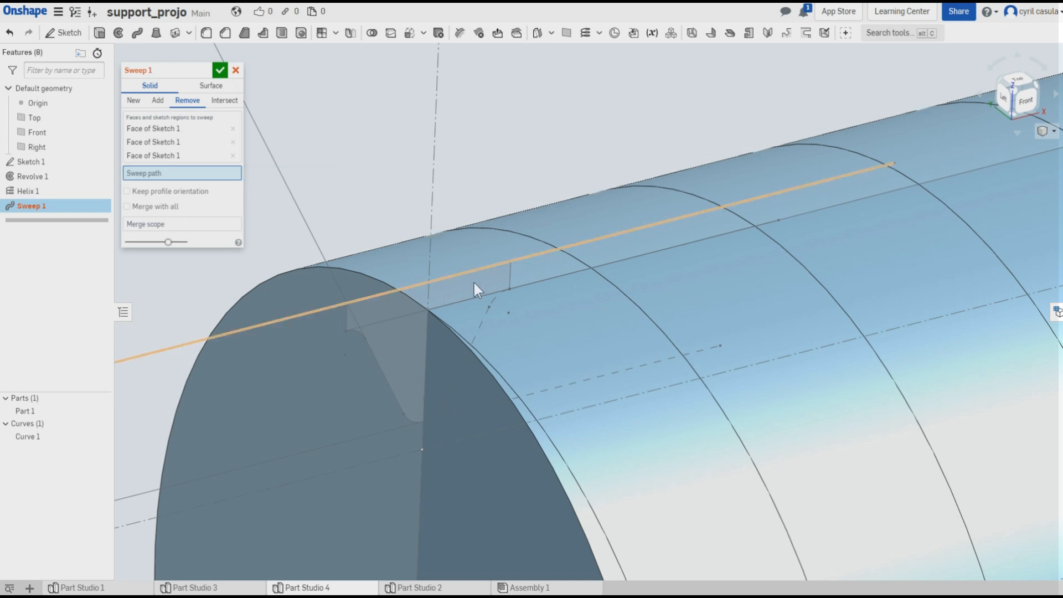
click(486, 358)
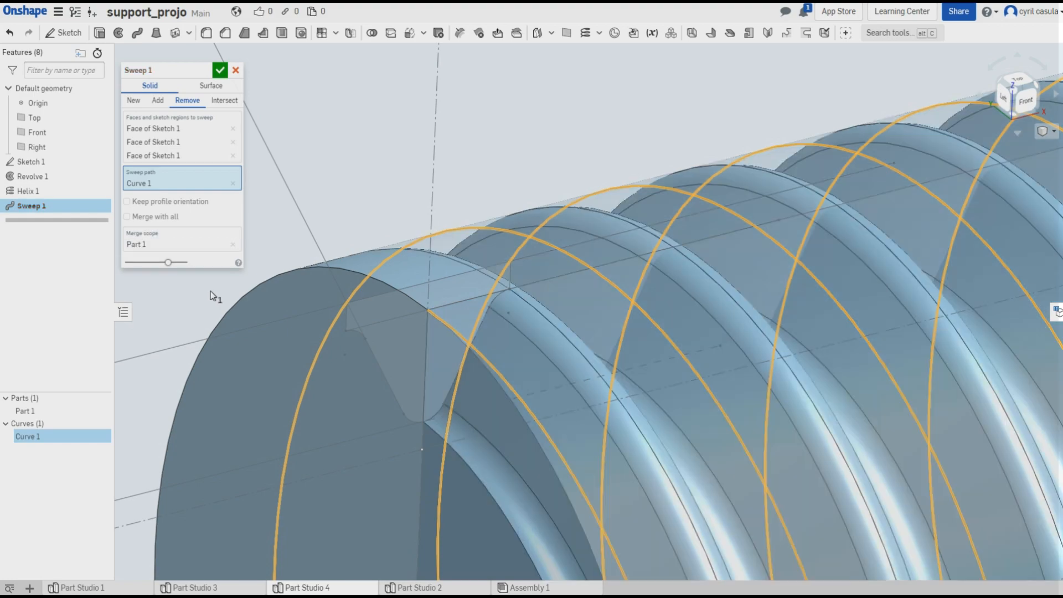
Check the thread cut preview along the rod and finish the sweep.
scroll(416, 175, down, 5)
scroll(417, 175, down, 3)
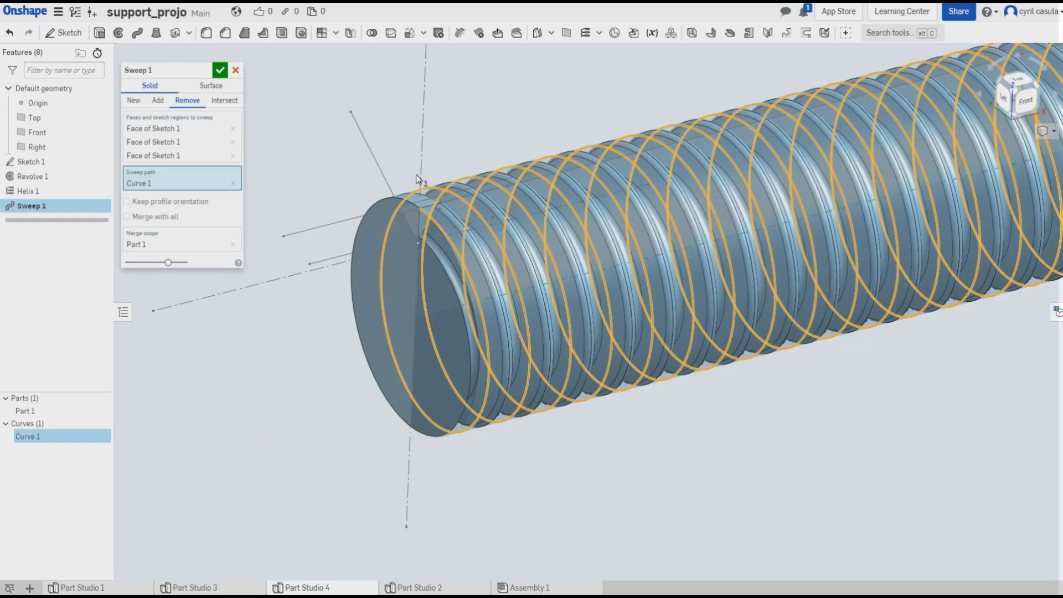
right_drag(541, 92, 516, 86)
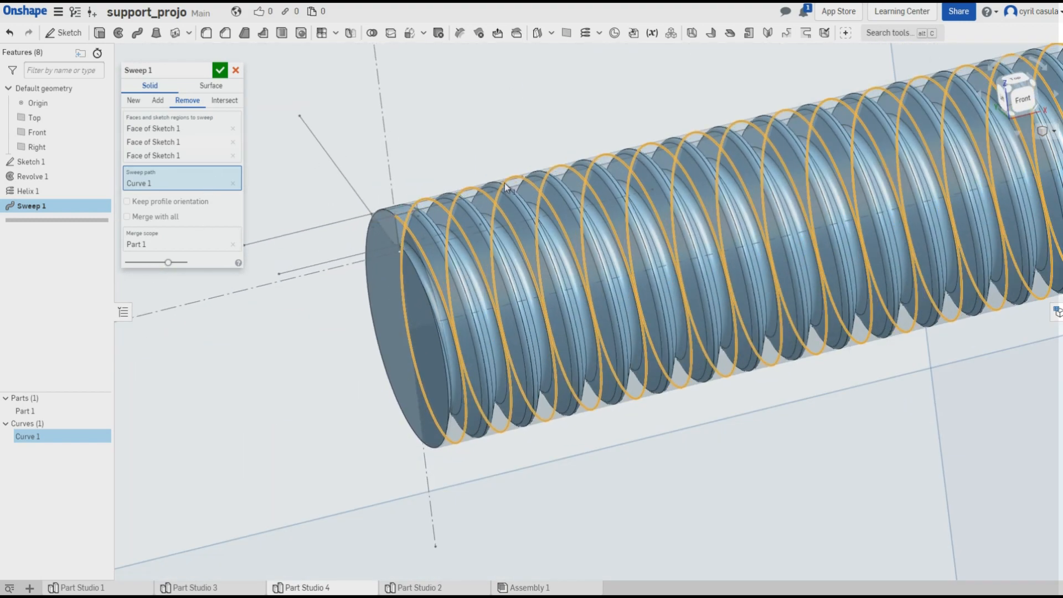
scroll(527, 95, down, 3)
middle_drag(740, 258, 623, 420)
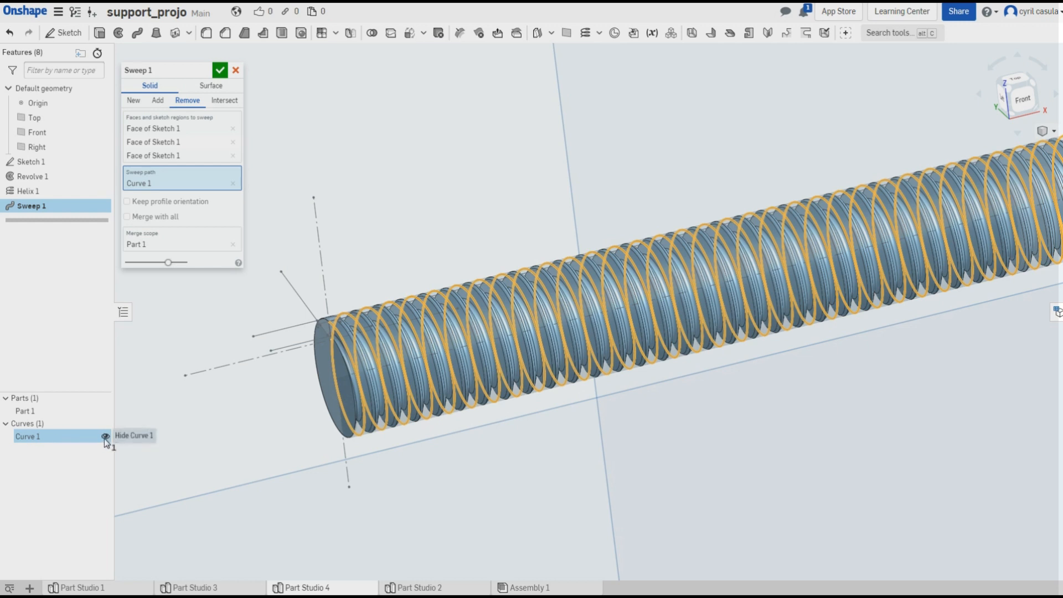
click(220, 71)
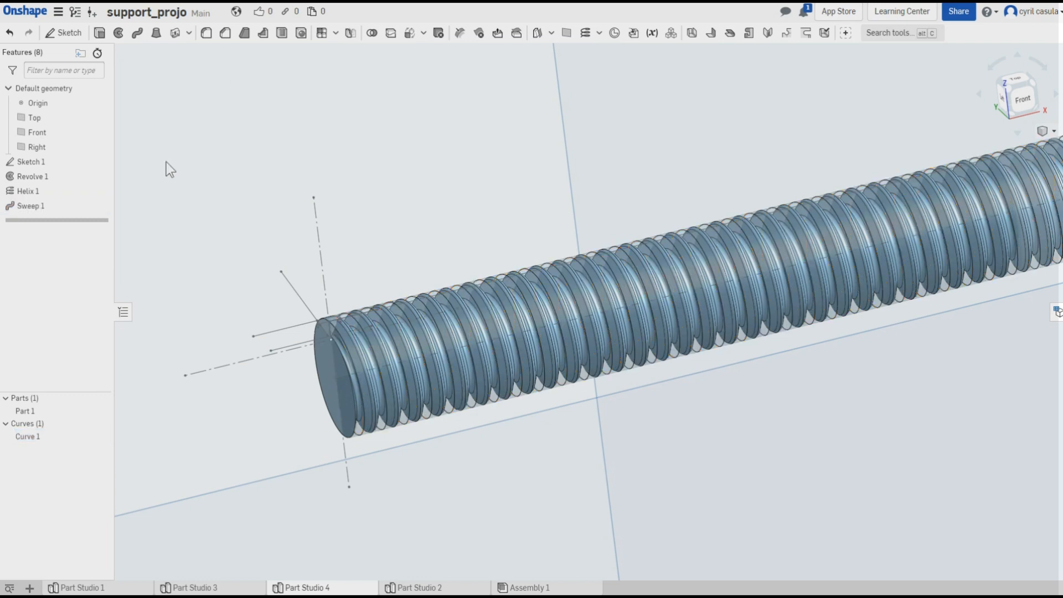
Hide the helix curve and inspect the swept thread along the rod and at its near end.
right_drag(449, 210, 429, 221)
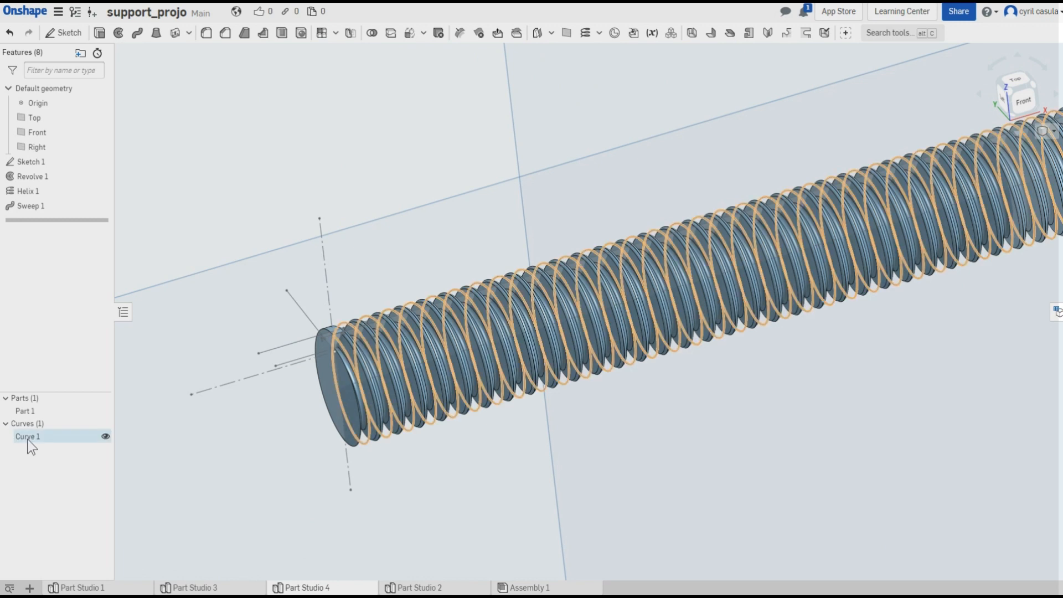
click(105, 437)
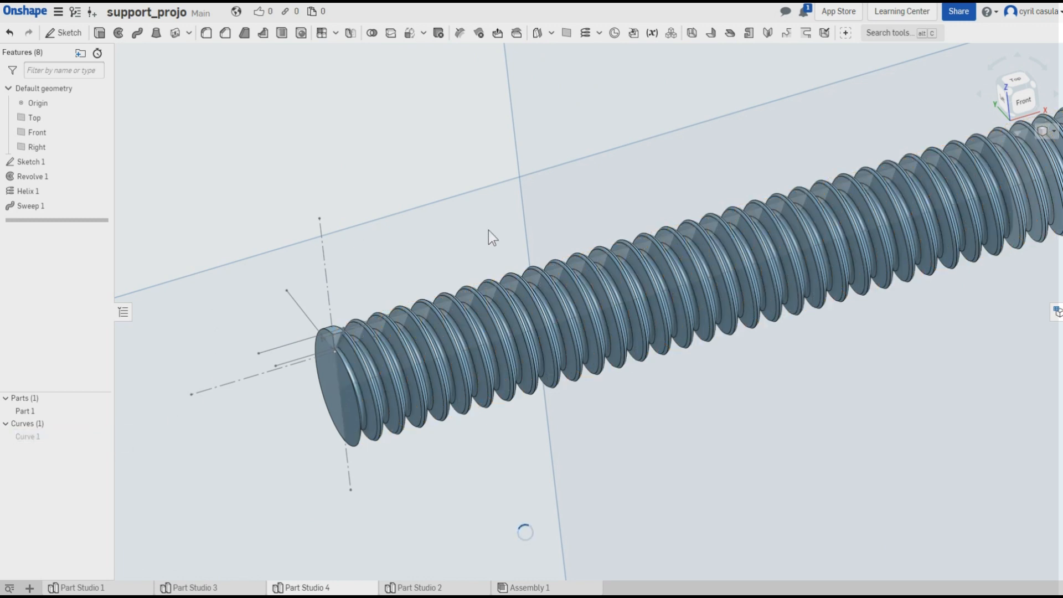
right_drag(489, 231, 505, 214)
scroll(509, 213, down, 6)
scroll(510, 214, up, 3)
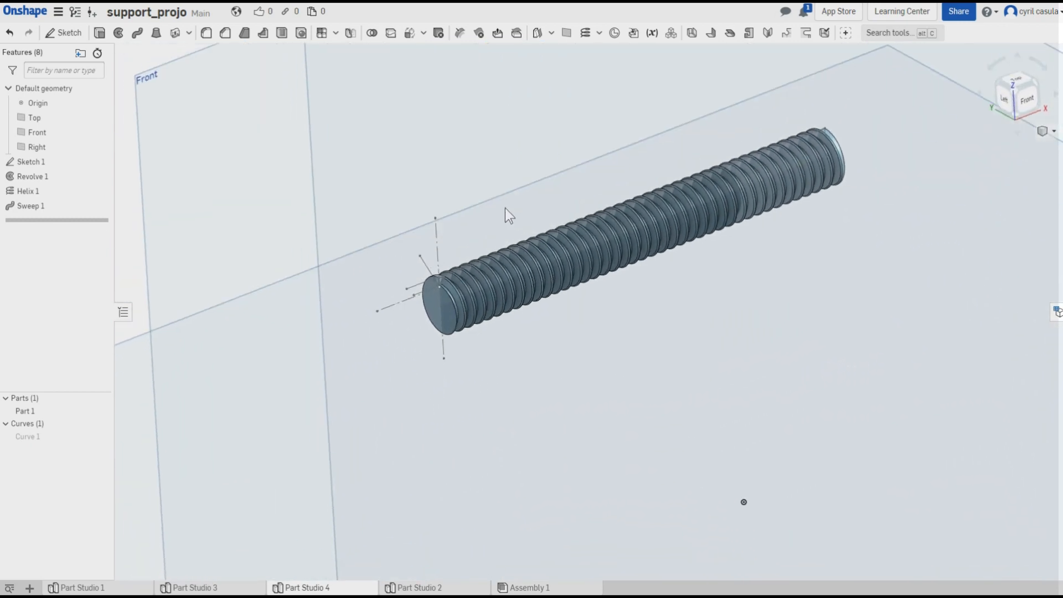
scroll(430, 288, up, 5)
scroll(466, 264, down, 1)
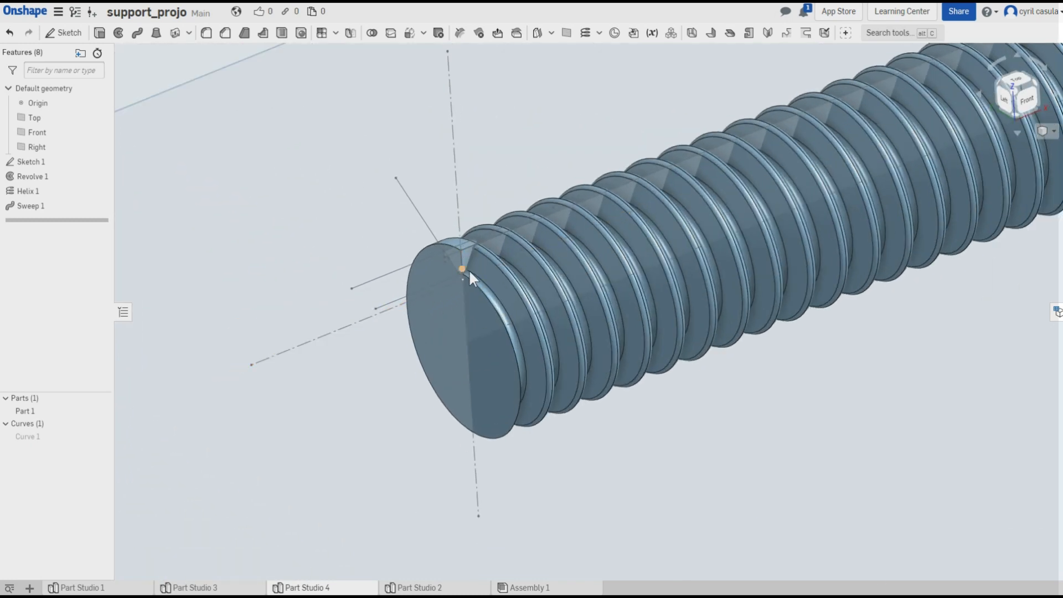
scroll(610, 127, down, 2)
scroll(663, 161, down, 2)
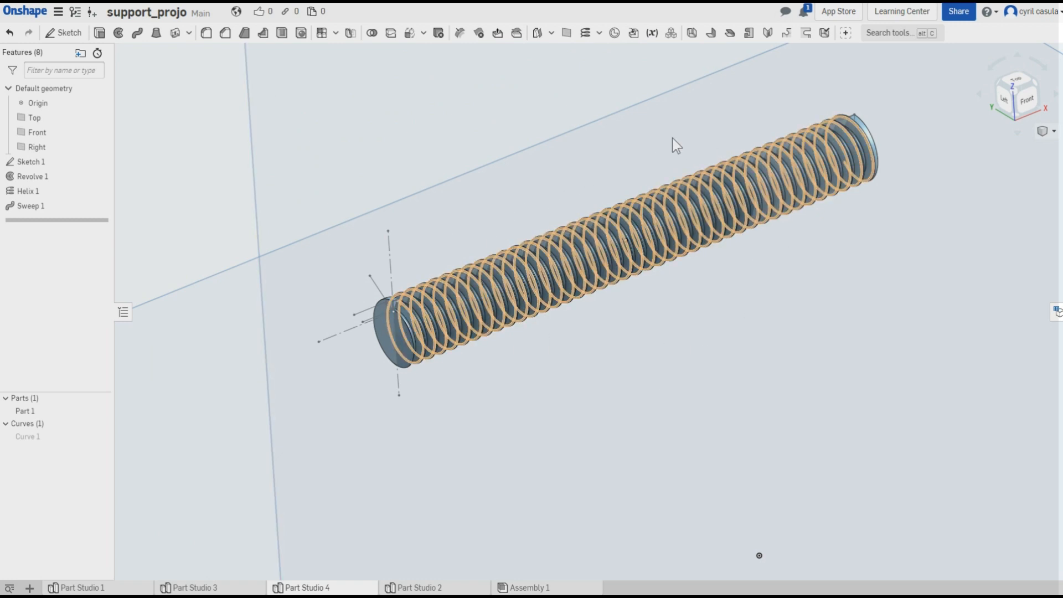
scroll(520, 198, down, 2)
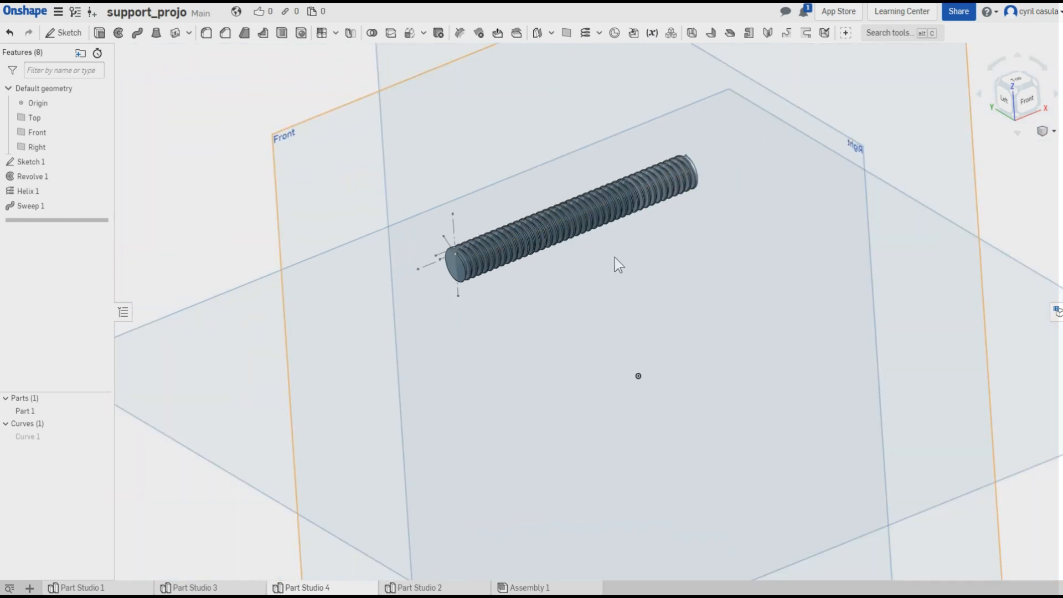
Turn on perspective view and look over the whole threaded rod from several angles.
click(1047, 131)
click(1004, 222)
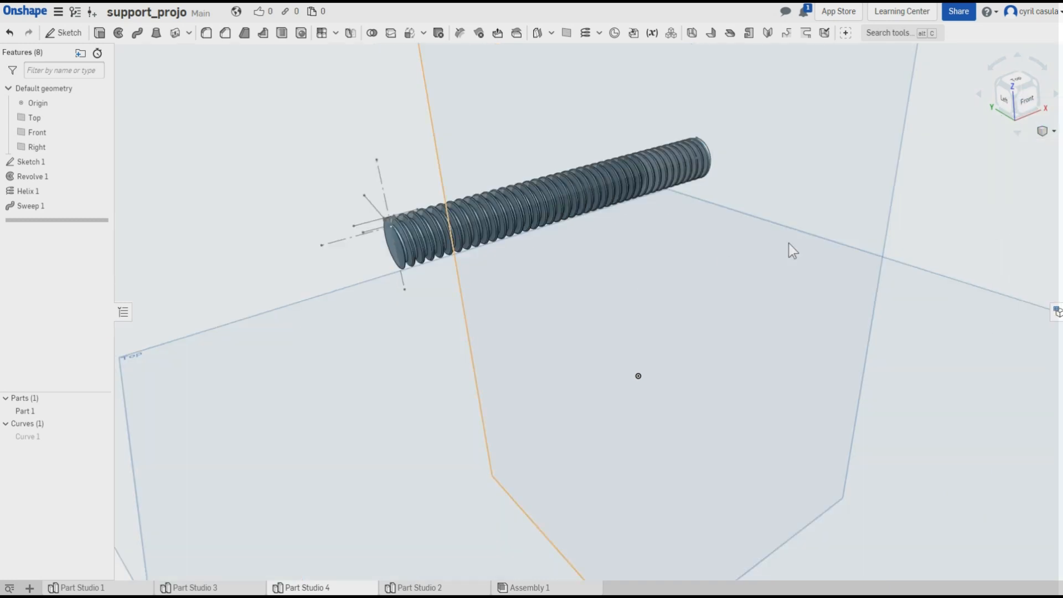
mouse_move(592, 284)
right_down()
mouse_move(610, 280)
mouse_move(612, 291)
right_up()
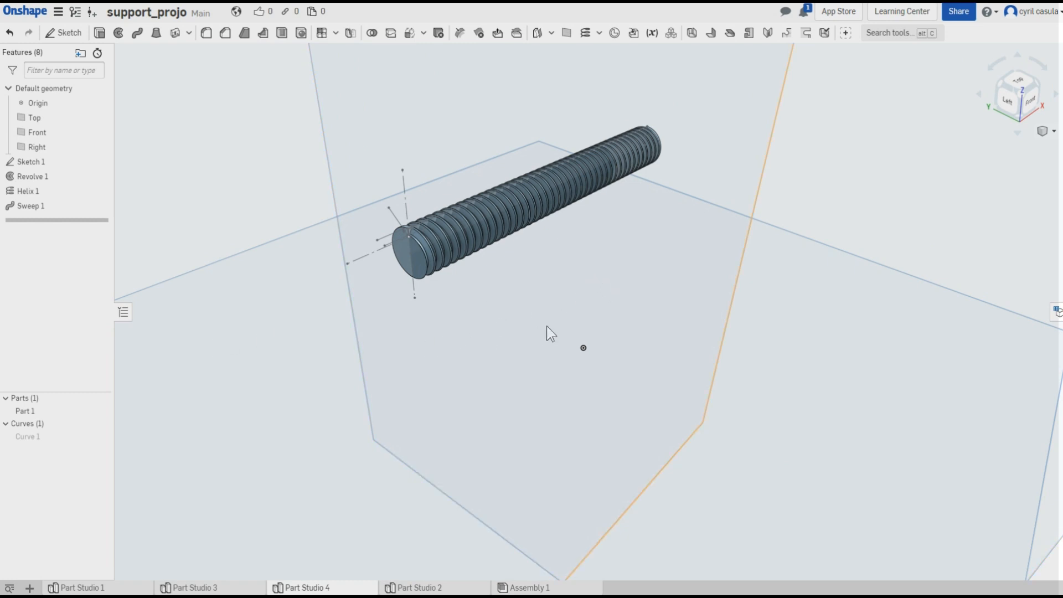
scroll(547, 332, down, 5)
scroll(549, 327, up, 3)
right_drag(575, 325, 724, 225)
scroll(646, 269, down, 3)
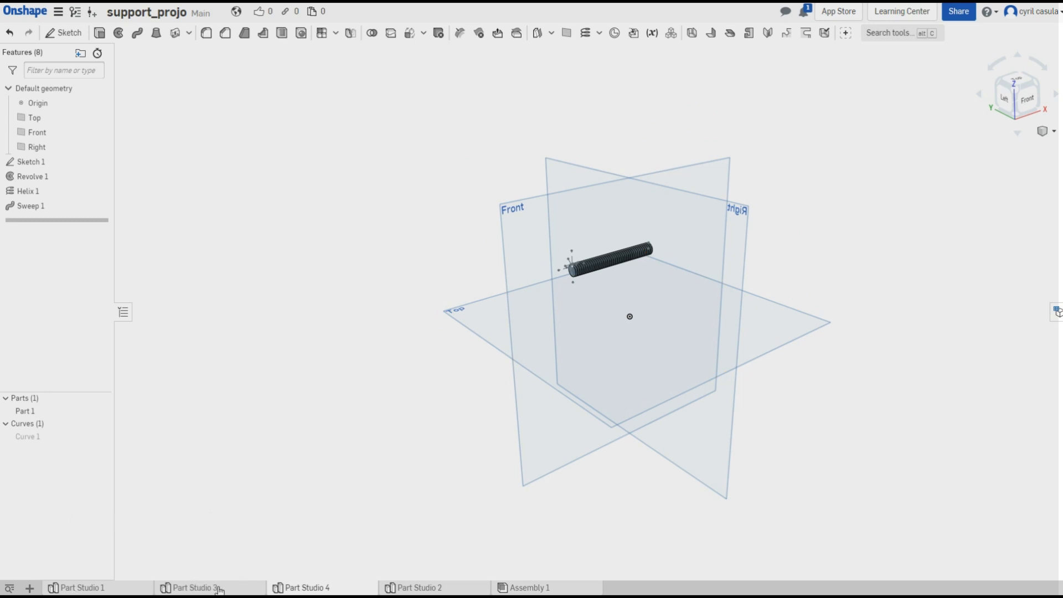
Examine the plate and its slotted blocks from below in Part Studio 3, then return to the threaded rod in Part Studio 4.
click(191, 587)
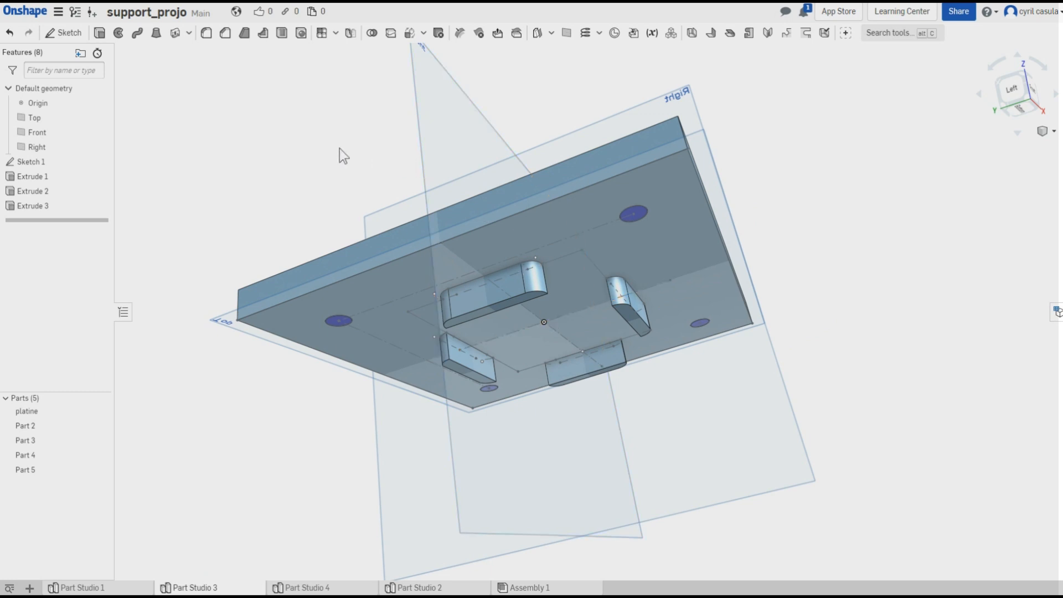
right_drag(340, 148, 293, 127)
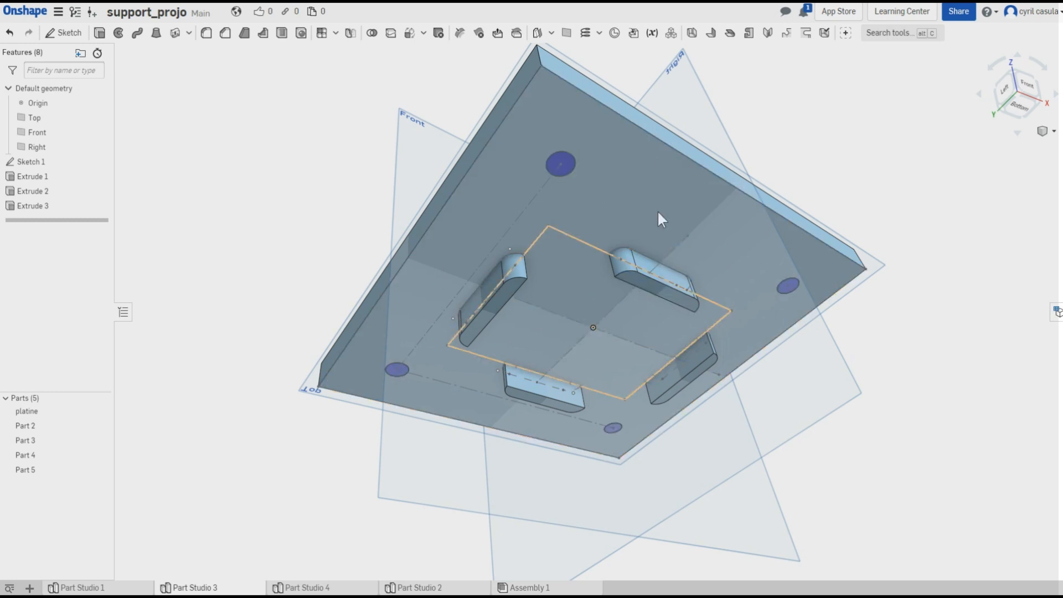
click(300, 589)
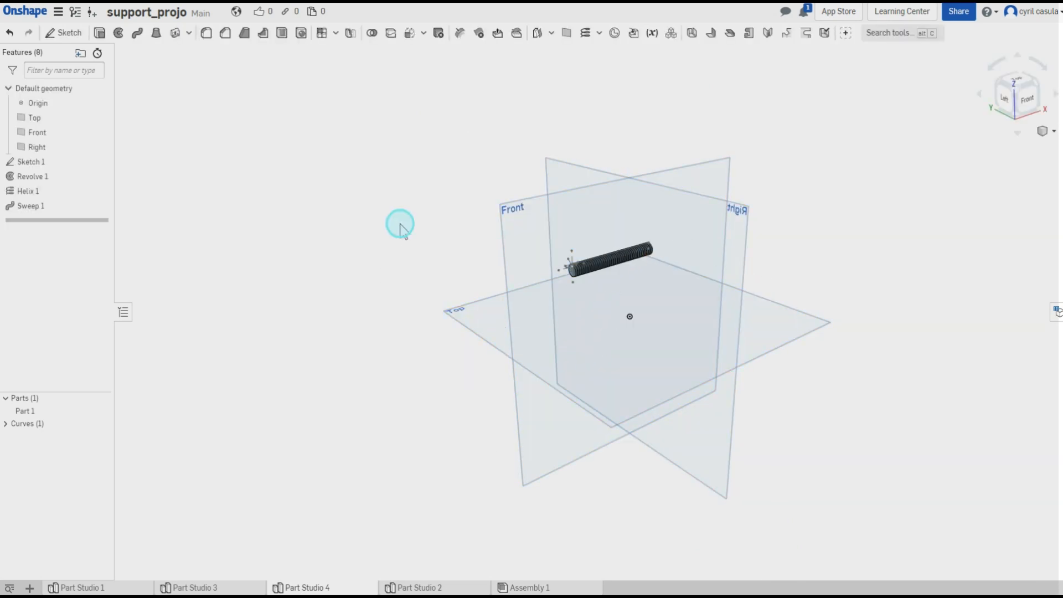
mouse_move(399, 223)
right_down()
mouse_move(408, 230)
mouse_move(413, 221)
mouse_move(397, 218)
right_up()
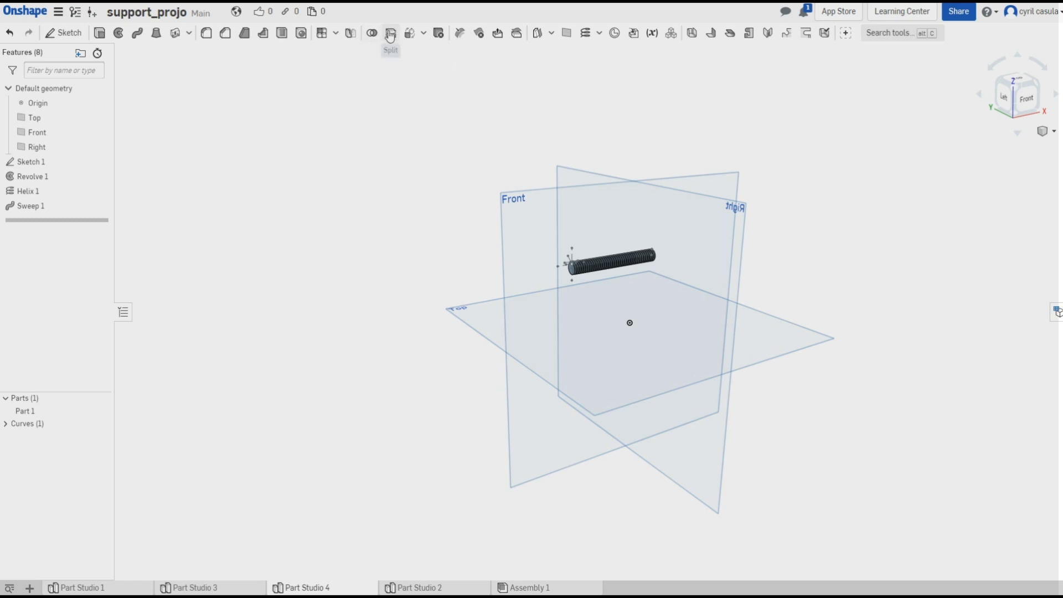
click(423, 34)
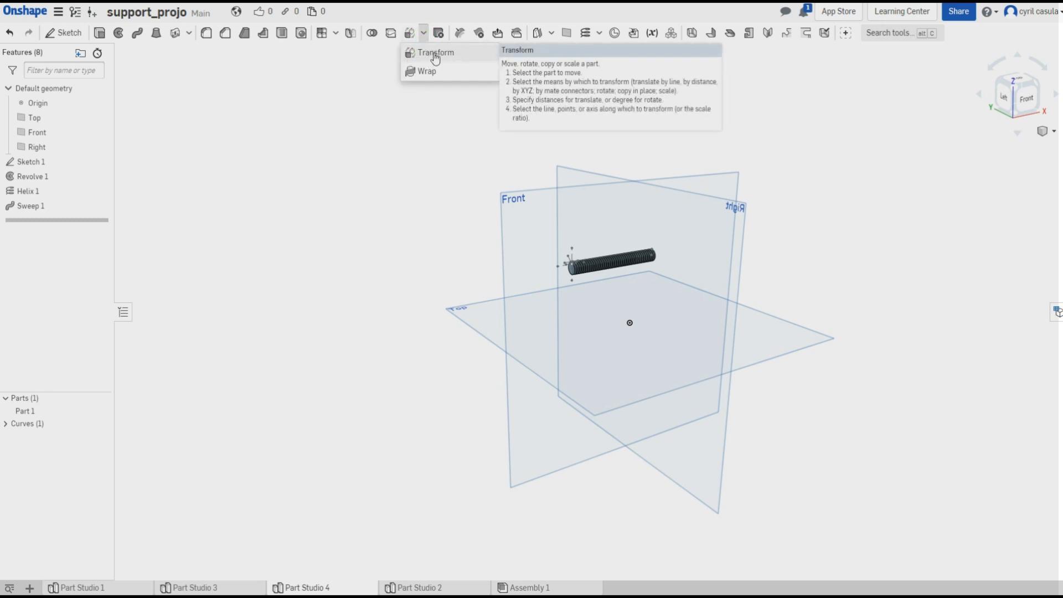
click(428, 52)
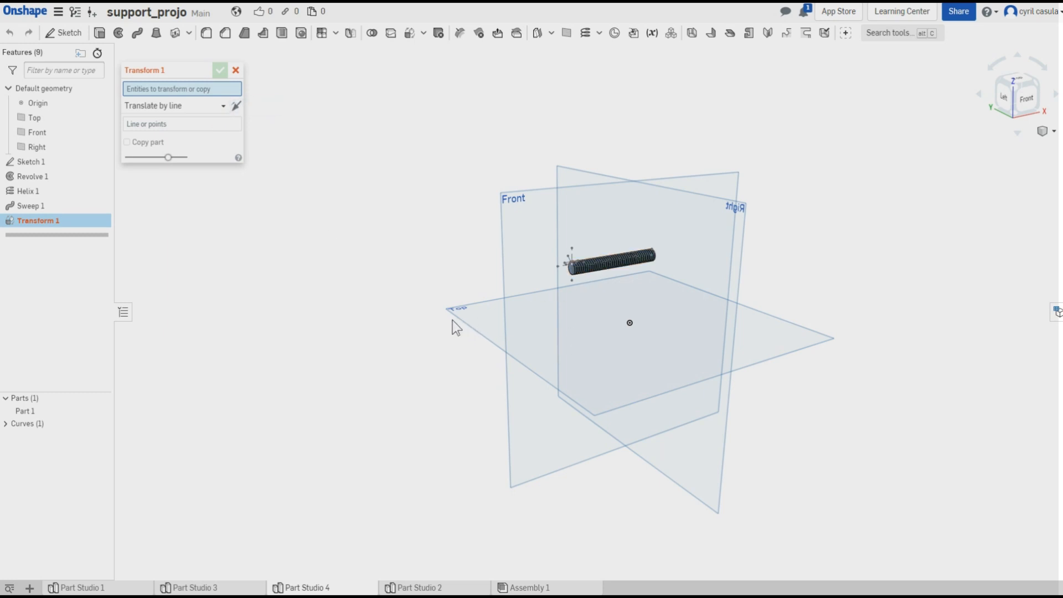
click(224, 105)
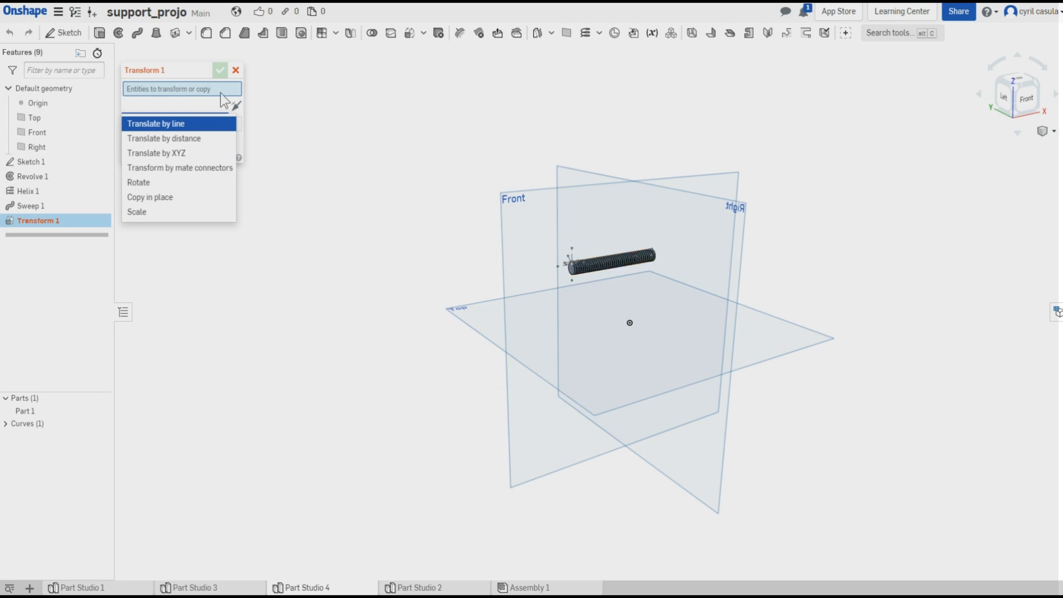
click(236, 71)
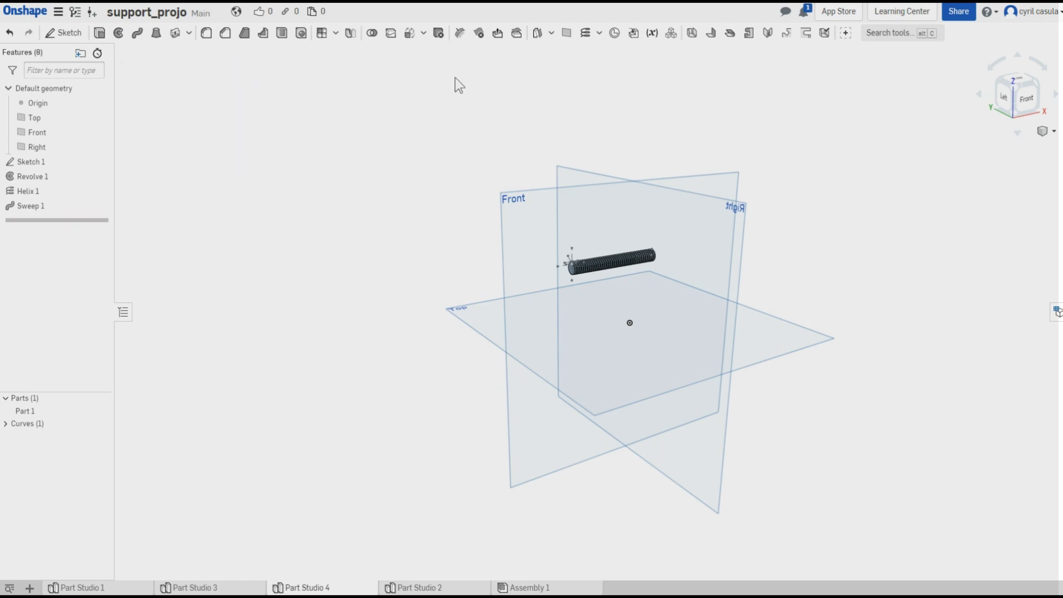
Add a mate connector at the near end of the rod's central axis, on the sketch axis line's endpoint.
click(616, 34)
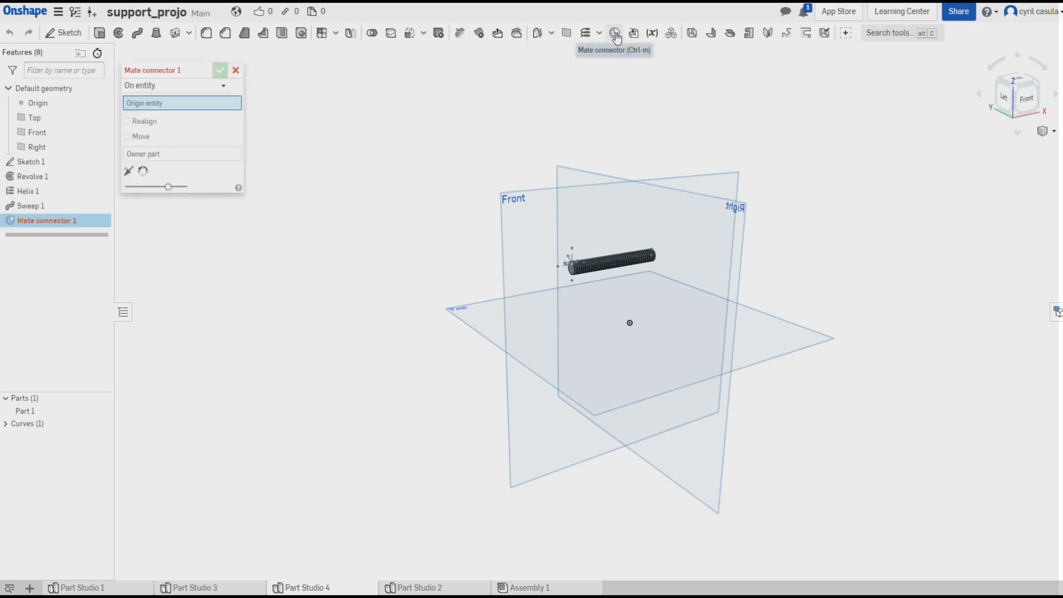
scroll(573, 291, up, 10)
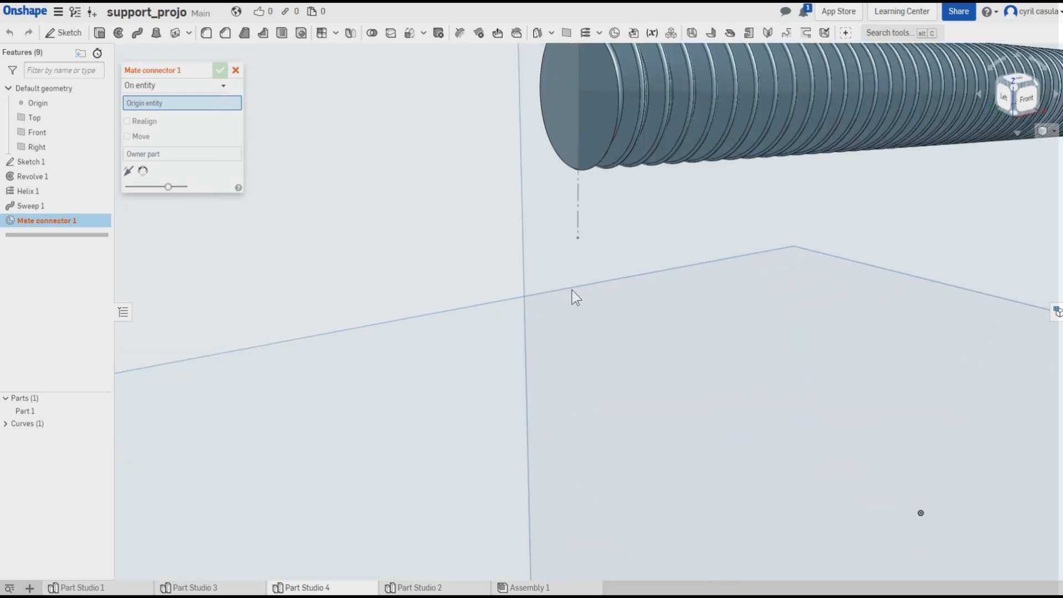
scroll(572, 291, down, 5)
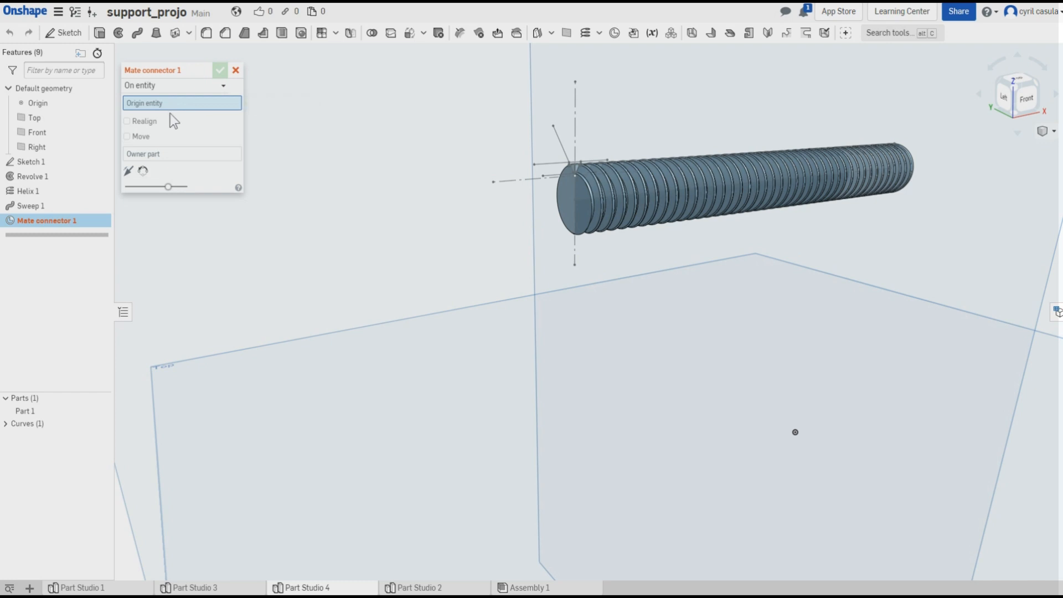
scroll(546, 211, up, 5)
scroll(546, 213, down, 4)
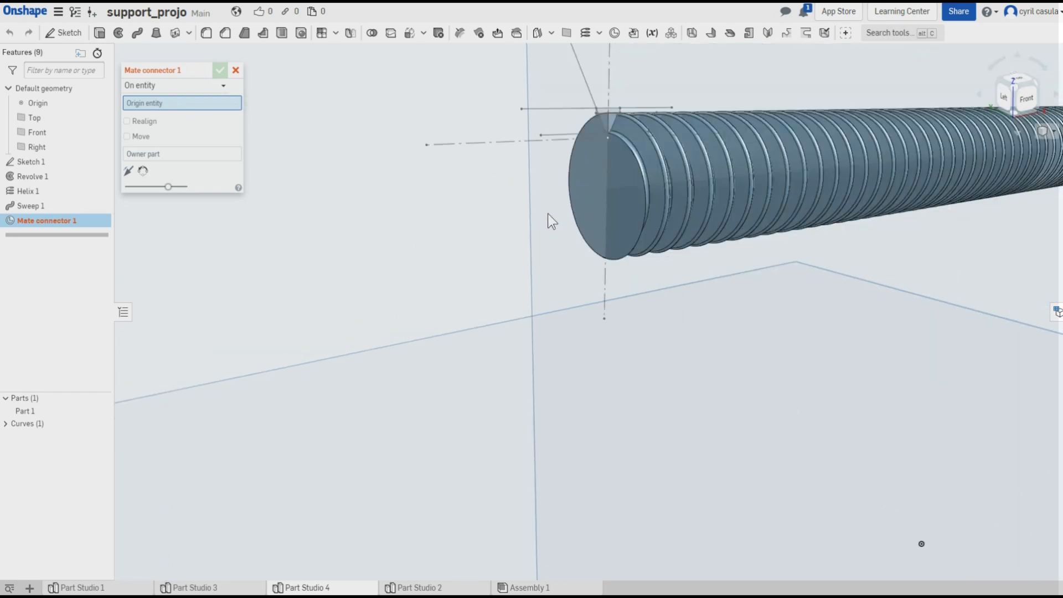
scroll(548, 214, up, 4)
scroll(646, 190, down, 5)
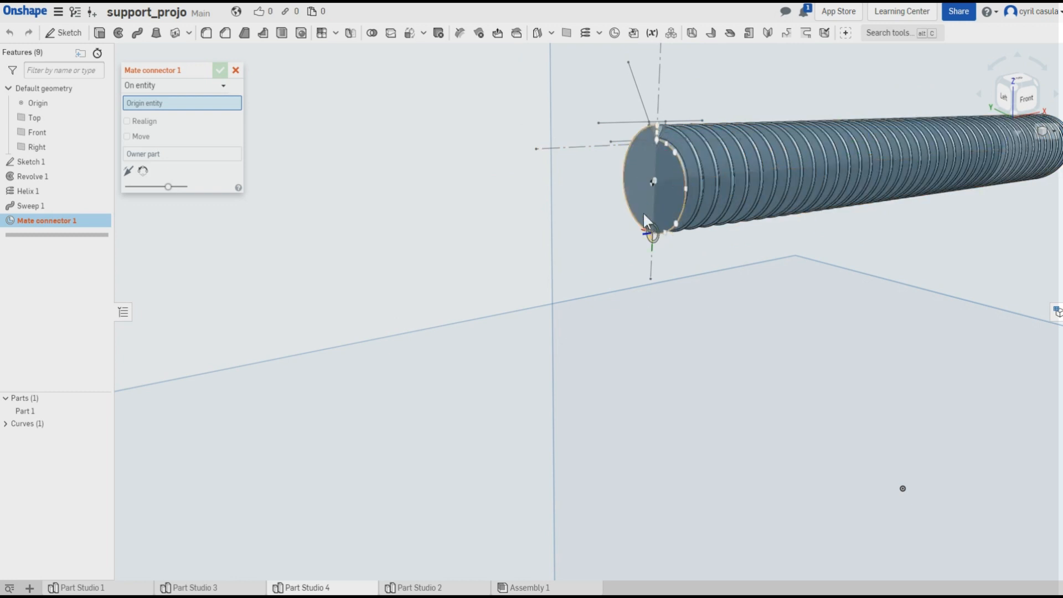
scroll(630, 183, up, 5)
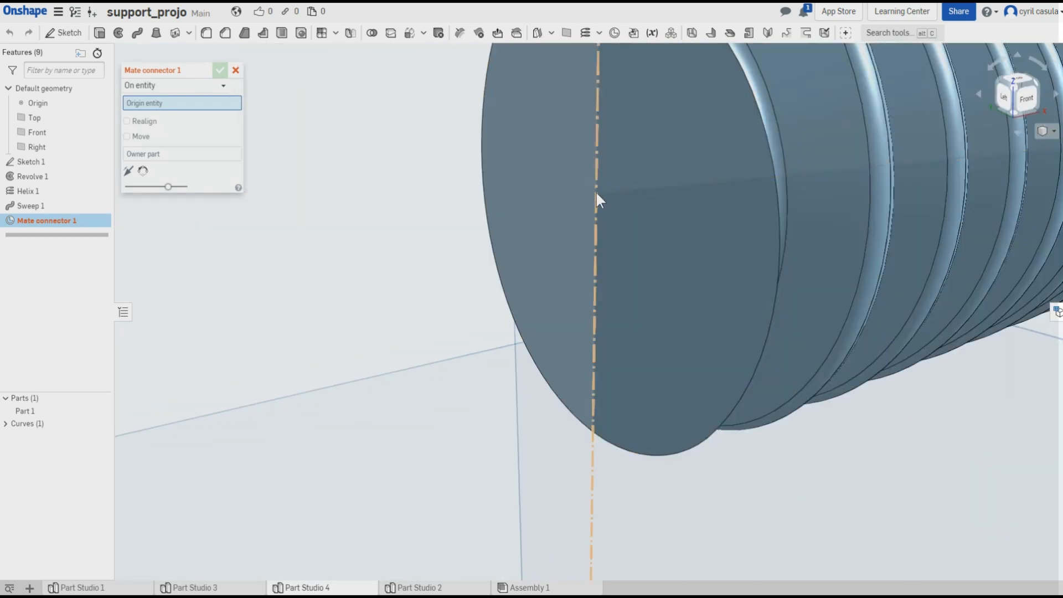
scroll(602, 191, down, 5)
scroll(602, 191, up, 3)
scroll(603, 192, down, 1)
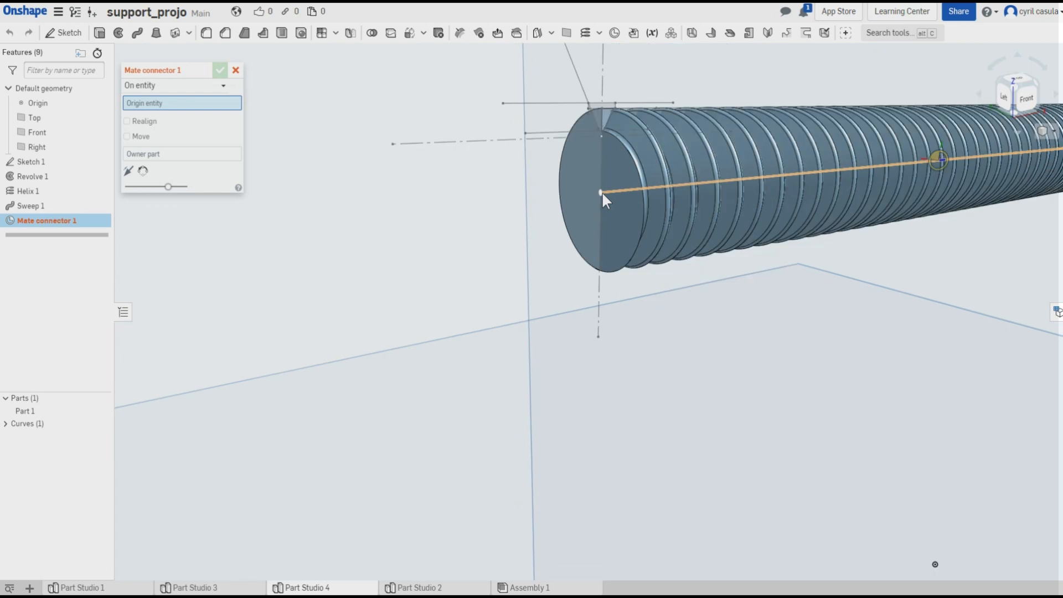
click(600, 191)
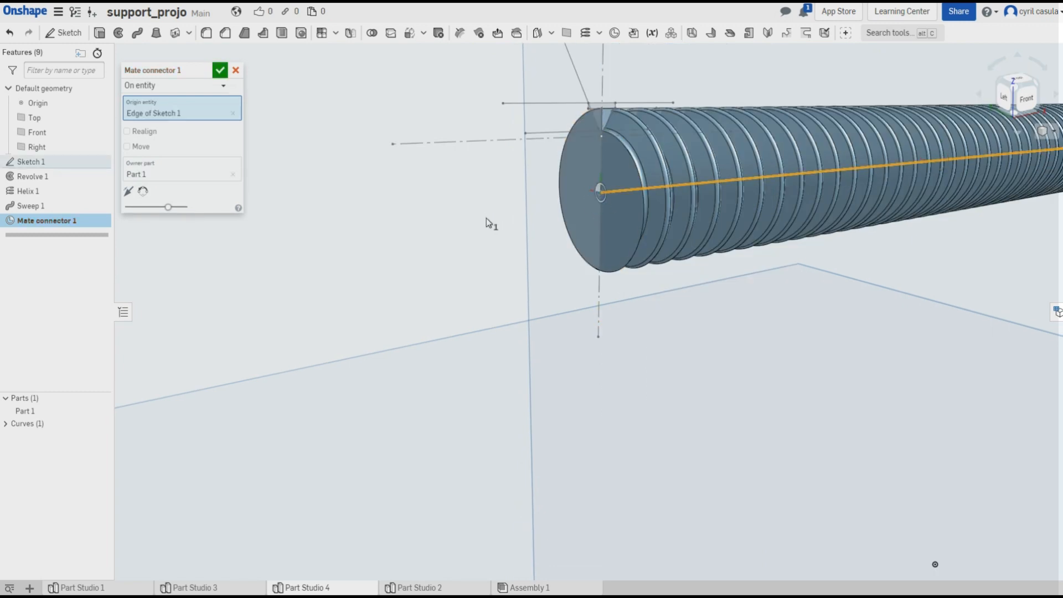
scroll(492, 220, down, 4)
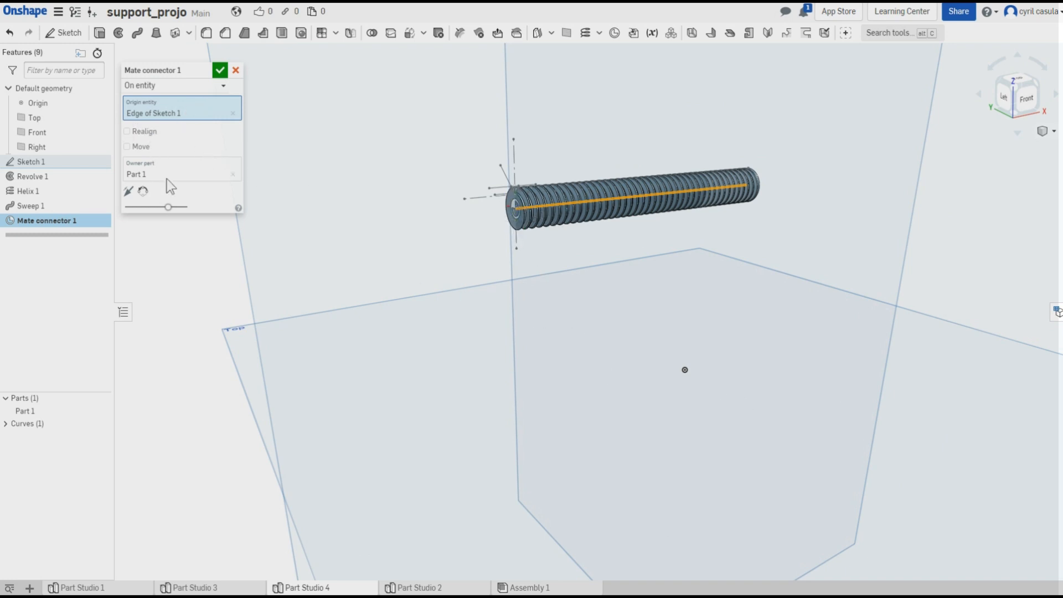
click(220, 69)
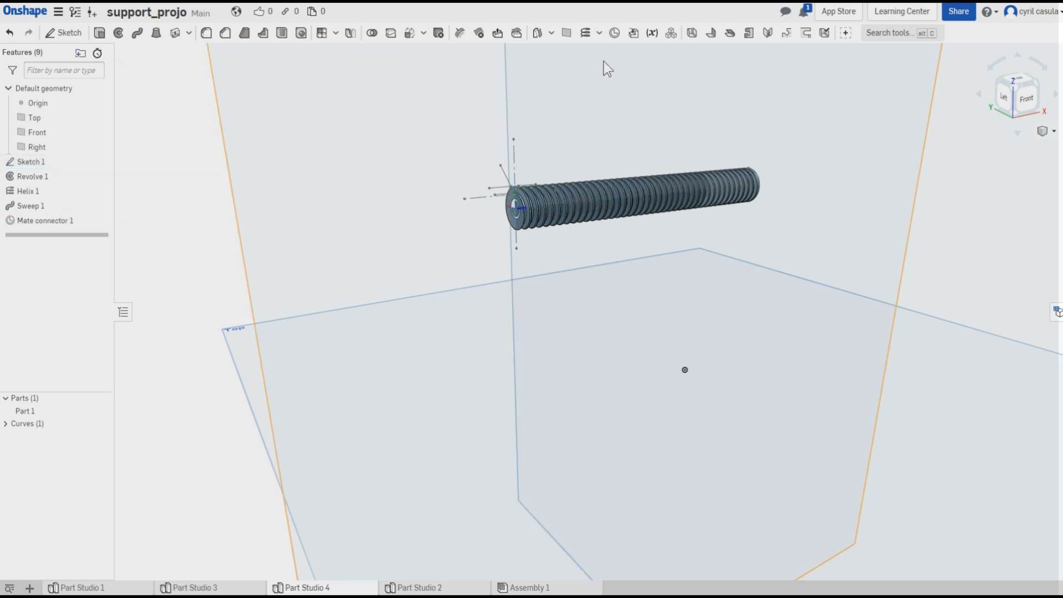
Add a second mate connector on the origin point.
click(614, 33)
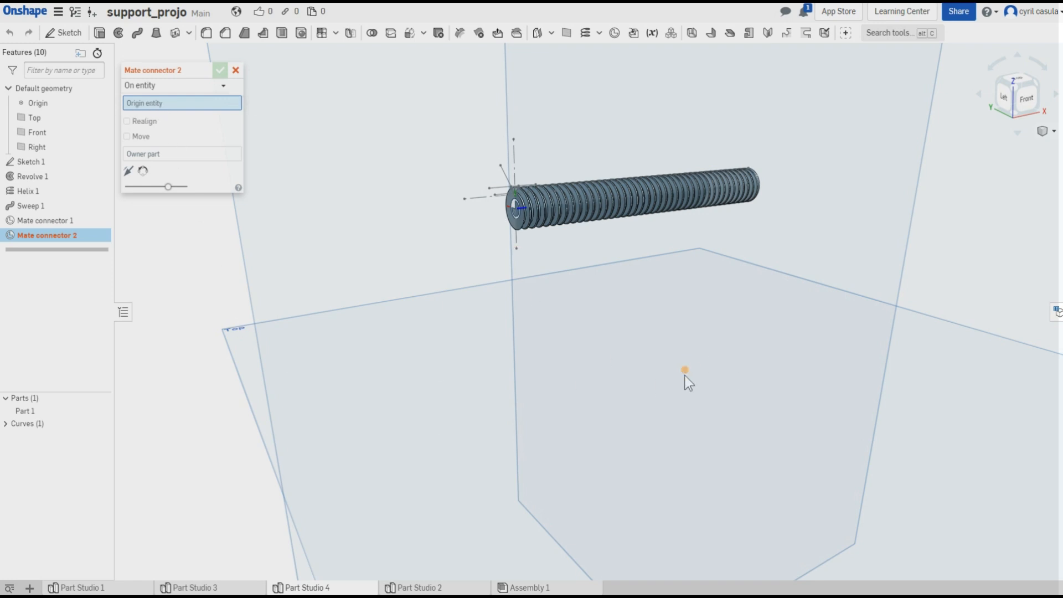
scroll(689, 373, up, 5)
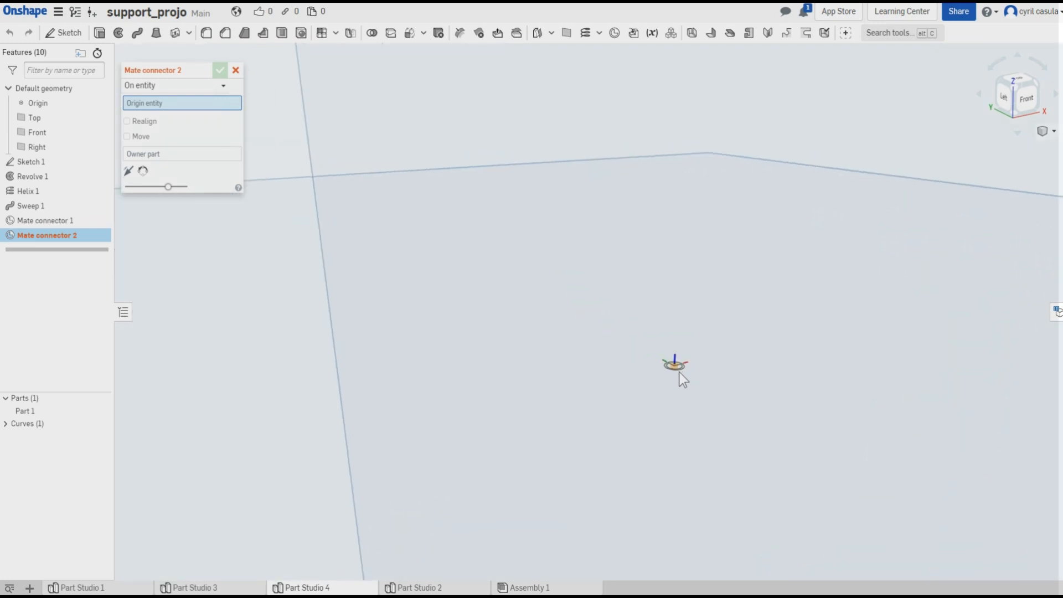
click(679, 368)
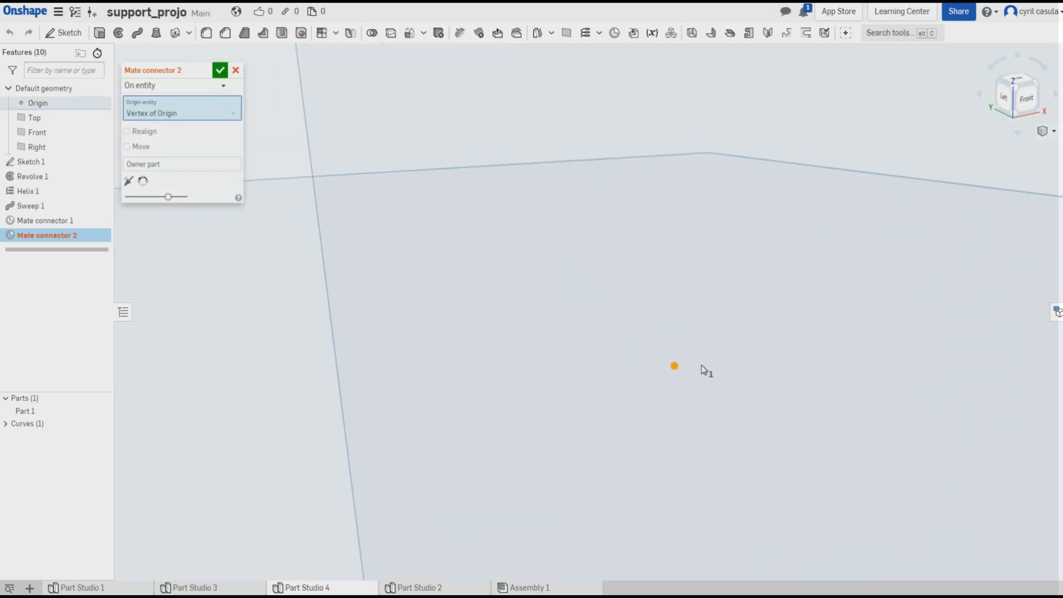
scroll(578, 308, down, 3)
scroll(578, 307, down, 2)
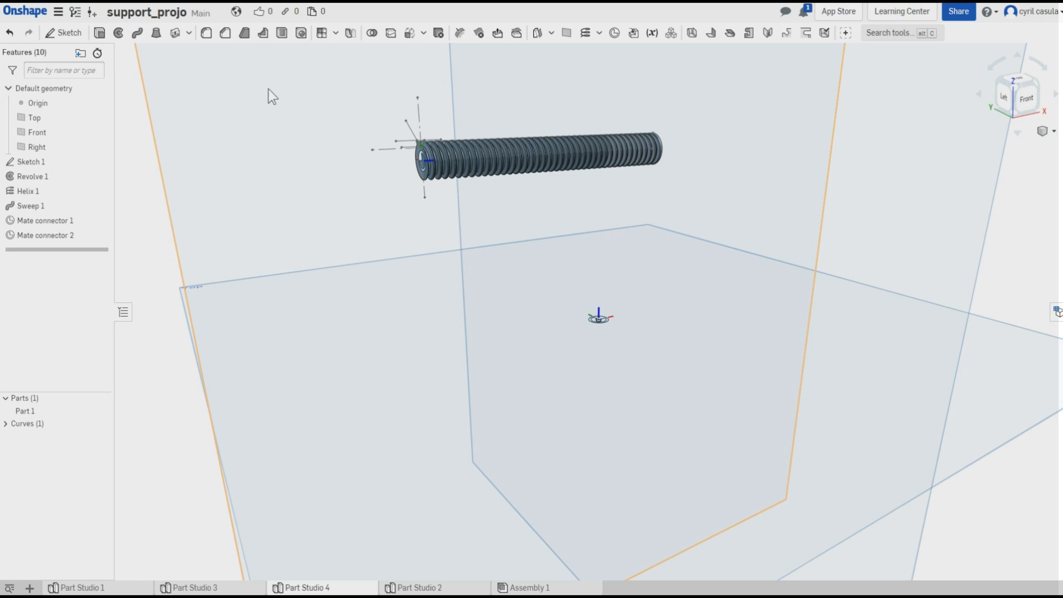
Set up a Transform by mate connectors that moves the rod from its end connector to the origin connector.
click(409, 35)
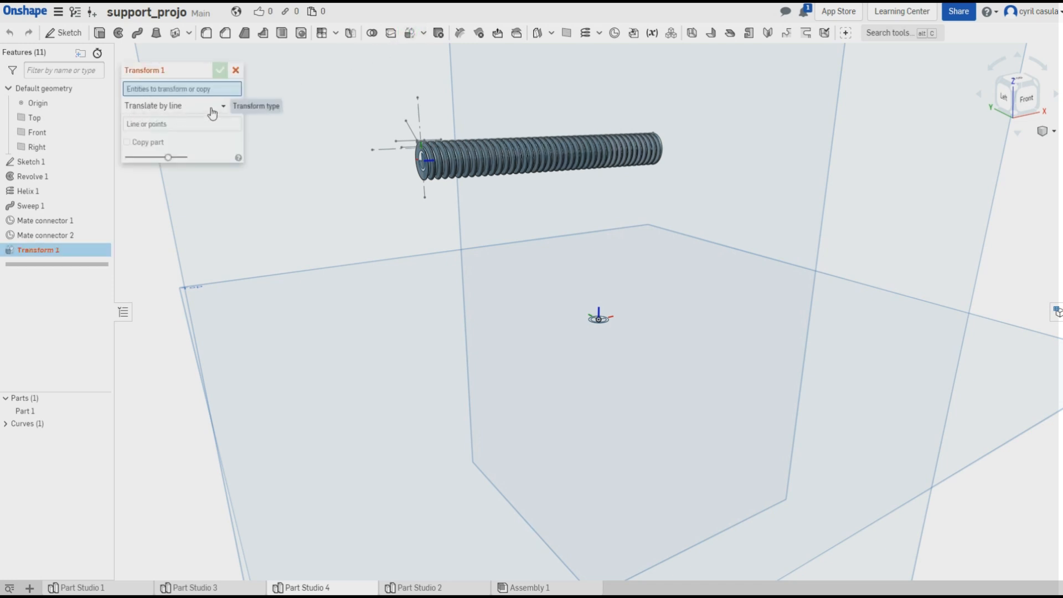
click(224, 107)
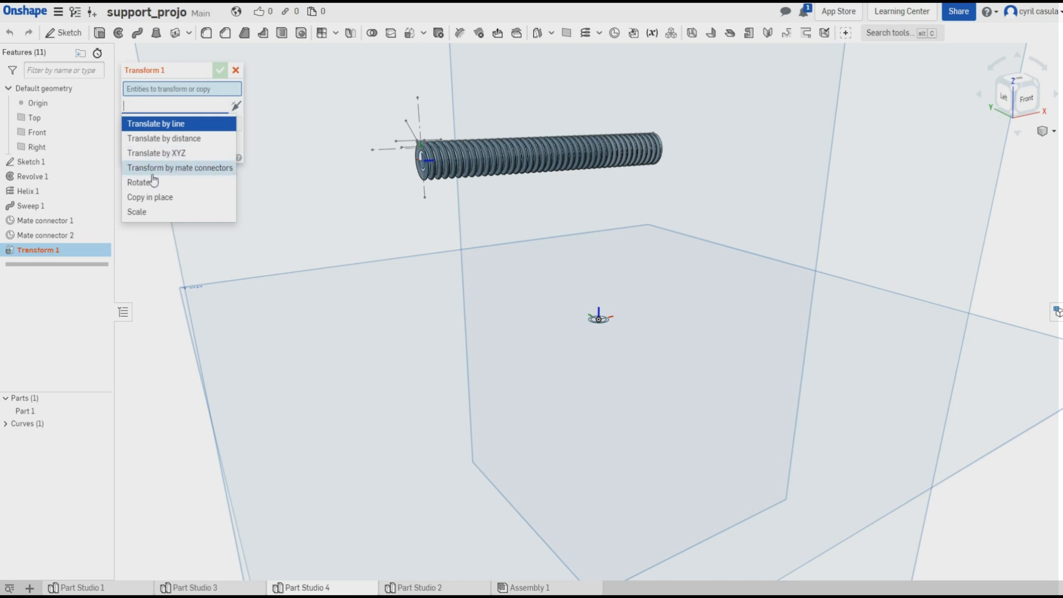
click(218, 168)
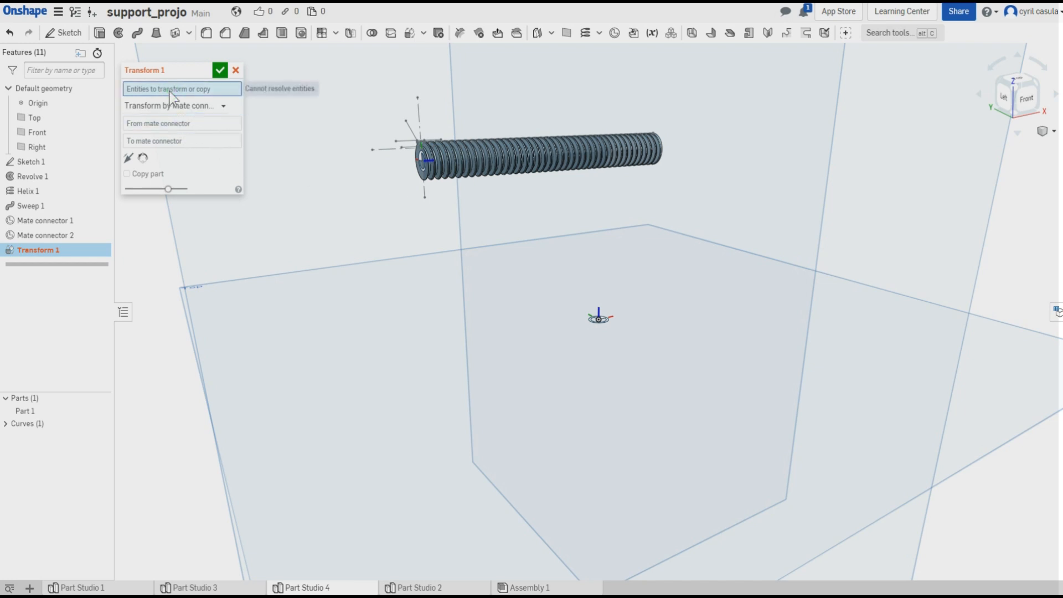
click(520, 159)
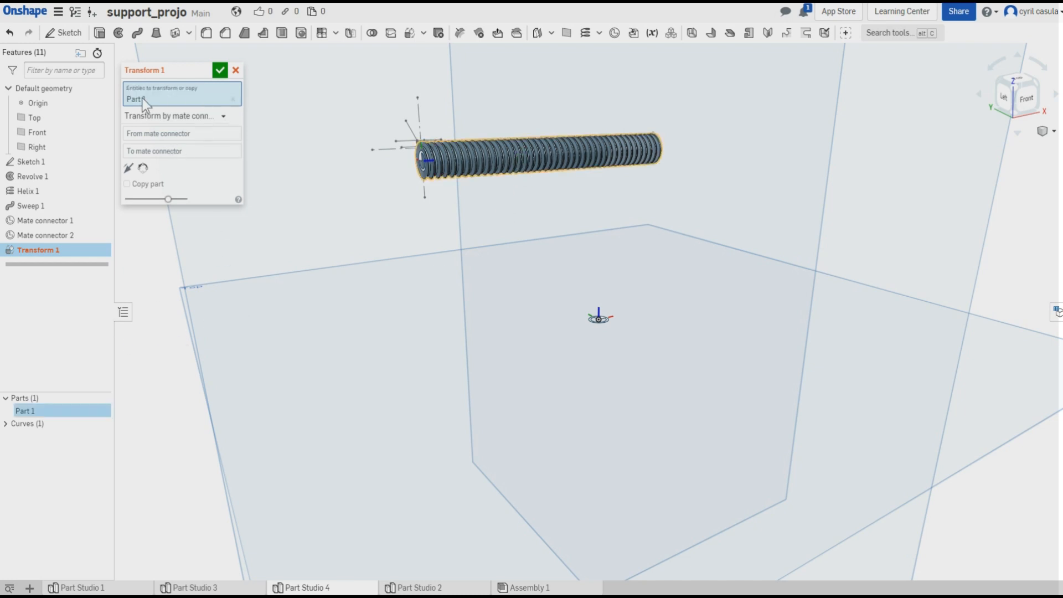
click(165, 135)
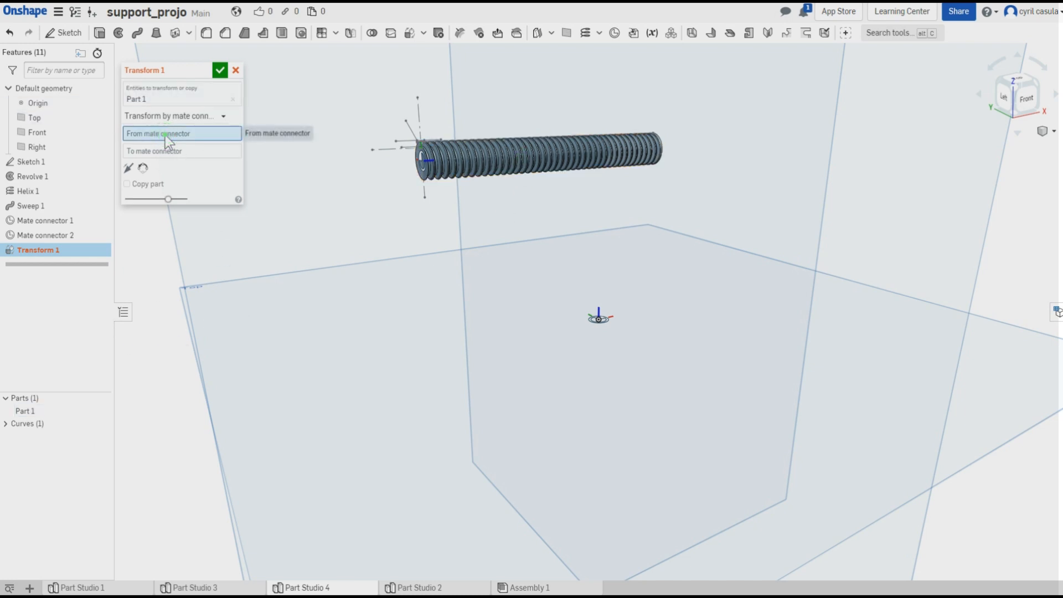
click(420, 157)
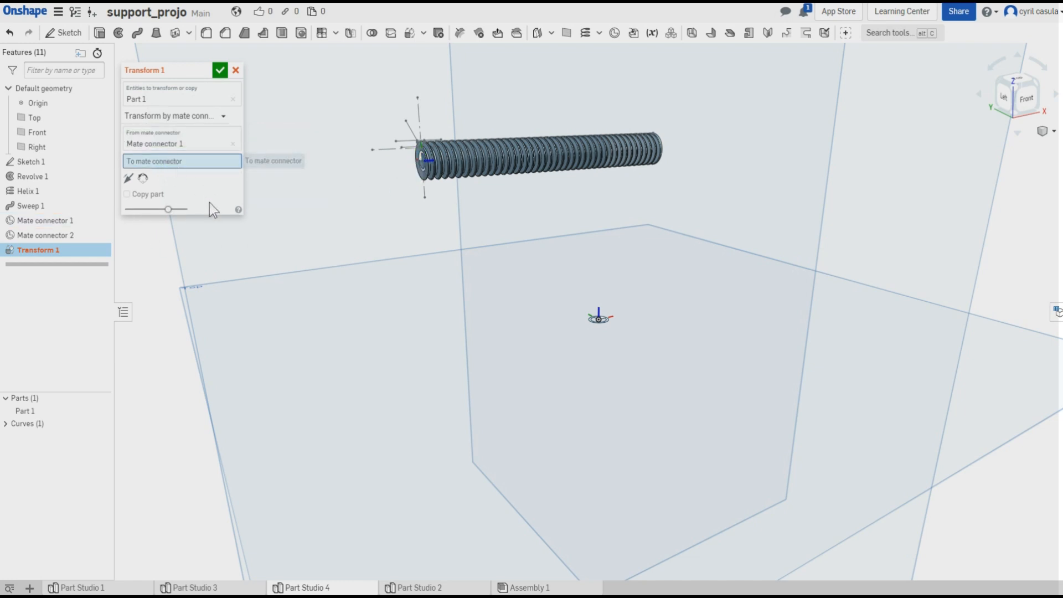
click(604, 323)
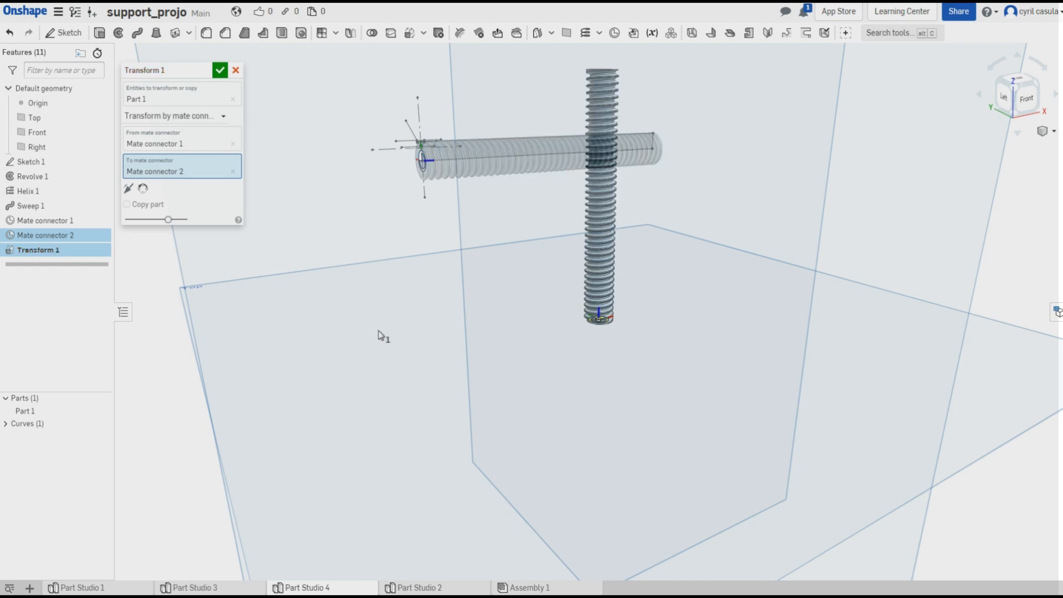
Check the transform preview from several angles and apply it without copying the part.
right_drag(334, 236, 185, 232)
mouse_move(170, 221)
mouse_down()
mouse_move(131, 224)
mouse_move(201, 224)
mouse_move(158, 225)
mouse_move(180, 225)
mouse_up()
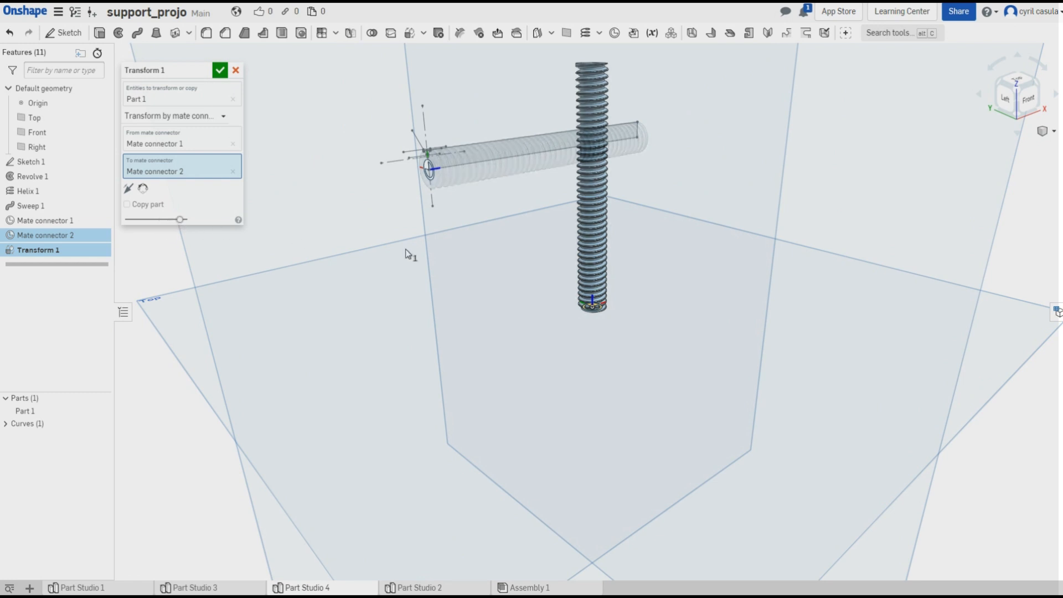
scroll(454, 253, down, 4)
right_drag(453, 257, 436, 285)
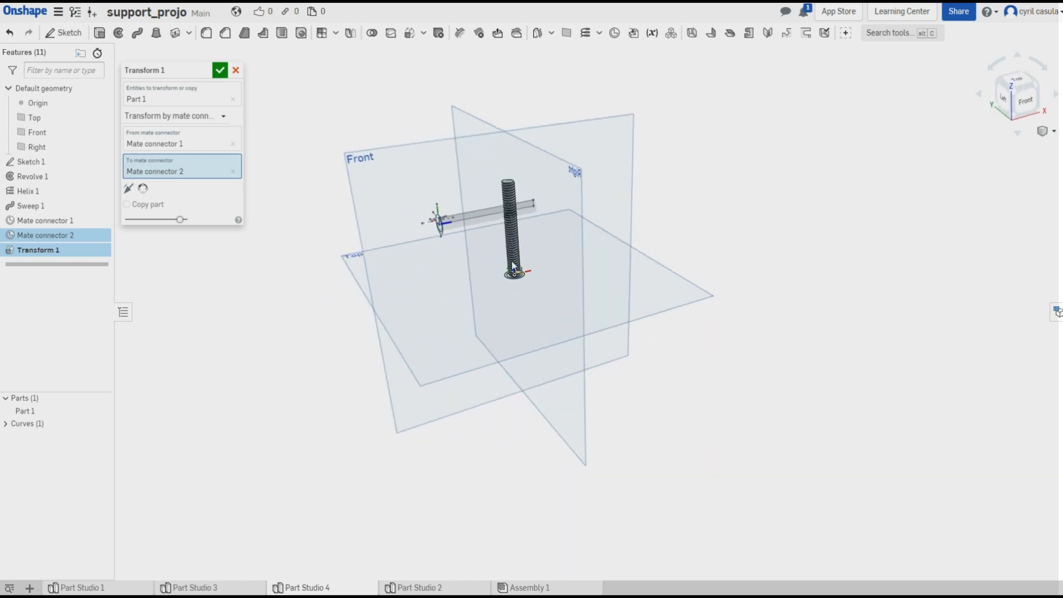
scroll(523, 270, up, 6)
scroll(523, 271, down, 4)
mouse_move(487, 310)
right_down()
mouse_move(476, 280)
mouse_move(483, 231)
mouse_move(467, 302)
mouse_move(492, 303)
right_up()
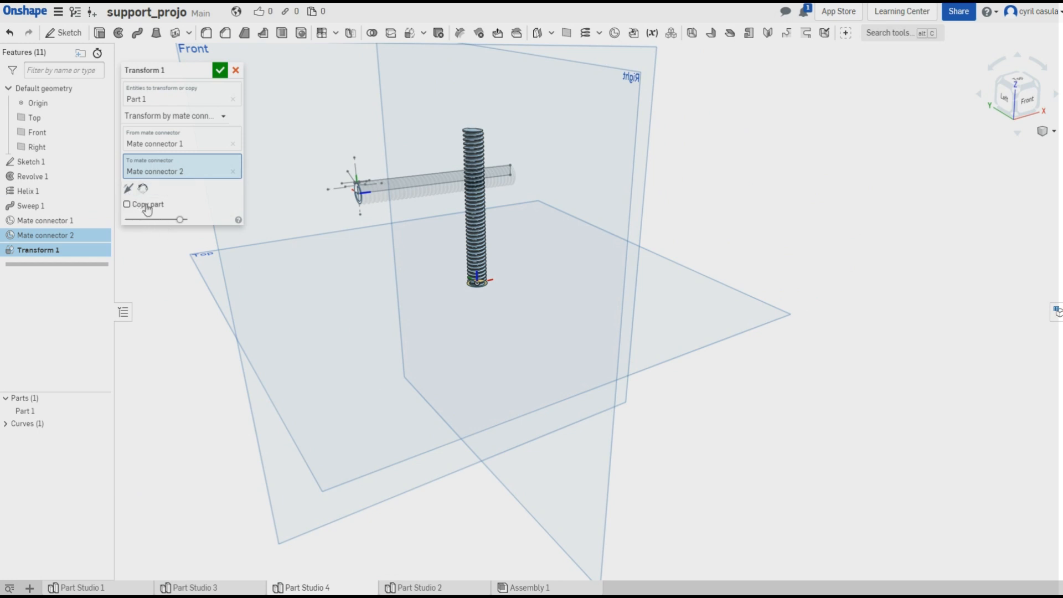
click(220, 72)
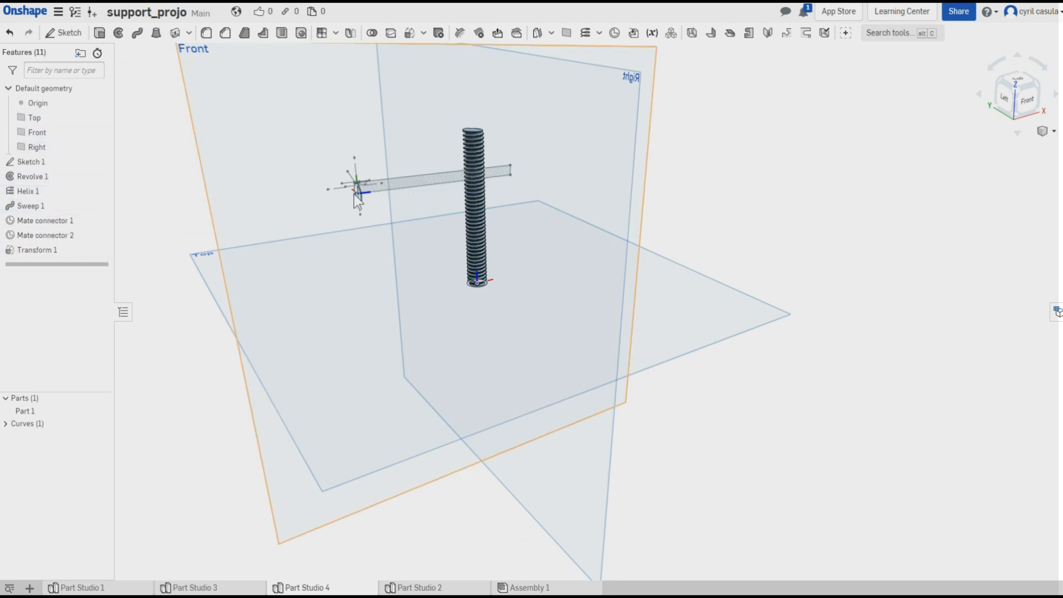
Reopen the mate connector at the end of the rod's axis and enable its Move offsets.
double_click(89, 221)
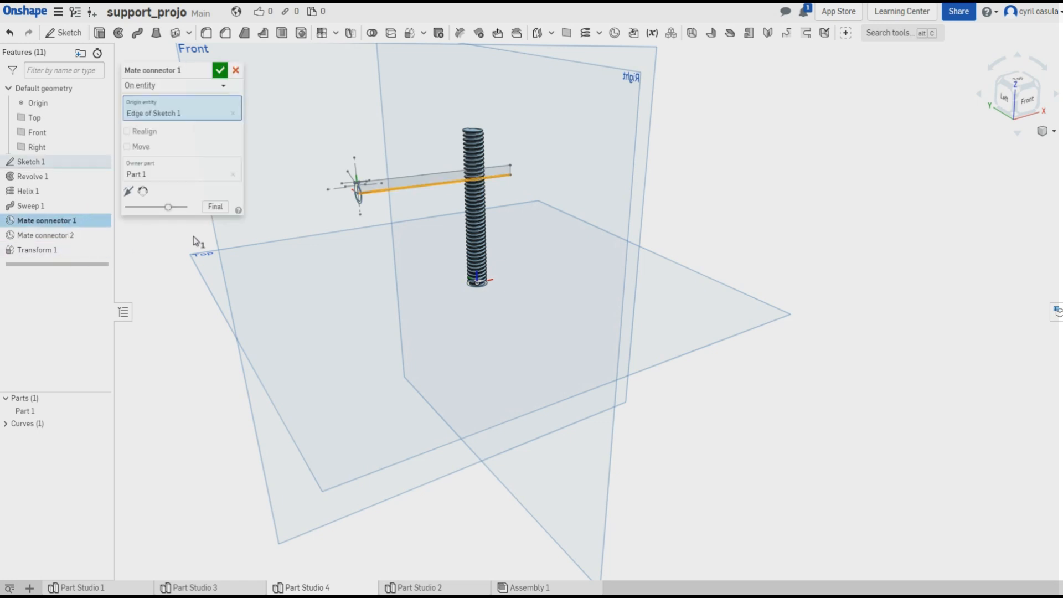
click(127, 147)
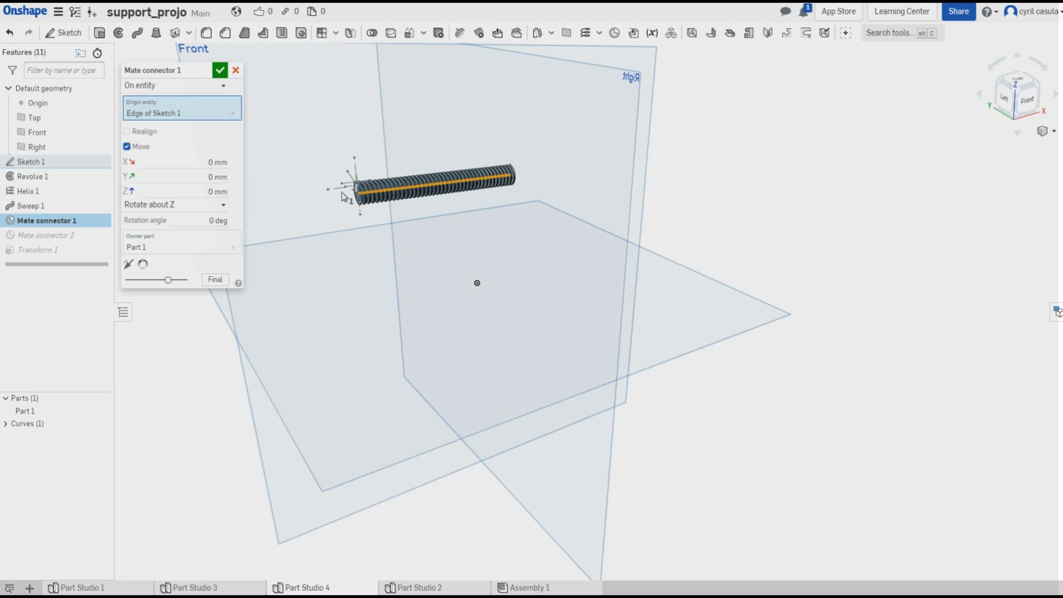
scroll(326, 195, up, 5)
scroll(326, 195, down, 2)
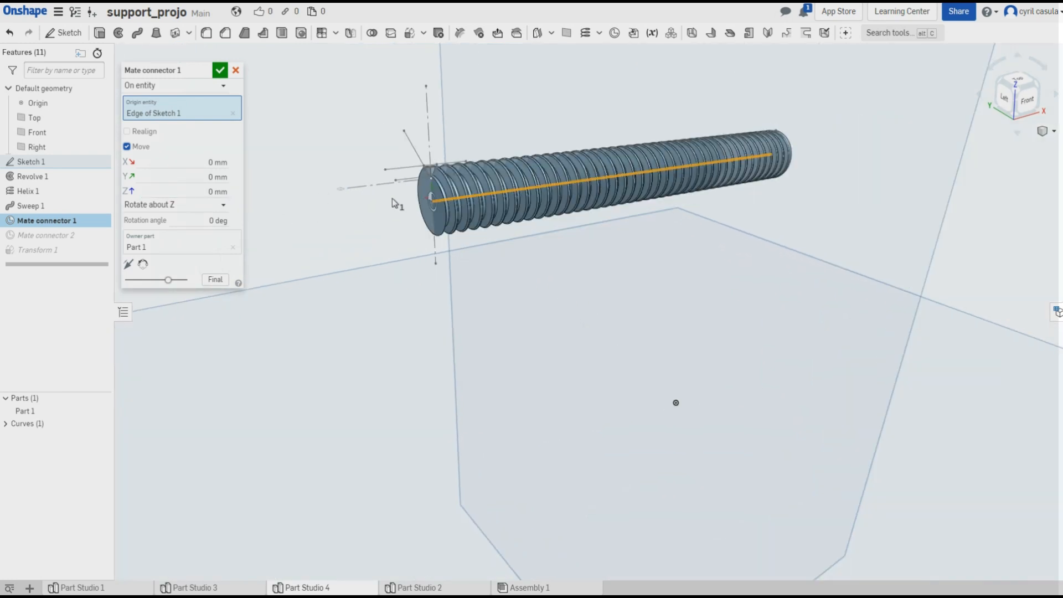
scroll(396, 296, down, 3)
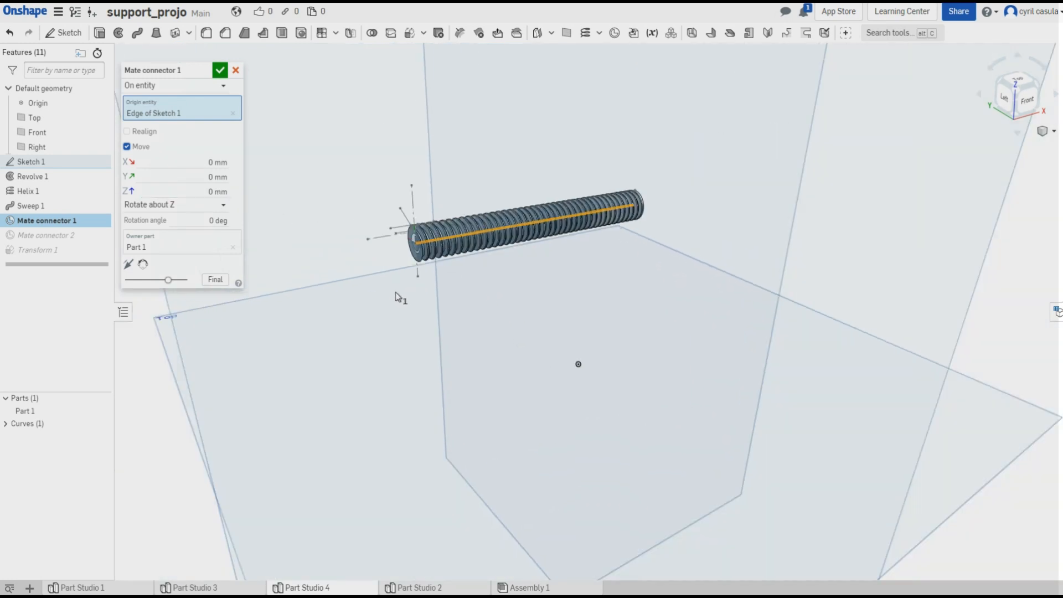
scroll(392, 240, up, 2)
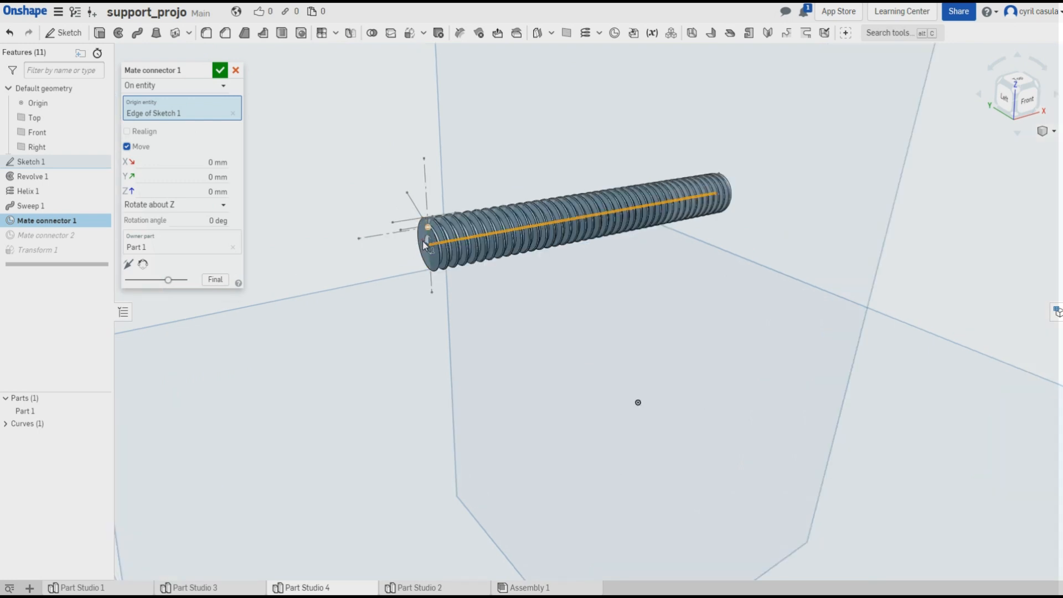
Offset the rod's mate connector along Z to about the middle of the rod and apply the change.
click(215, 193)
scroll(204, 193, up, 3)
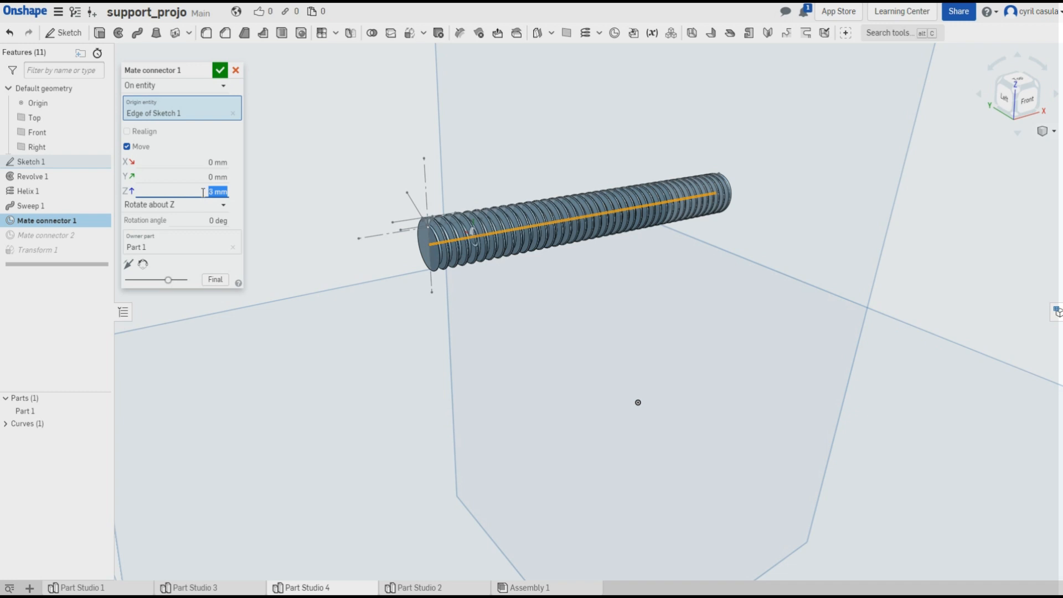
scroll(203, 192, down, 1)
scroll(203, 192, up, 5)
scroll(198, 192, up, 3)
click(220, 71)
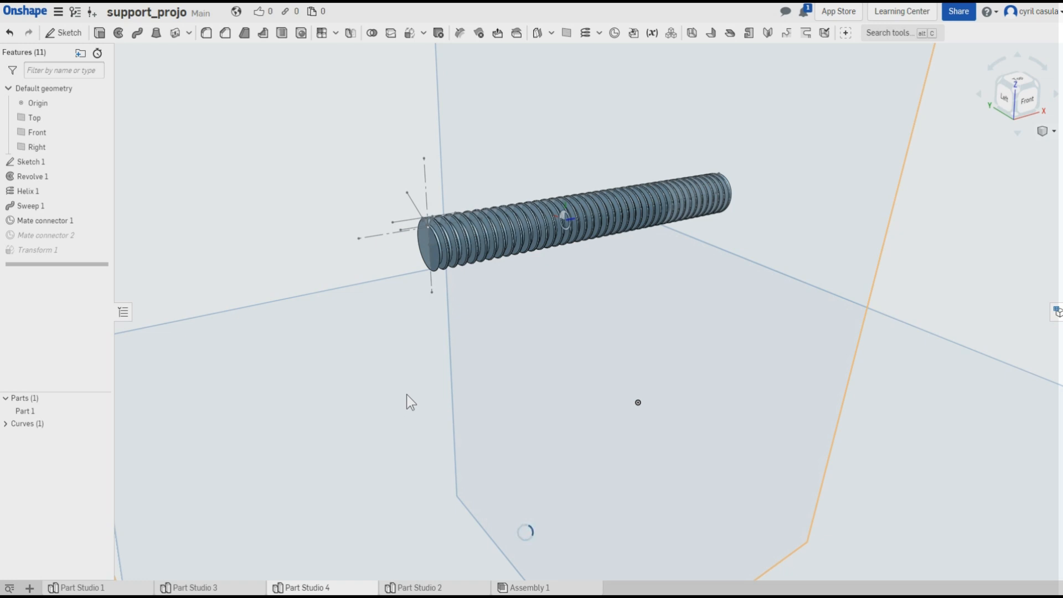
right_drag(550, 380, 526, 369)
scroll(552, 344, down, 5)
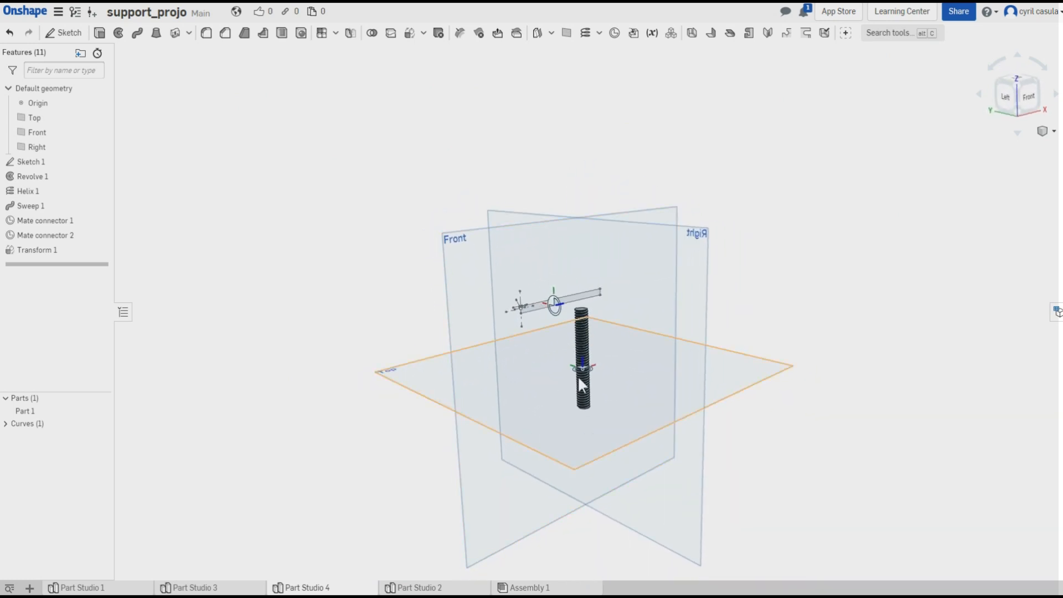
Rename the threaded rod part as vis_kodak.
mouse_move(186, 589)
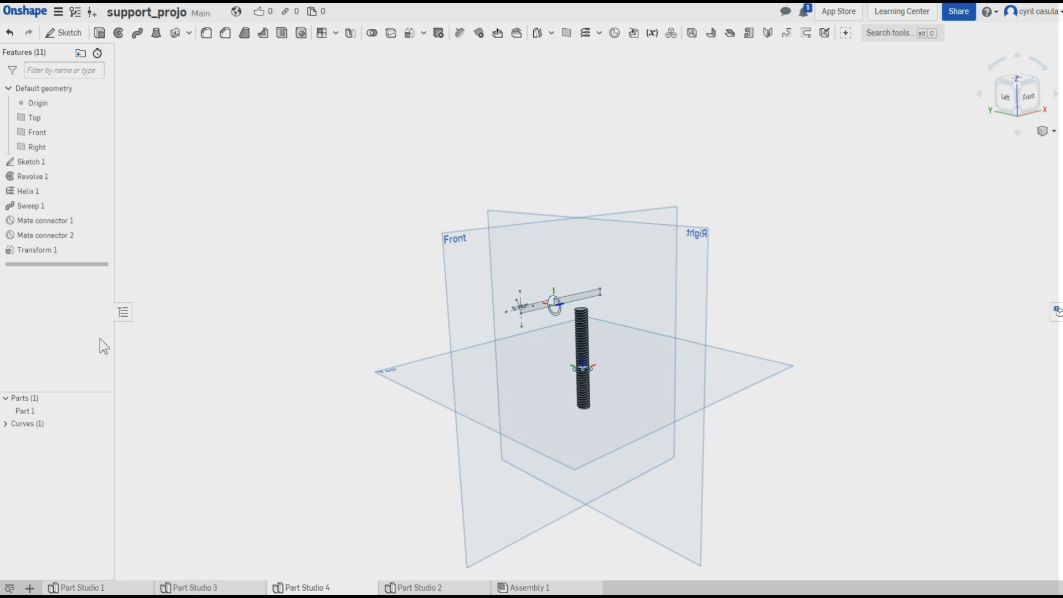
right_click(38, 413)
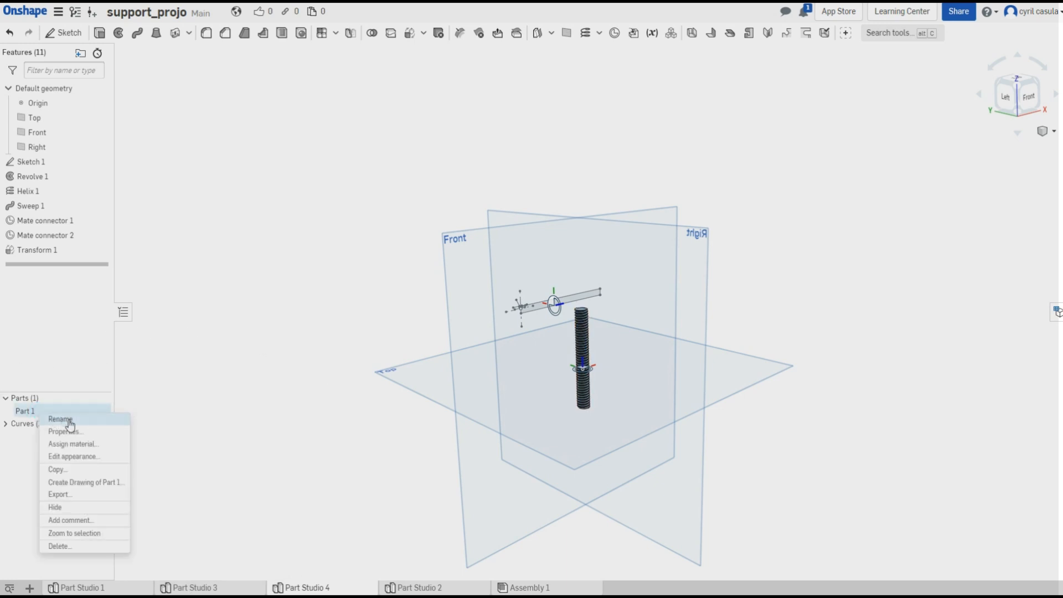
click(60, 419)
text(vi)
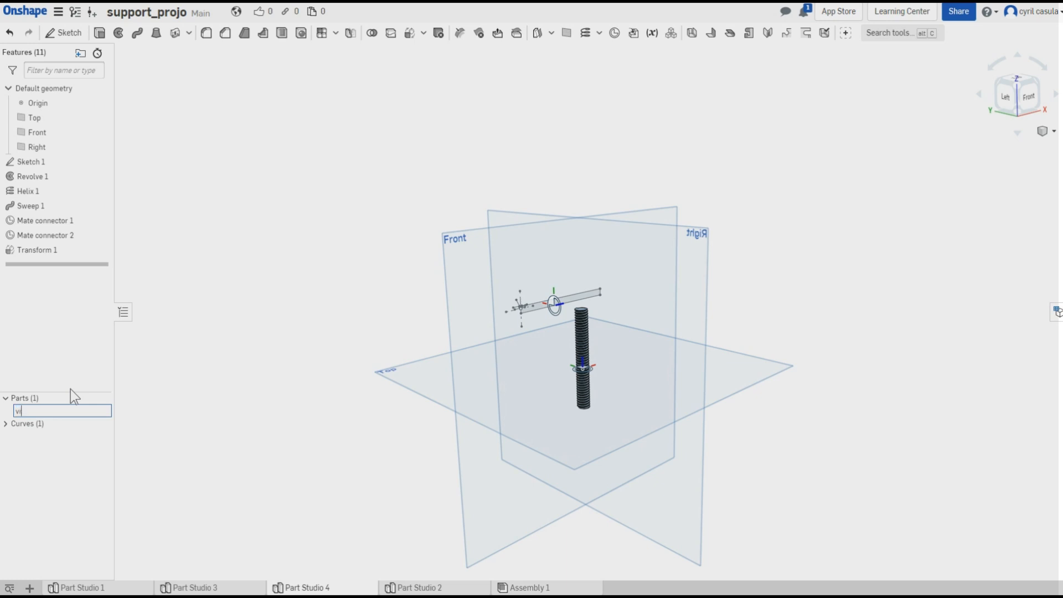
text(s_kodak)
key(Return)
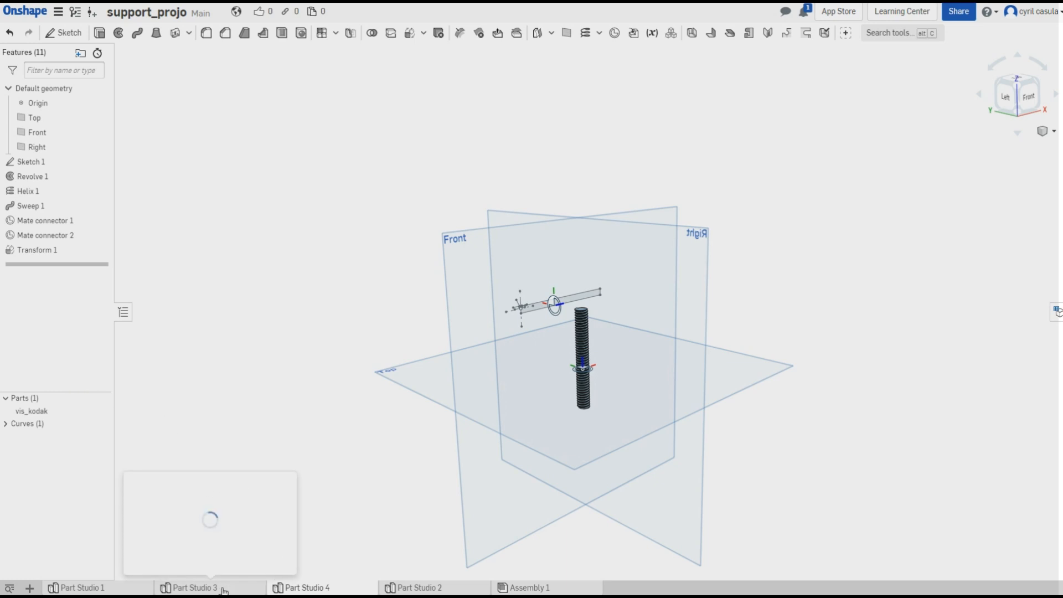
Derive the vis_kodak part from Part Studio 4 into the plate's model in Part Studio 3.
click(205, 589)
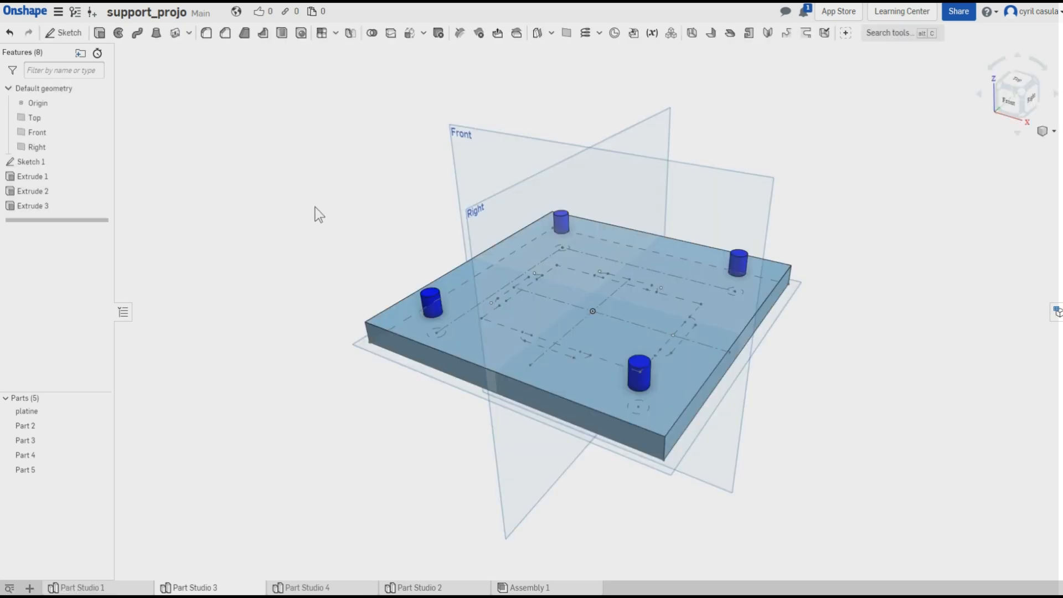
mouse_move(369, 252)
right_down()
mouse_move(356, 170)
mouse_move(376, 252)
mouse_move(397, 246)
mouse_move(379, 237)
mouse_move(373, 249)
right_up()
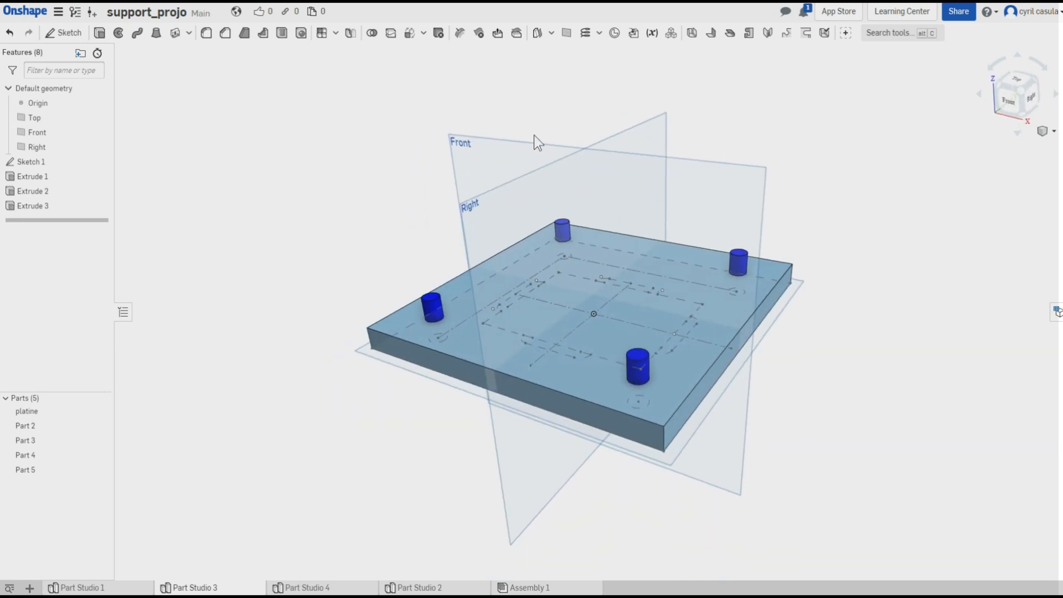
click(634, 35)
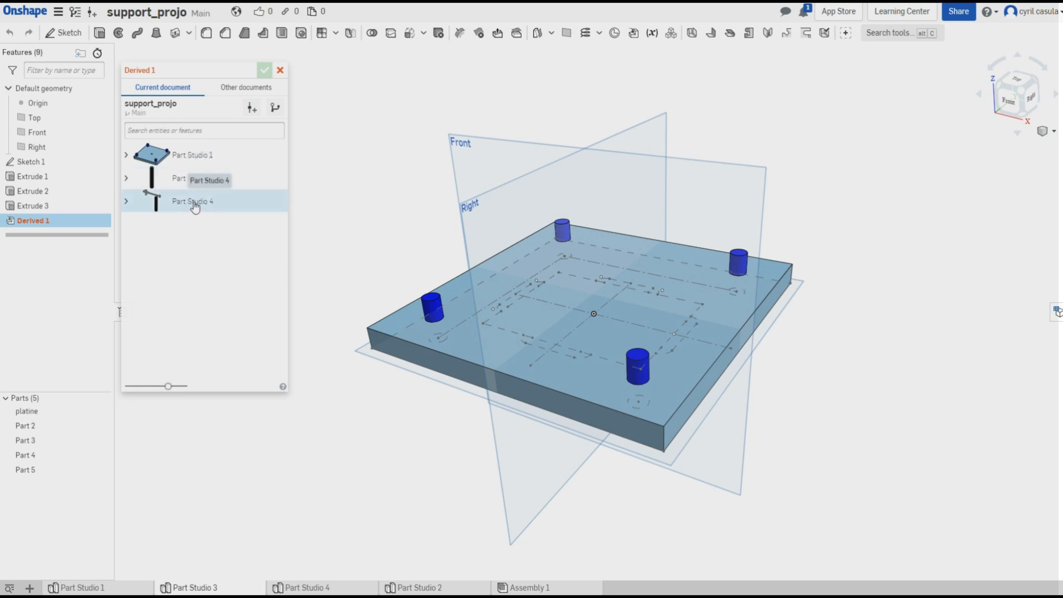
click(126, 202)
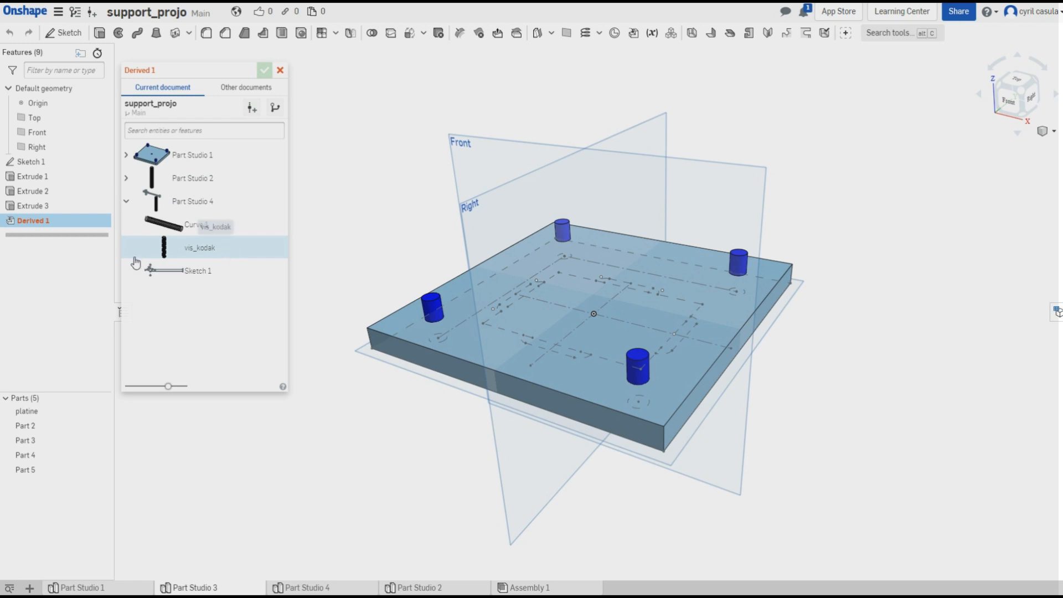
click(207, 248)
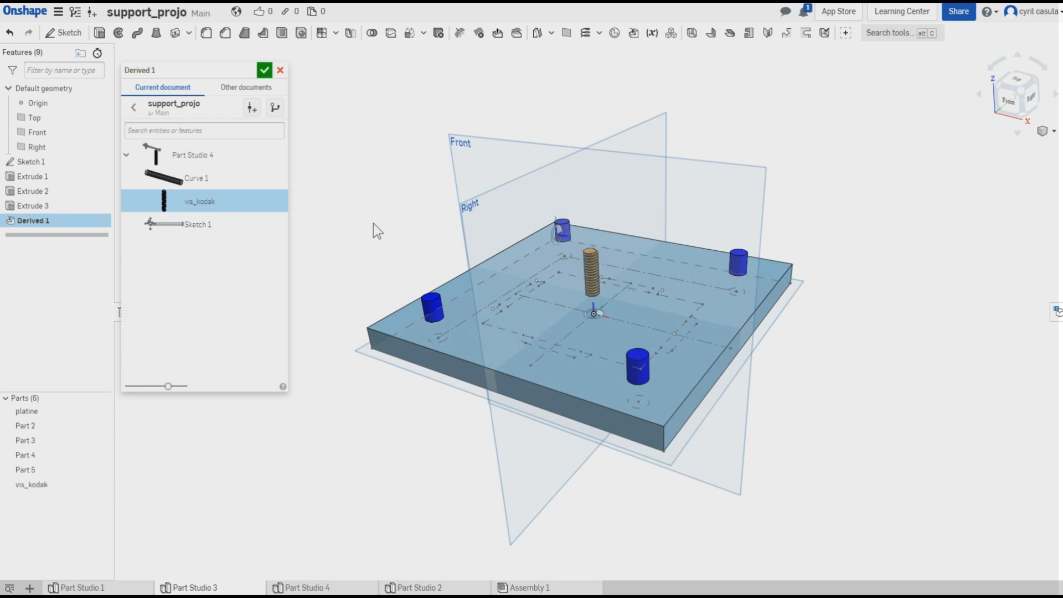
mouse_move(419, 239)
right_down()
mouse_move(415, 152)
mouse_move(426, 227)
right_up()
mouse_move(400, 242)
right_down()
mouse_move(398, 261)
mouse_move(392, 160)
mouse_move(387, 192)
mouse_move(392, 173)
mouse_move(408, 242)
mouse_move(393, 237)
right_up()
click(264, 69)
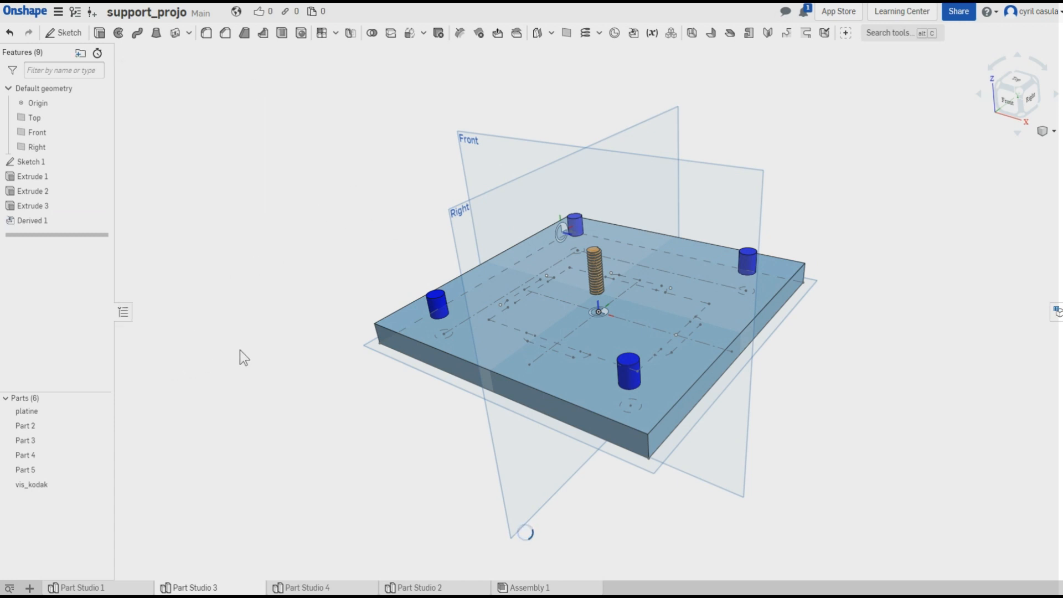
Subtract vis_kodak from the platine part with a Boolean, without keeping the tool, to cut the threaded hole at the plate's centre.
mouse_move(325, 347)
right_down()
mouse_move(328, 292)
mouse_move(330, 333)
right_up()
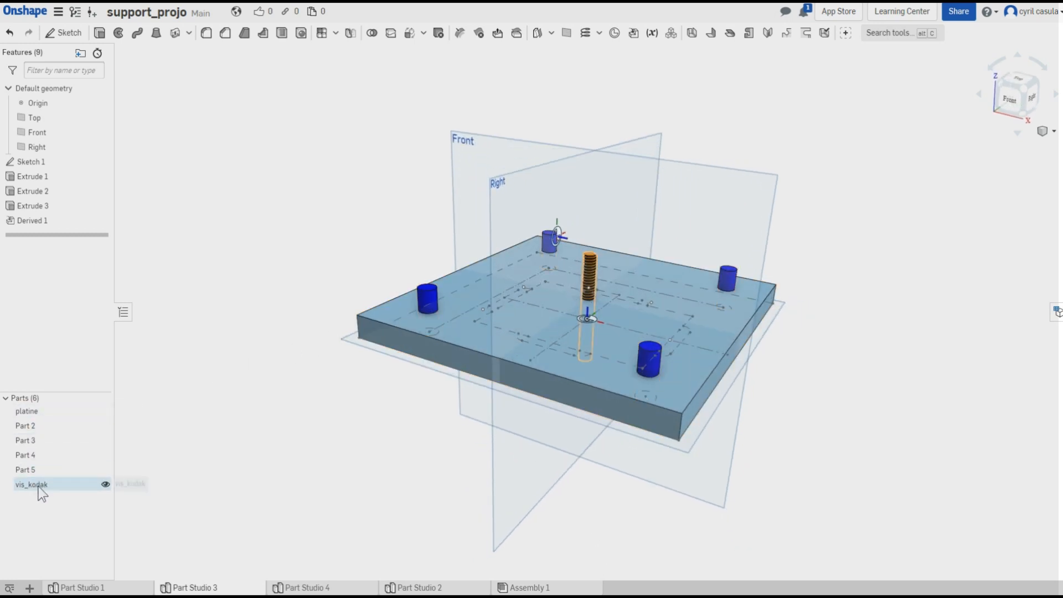
right_drag(375, 249, 368, 258)
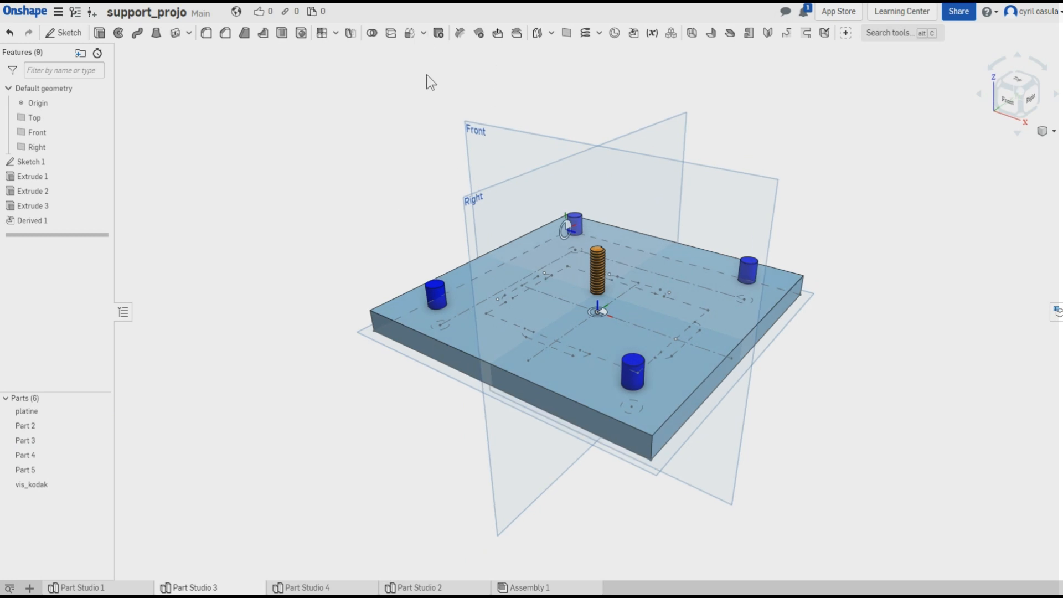
click(373, 34)
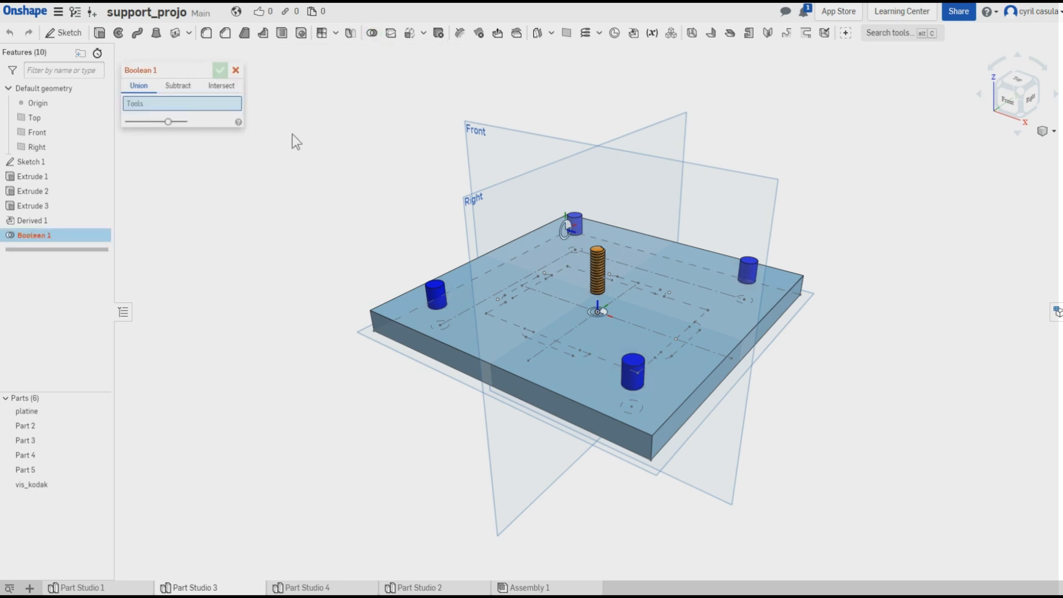
click(180, 89)
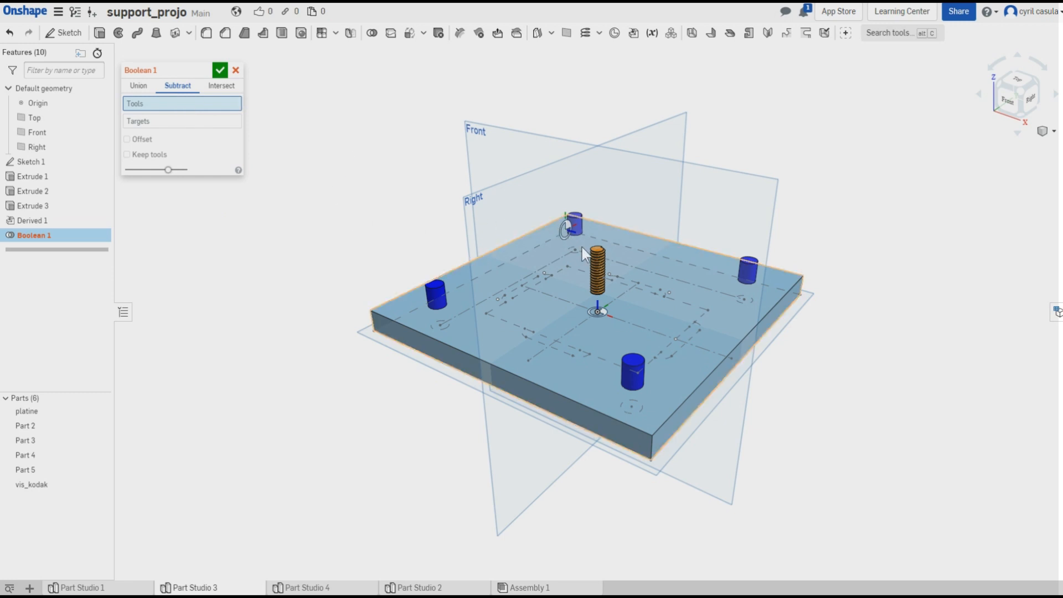
click(599, 269)
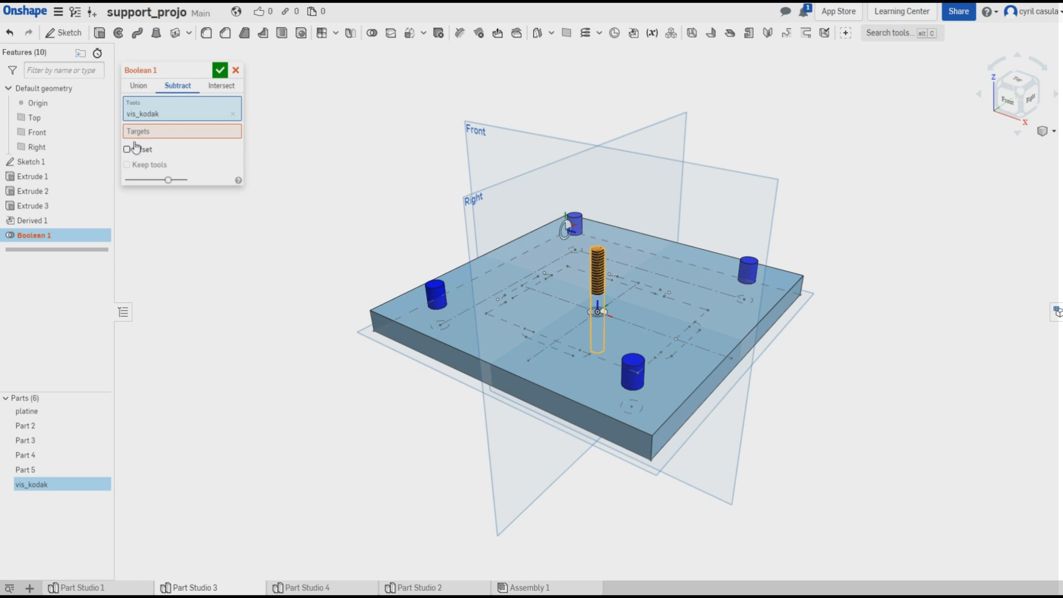
click(168, 131)
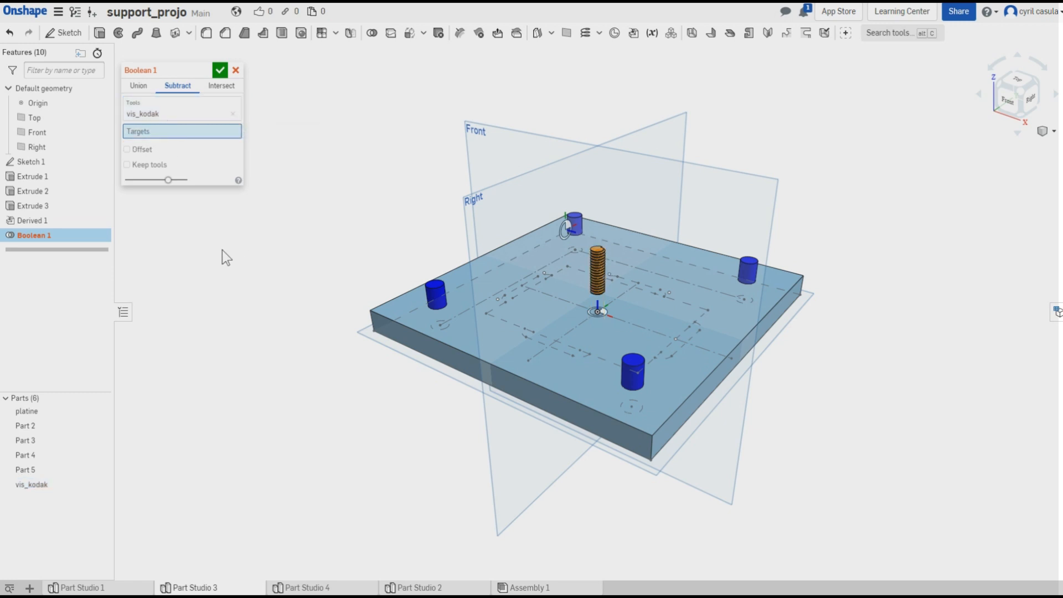
click(465, 341)
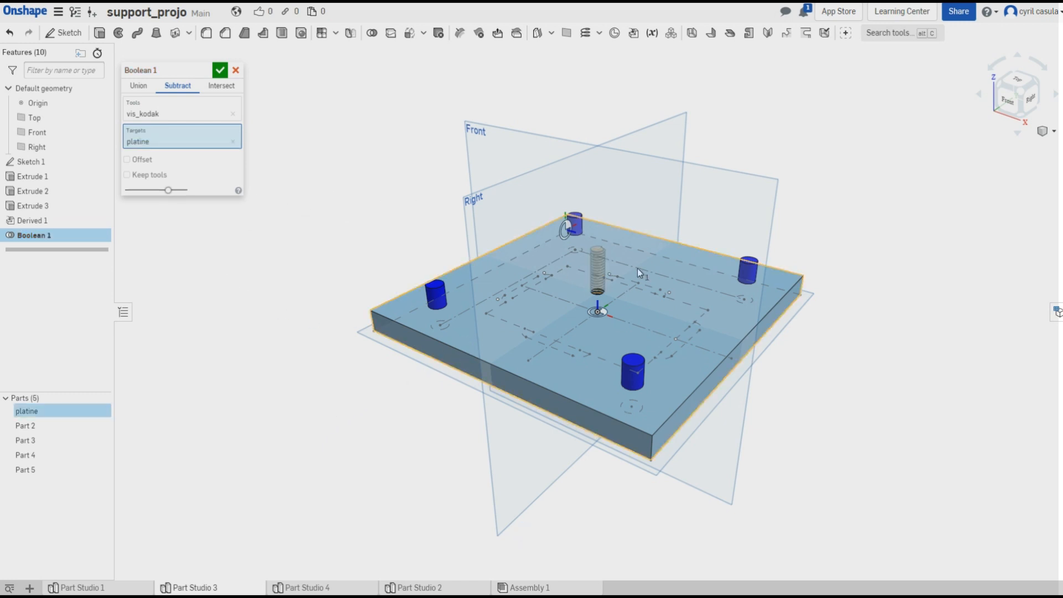
mouse_move(434, 201)
right_down()
mouse_move(431, 277)
mouse_move(427, 213)
mouse_move(443, 200)
mouse_move(437, 215)
right_up()
mouse_move(169, 190)
mouse_down()
mouse_move(130, 190)
mouse_move(187, 190)
mouse_up()
click(220, 70)
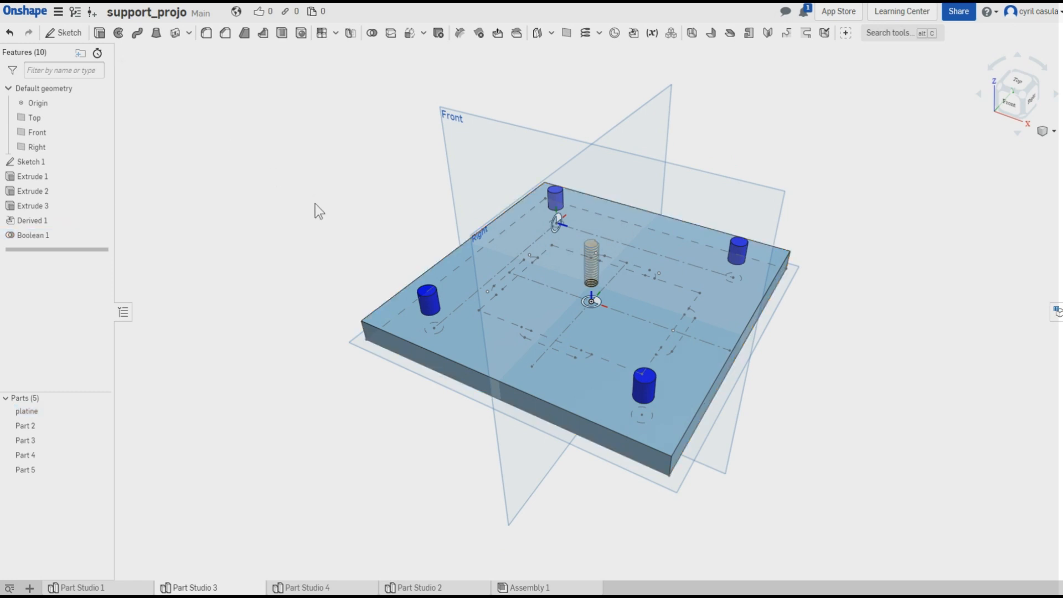
mouse_move(350, 221)
right_down()
mouse_move(343, 79)
mouse_move(361, 218)
right_up()
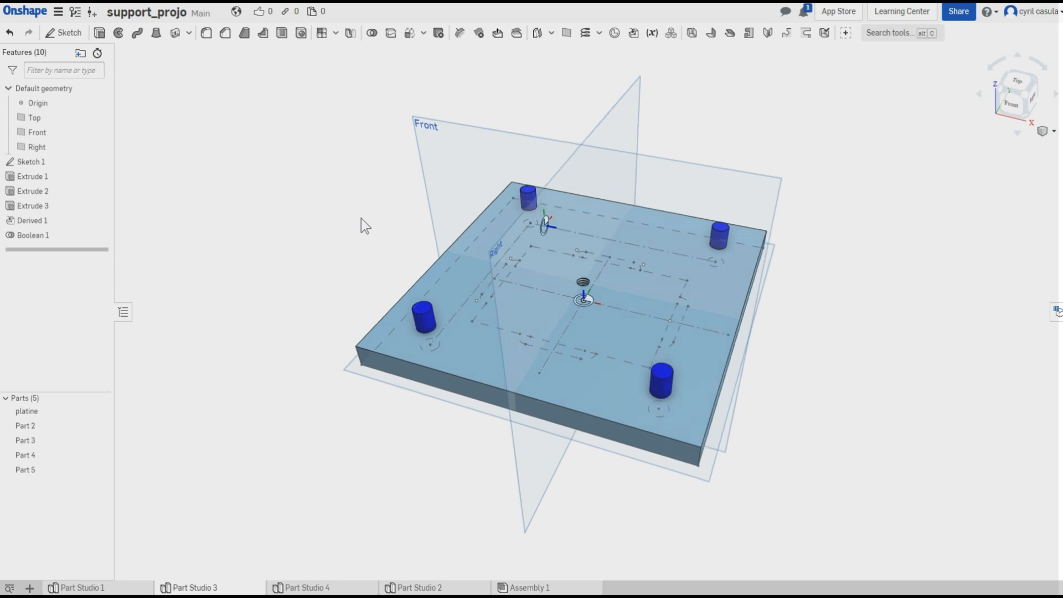
Set up a circular fillet on the four vertical corner edges of the platine plate.
click(206, 33)
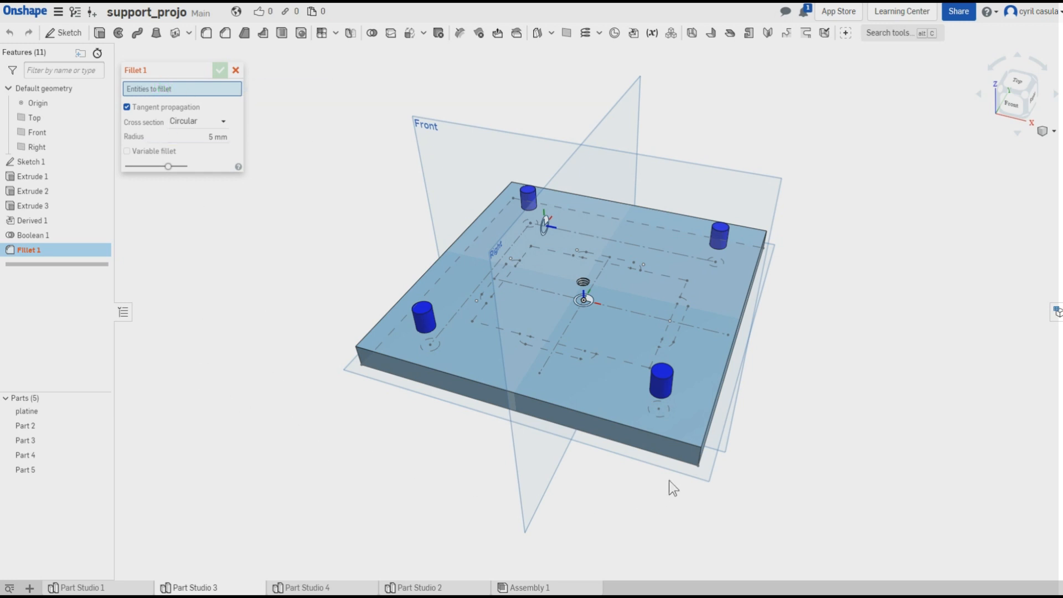
click(698, 459)
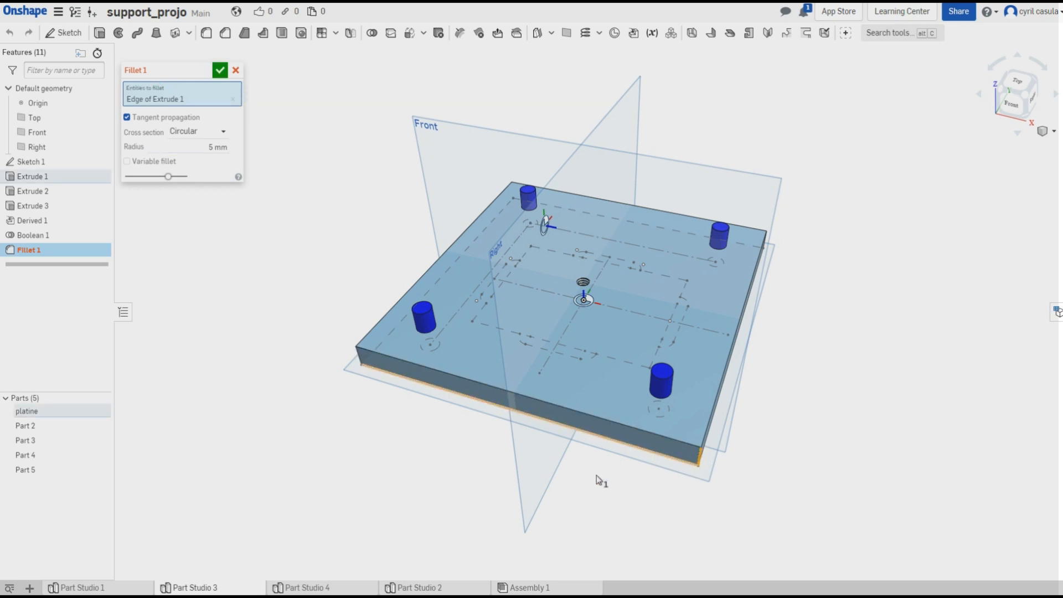
click(359, 359)
right_drag(263, 272, 332, 330)
click(313, 159)
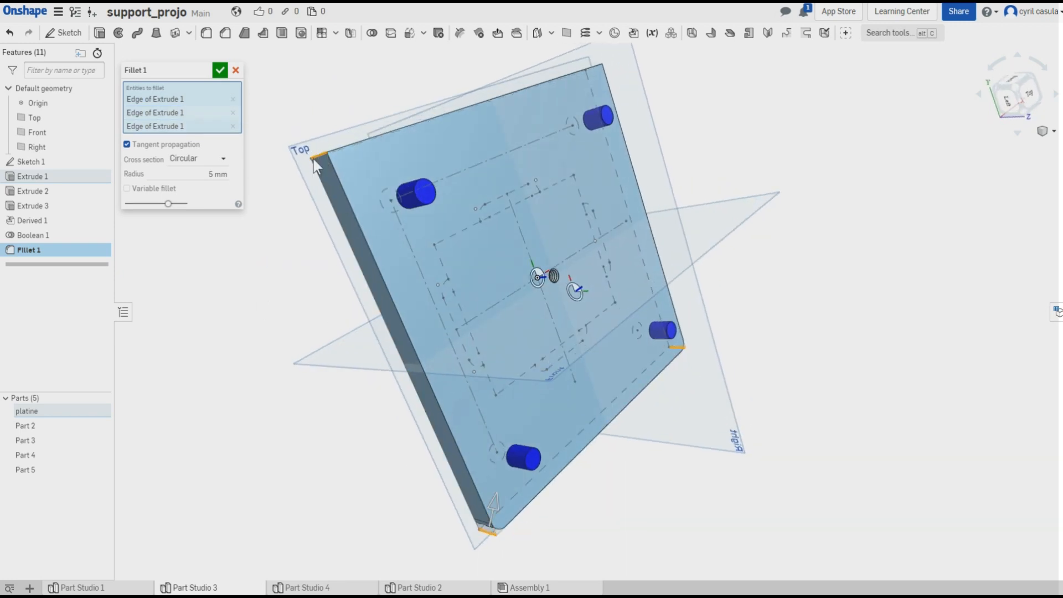
right_drag(329, 100, 296, 166)
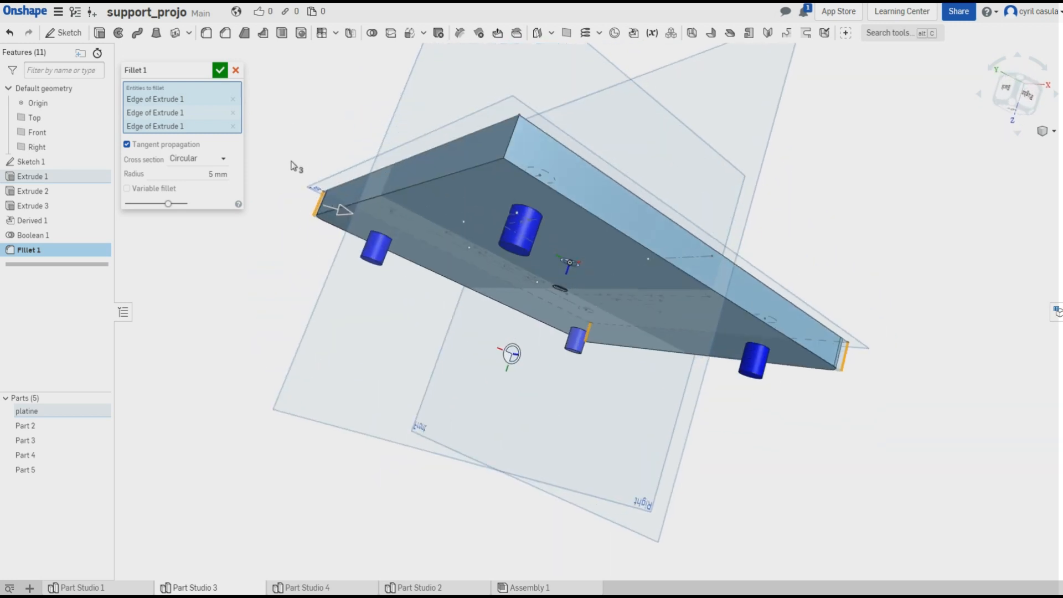
click(513, 141)
right_drag(302, 332, 319, 212)
scroll(328, 246, down, 3)
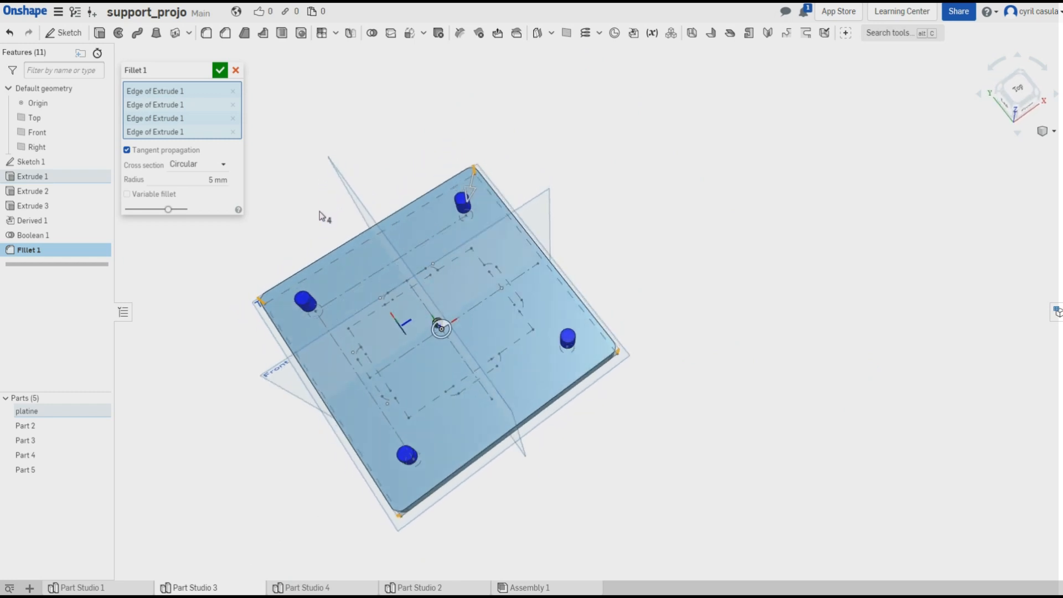
Set the corner fillet radius to 10 mm and apply it.
click(198, 183)
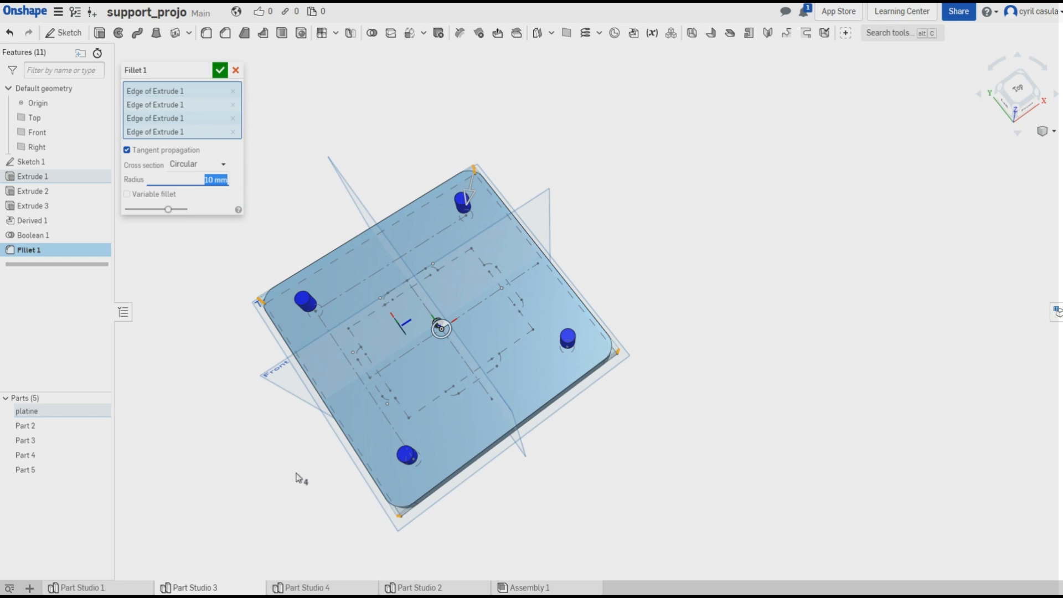
right_drag(297, 477, 288, 410)
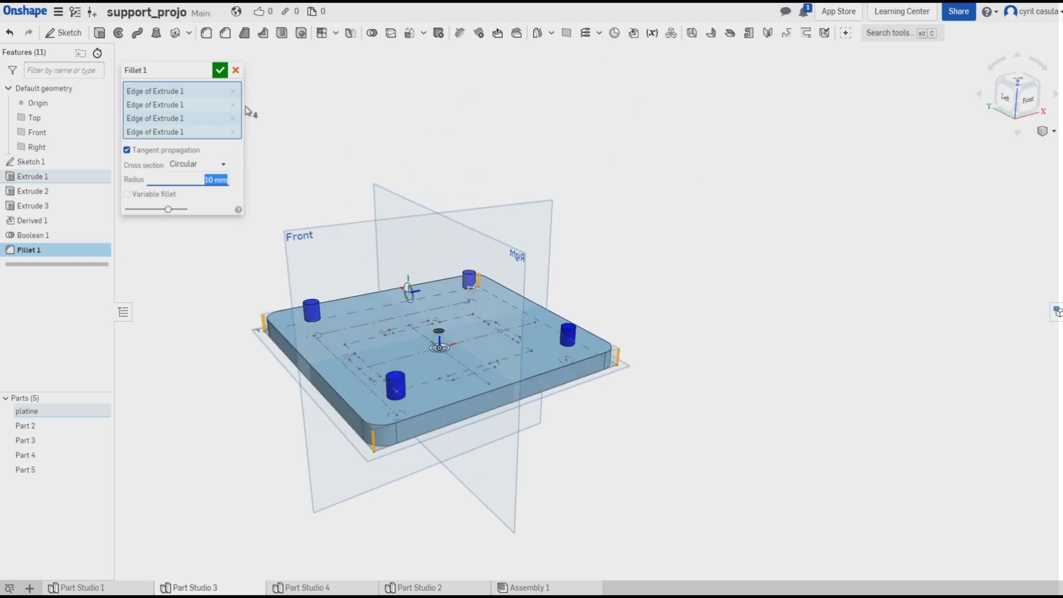
click(220, 69)
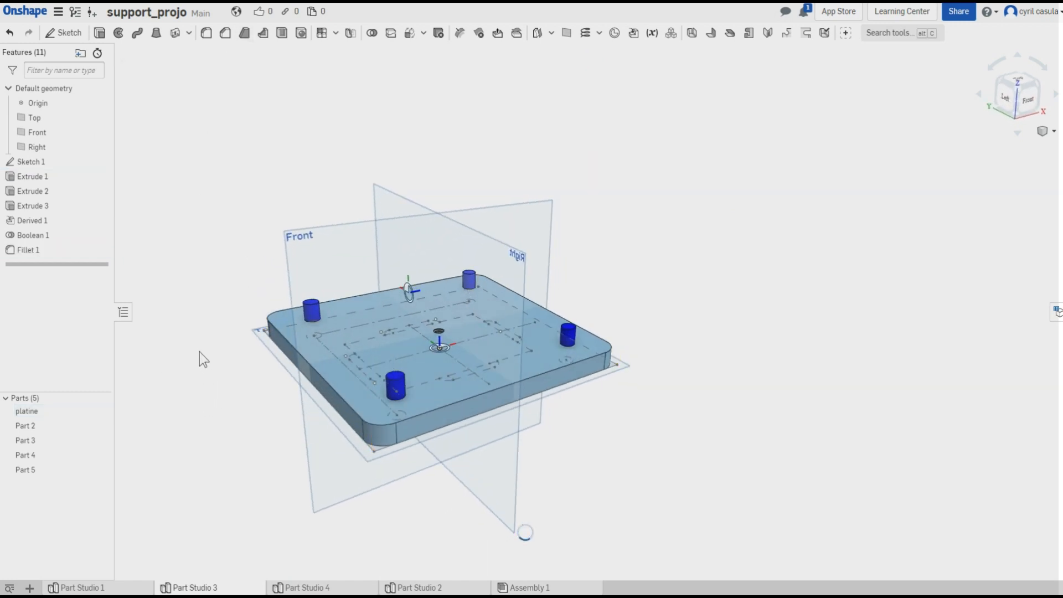
Examine the plate's rounded corners, raised ribs and central threaded hole from both faces.
right_drag(194, 329, 433, 92)
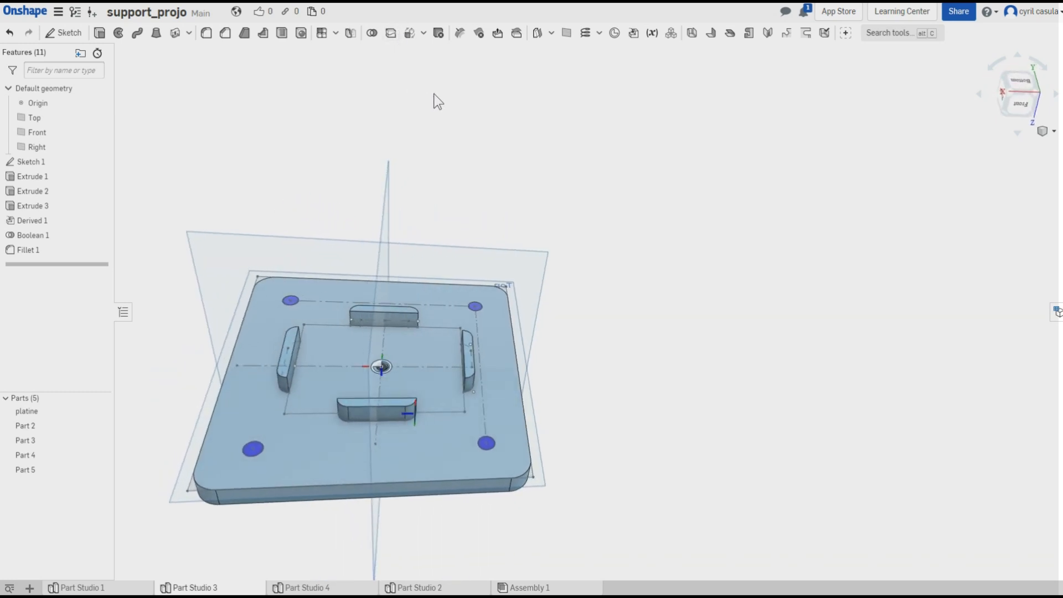
scroll(388, 359, up, 5)
scroll(387, 359, down, 5)
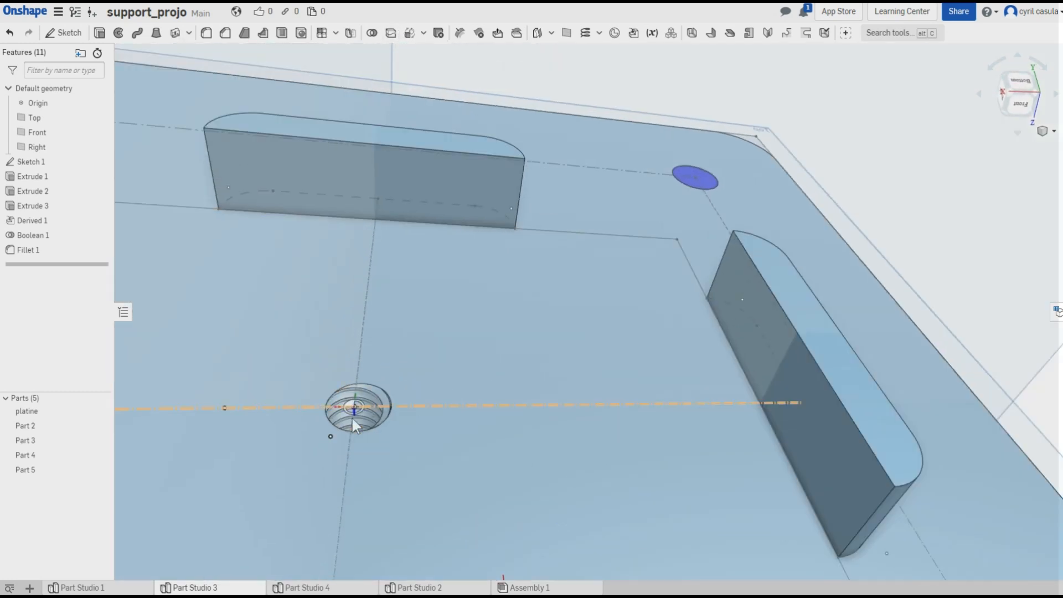
scroll(364, 342, up, 4)
scroll(523, 256, down, 5)
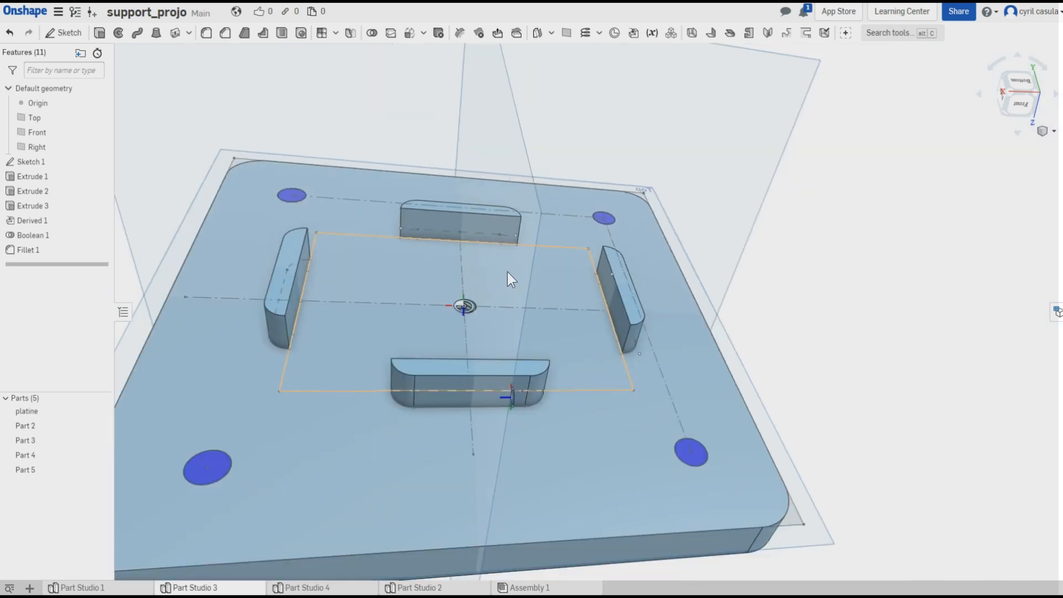
scroll(507, 272, up, 2)
scroll(502, 281, down, 3)
right_drag(425, 178, 411, 100)
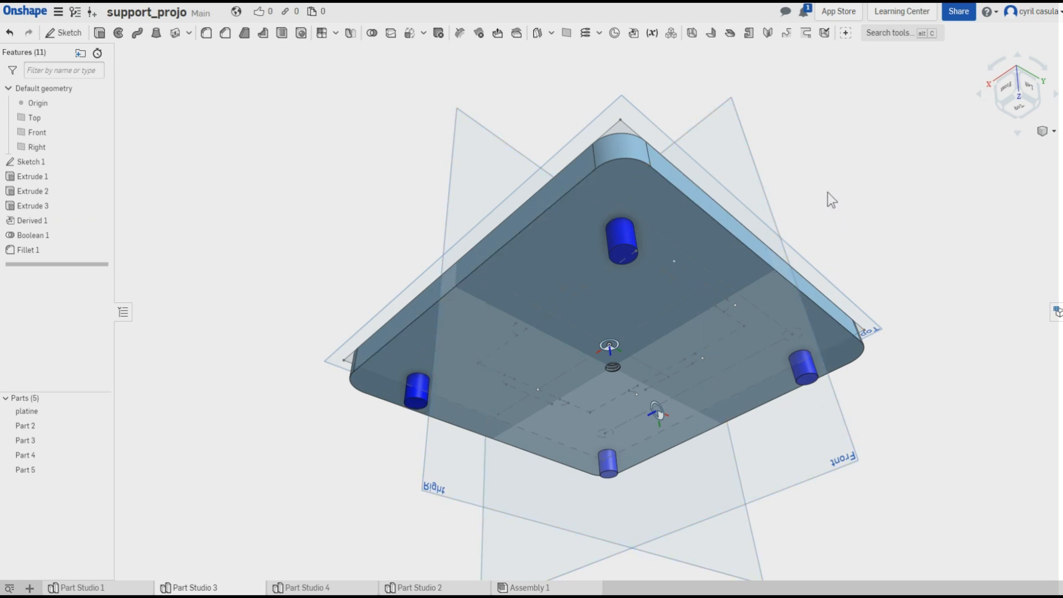
Hide the default planes, Sketch 1 and Derived 1 so only the plate and its pins remain displayed.
key(p)
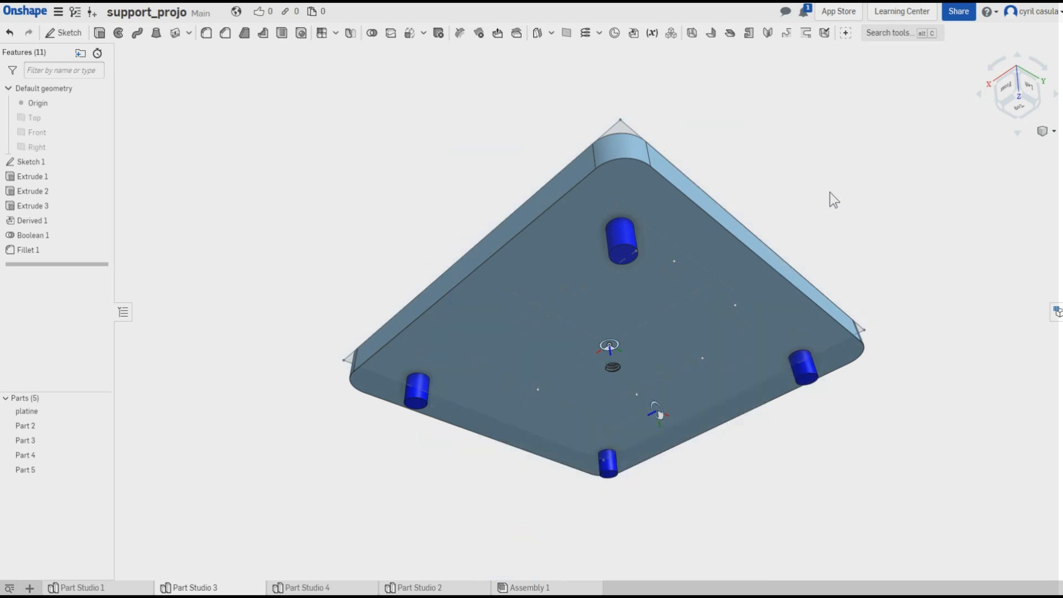
right_drag(830, 193, 849, 268)
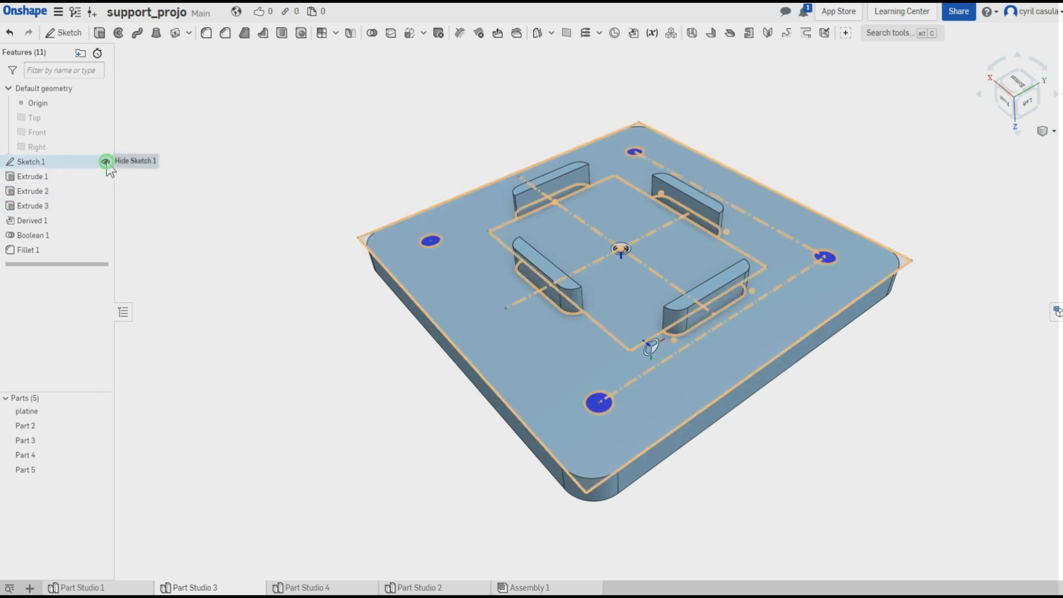
click(105, 161)
mouse_move(293, 221)
right_down()
mouse_move(278, 218)
mouse_move(290, 135)
mouse_move(296, 200)
mouse_move(267, 188)
mouse_move(284, 167)
mouse_move(307, 220)
mouse_move(327, 234)
mouse_move(311, 229)
right_up()
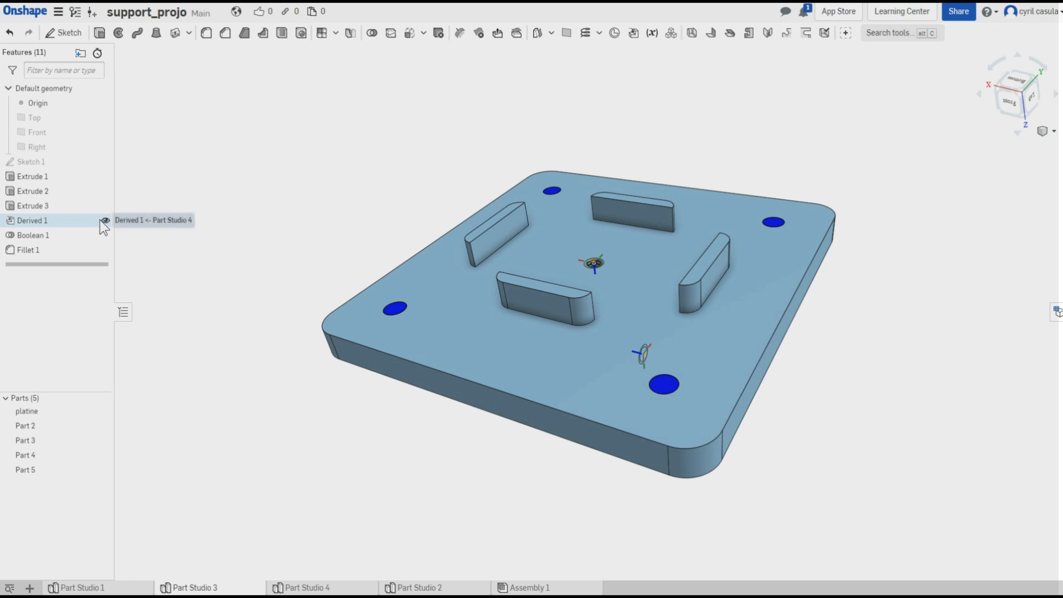
click(105, 221)
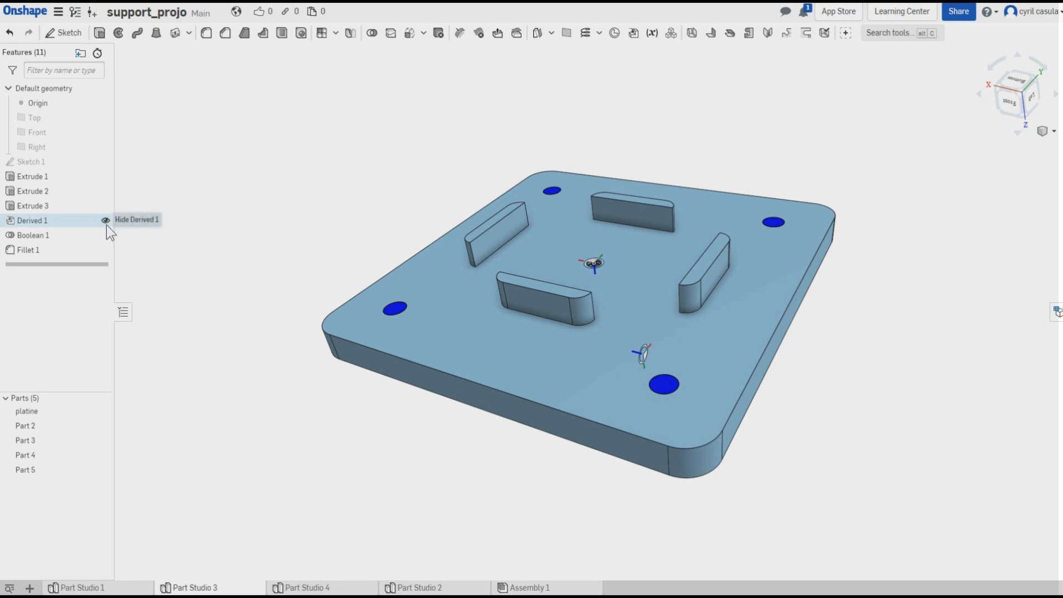
right_drag(312, 238, 305, 52)
scroll(467, 200, down, 2)
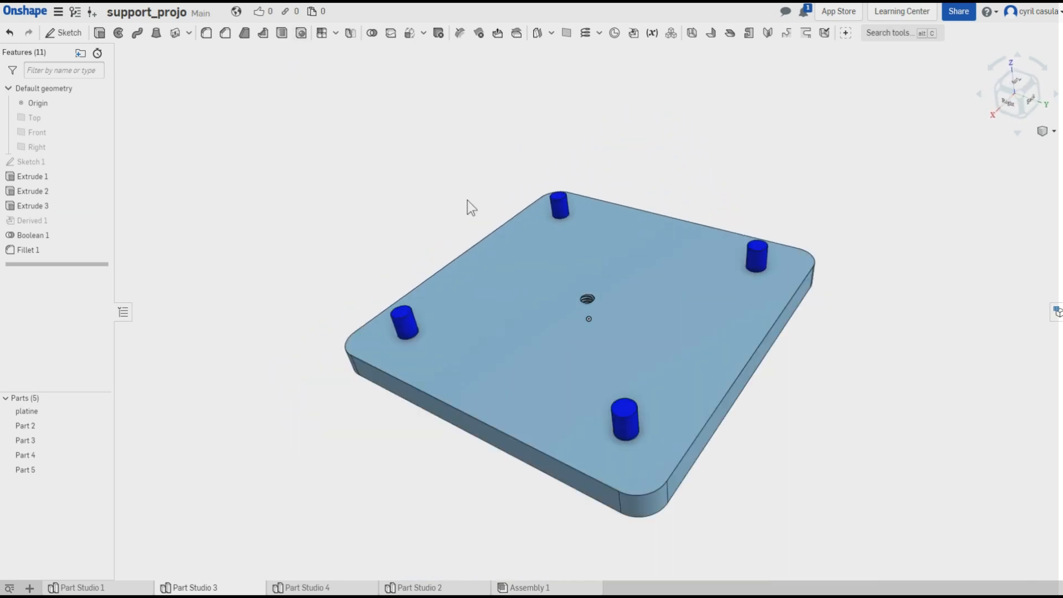
middle_drag(463, 200, 423, 151)
mouse_move(423, 150)
right_down()
mouse_move(442, 161)
mouse_move(428, 185)
mouse_move(418, 178)
mouse_move(434, 142)
mouse_move(451, 139)
mouse_move(440, 161)
right_up()
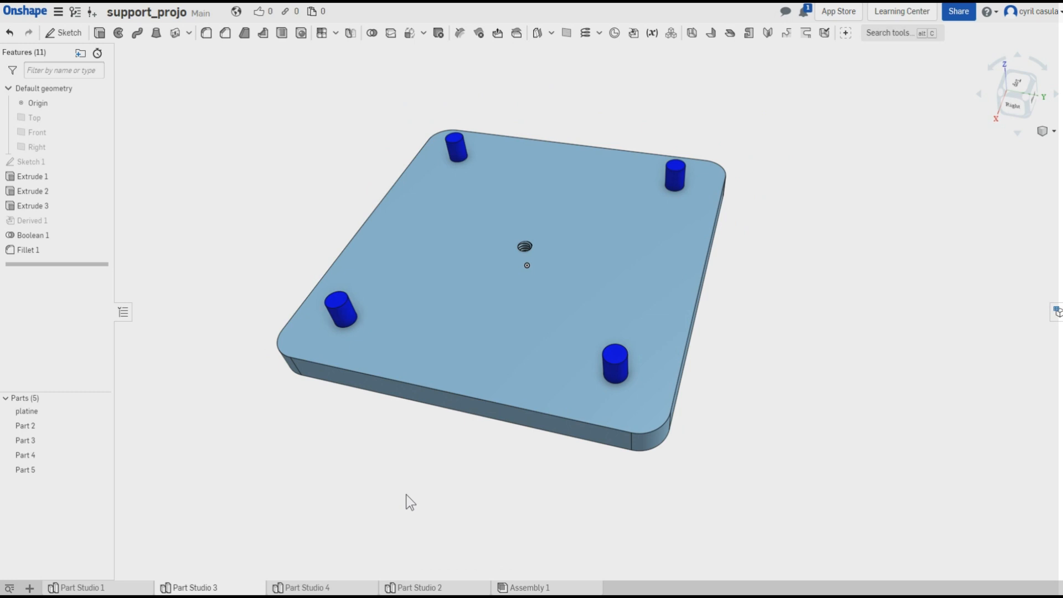
right_drag(407, 494, 391, 478)
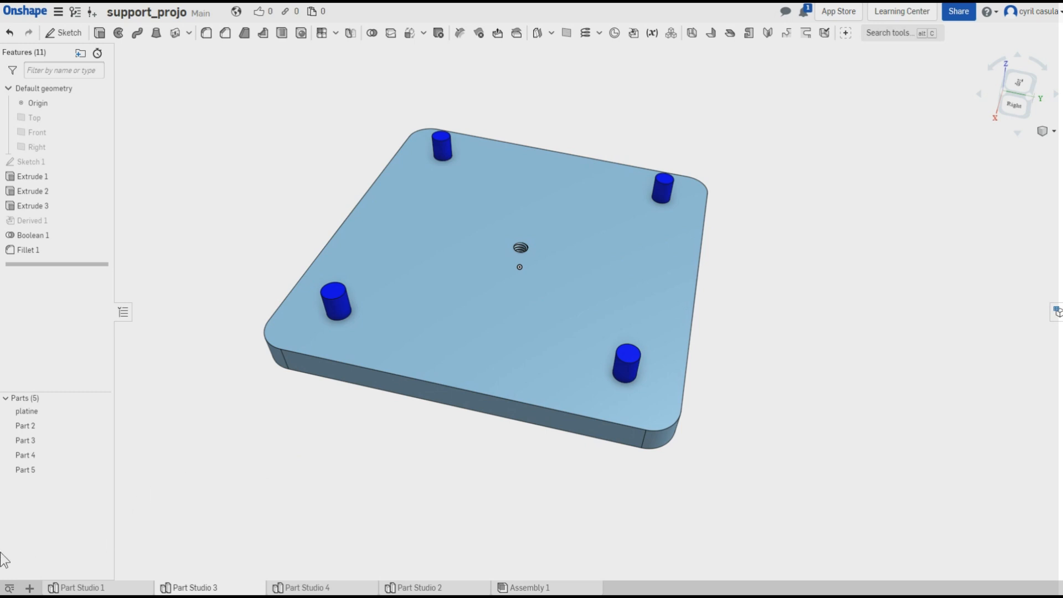
Create a new drawing from the ISO_A1.dwt template with no views.
click(31, 589)
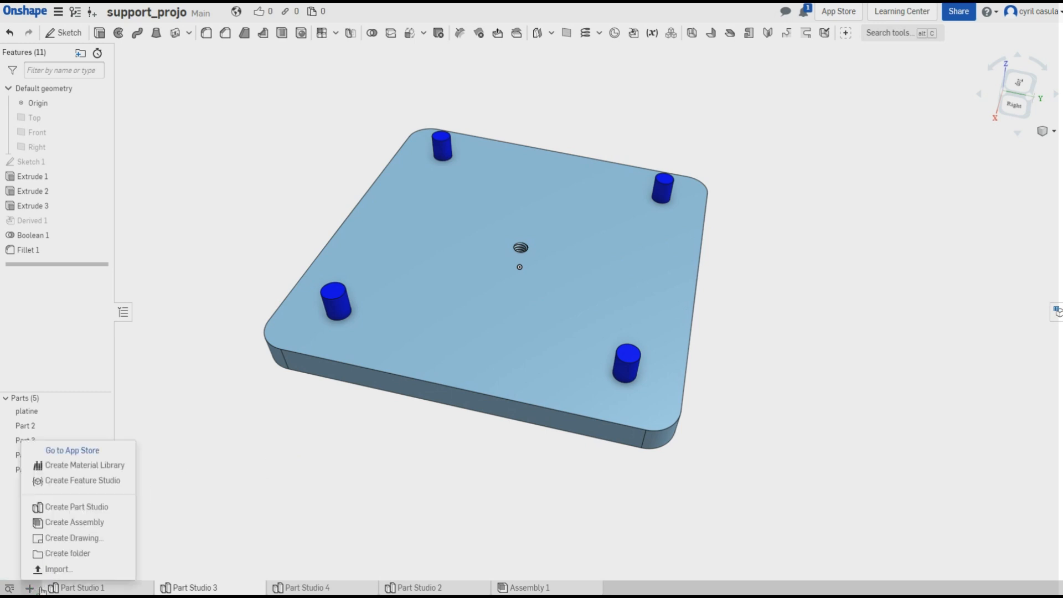
click(68, 540)
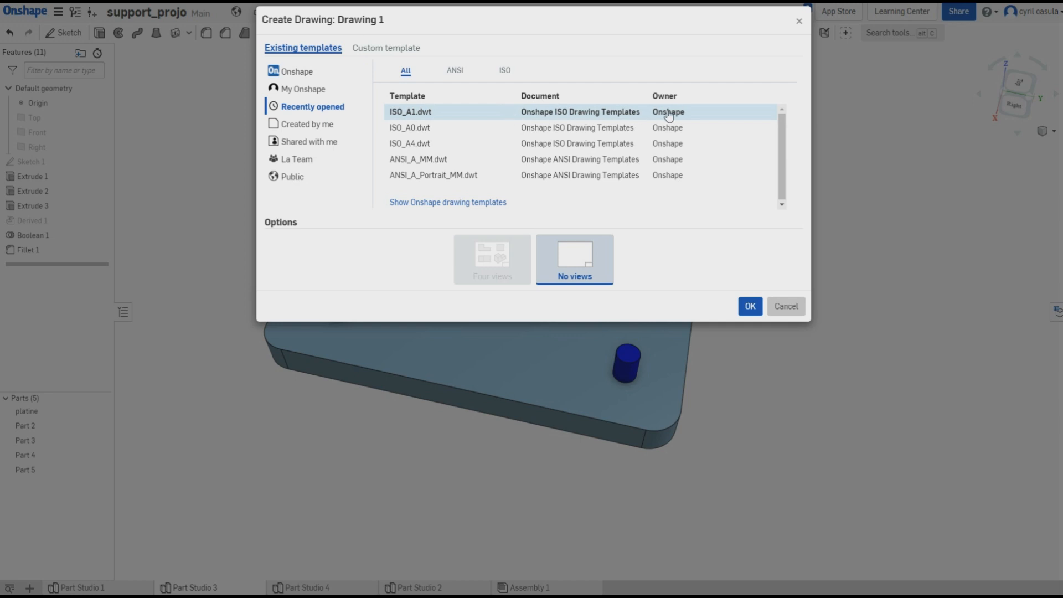
click(750, 302)
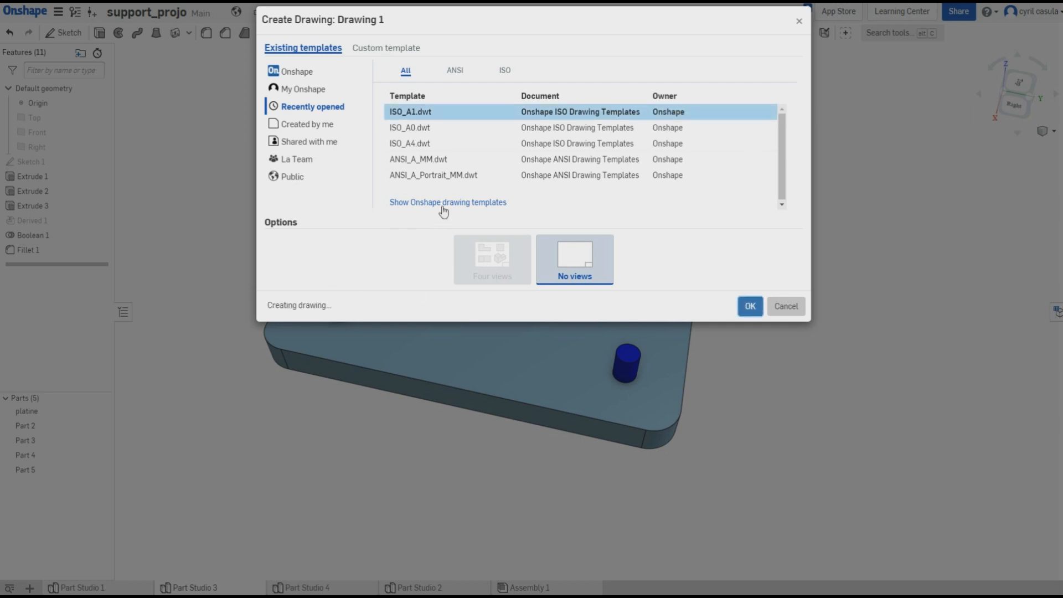
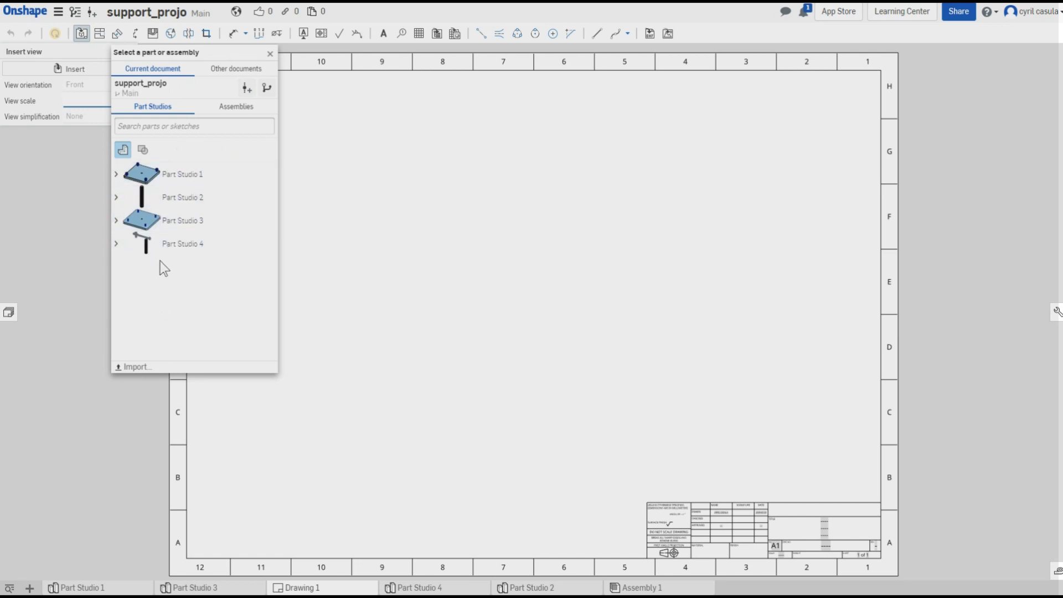
Insert a 1:1 front view of the platine part from Part Studio 3 and project a view below it.
click(116, 222)
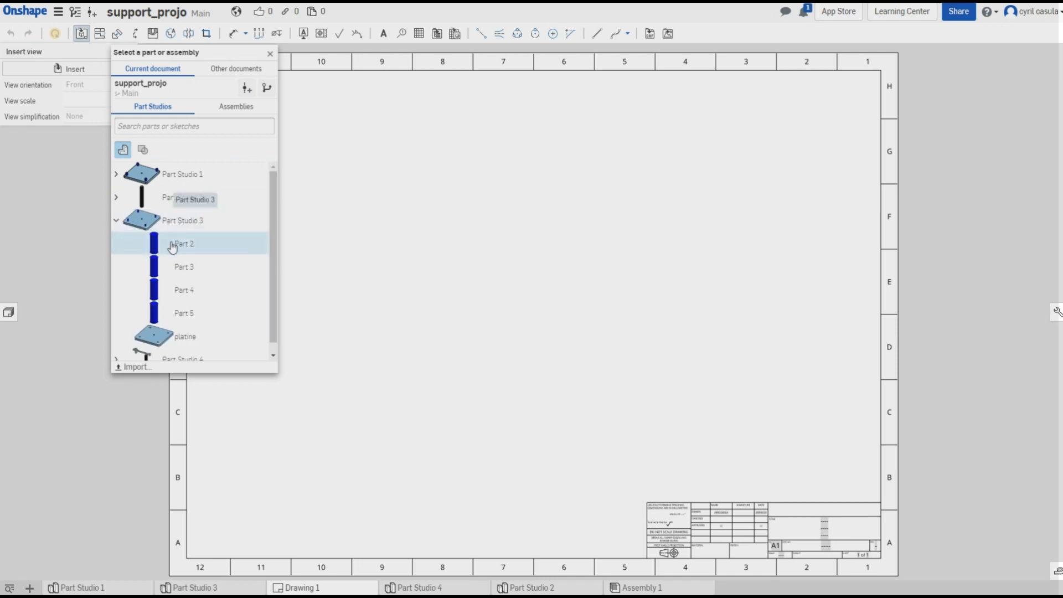
click(161, 339)
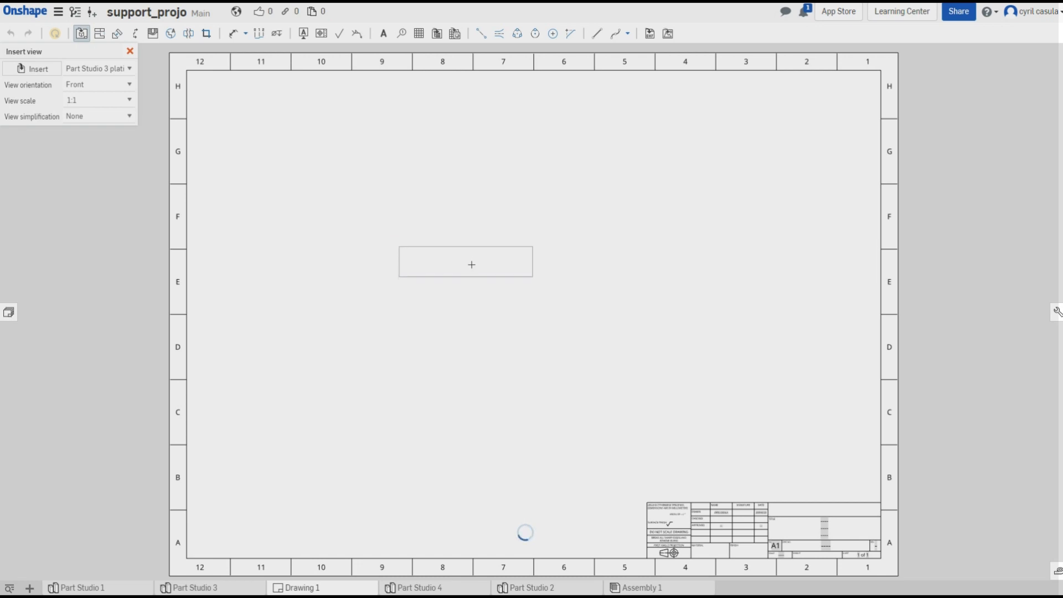
click(471, 264)
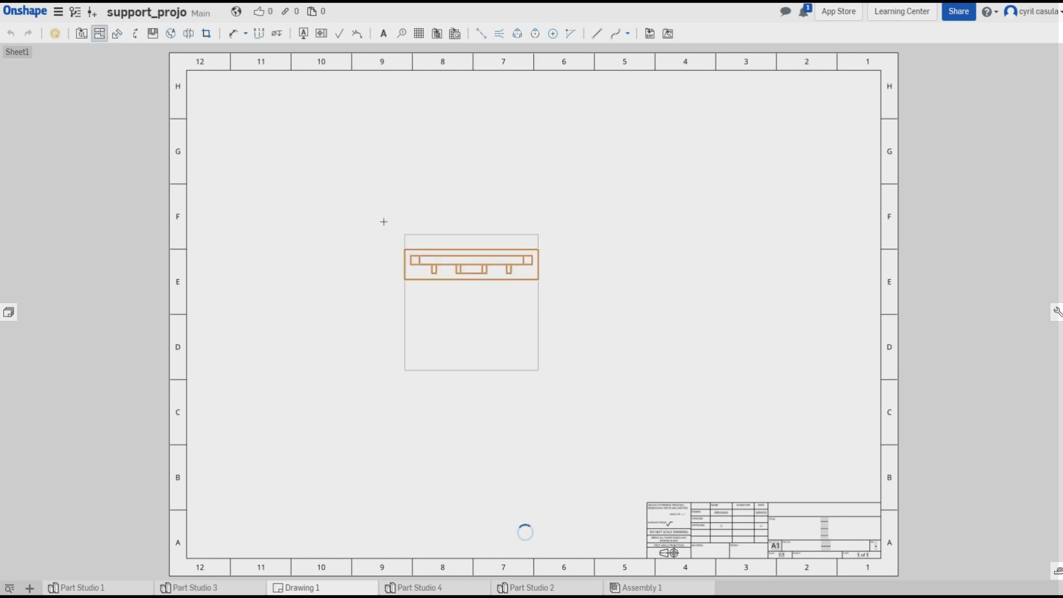
click(247, 149)
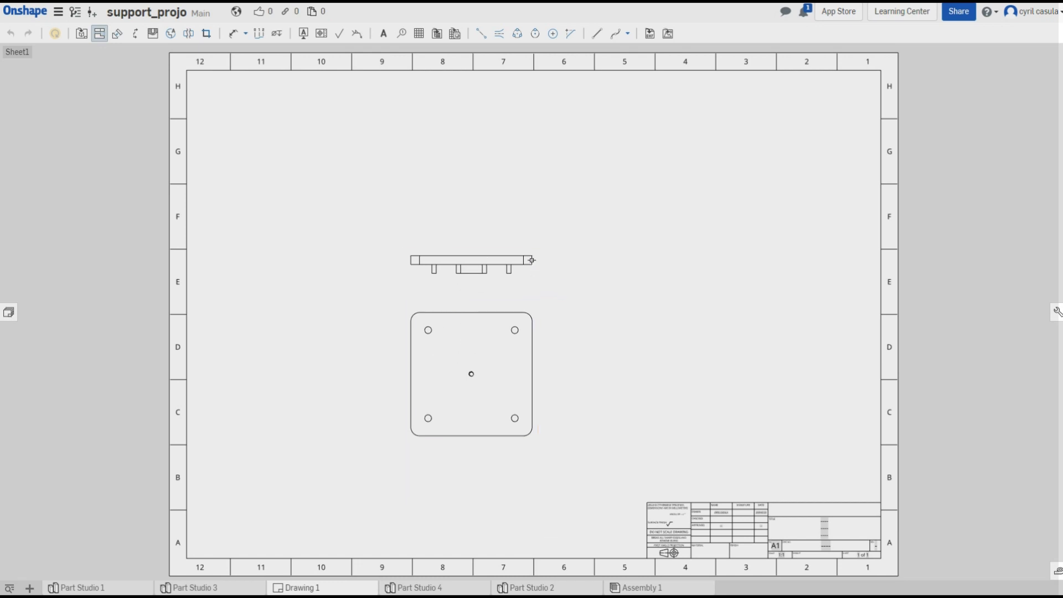
Project a side view beside the front view and an isometric view toward the sheet's upper-left corner.
click(100, 35)
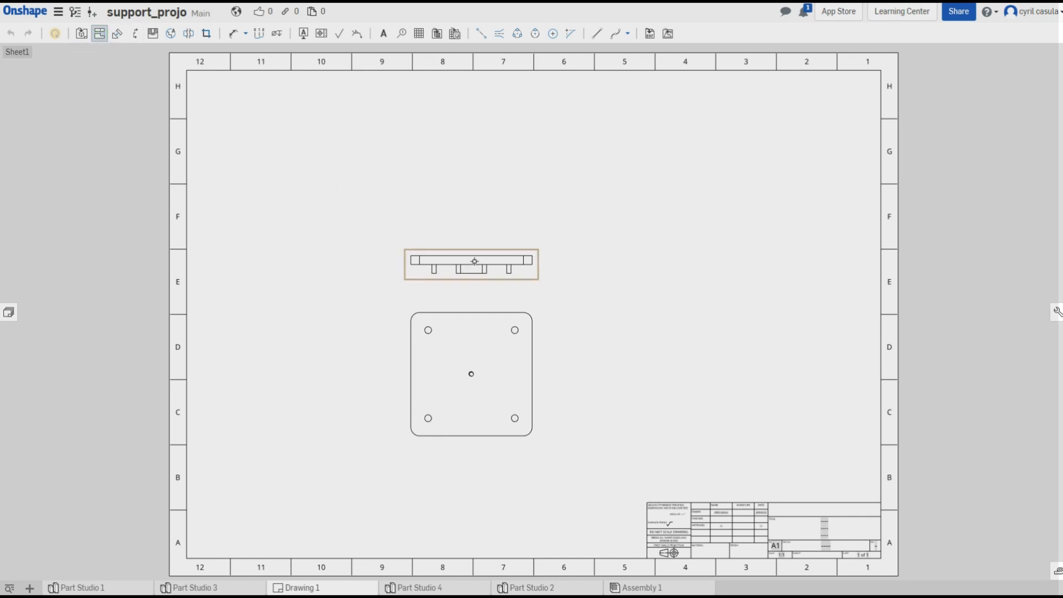
click(475, 265)
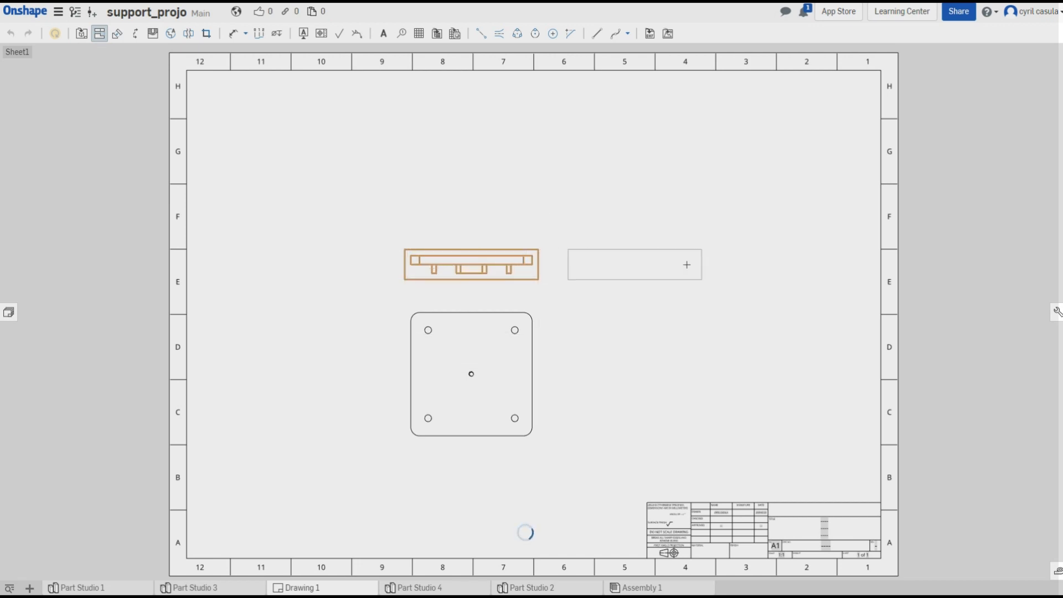
click(659, 264)
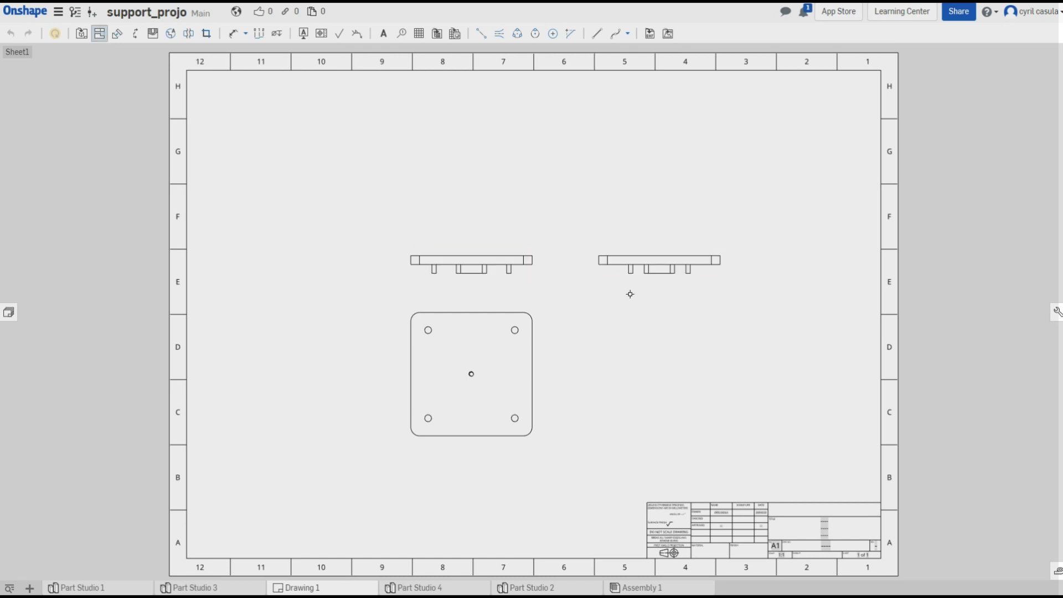
click(462, 263)
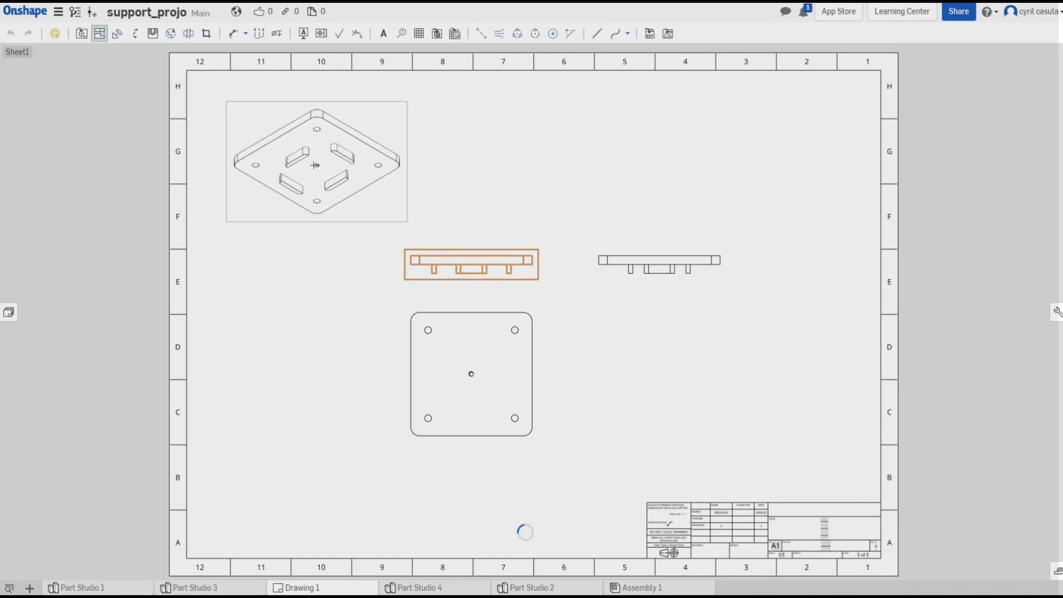
click(304, 178)
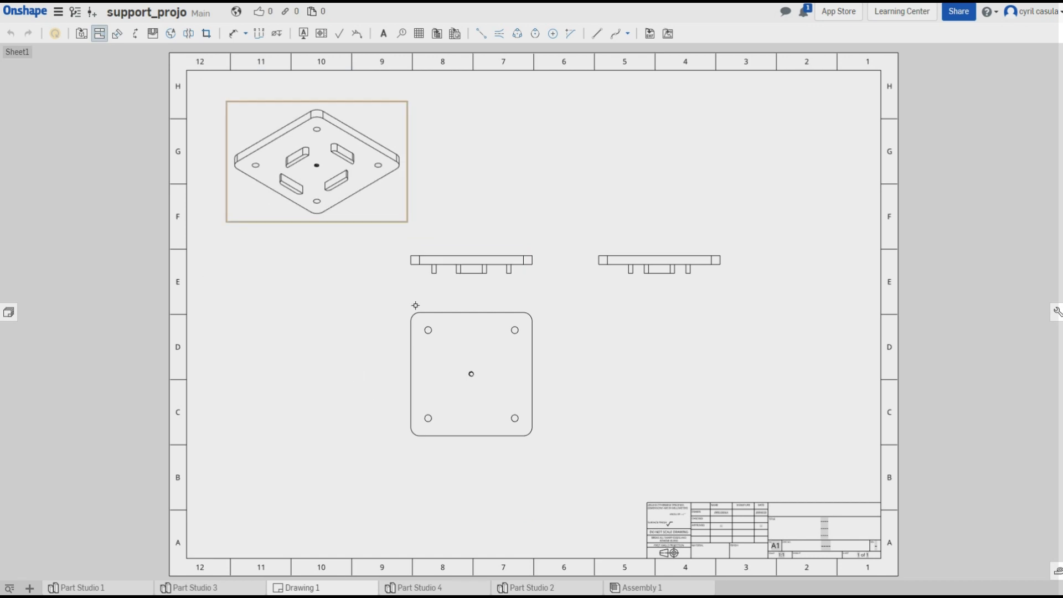
Dimension the plate's overall height between its two horizontal edges in the view below the front view.
click(232, 36)
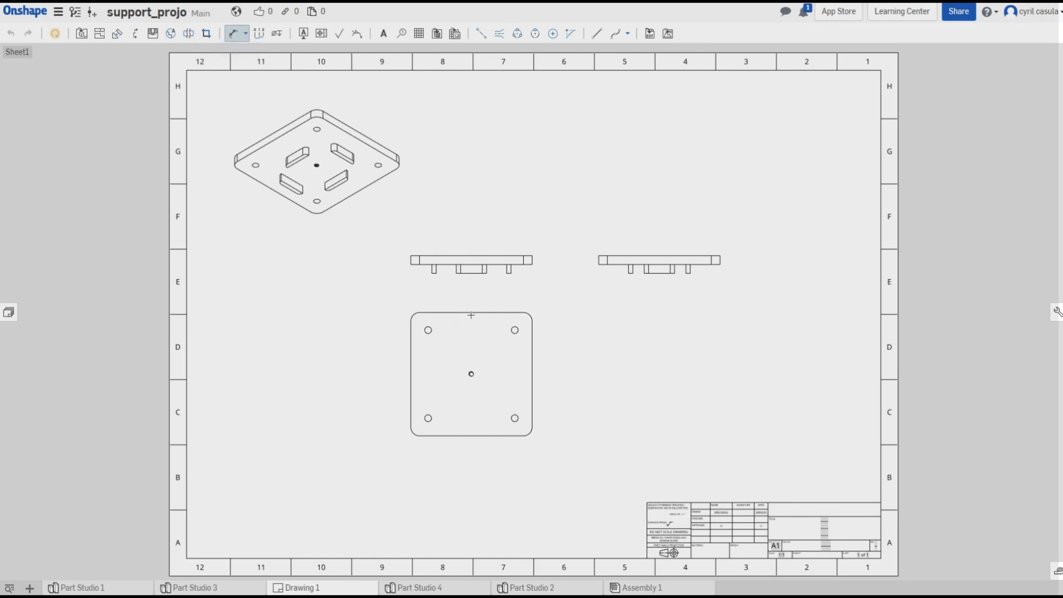
click(472, 313)
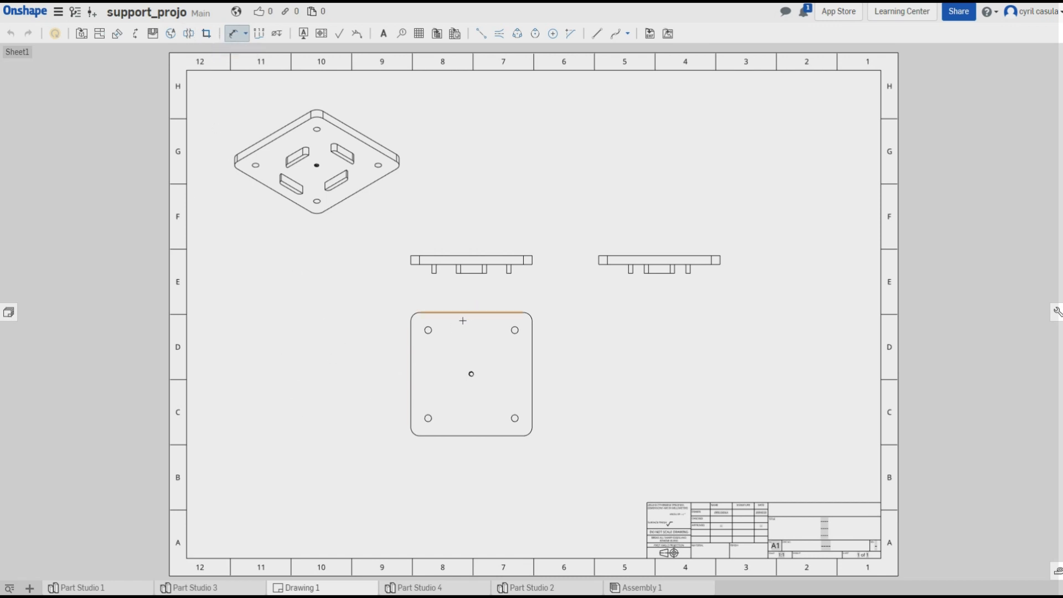
click(469, 437)
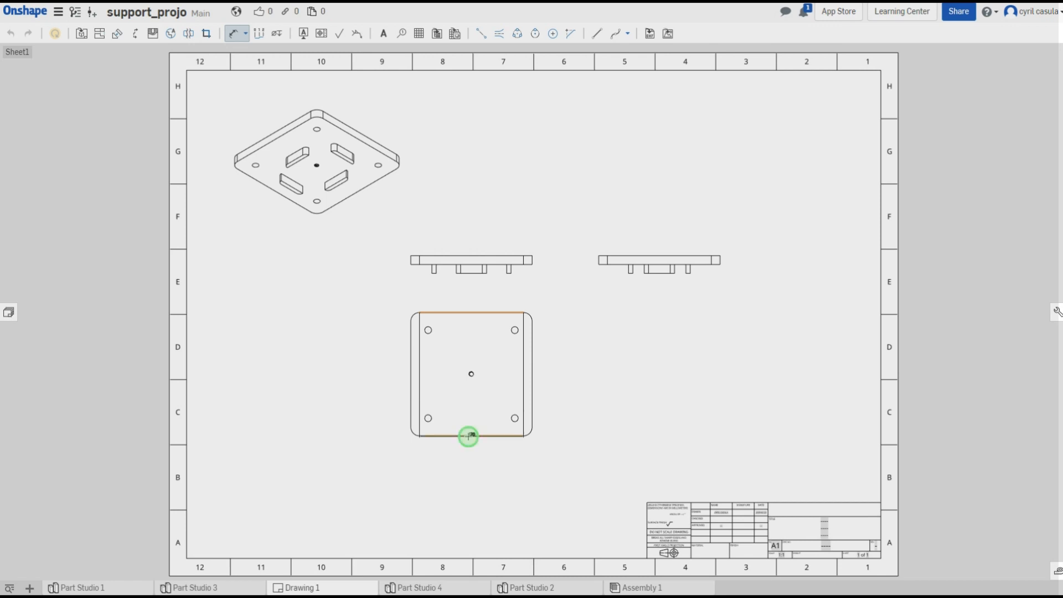
click(369, 377)
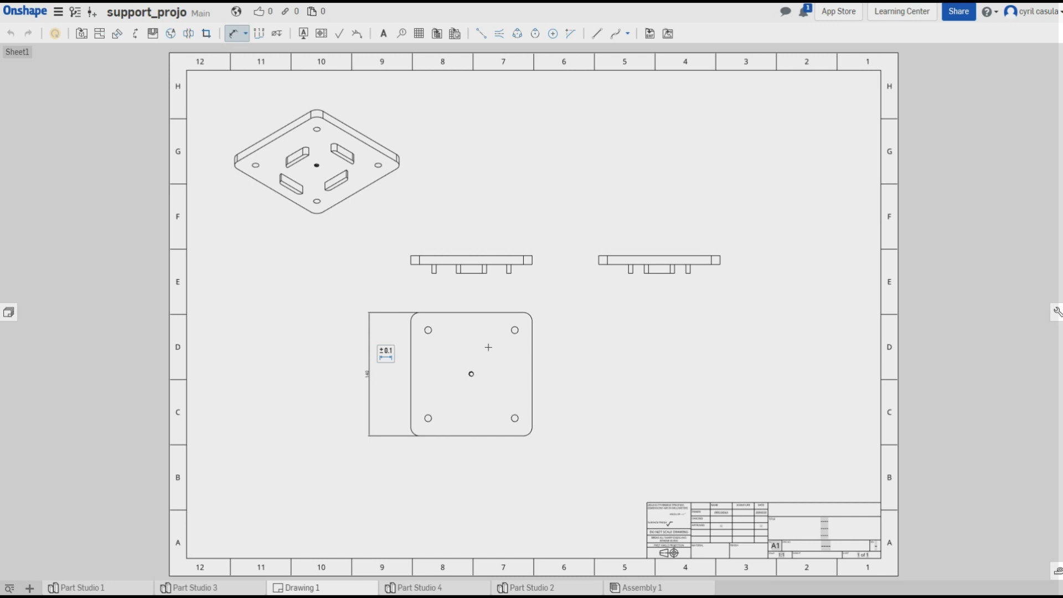
Dimension the horizontal centre distance between the two upper corner holes, placing it above the plate.
scroll(514, 340, up, 4)
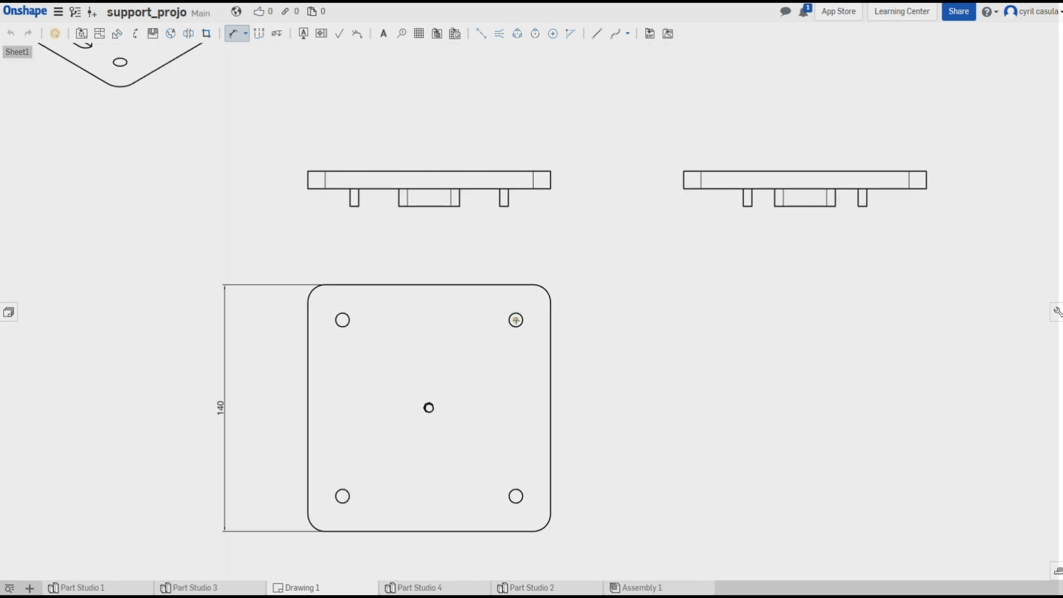
click(343, 320)
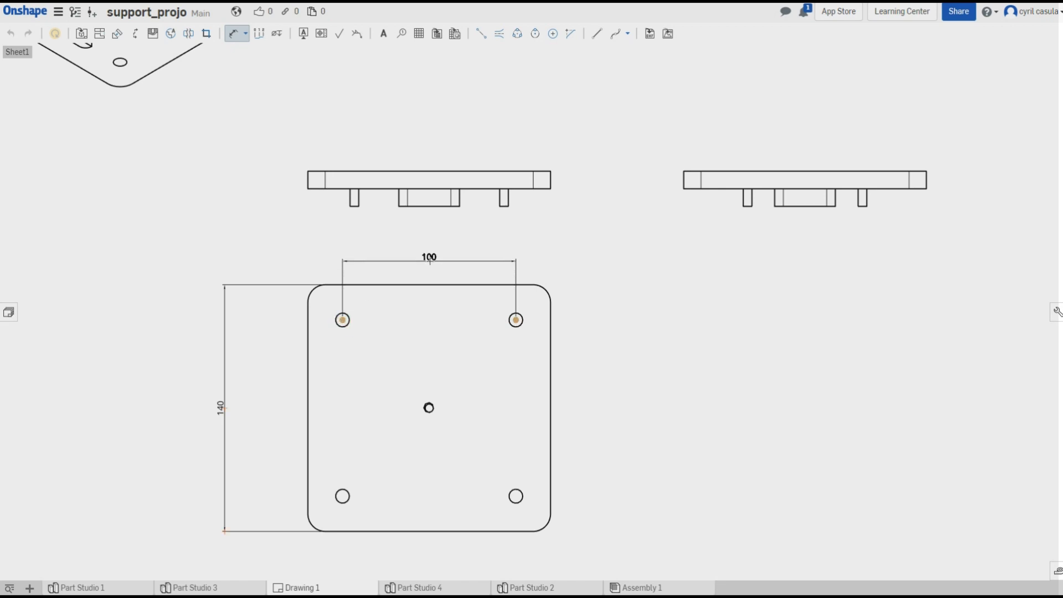
click(430, 258)
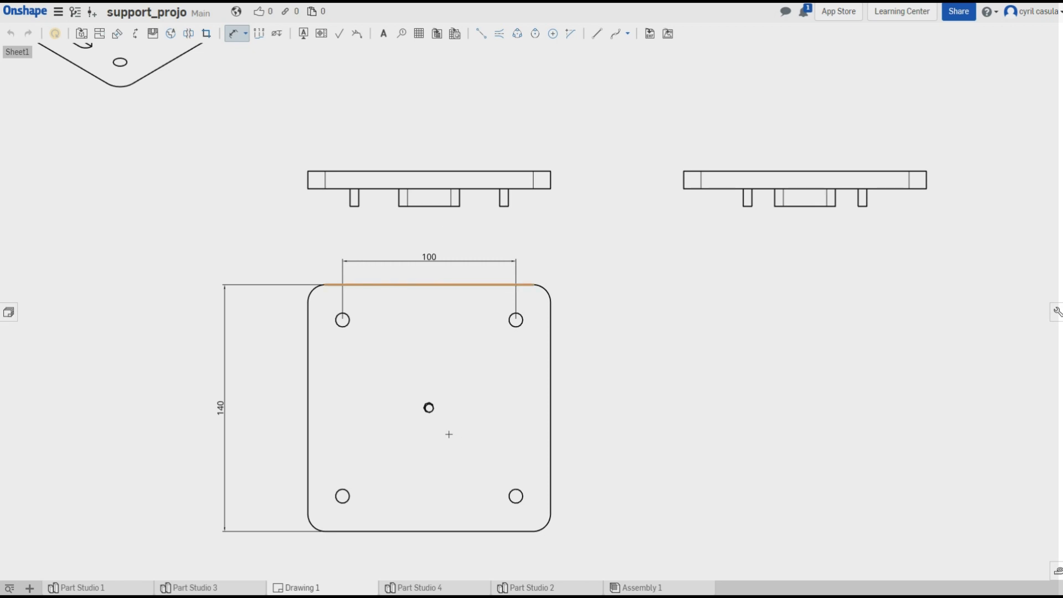
Add a diameter dimension to the plate's upper-left corner hole.
click(245, 35)
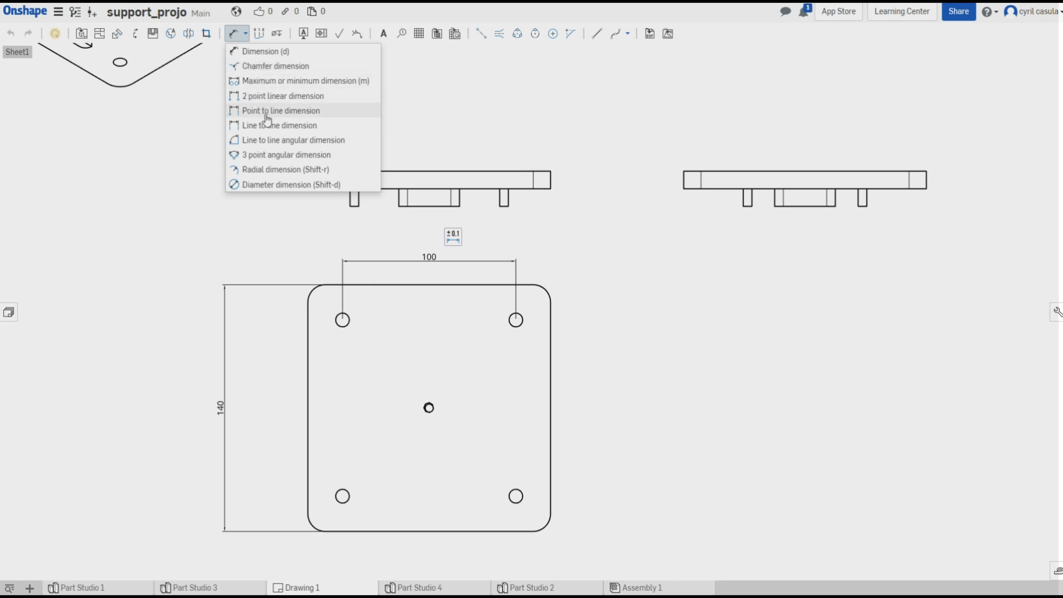
click(257, 185)
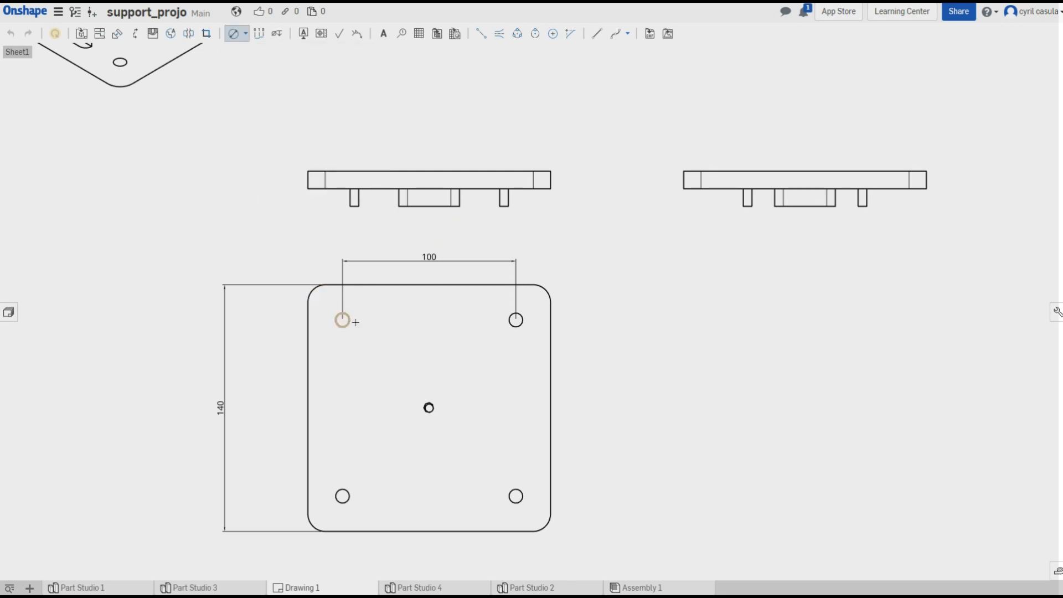
click(355, 322)
click(393, 328)
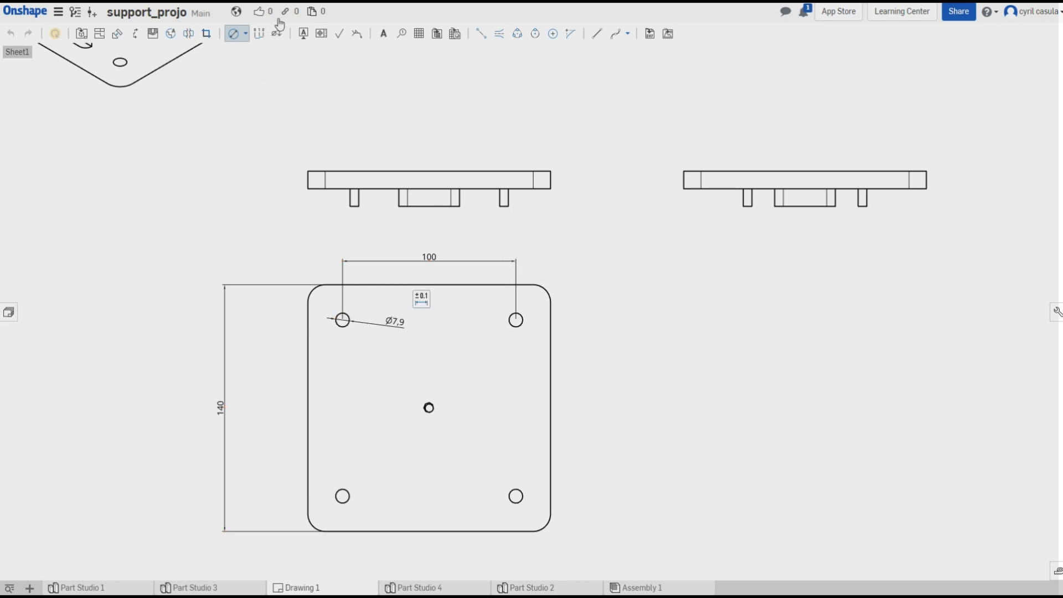
Add a radial dimension to the plate's upper-right rounded corner, placing it outside the corner.
click(246, 33)
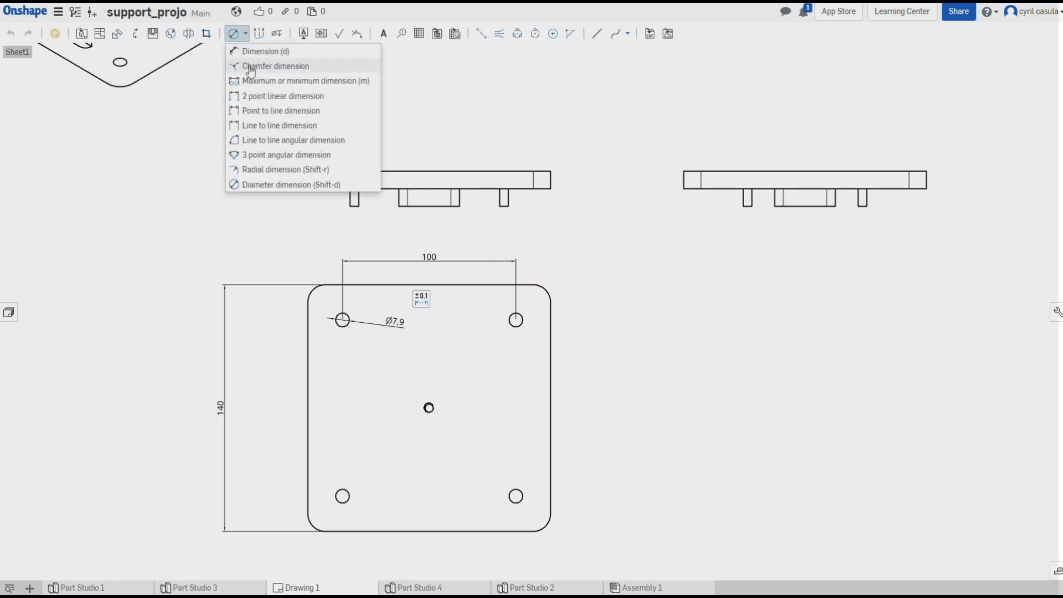
click(258, 171)
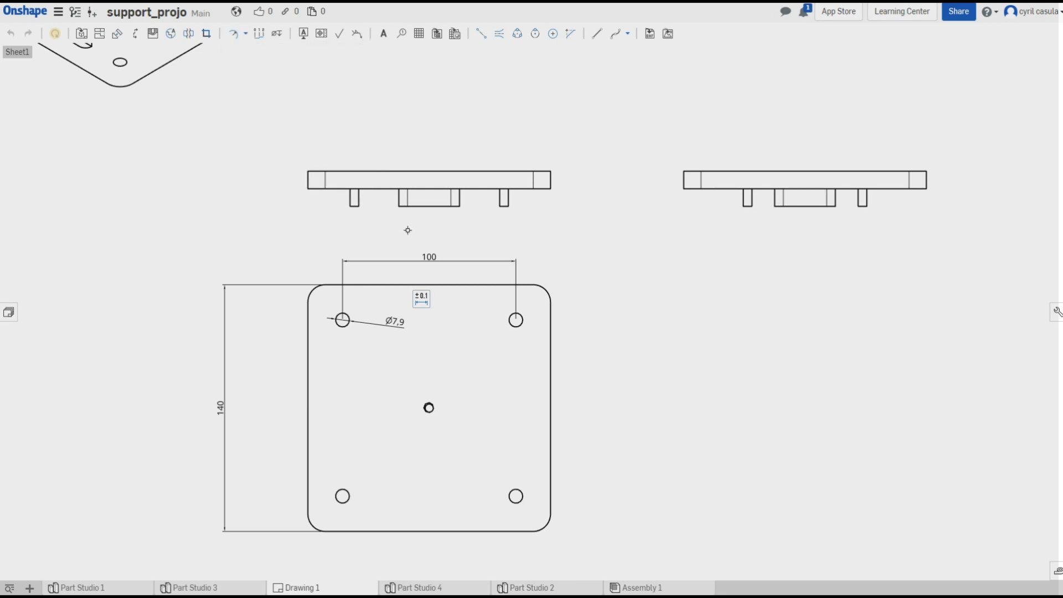
click(546, 289)
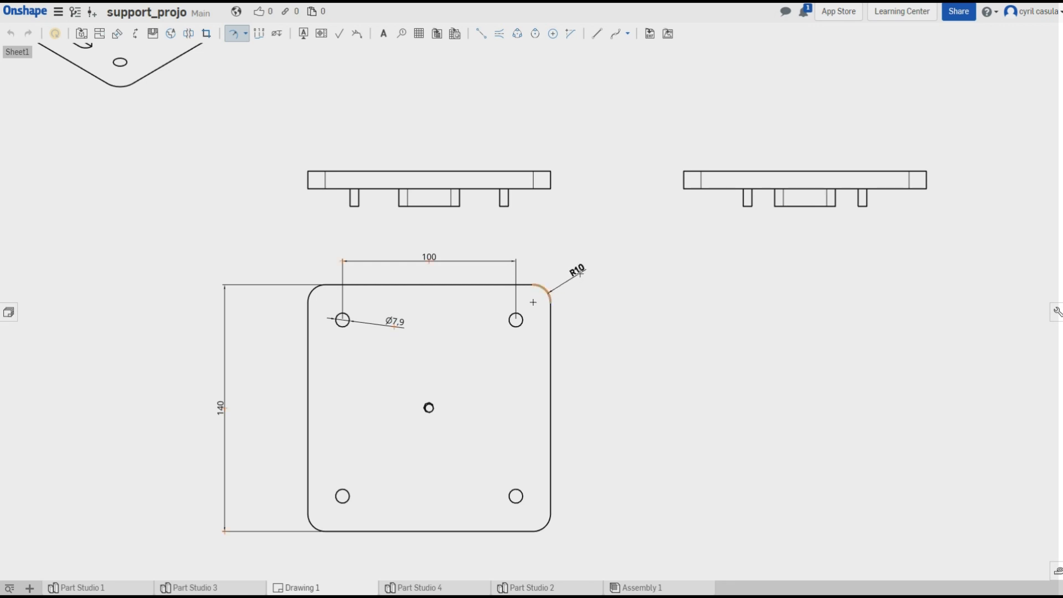
click(591, 270)
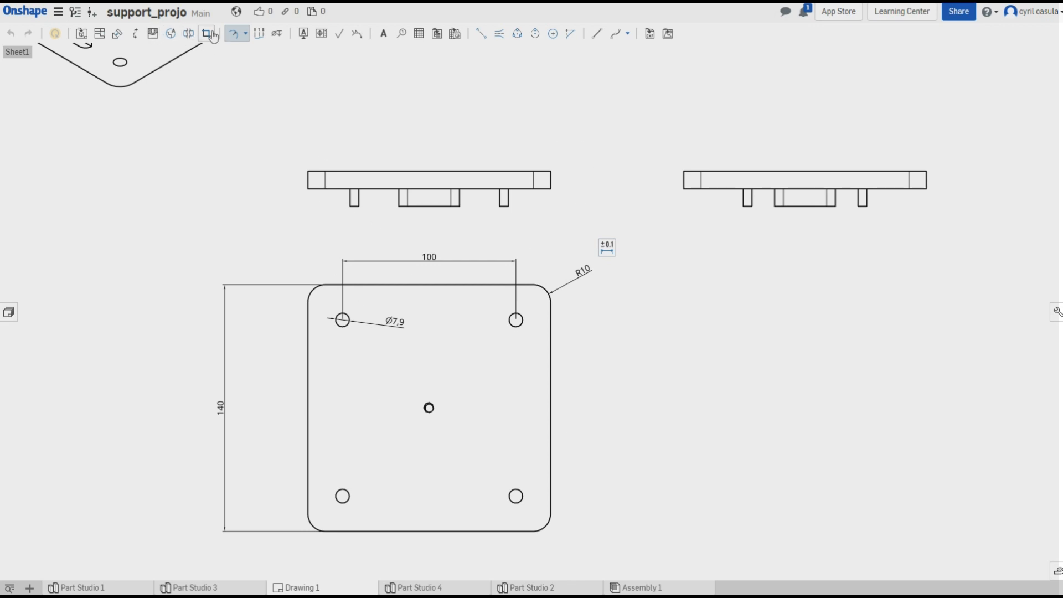
Dimension the plate's thickness and the height of the leftmost protrusion beneath it in the front view.
click(244, 34)
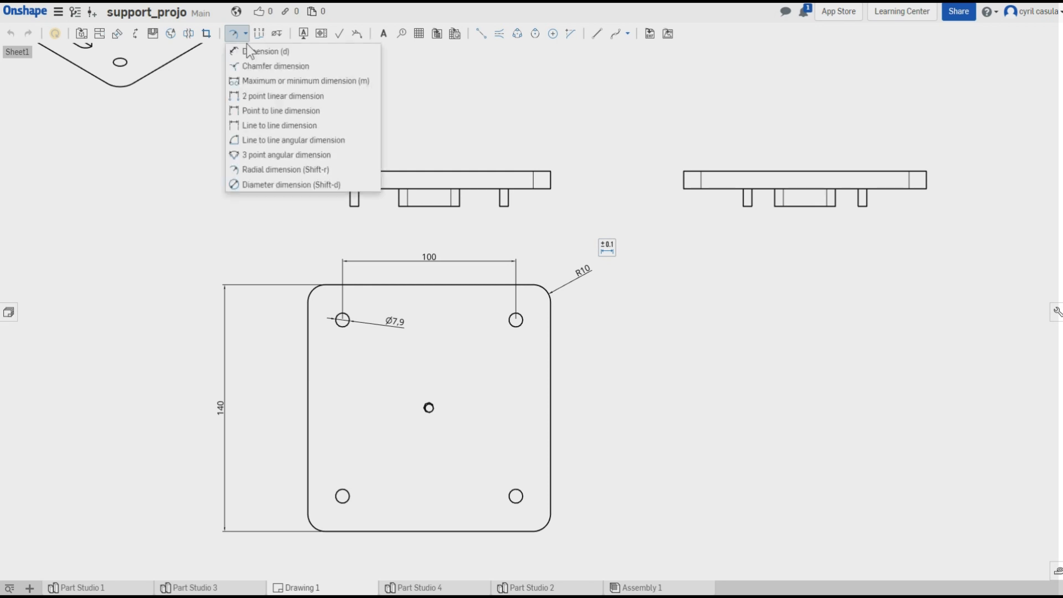
click(242, 54)
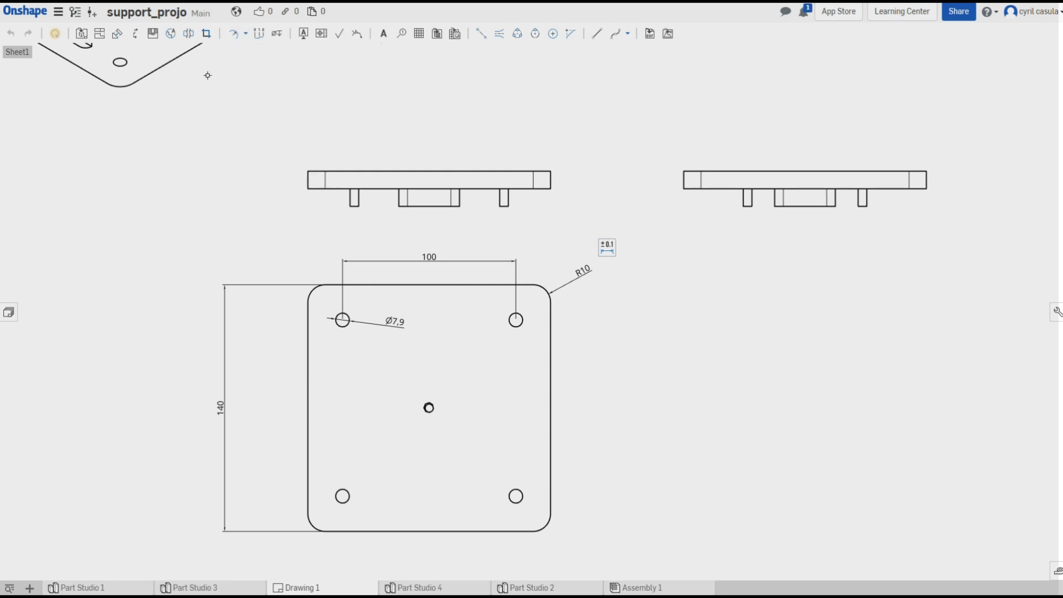
click(308, 171)
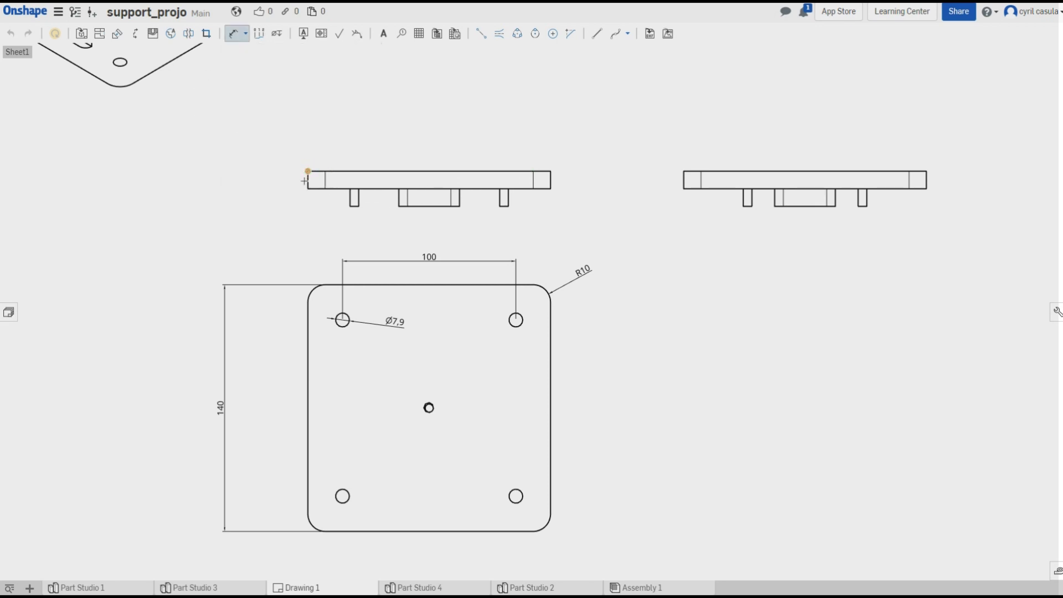
click(308, 188)
click(289, 200)
click(350, 189)
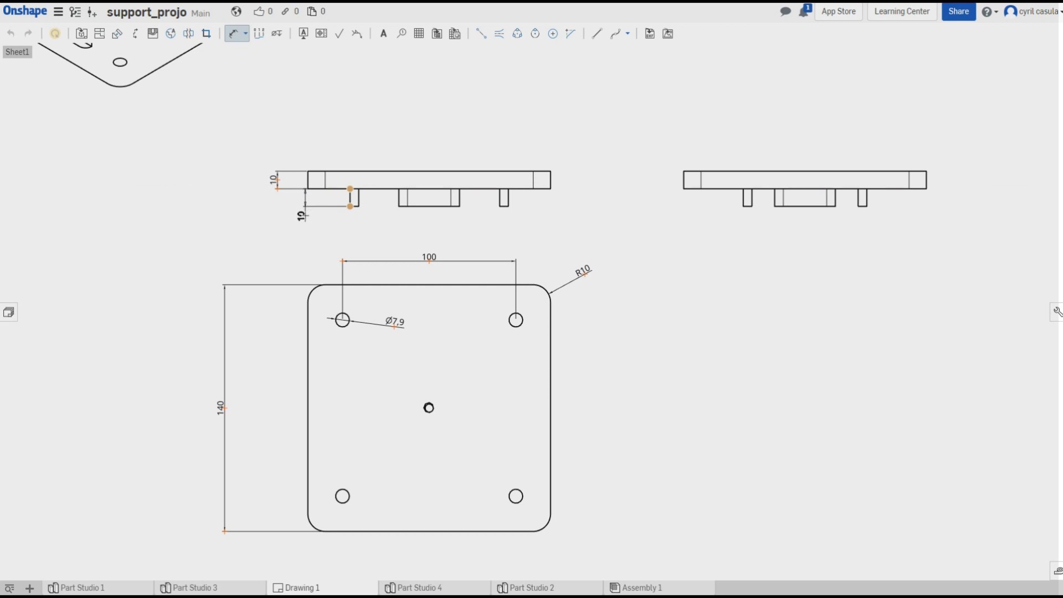
Set the front view's scale to 2:1 in its view properties.
scroll(640, 272, down, 3)
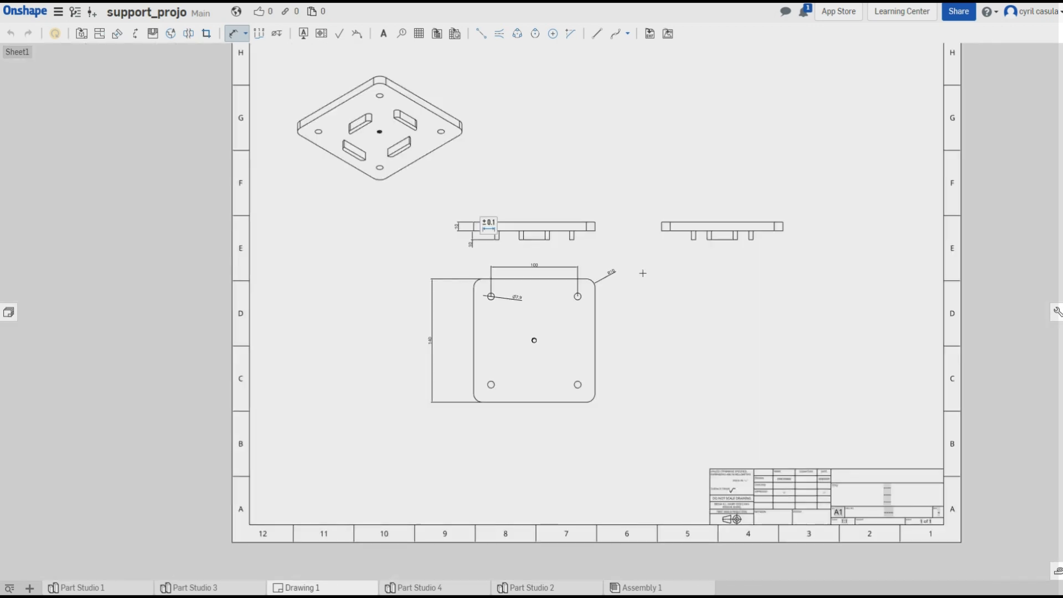
mouse_move(649, 355)
middle_down()
mouse_move(639, 300)
mouse_move(635, 326)
middle_up()
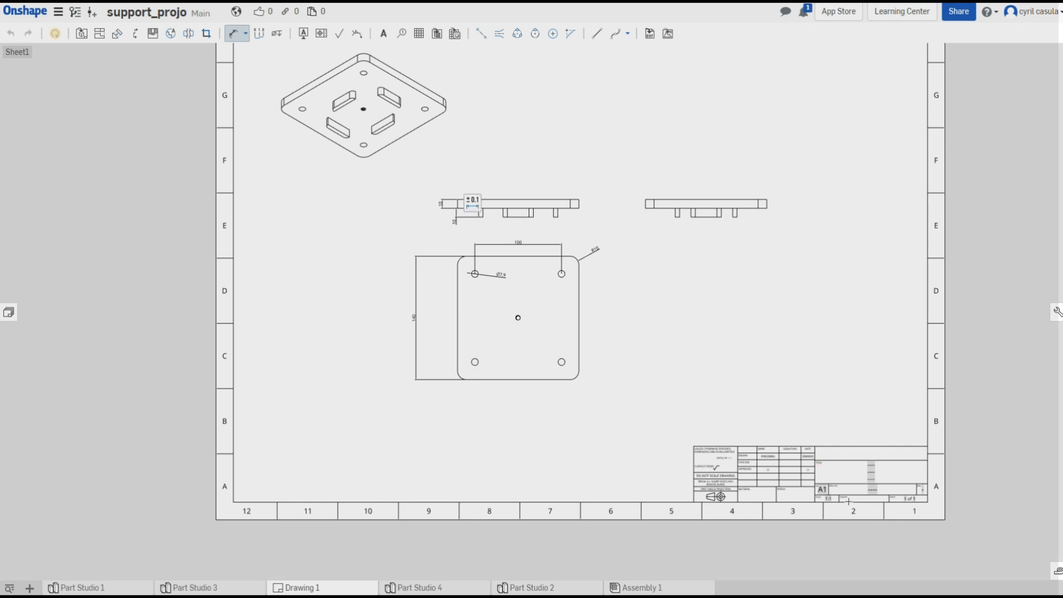
middle_drag(357, 218, 356, 271)
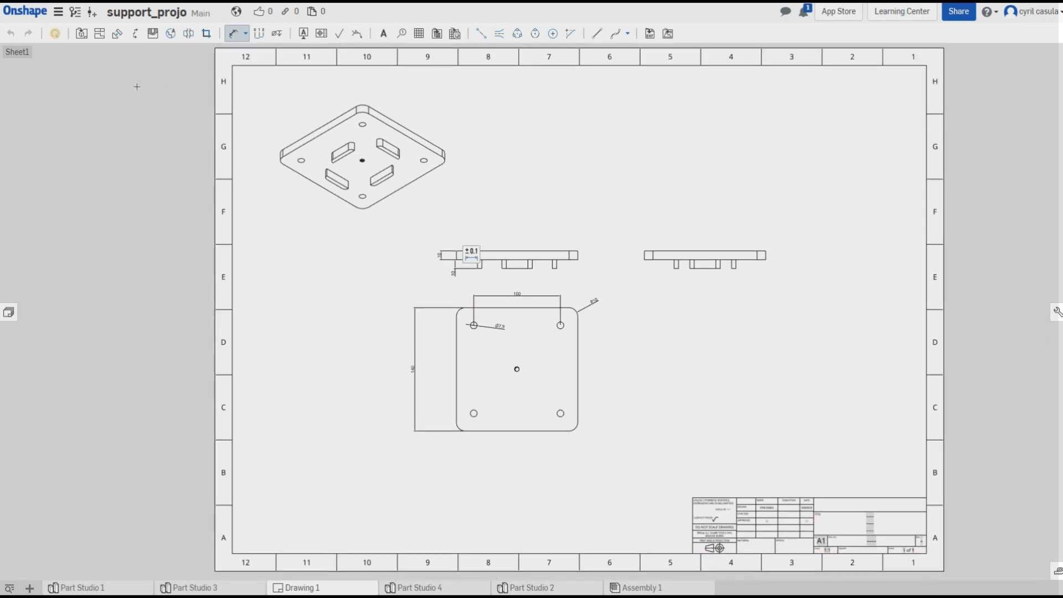
click(81, 35)
key(Escape)
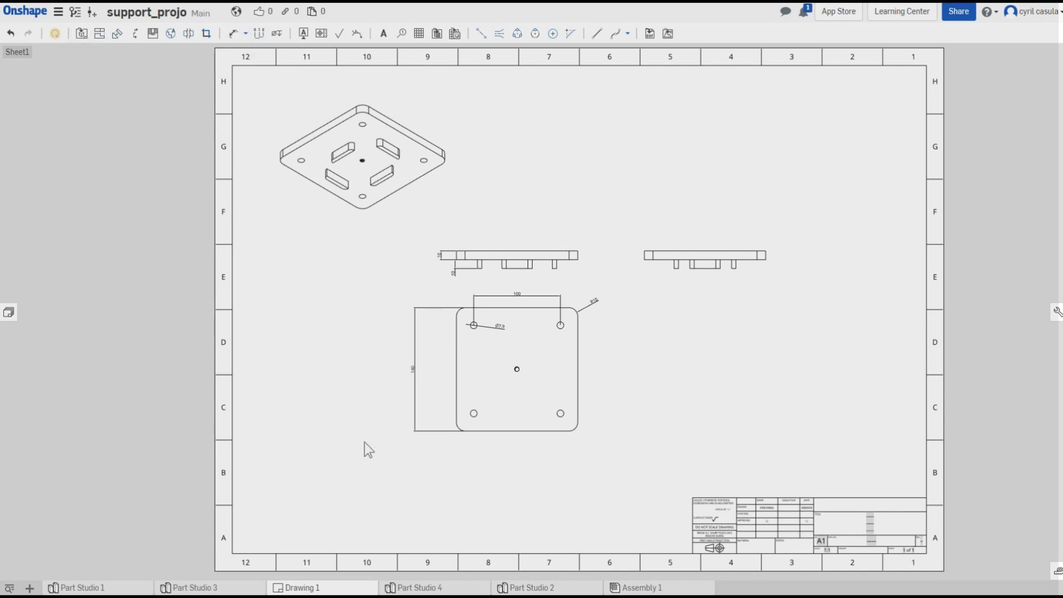
right_click(527, 270)
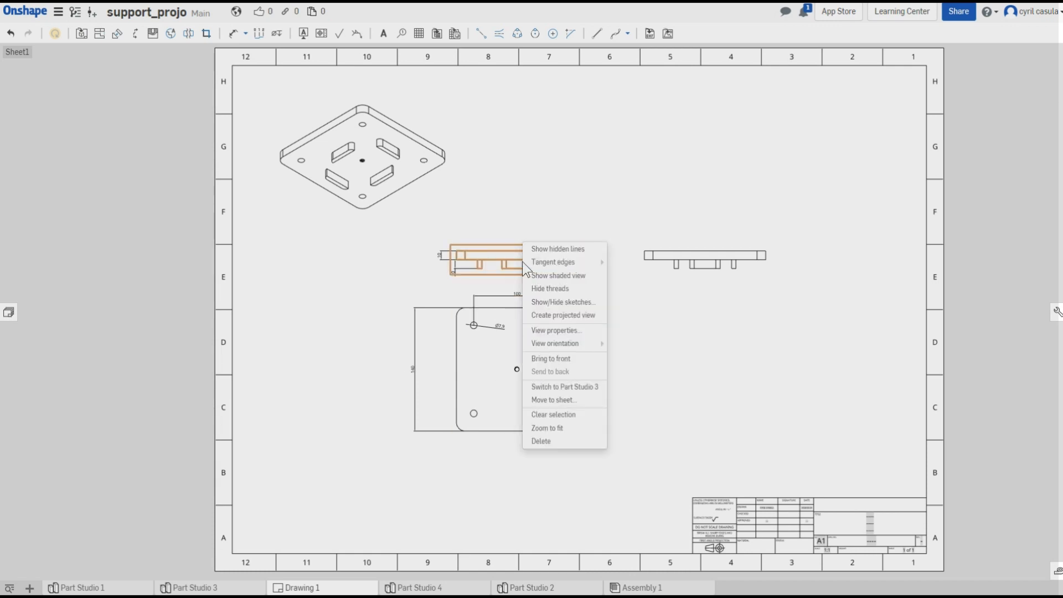
click(558, 333)
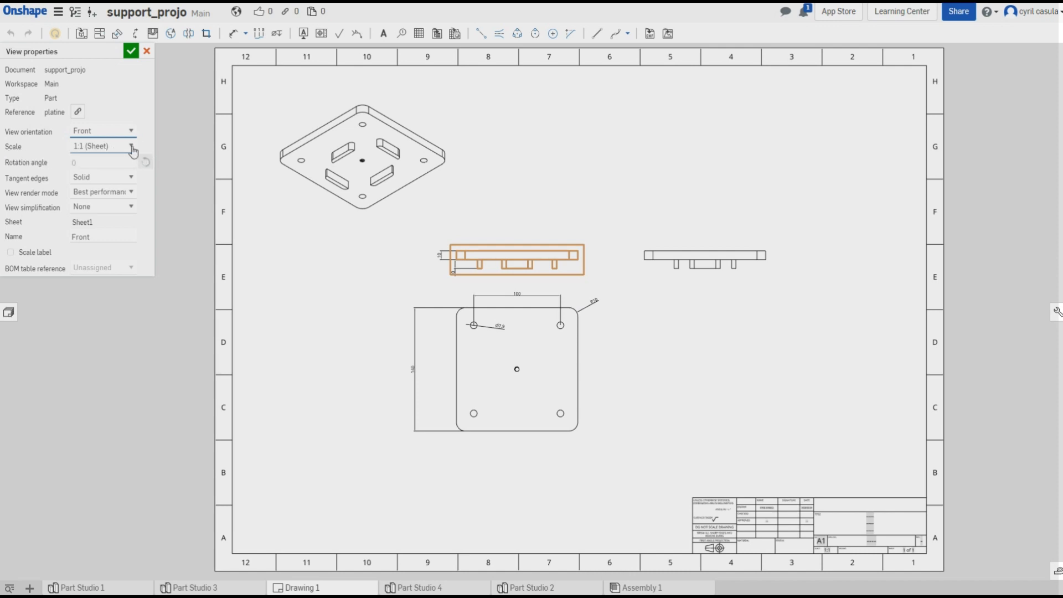
click(132, 148)
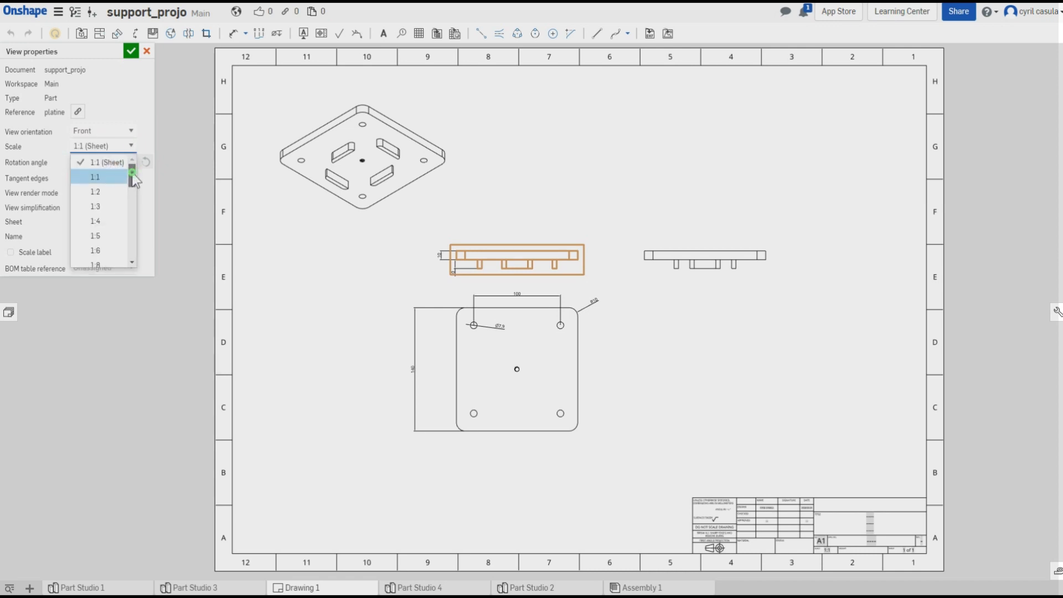
drag(132, 171, 129, 221)
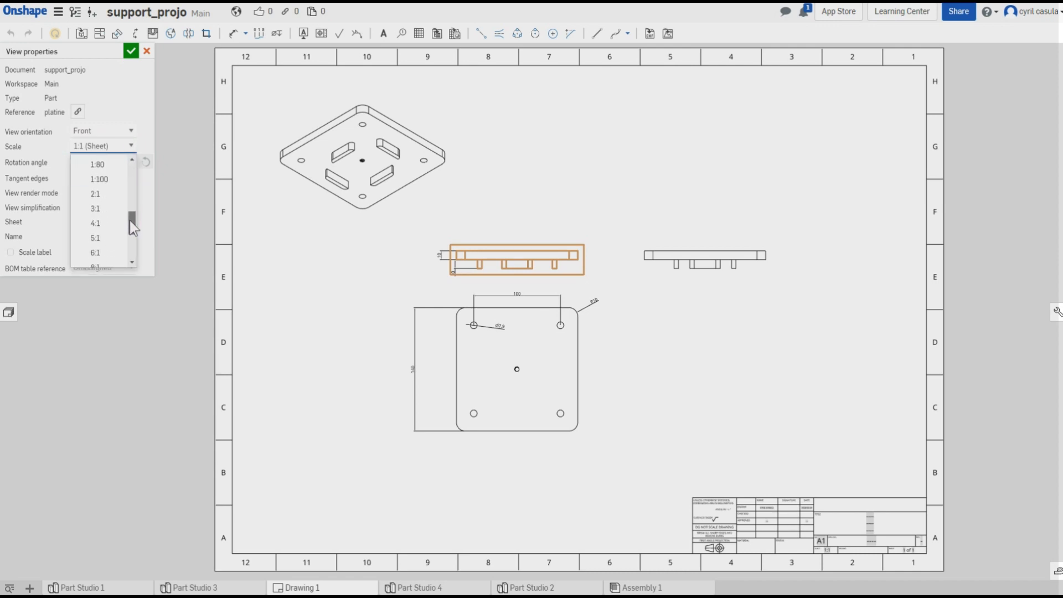
click(109, 196)
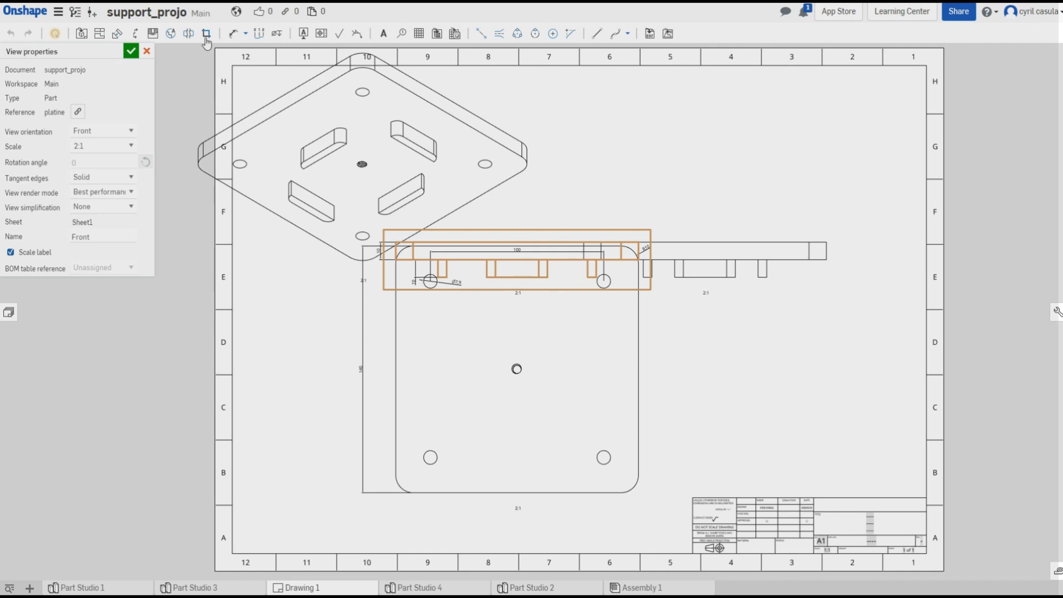
click(131, 51)
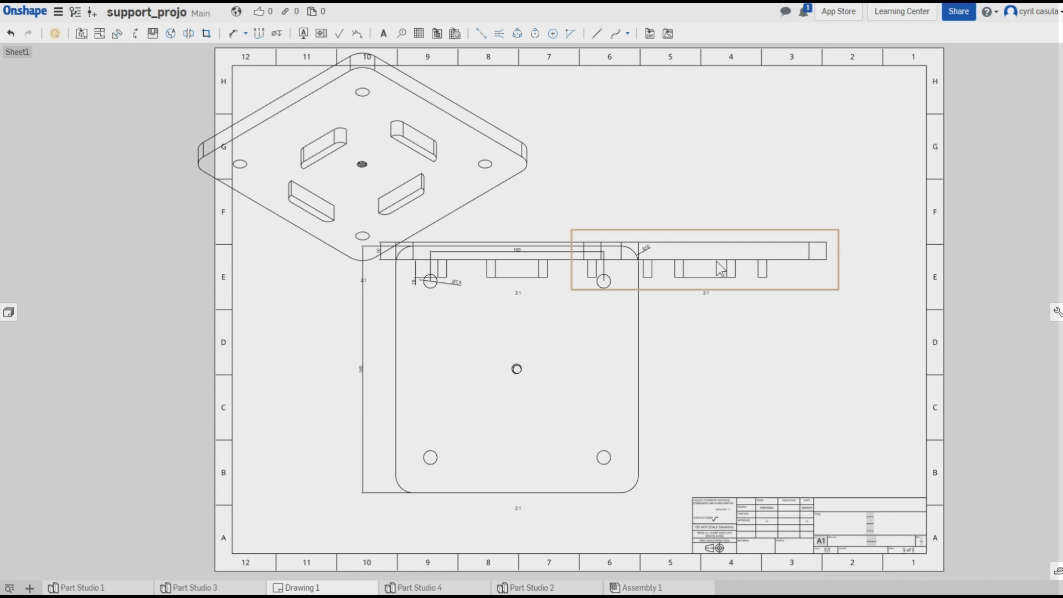
Separate the overlapping side, front and plan views on the sheet, and delete the isometric view.
drag(716, 262, 804, 229)
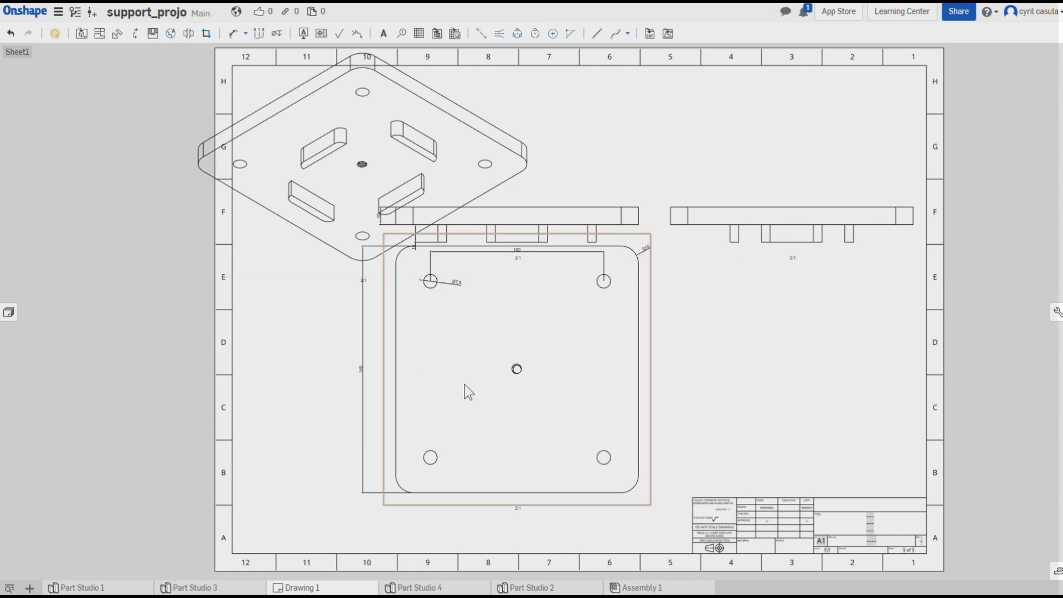
drag(530, 492, 551, 525)
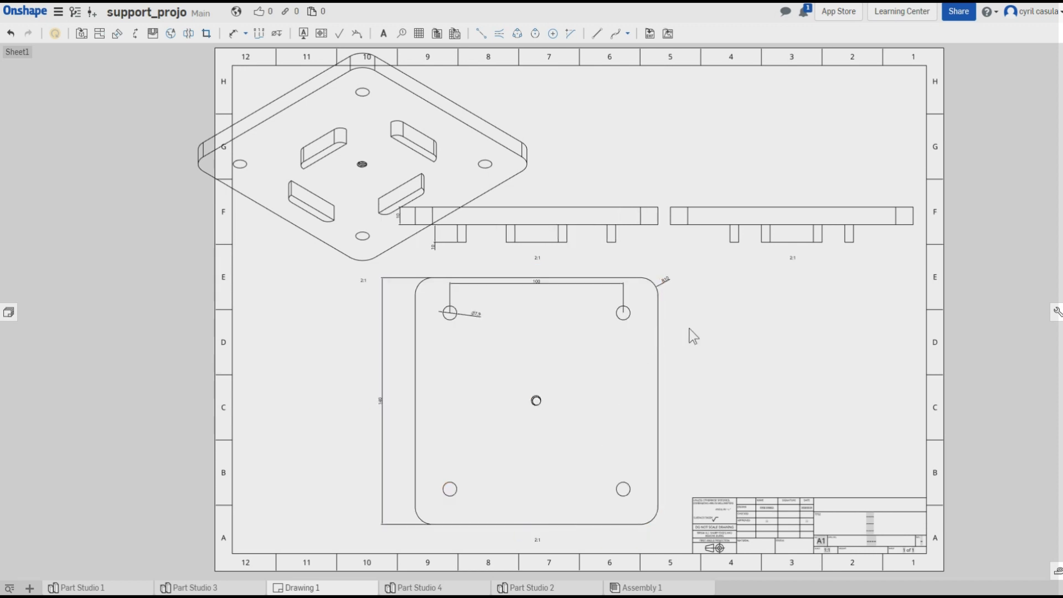
click(373, 132)
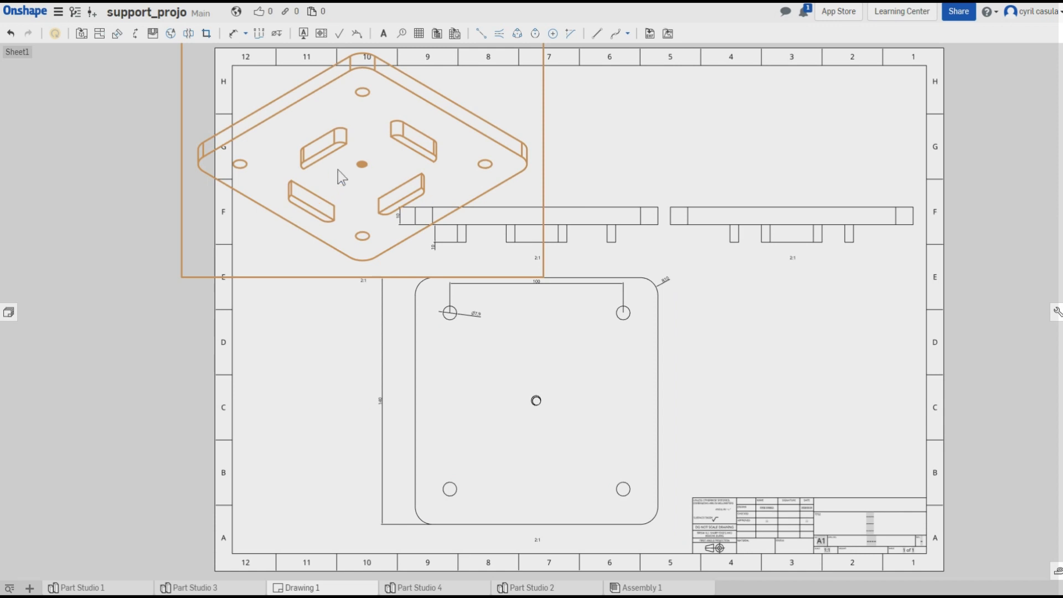
key(Delete)
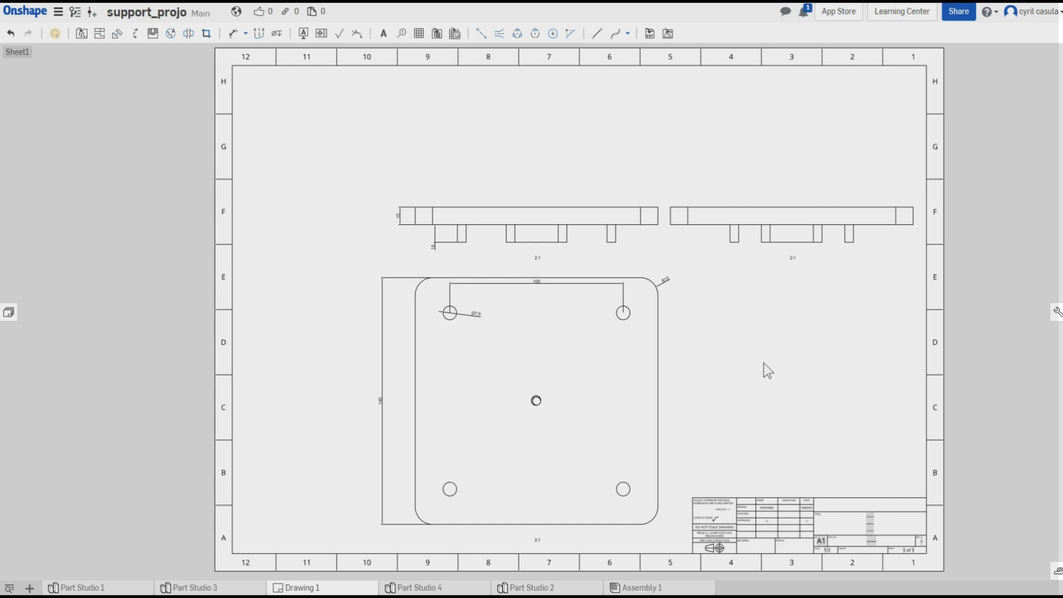
Set the line width of visible, tangent and hidden edges to 0.13 mm for all views in the drawing properties.
click(1058, 313)
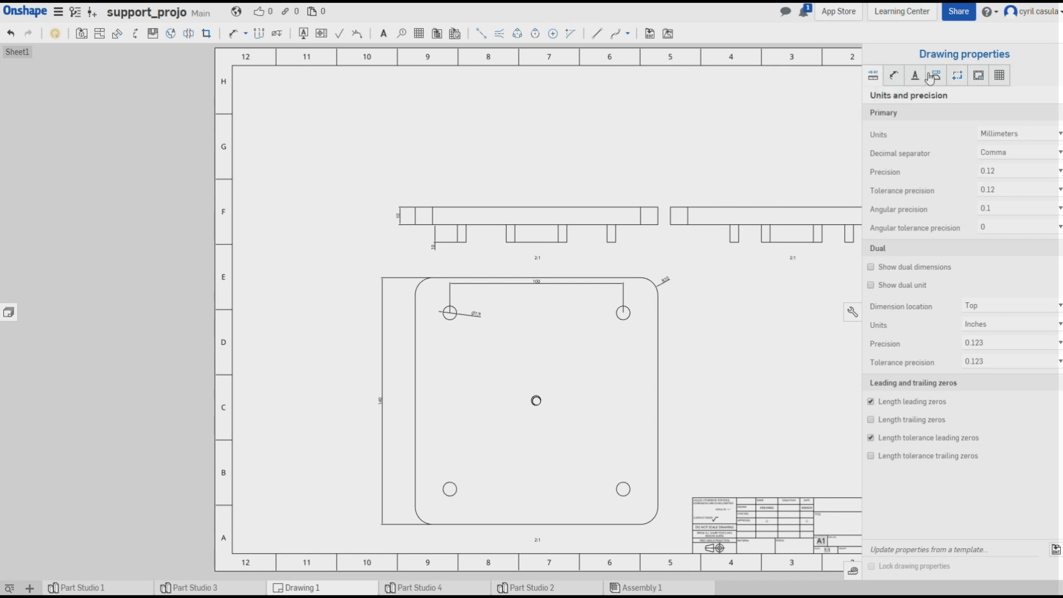
click(895, 75)
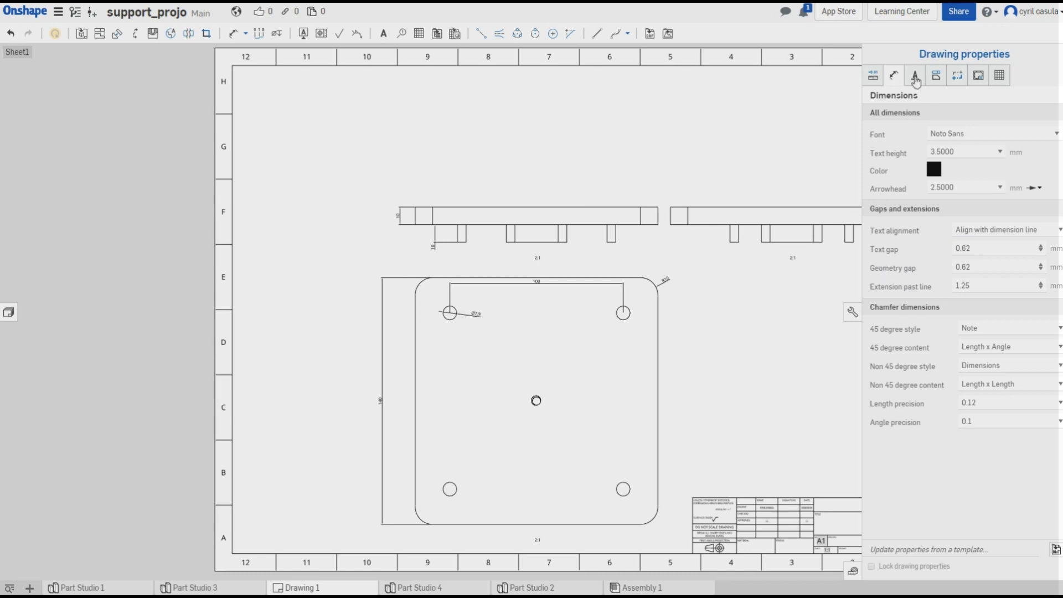
click(957, 78)
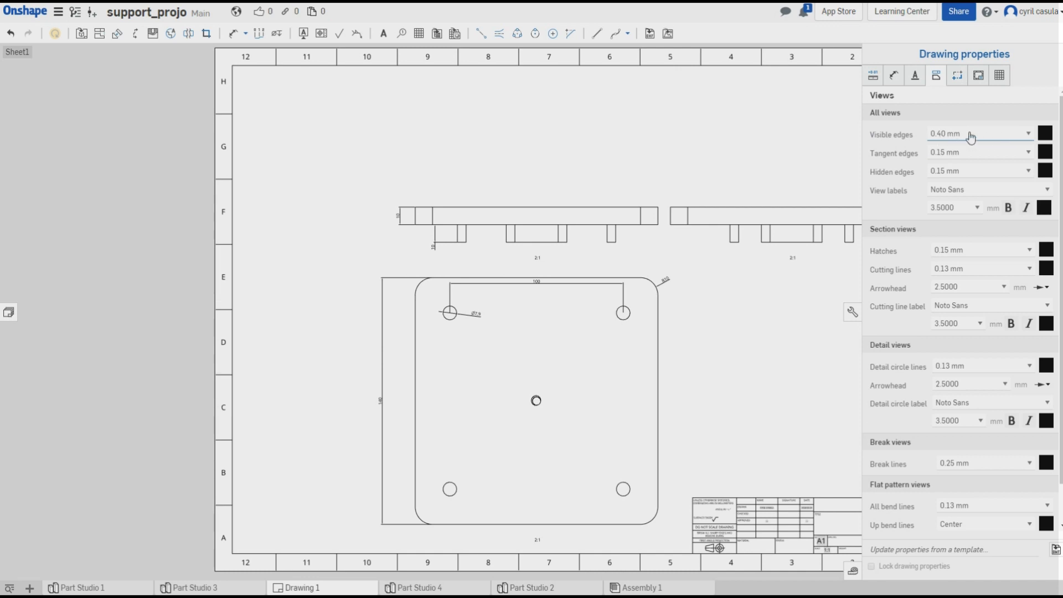
click(967, 134)
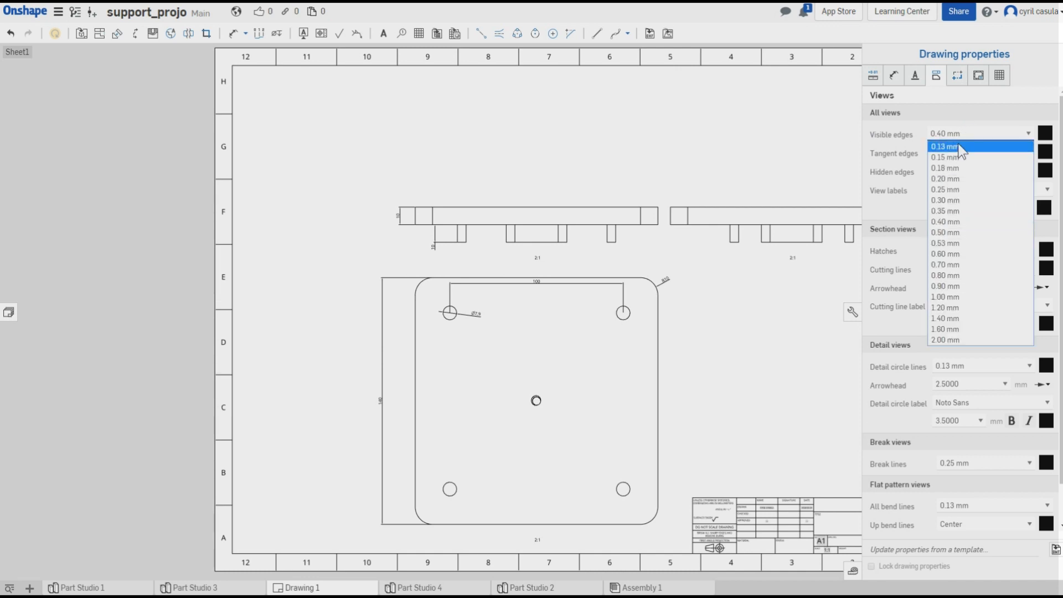
click(951, 147)
click(965, 154)
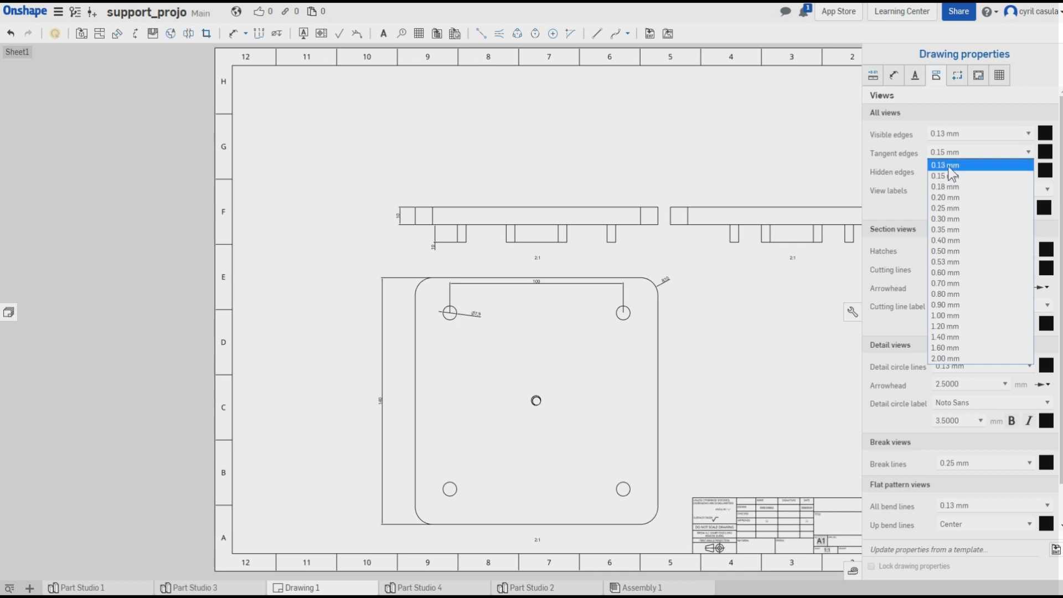
click(947, 166)
click(950, 172)
click(946, 183)
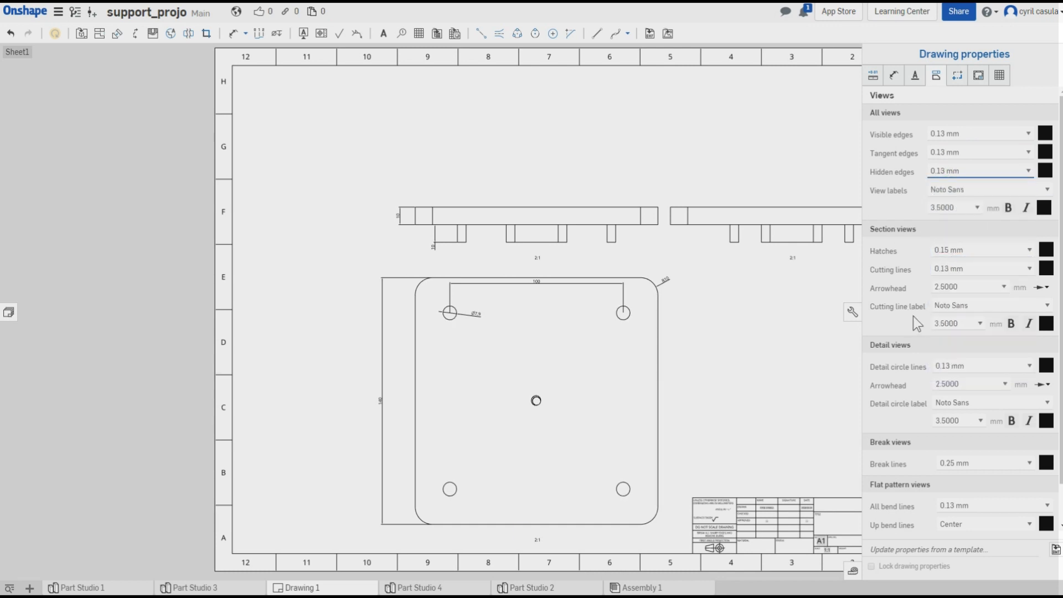
click(951, 261)
click(958, 271)
click(852, 314)
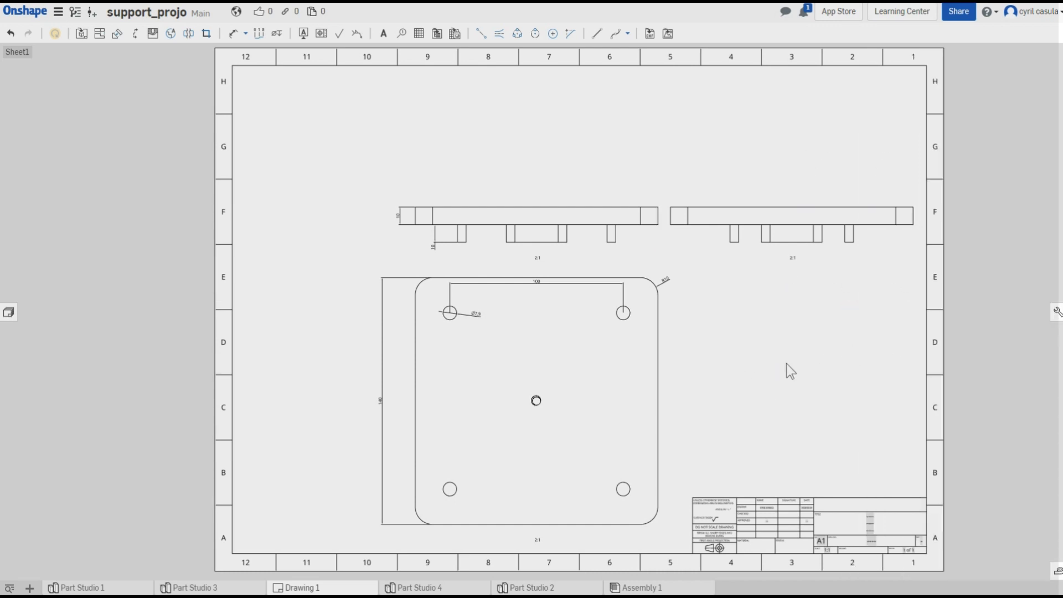
Export the drawing as a PDF for download with the file name platine_support.
mouse_move(313, 590)
right_click(311, 591)
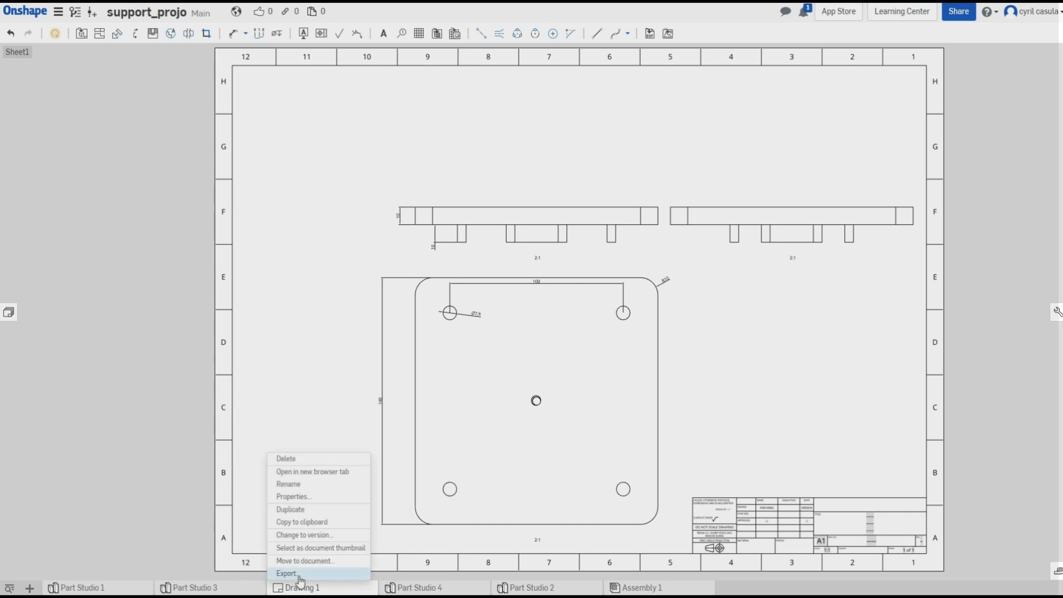
click(302, 574)
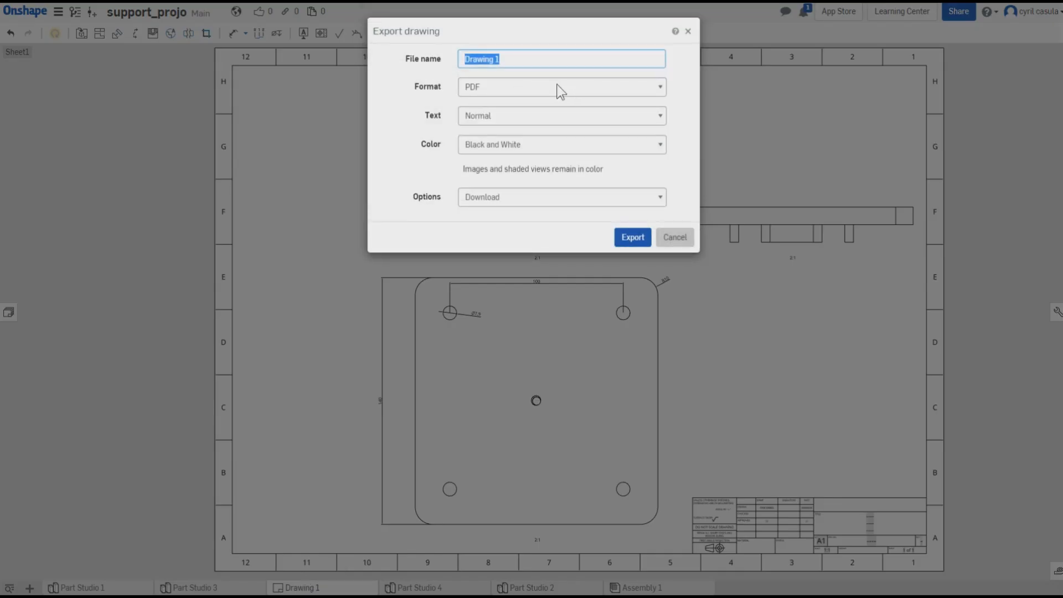
click(504, 87)
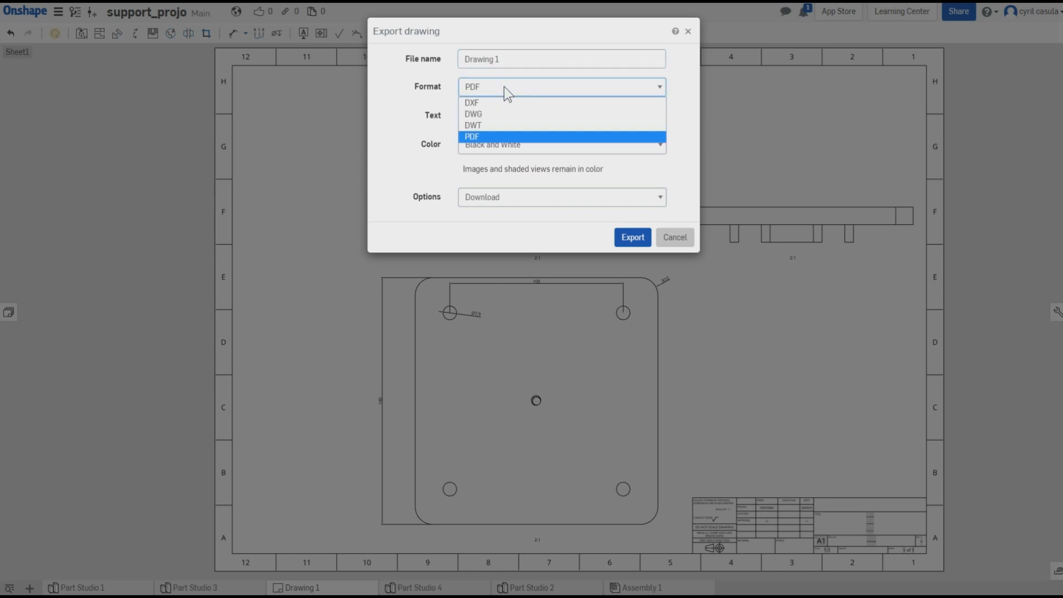
click(486, 87)
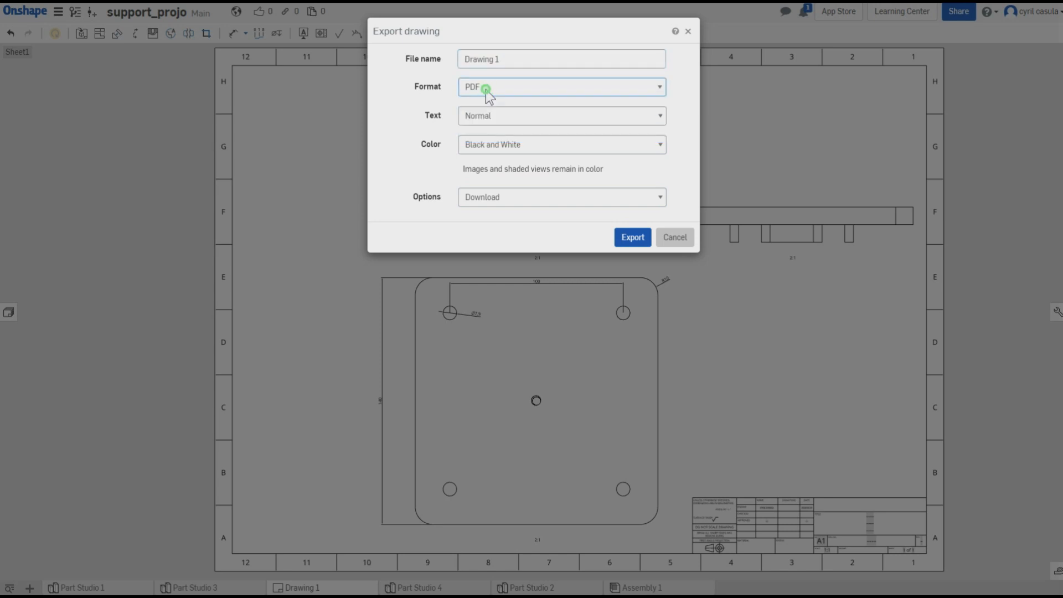
triple_click(508, 59)
click(509, 60)
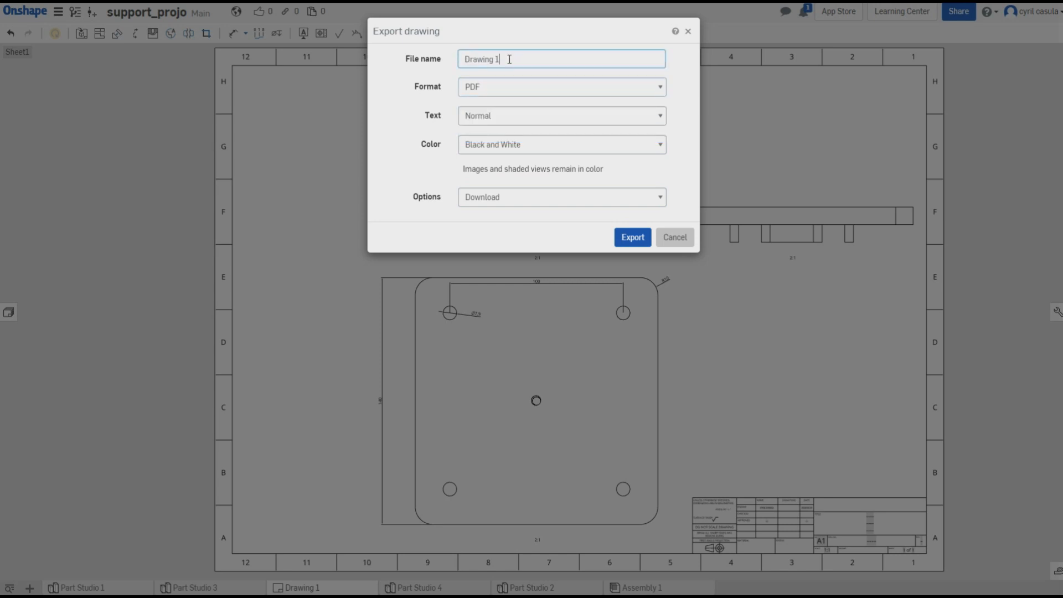
text(platine_support)
key(Return)
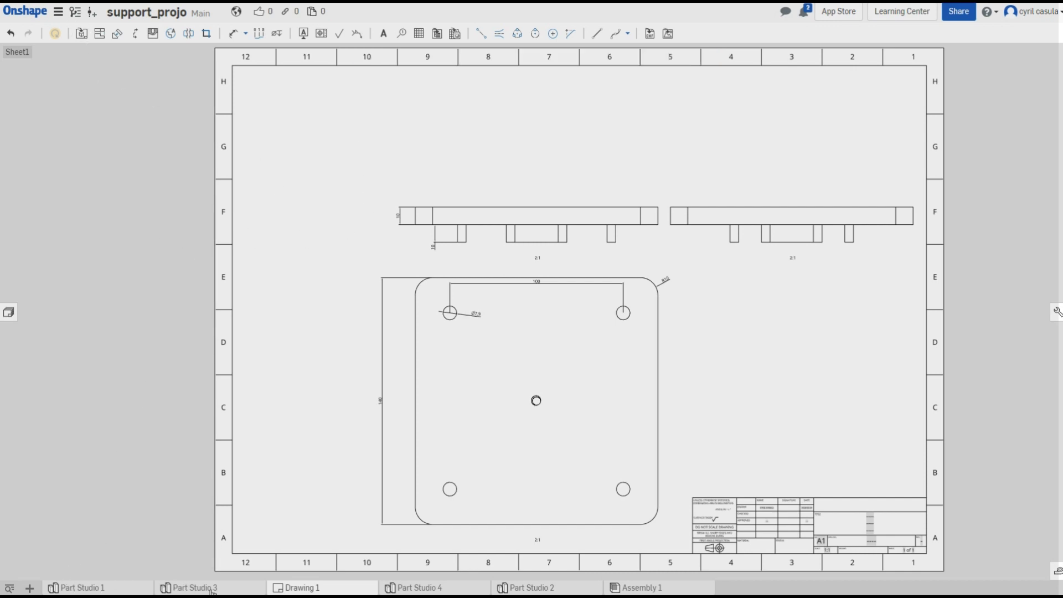
Export the platine part from Part Studio 3 as a binary STL in millimetres with fine resolution, using the download option.
mouse_move(108, 591)
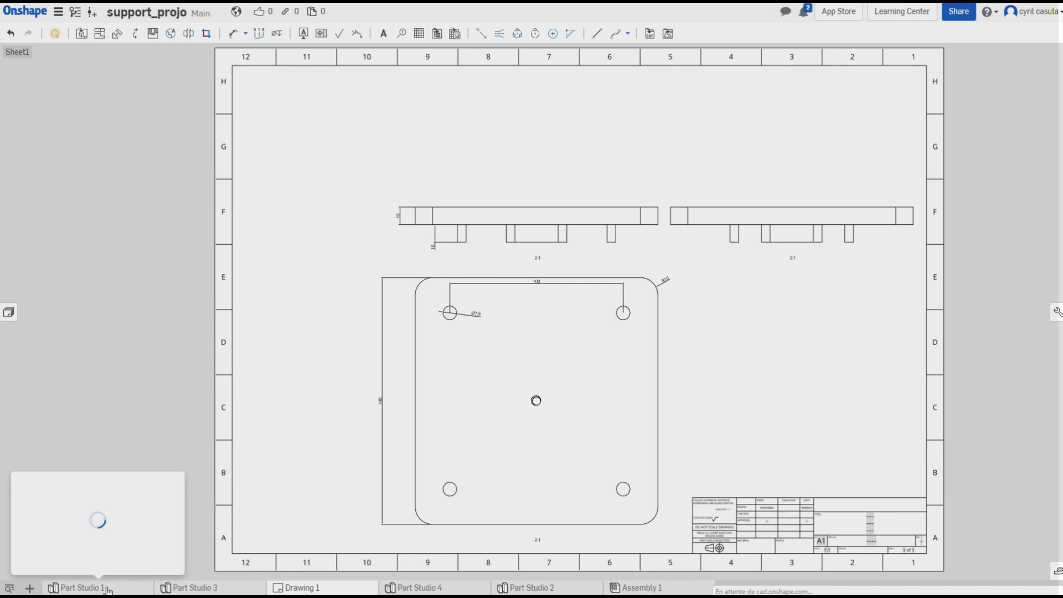
click(222, 588)
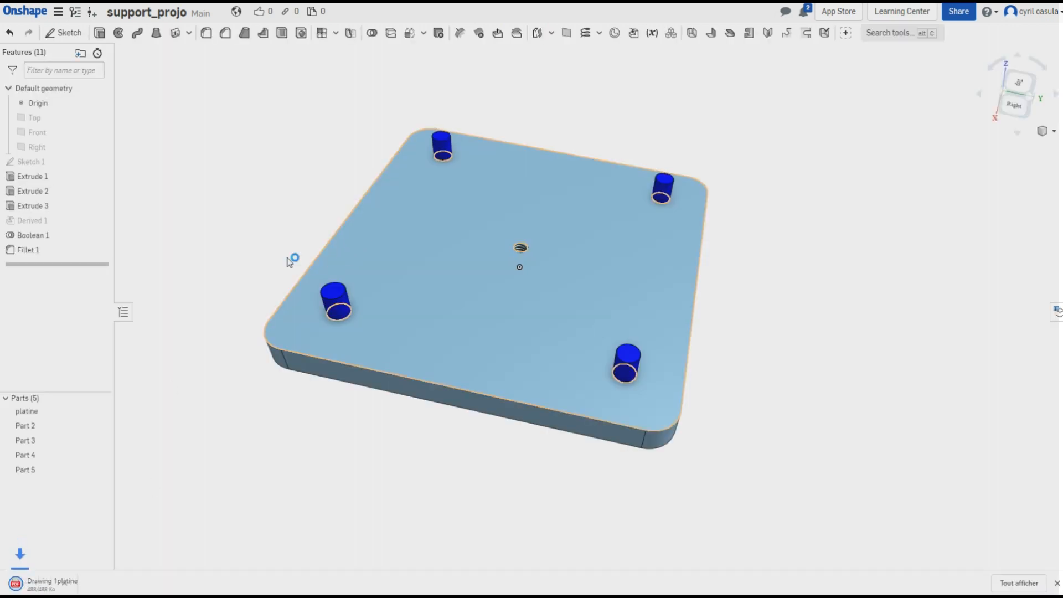
right_drag(270, 241, 305, 237)
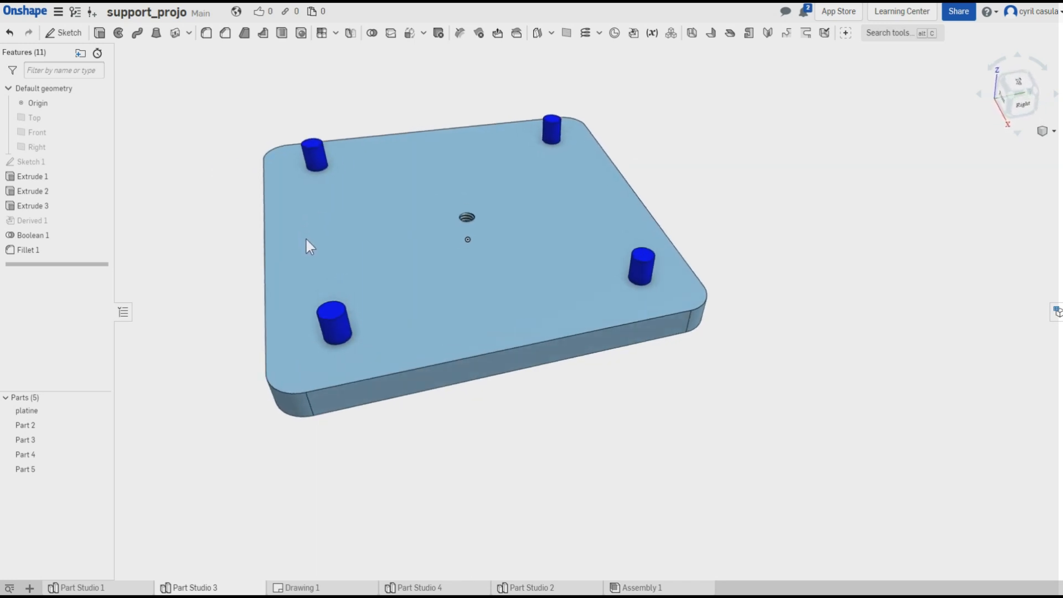
right_click(52, 411)
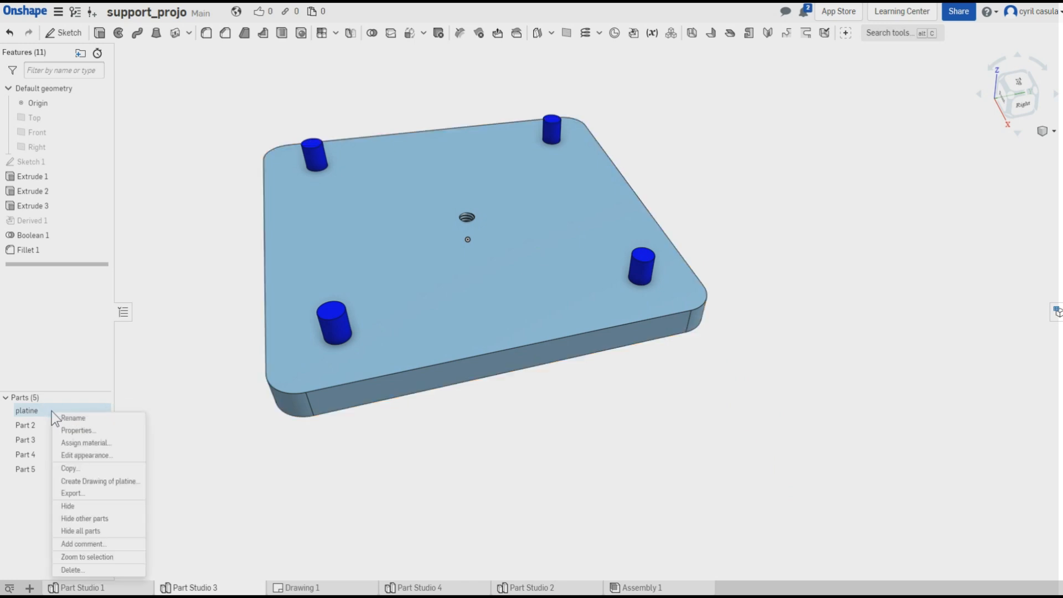
key(Escape)
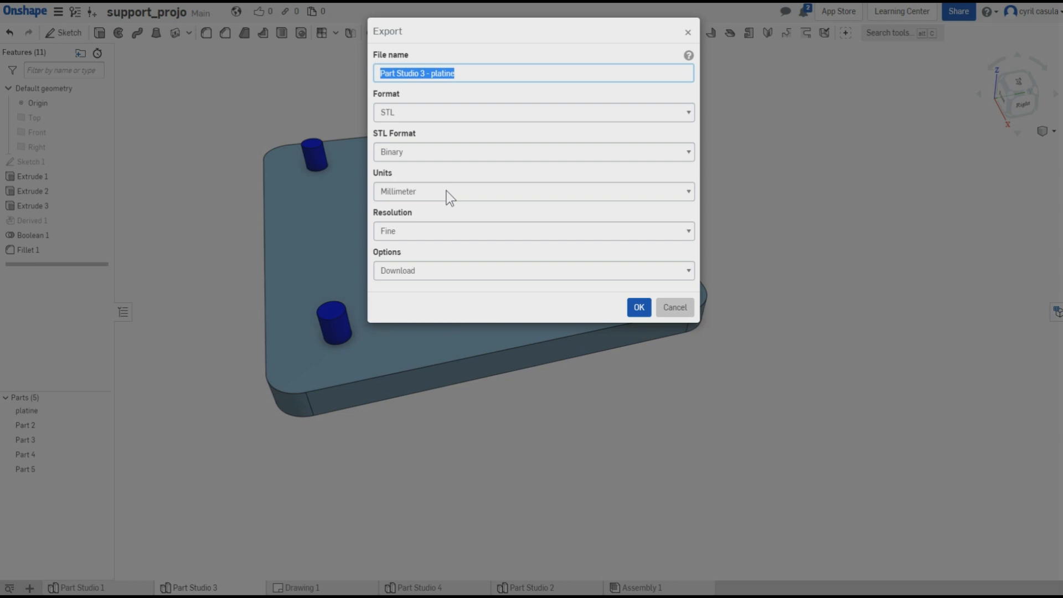
click(416, 114)
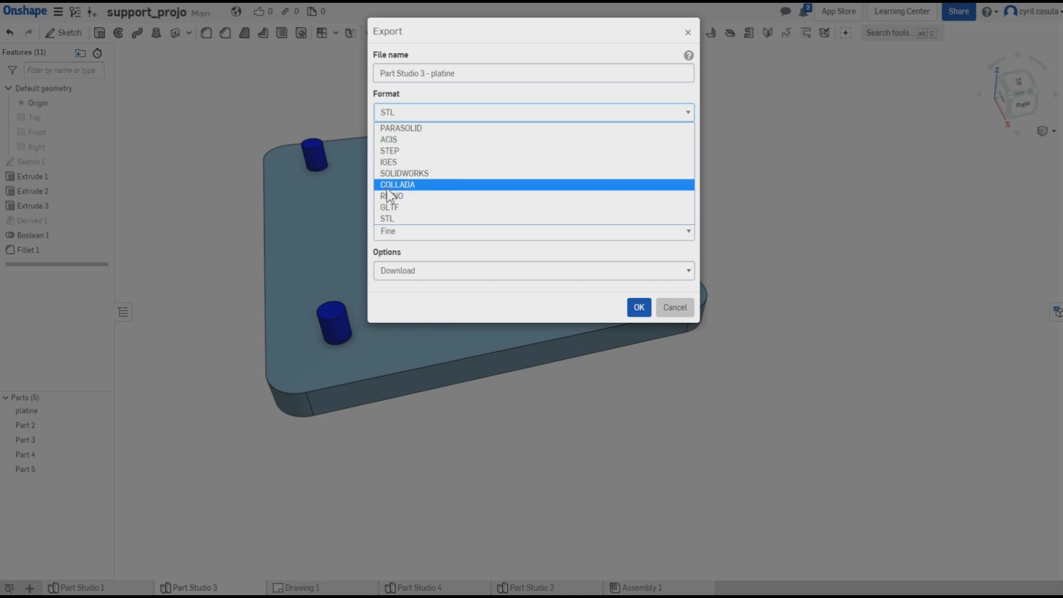
click(405, 219)
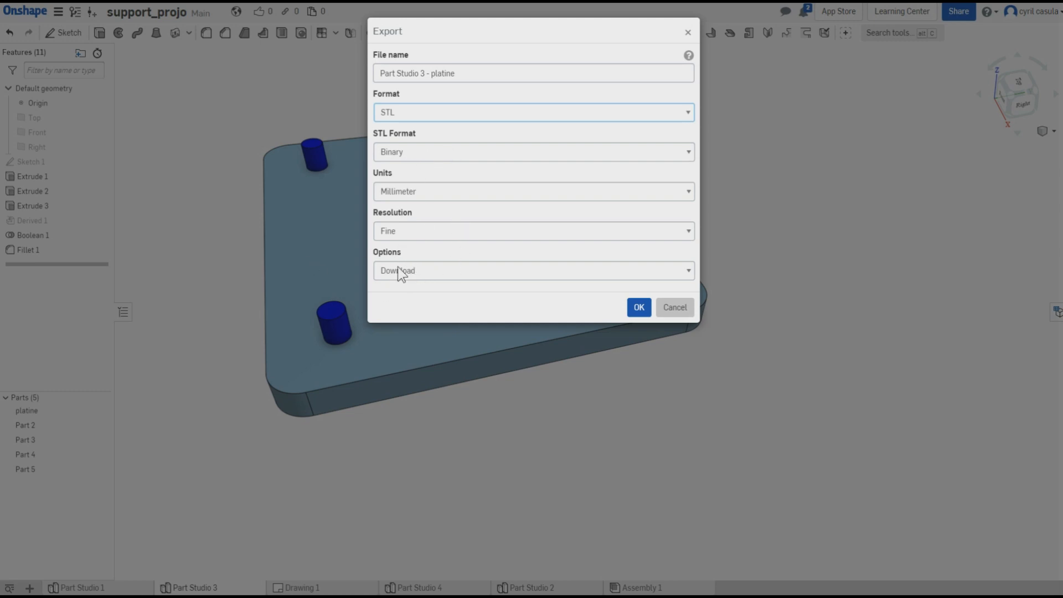
click(637, 308)
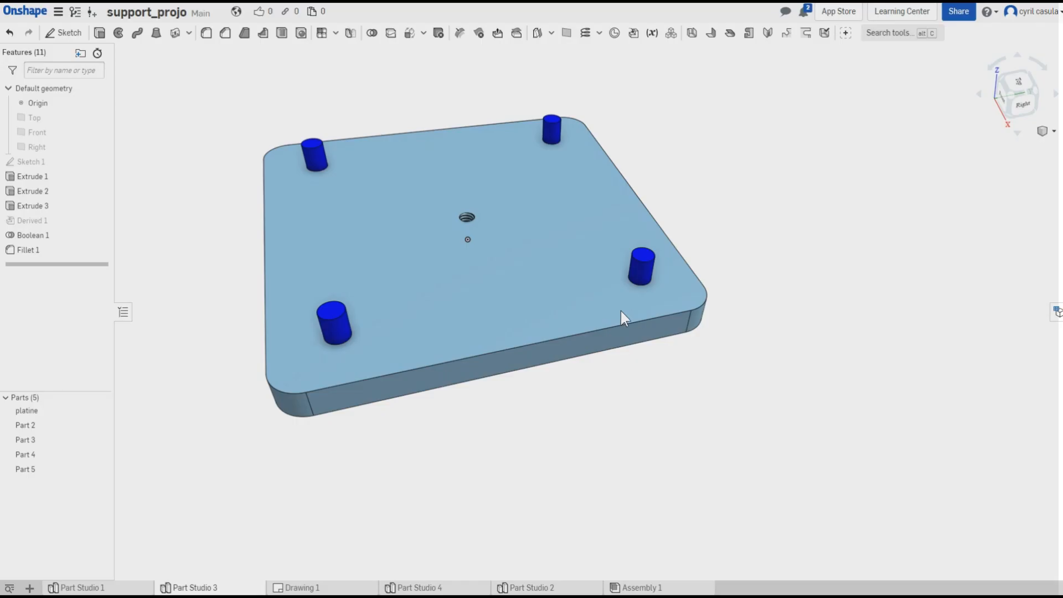